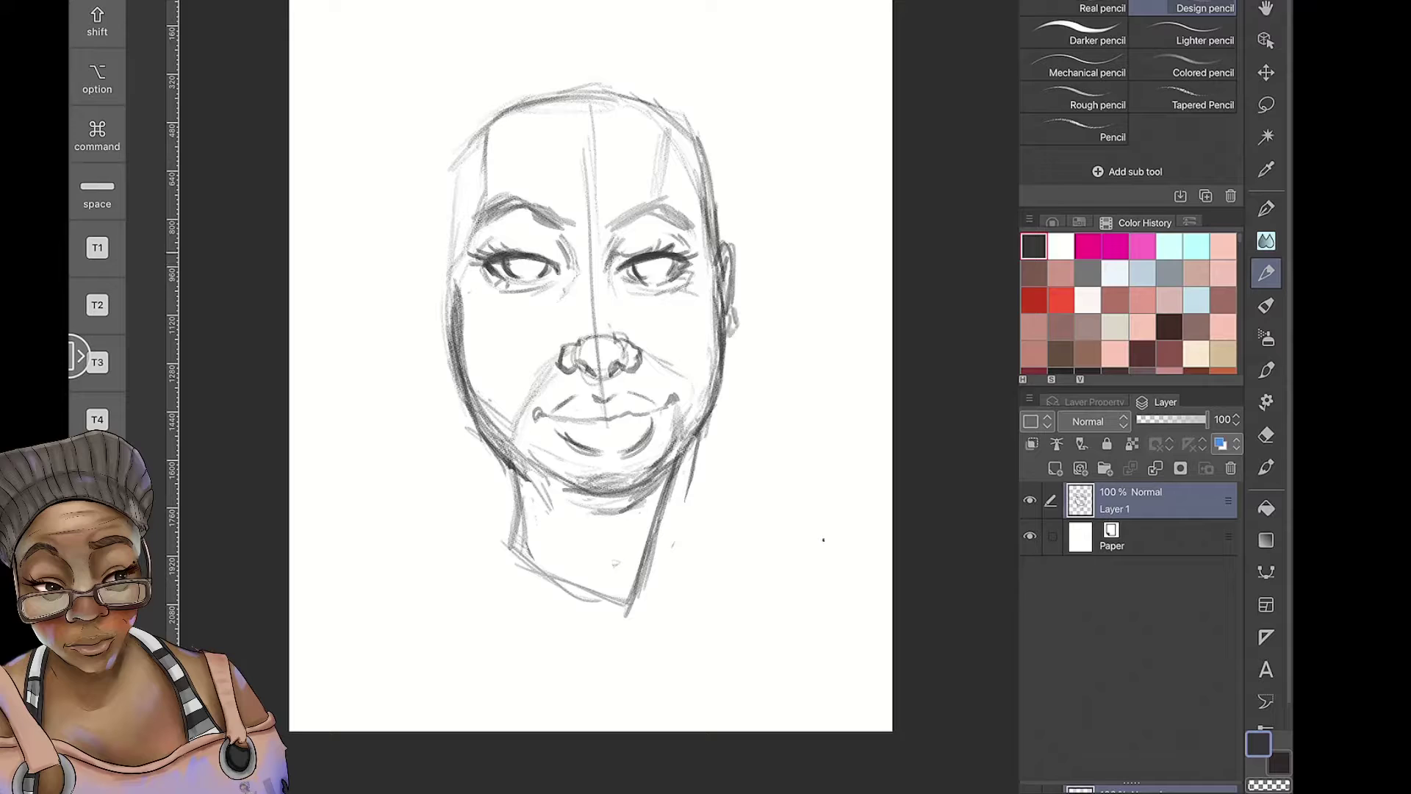
Sketch the hair contour around the top and sides of the head and rough in the left ear
drag(445, 234, 445, 347)
mouse_move(459, 111)
mouse_down()
mouse_move(434, 235)
mouse_move(435, 220)
mouse_up()
drag(724, 139, 732, 213)
drag(691, 95, 732, 243)
drag(456, 114, 603, 41)
drag(493, 81, 621, 48)
drag(489, 133, 621, 99)
drag(654, 66, 731, 188)
drag(615, 99, 695, 161)
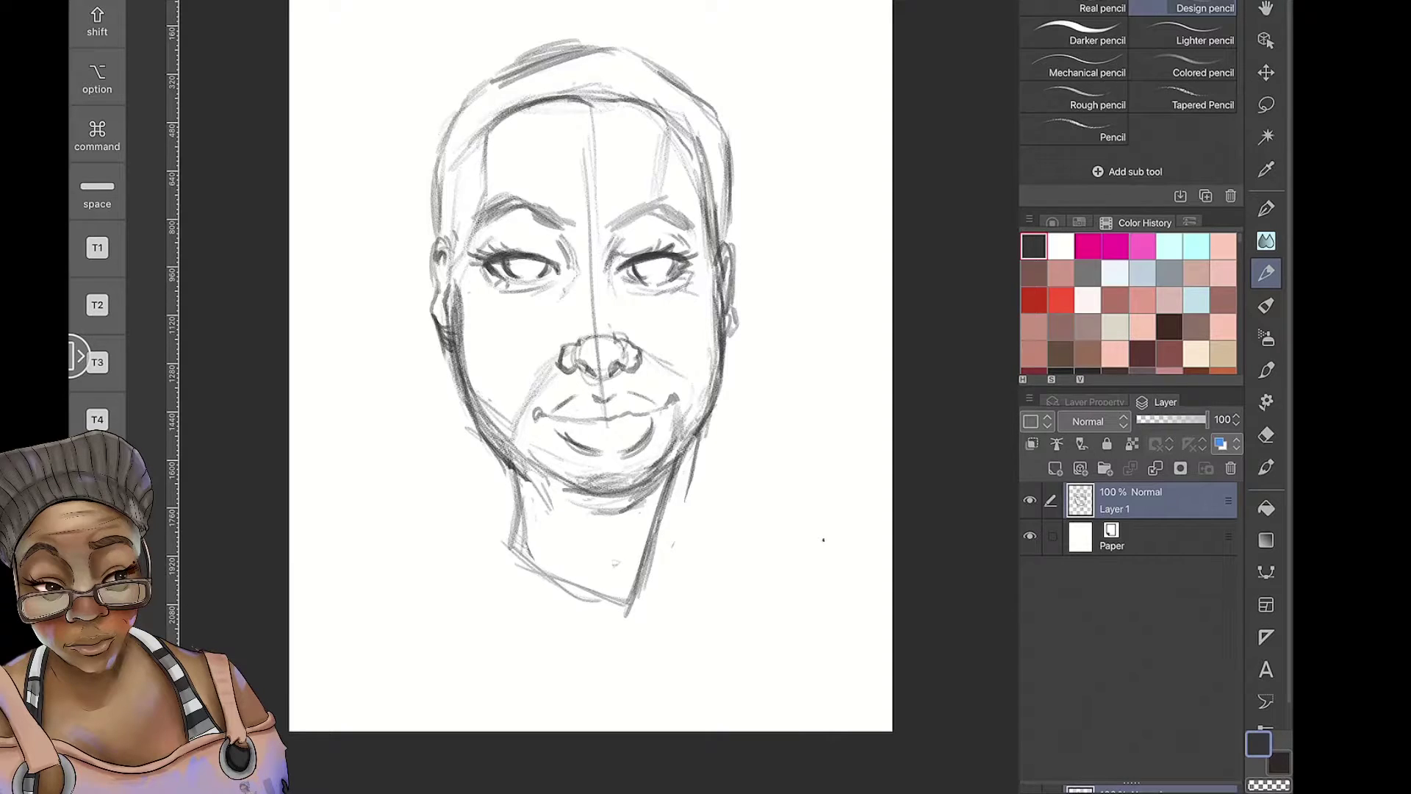
mouse_move(507, 72)
mouse_down()
mouse_move(432, 205)
mouse_move(433, 246)
mouse_up()
drag(724, 151, 738, 236)
Sketch a long ponytail falling from behind the right ear past the shoulder, with inner strand lines
drag(731, 178, 799, 493)
drag(588, 368, 502, 364)
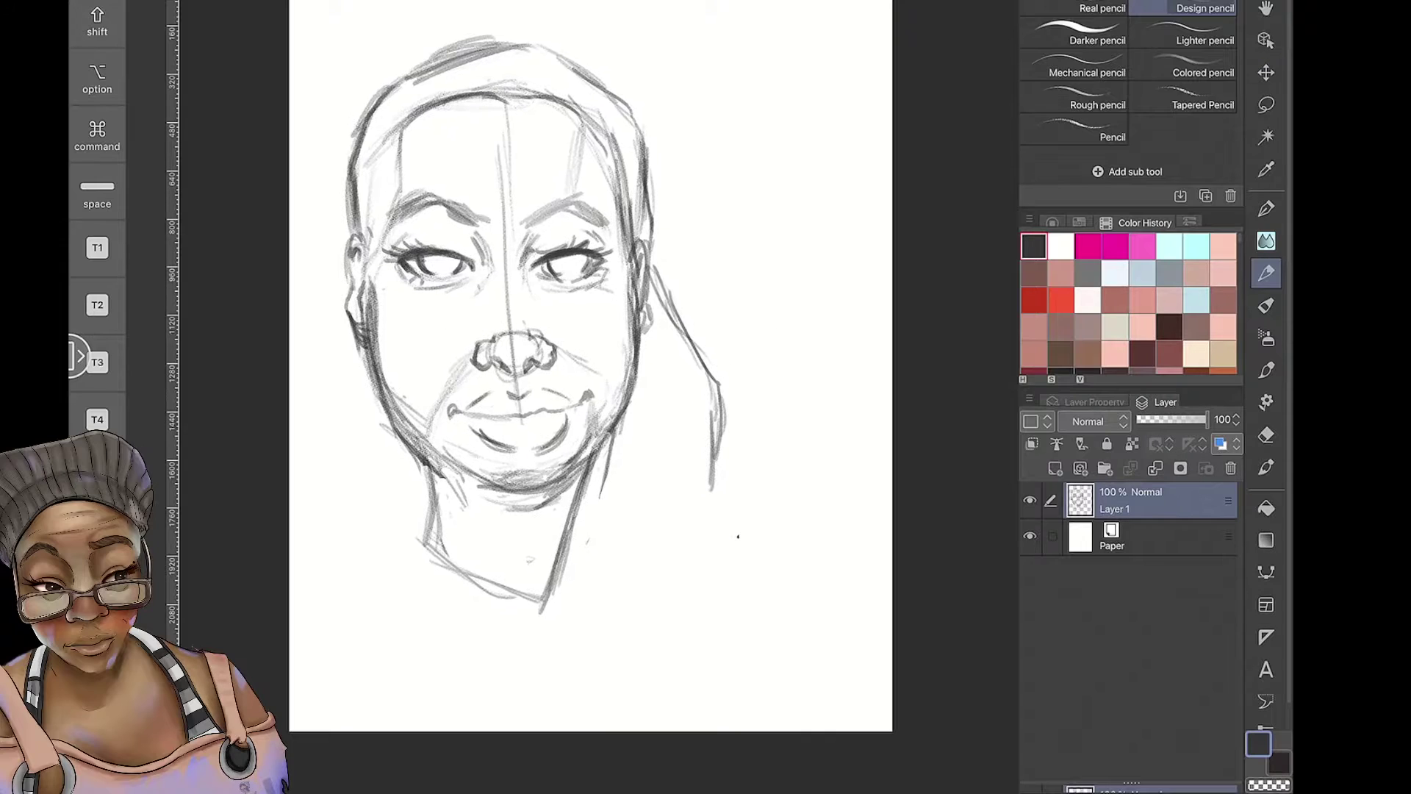
drag(720, 401, 808, 573)
drag(559, 555, 632, 680)
drag(647, 481, 717, 702)
drag(661, 412, 739, 613)
Darken the pencil lines of the hair cap and hairline on both sides of the head
drag(389, 88, 529, 37)
drag(441, 99, 371, 162)
drag(389, 136, 360, 246)
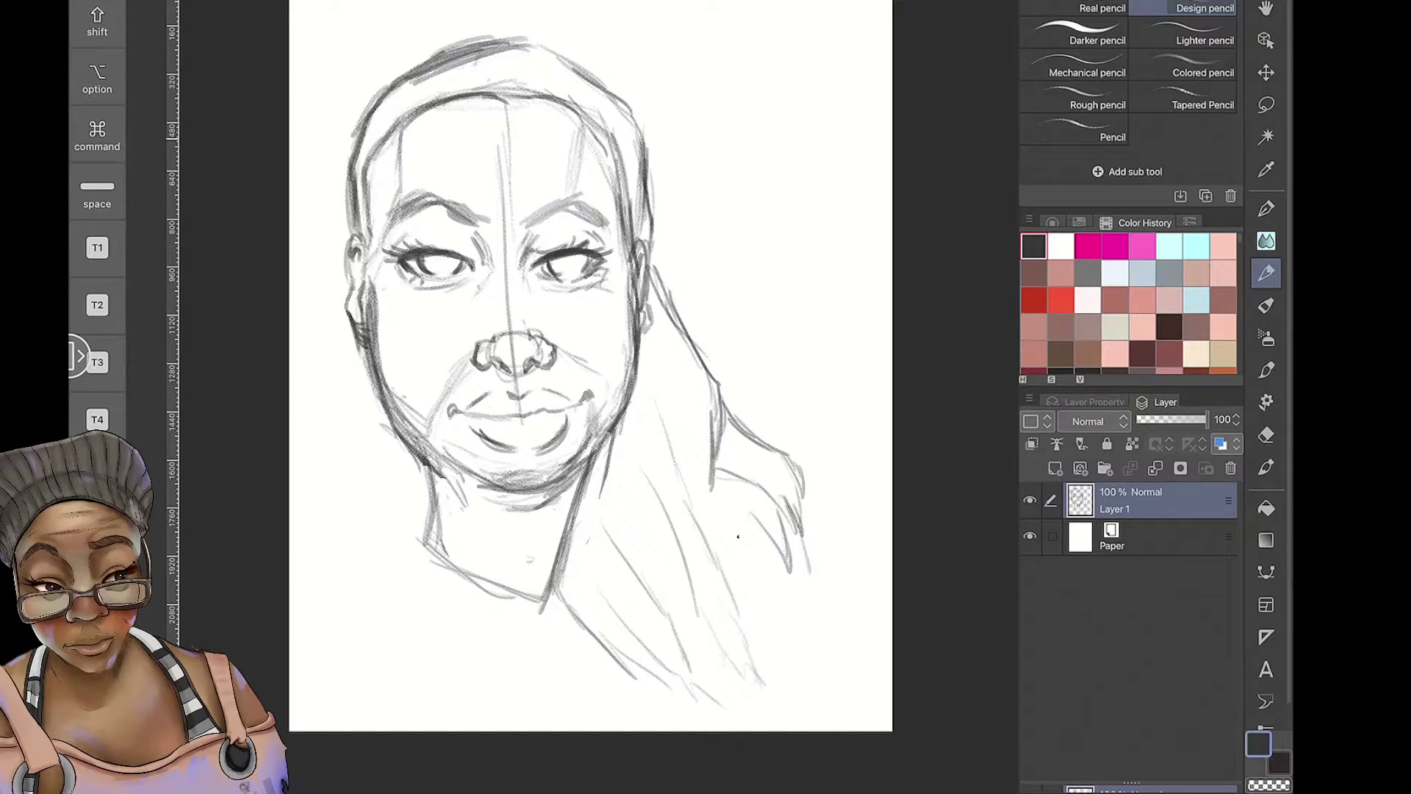
drag(613, 134, 632, 221)
drag(628, 195, 644, 263)
Sketch the choker, neckline and shoulder of the top below the face, and shade the irises
drag(428, 436, 485, 501)
mouse_move(588, 367)
mouse_down()
mouse_move(661, 254)
mouse_move(647, 252)
mouse_up()
mouse_move(449, 420)
mouse_down()
mouse_move(505, 383)
mouse_move(610, 426)
mouse_up()
mouse_move(494, 408)
mouse_down()
mouse_move(604, 466)
mouse_move(437, 441)
mouse_move(565, 547)
mouse_up()
drag(399, 468, 650, 500)
drag(541, 545, 581, 540)
drag(704, 156, 768, 309)
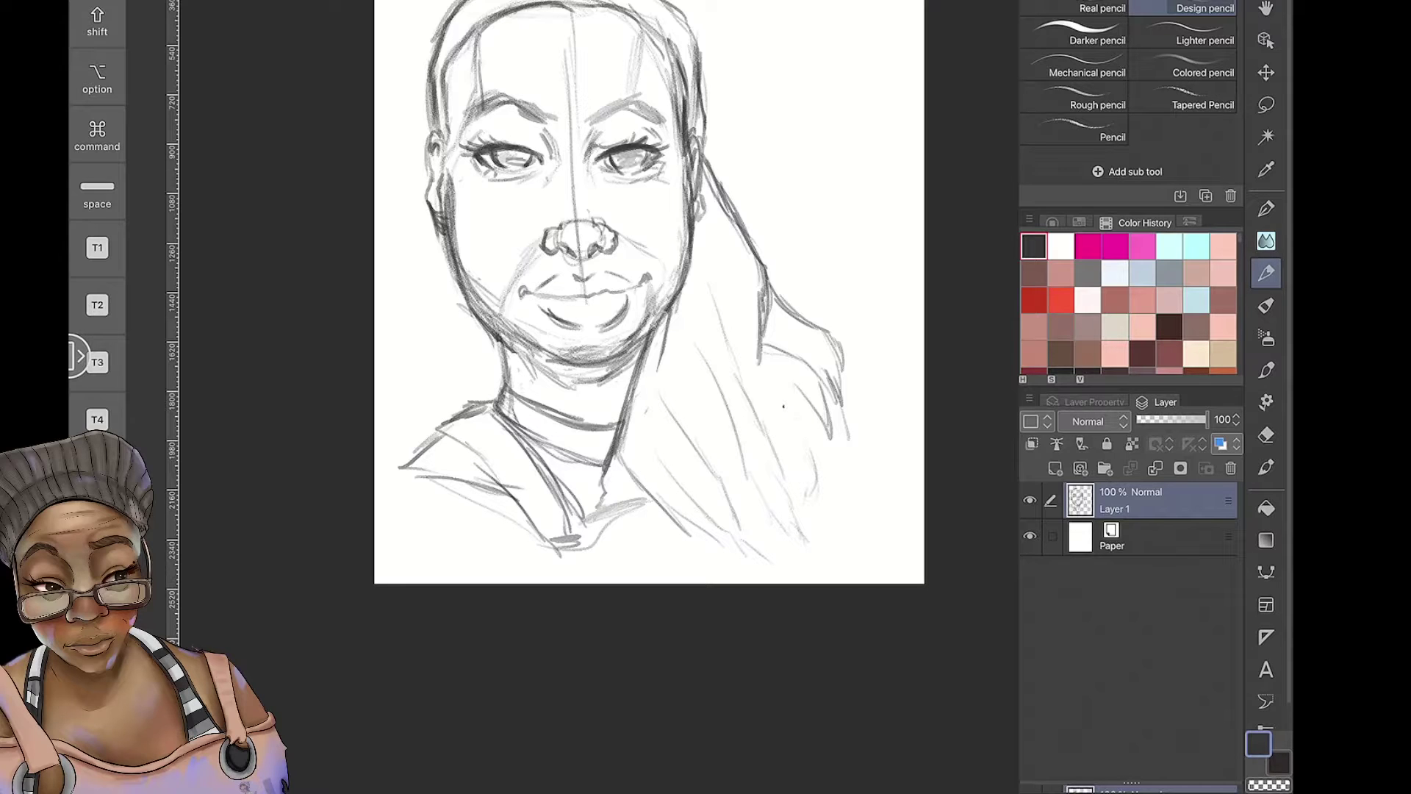
Tint the sketch layer blue and place a new layer beneath it for colour
key(super+shift+n)
scroll(682, 389, up, 3)
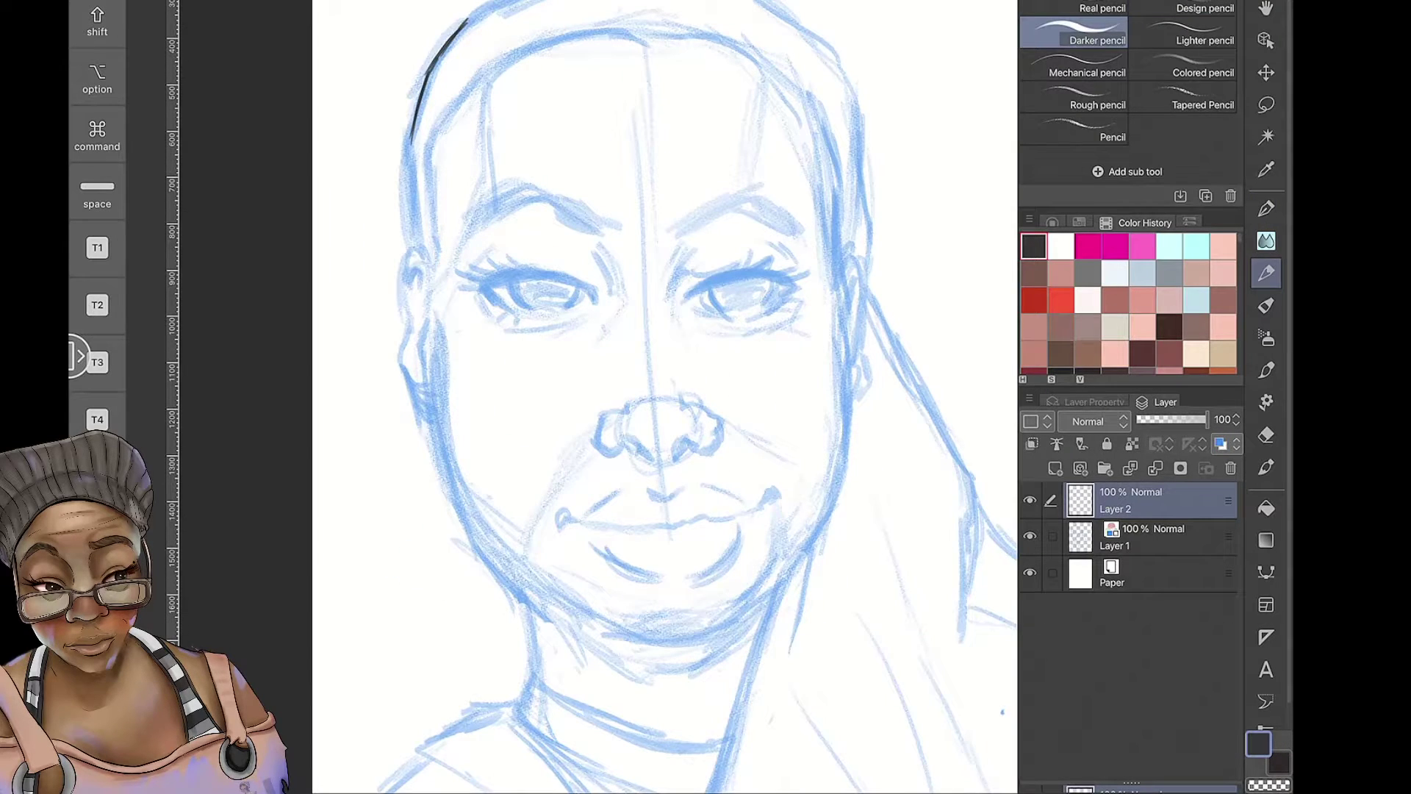
drag(1132, 500, 1132, 540)
Paint a column of colour swatches beside the head: pale pink, peach, salmon, magenta, grey-brown, dark brown and maroon
key(b)
mouse_move(844, 188)
mouse_down()
mouse_move(898, 190)
mouse_move(899, 216)
mouse_up()
mouse_move(842, 153)
mouse_down()
mouse_move(897, 155)
mouse_move(895, 121)
mouse_up()
click(1052, 222)
click(1120, 298)
mouse_move(845, 239)
mouse_down()
mouse_move(906, 237)
mouse_move(920, 290)
mouse_up()
click(1124, 324)
click(1128, 299)
On a new layer, block in the left side of the face and the neck in salmon at brush size 100
key(super+shift+n)
click(1122, 273)
click(1222, 50)
mouse_move(477, 106)
mouse_down()
mouse_move(472, 191)
mouse_move(550, 509)
mouse_up()
mouse_move(470, 110)
mouse_down()
mouse_move(691, 96)
mouse_move(610, 511)
mouse_up()
drag(514, 470, 618, 683)
drag(485, 103, 558, 485)
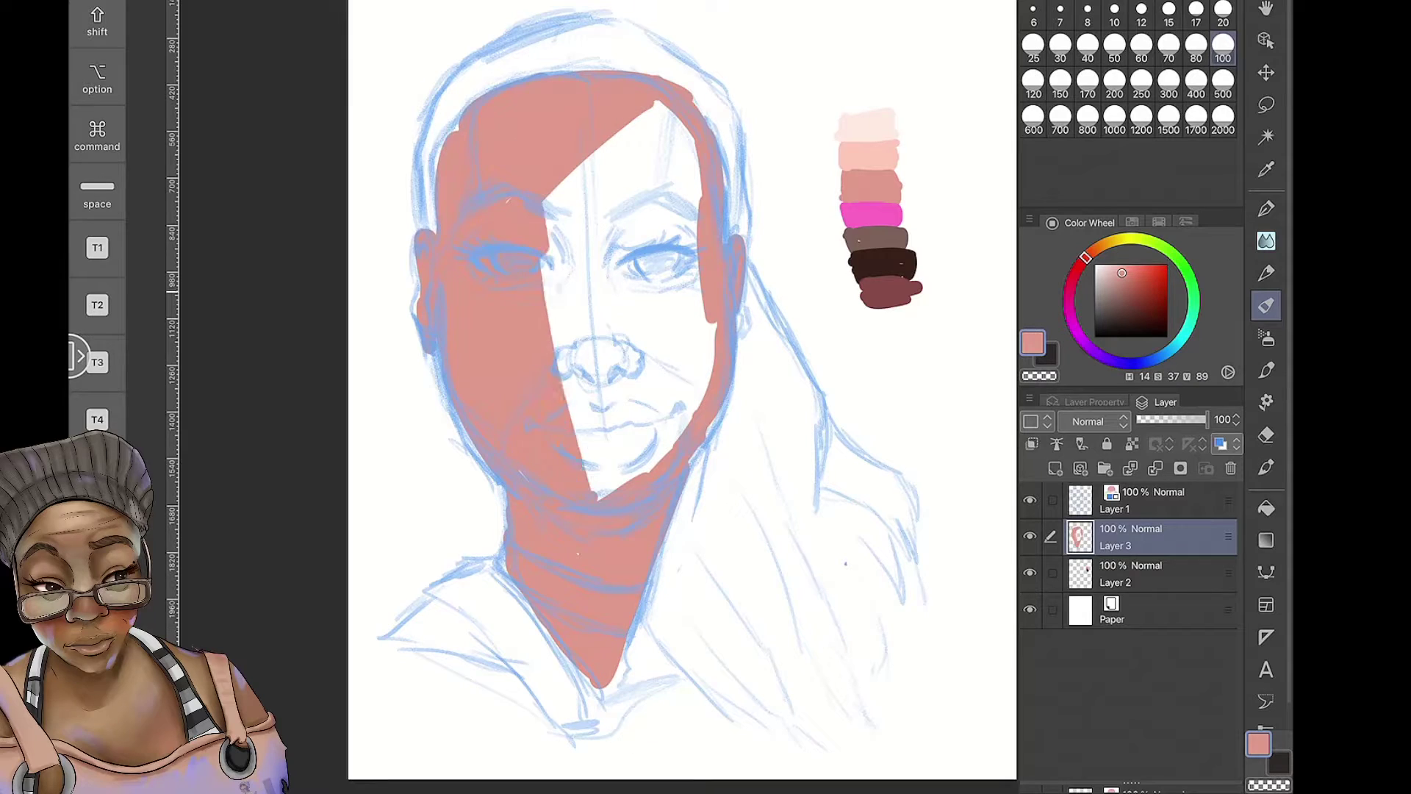
Fill the remaining white area on the right side of the face with the salmon skin tone
drag(691, 110, 662, 441)
drag(647, 102, 588, 440)
key(super+z)
drag(650, 132, 614, 404)
mouse_move(624, 140)
mouse_down()
mouse_move(565, 441)
mouse_move(610, 434)
mouse_up()
Paint the hair around the forehead dark brown, and fill the eyebrows at brush size 40
click(1133, 321)
drag(430, 234, 456, 80)
mouse_move(448, 78)
mouse_down()
mouse_move(707, 71)
mouse_move(746, 235)
mouse_up()
drag(514, 44, 705, 70)
drag(452, 117, 441, 150)
click(1087, 50)
mouse_move(449, 228)
mouse_down()
mouse_move(712, 219)
mouse_move(547, 198)
mouse_up()
Paint the choker and the shoulder of the top black, and fill the chest with the salmon skin tone
click(1109, 337)
mouse_move(501, 547)
mouse_down()
mouse_move(650, 584)
mouse_move(640, 617)
mouse_move(382, 637)
mouse_up()
drag(437, 601, 592, 694)
drag(383, 645, 566, 724)
click(1223, 50)
mouse_move(430, 592)
mouse_down()
mouse_move(504, 573)
mouse_move(584, 709)
mouse_move(676, 688)
mouse_up()
alt+click(610, 654)
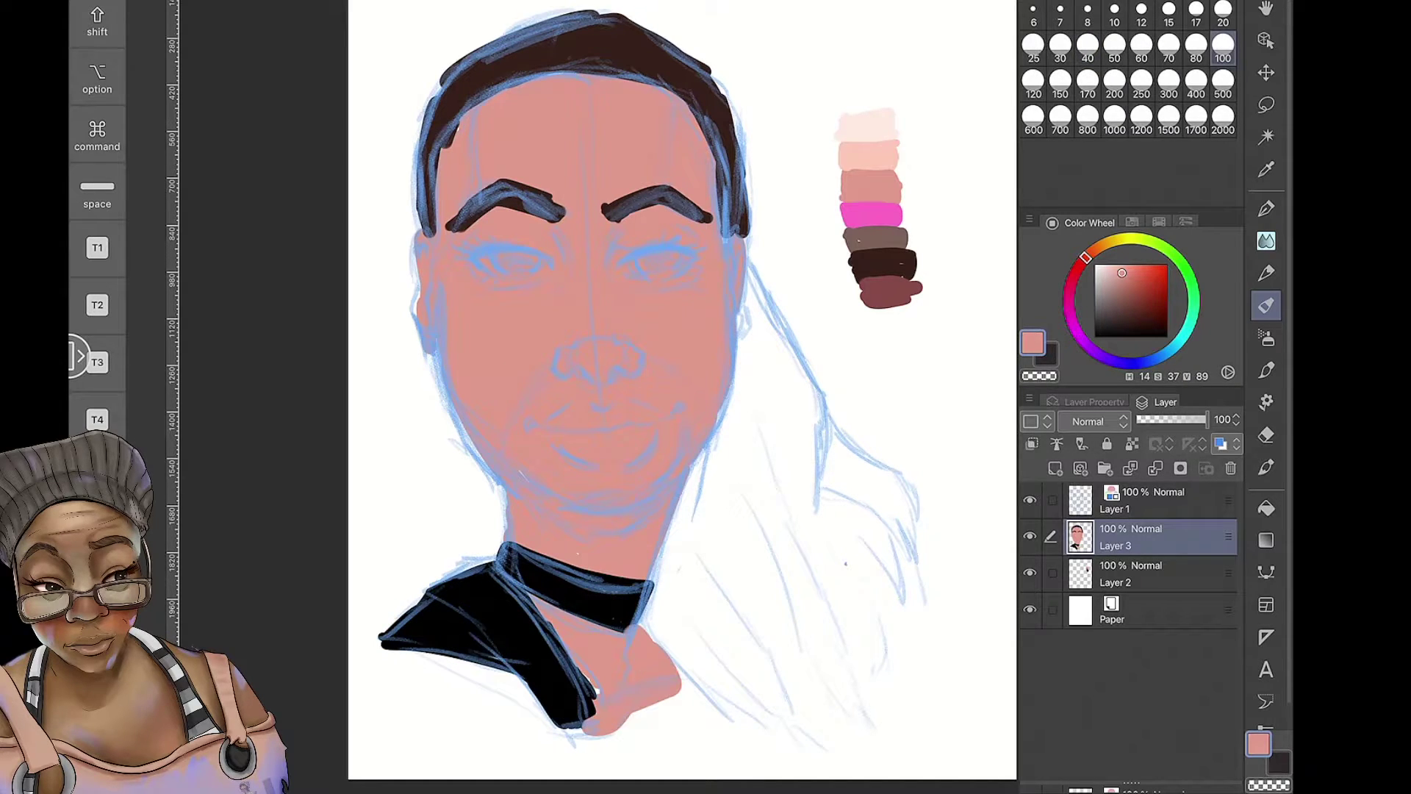
Block in the whole ponytail in dark brown down to its jagged tips
click(1114, 320)
mouse_move(750, 272)
mouse_down()
mouse_move(643, 632)
mouse_move(911, 529)
mouse_up()
drag(647, 632, 750, 738)
drag(882, 485, 809, 639)
drag(742, 324, 705, 705)
drag(772, 478, 881, 750)
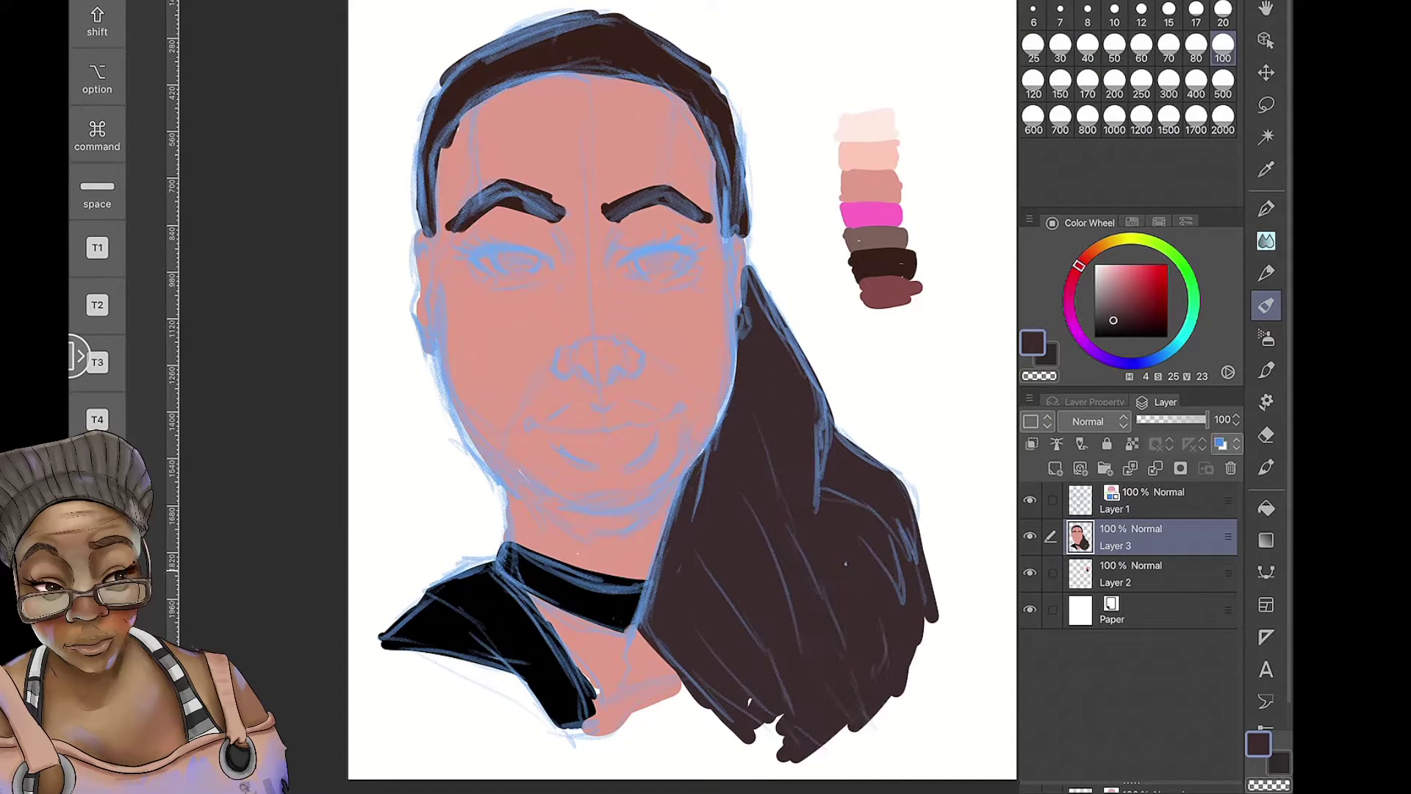
drag(757, 716, 779, 753)
Paint the whites of both eyes at brush size 20 and the dark maroon irises at size 40
alt+click(962, 383)
click(1223, 9)
drag(628, 266, 683, 261)
drag(485, 261, 540, 264)
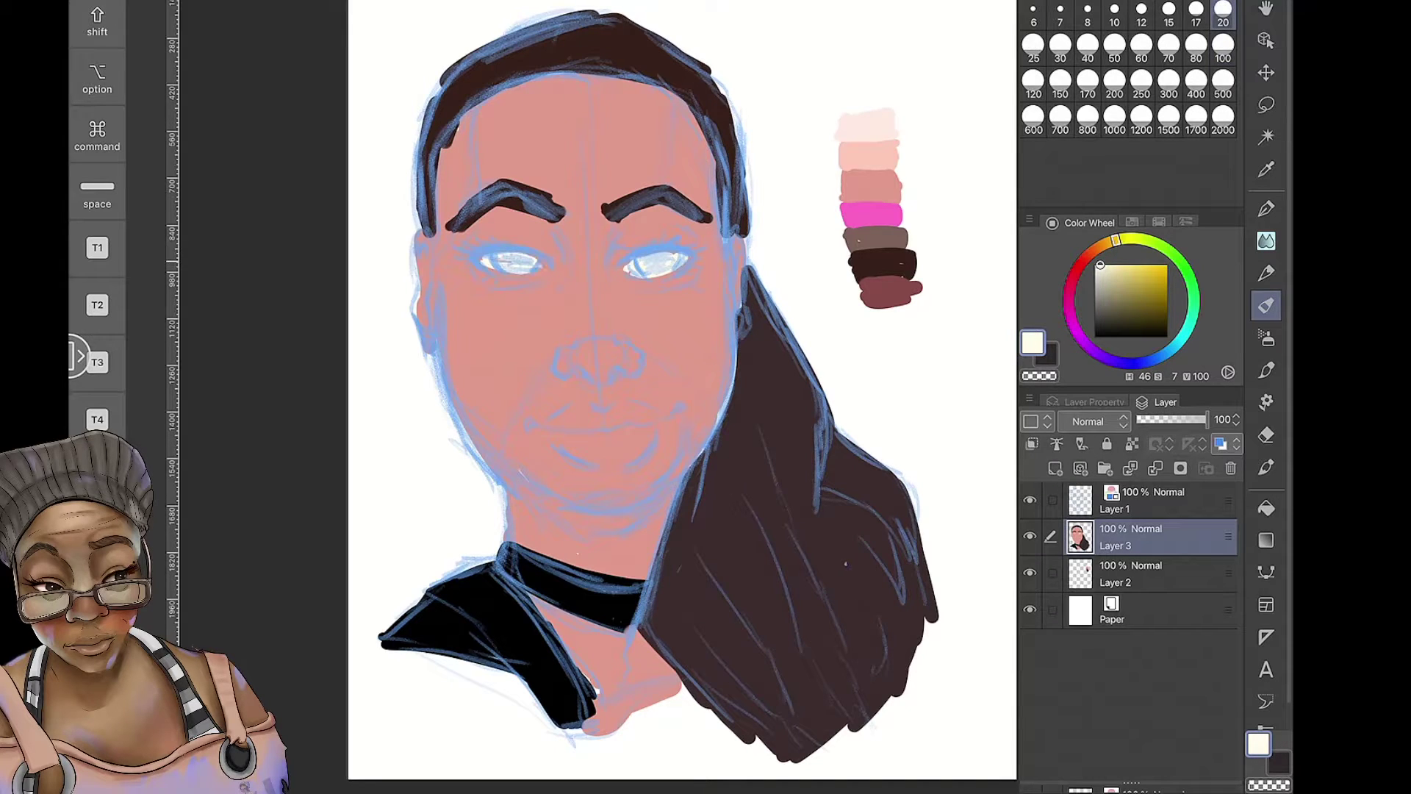
alt+click(779, 367)
click(1088, 45)
drag(640, 263, 670, 263)
drag(499, 263, 534, 264)
Extend the salmon skin base to the sketch outline along the left ear and both sides of the jaw
alt+click(588, 309)
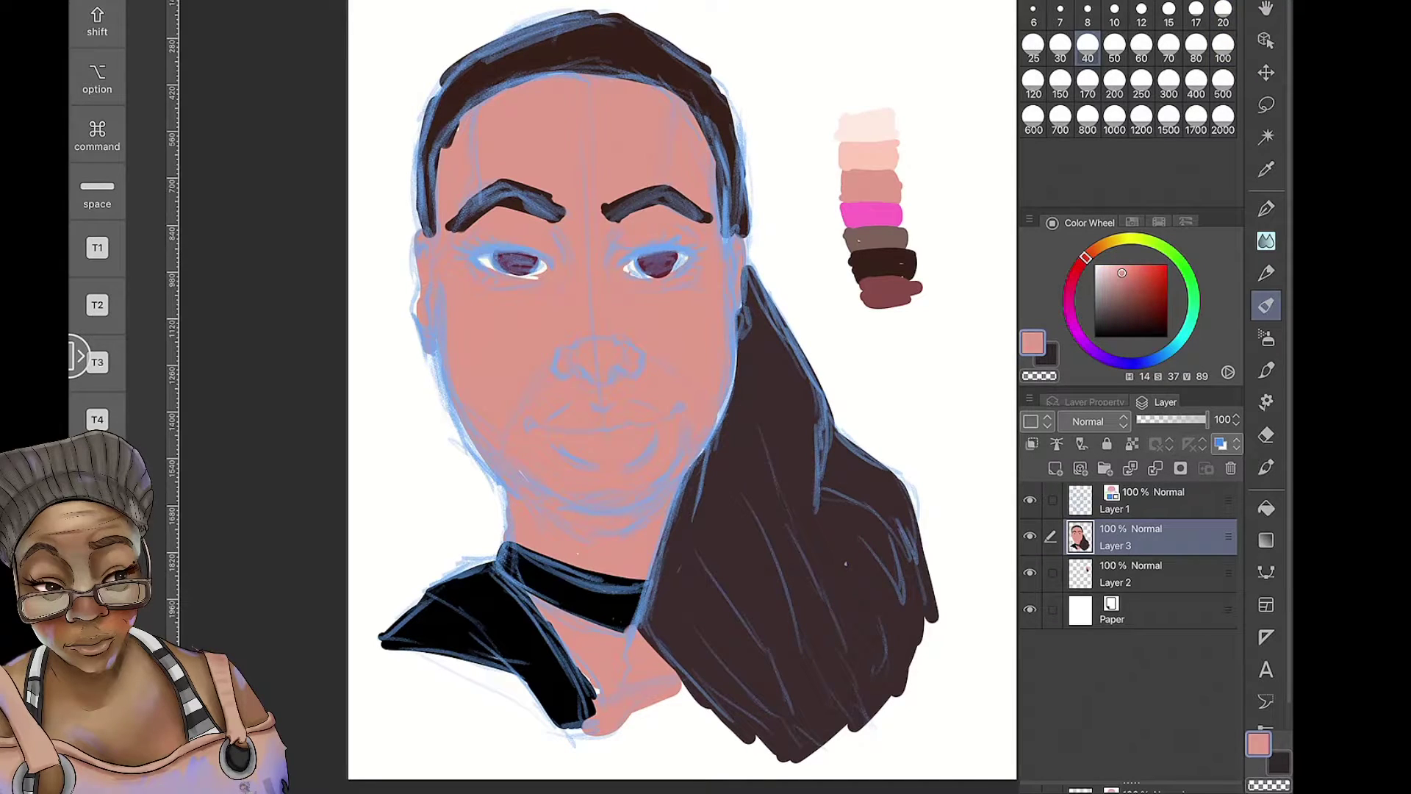
drag(735, 375, 698, 463)
drag(415, 235, 415, 316)
drag(457, 408, 488, 474)
On a clipped duplicate of the base colour layer, paint darker salmon shadows around the eyes, nose, smile lines and left ear
key(ctrl+j)
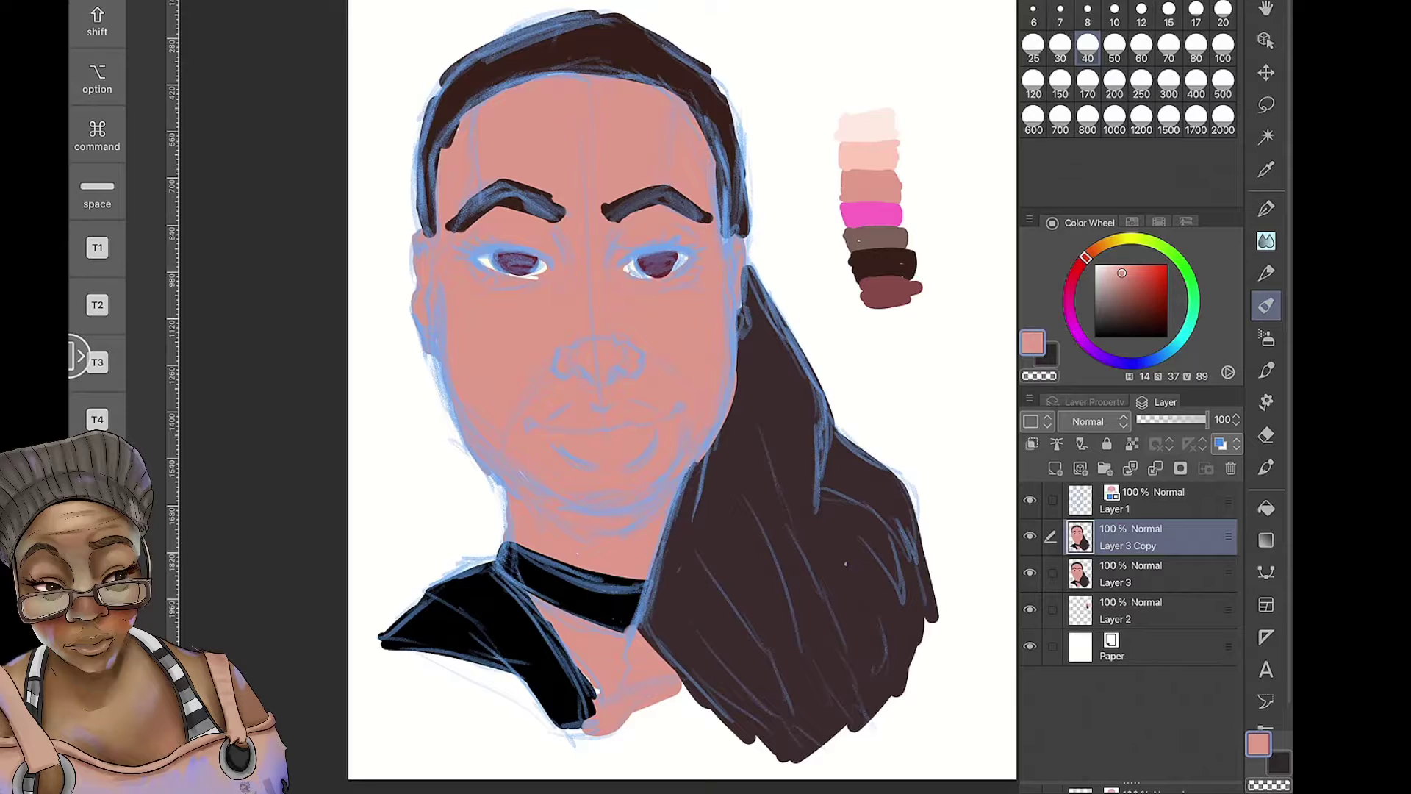
key(ctrl+alt+g)
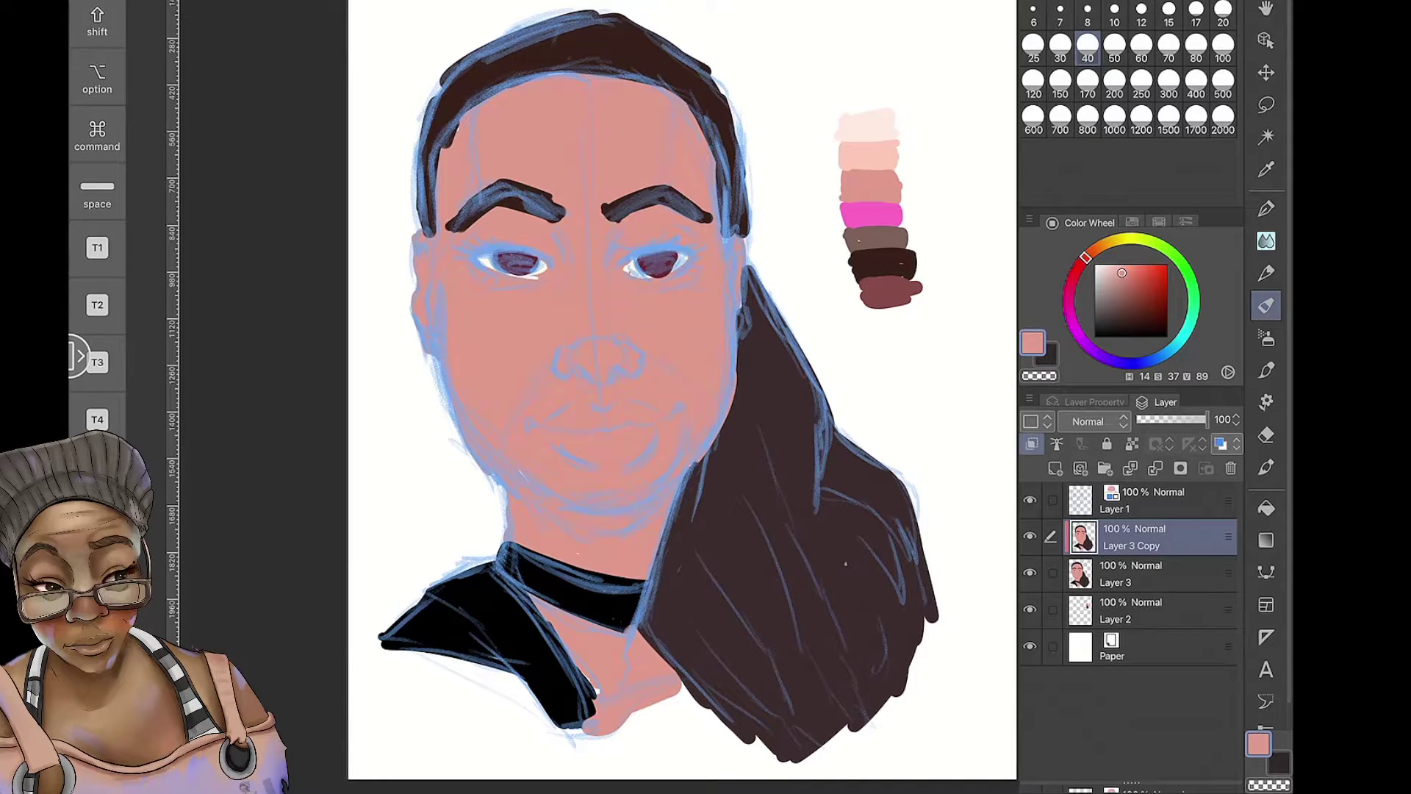
click(1128, 280)
drag(643, 348, 690, 384)
drag(557, 362, 516, 419)
drag(632, 229, 609, 267)
mouse_move(527, 224)
mouse_down()
mouse_move(563, 269)
mouse_move(695, 273)
mouse_up()
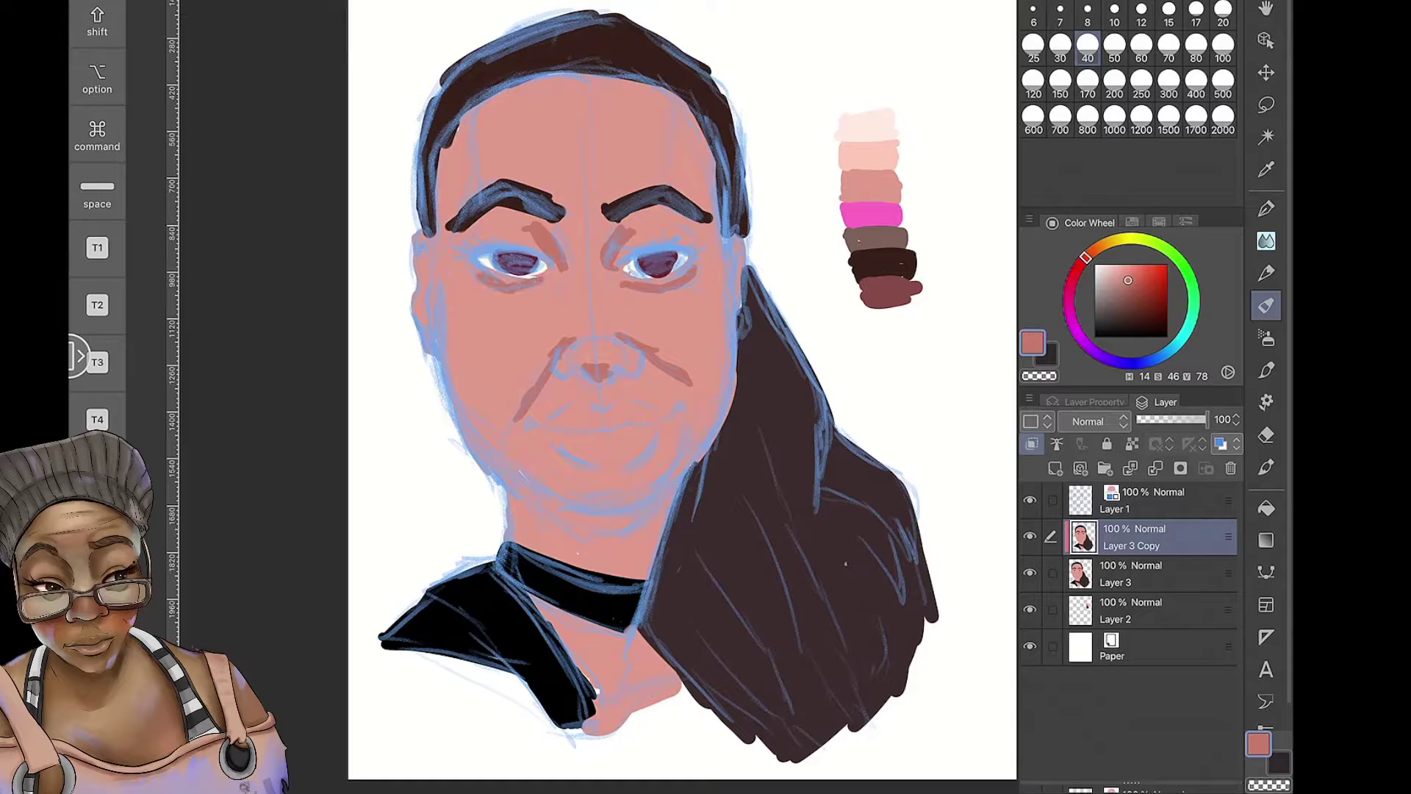
drag(423, 250, 419, 285)
Shade both temples and the right edge of the face in a muted brown
mouse_move(463, 121)
mouse_down()
mouse_move(438, 163)
mouse_move(438, 253)
mouse_move(456, 229)
mouse_up()
click(1113, 290)
mouse_move(695, 117)
mouse_down()
mouse_move(684, 211)
mouse_move(727, 338)
mouse_up()
Switch to a softer brush and paint a pale pink highlight down the left side of the forehead
click(1265, 370)
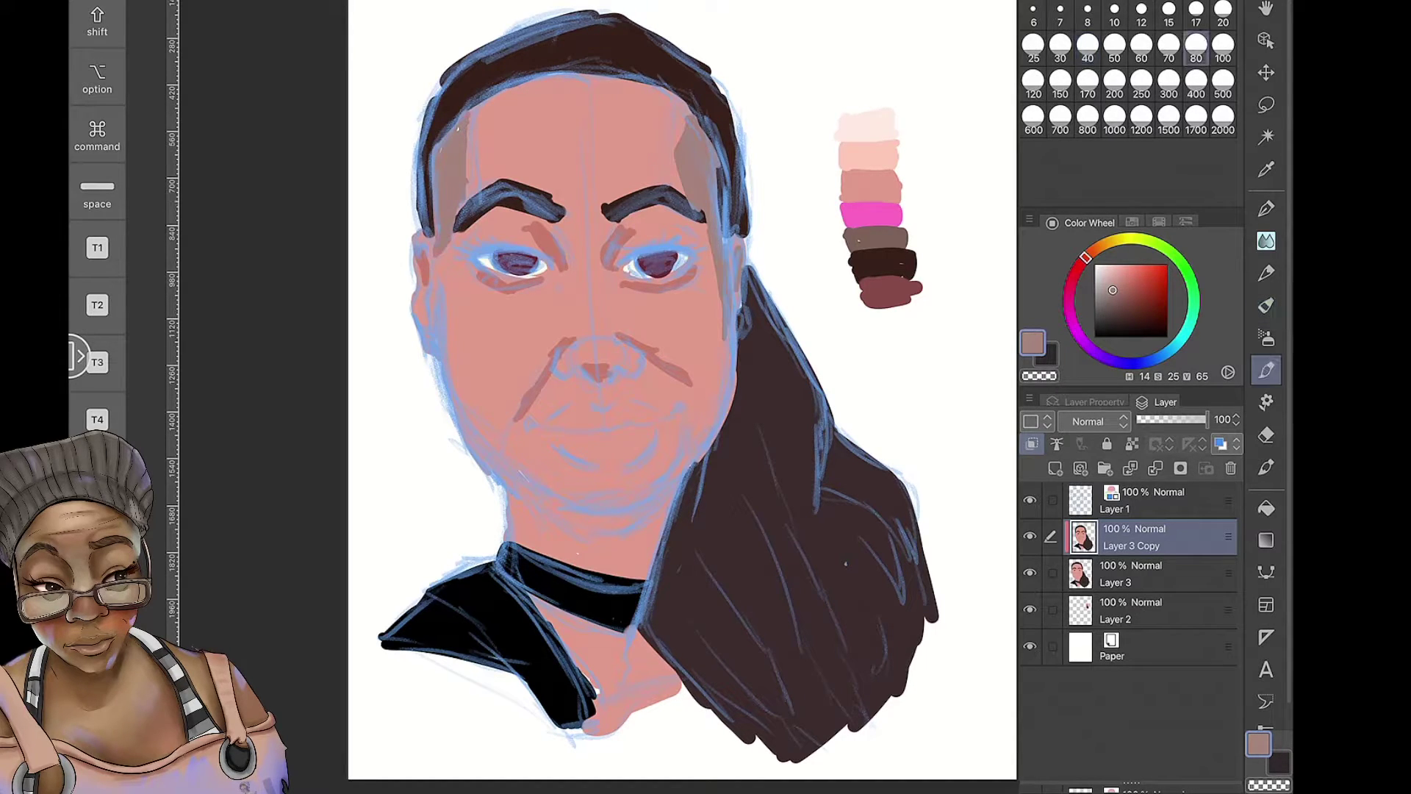
click(1102, 265)
drag(481, 95, 479, 198)
drag(507, 85, 506, 181)
Paint pale pink highlights on the nose bridge, both cheeks, chin and right forehead at brush size 70
key(bracketright)
key(bracketright)
key(bracketright)
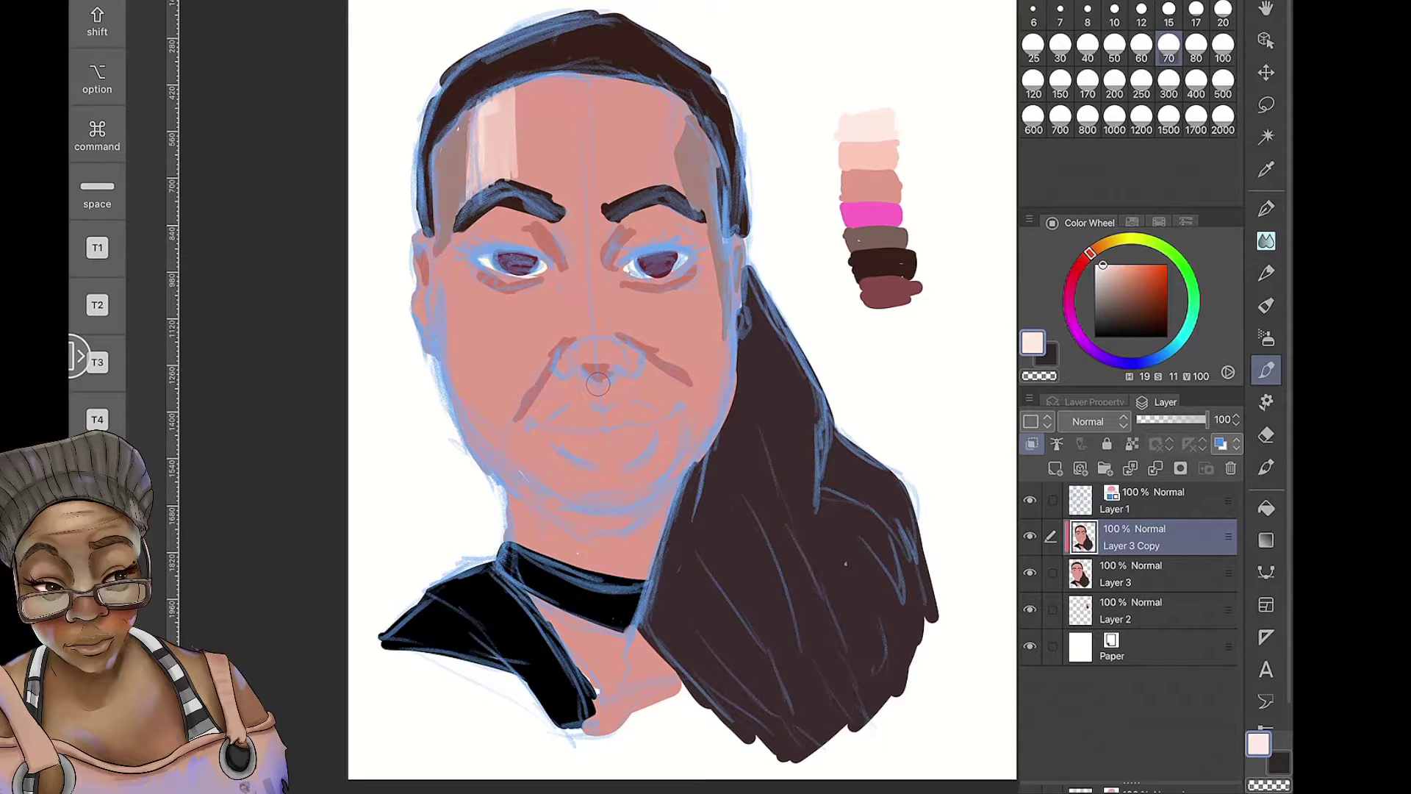
drag(588, 216, 594, 335)
drag(458, 292, 514, 410)
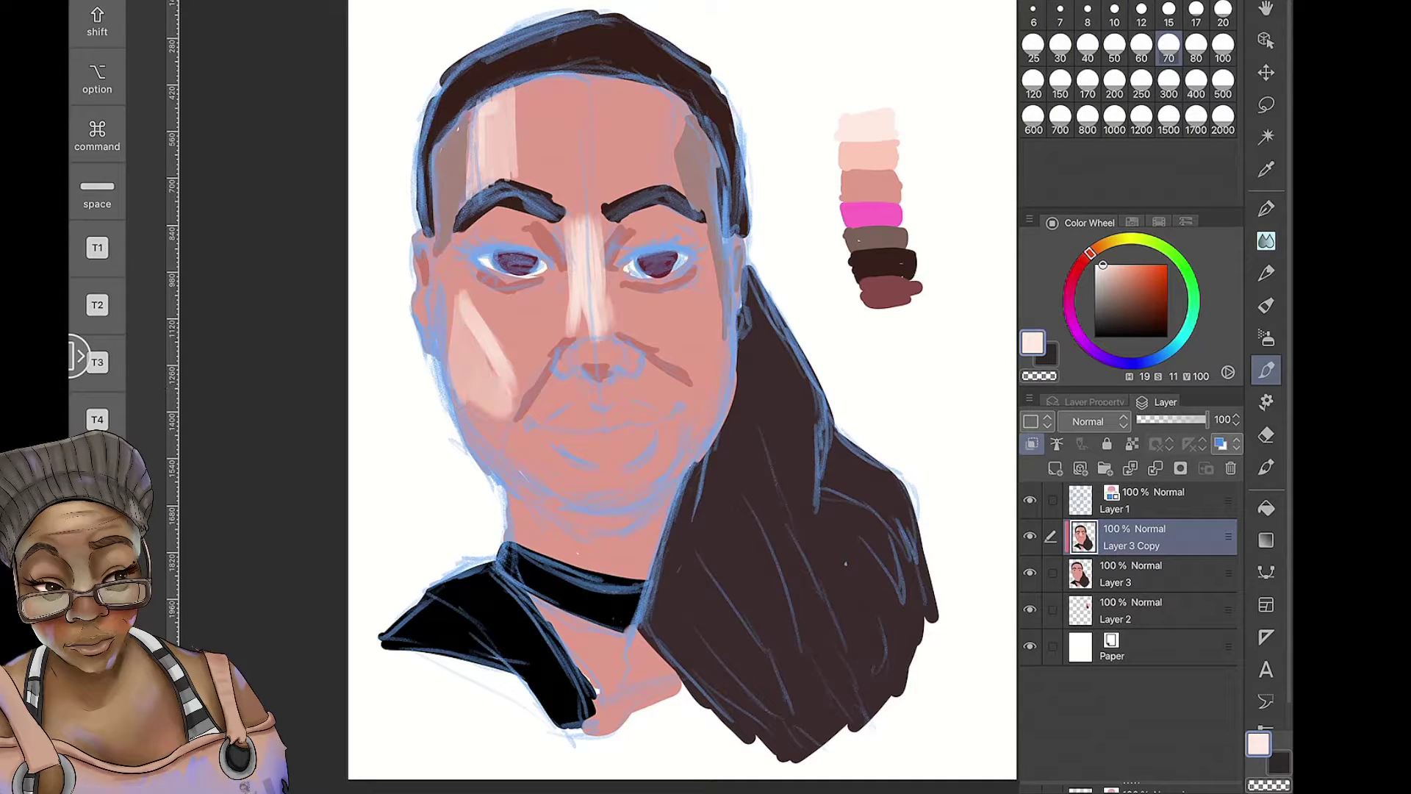
drag(702, 275, 680, 379)
drag(711, 278, 716, 393)
drag(588, 478, 636, 482)
mouse_move(676, 99)
mouse_down()
mouse_move(618, 176)
mouse_move(695, 231)
mouse_up()
Add pale pink highlights to the left brow bone, under both eyes and on the nose tip at brush size 25
key(bracketleft)
key(bracketleft)
key(bracketleft)
key(bracketleft)
key(bracketleft)
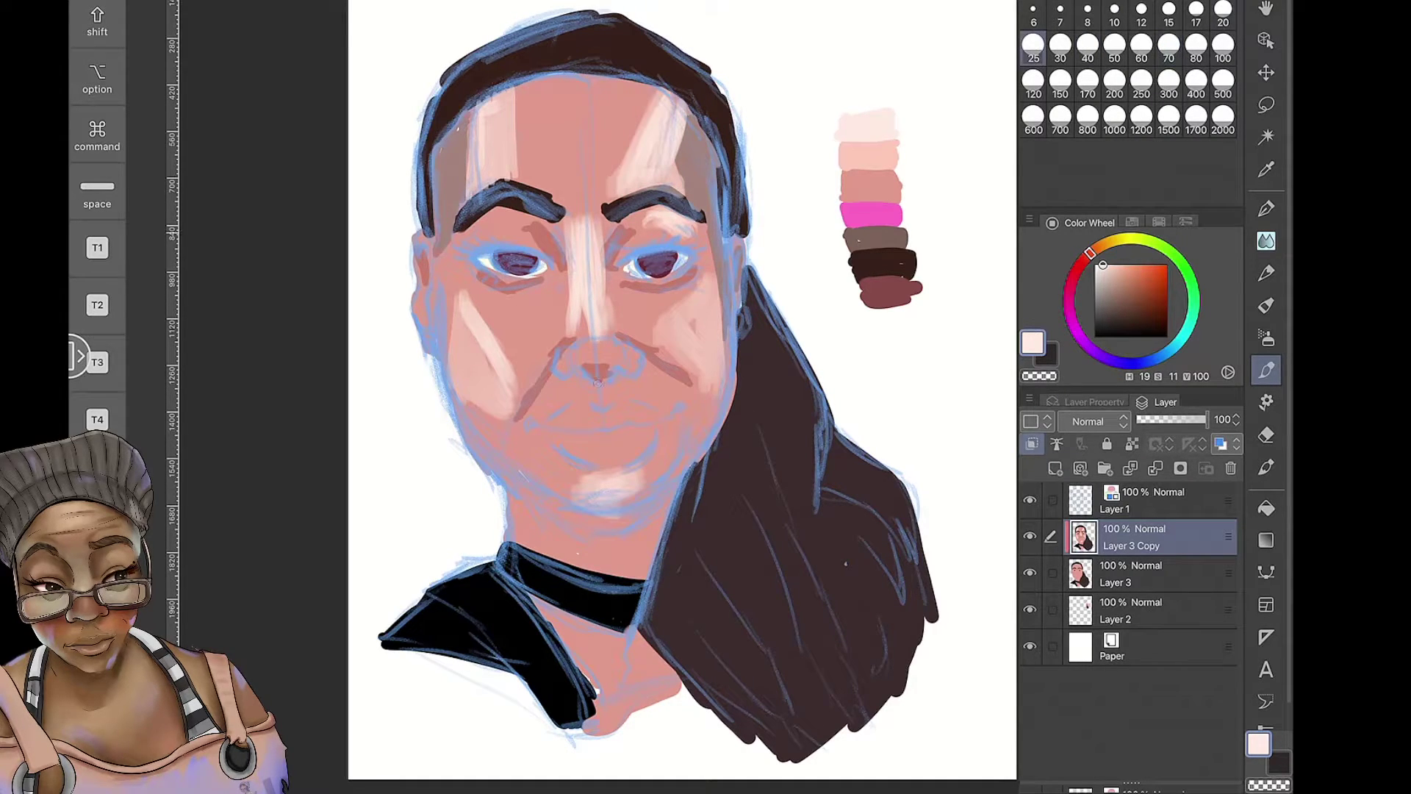
drag(471, 221, 518, 235)
mouse_move(490, 308)
mouse_down()
mouse_move(554, 294)
mouse_move(547, 364)
mouse_up()
mouse_move(691, 294)
mouse_down()
mouse_move(639, 338)
mouse_move(657, 334)
mouse_up()
drag(570, 349, 598, 360)
Paint reddish-brown shadows down both sides of the nose bridge, increasing the brush size to 40
alt+click(558, 298)
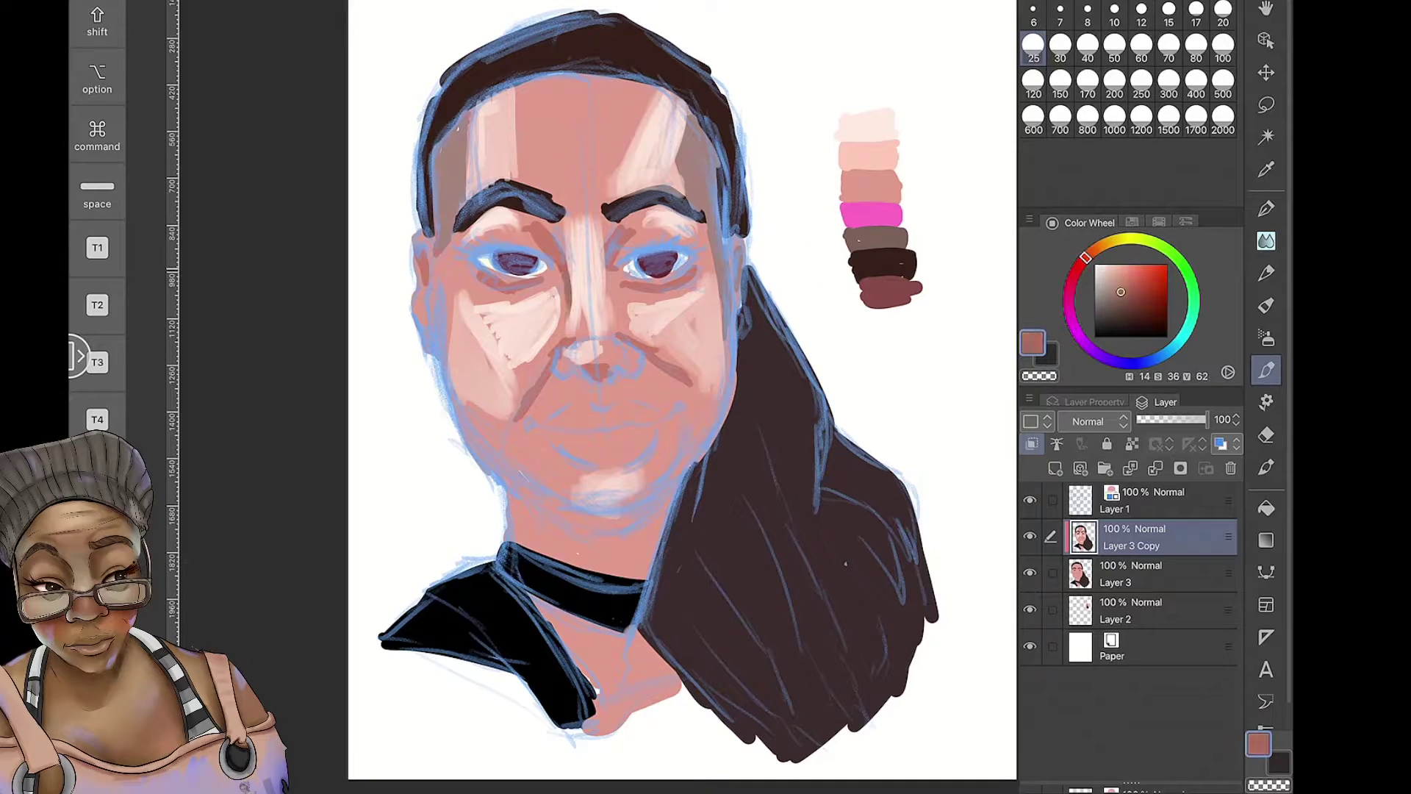
drag(558, 276, 566, 324)
key(bracketright)
key(bracketright)
click(1121, 288)
drag(619, 253, 605, 314)
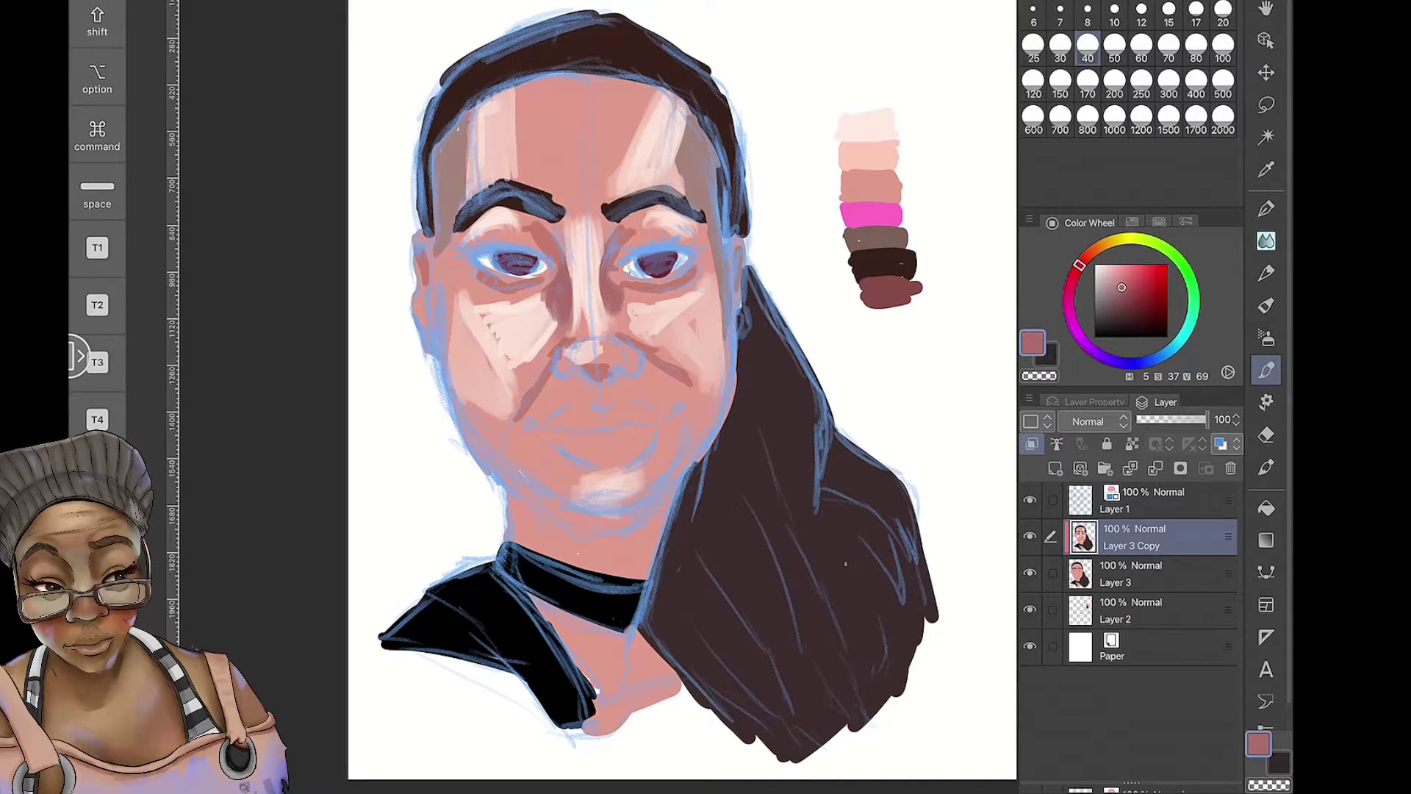
Shade the jawline, the underside of the chin and the upper neck in muted red
drag(459, 408, 574, 514)
drag(559, 518, 672, 478)
drag(514, 492, 632, 544)
drag(617, 515, 610, 569)
Paint magenta eyeshadow on both eyelids, with a paler pink at the left eye's outer corner
alt+click(871, 213)
drag(621, 250, 687, 239)
mouse_move(470, 241)
mouse_down()
mouse_move(661, 217)
mouse_move(687, 237)
mouse_up()
click(1122, 275)
drag(461, 243, 489, 221)
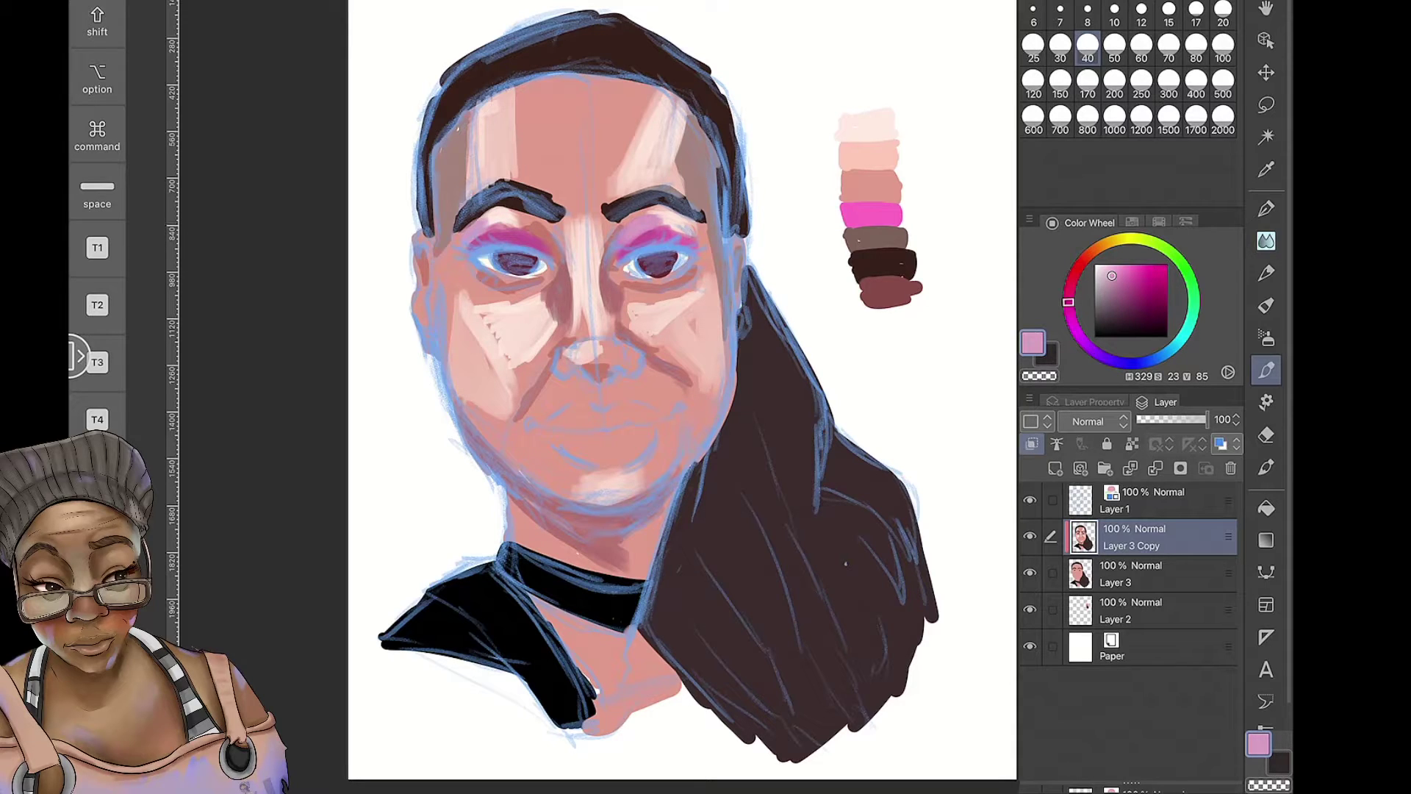
Fill the upper and lower lips with a medium pink
click(1121, 274)
click(1124, 272)
mouse_move(555, 420)
mouse_down()
mouse_move(653, 413)
mouse_move(650, 441)
mouse_up()
drag(575, 457, 647, 459)
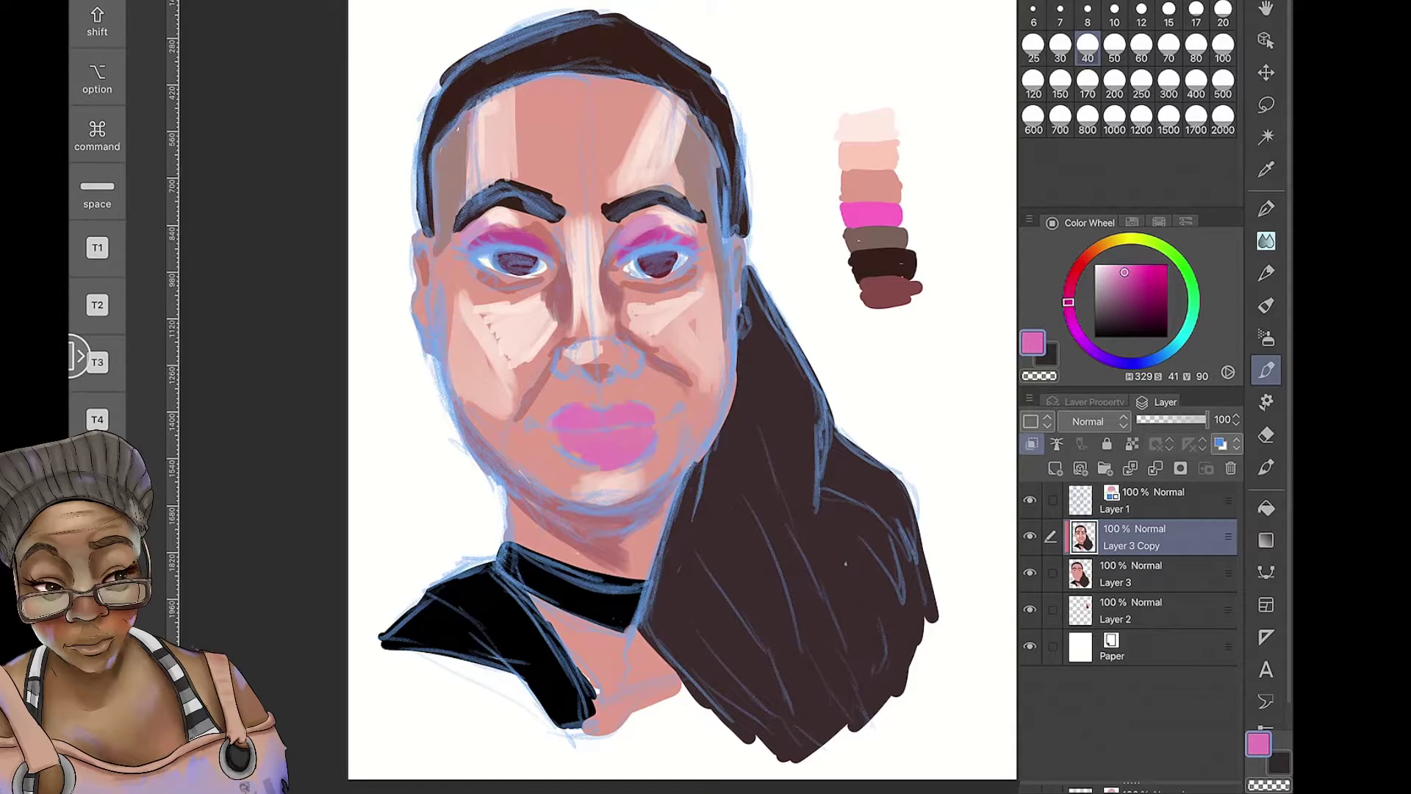
Blend peach and salmon strokes along the jaw and chin, below the hairline and down the left cheek edge
alt+click(867, 151)
drag(463, 415, 566, 504)
drag(591, 485, 661, 518)
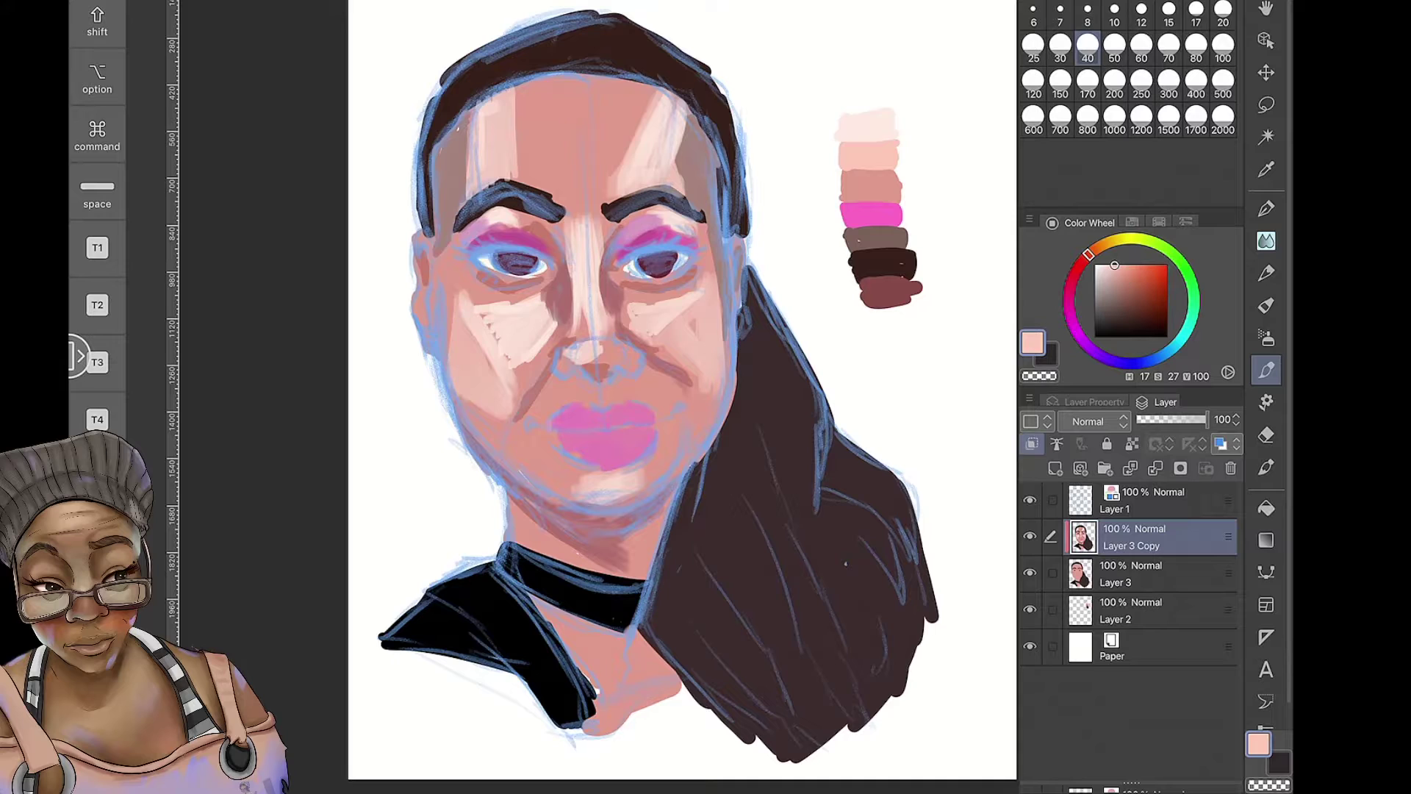
alt+click(871, 184)
drag(518, 83, 650, 103)
drag(441, 250, 456, 401)
Paint pale highlights along the right edge of the face and above the upper lip
alt+click(867, 125)
drag(705, 220, 710, 279)
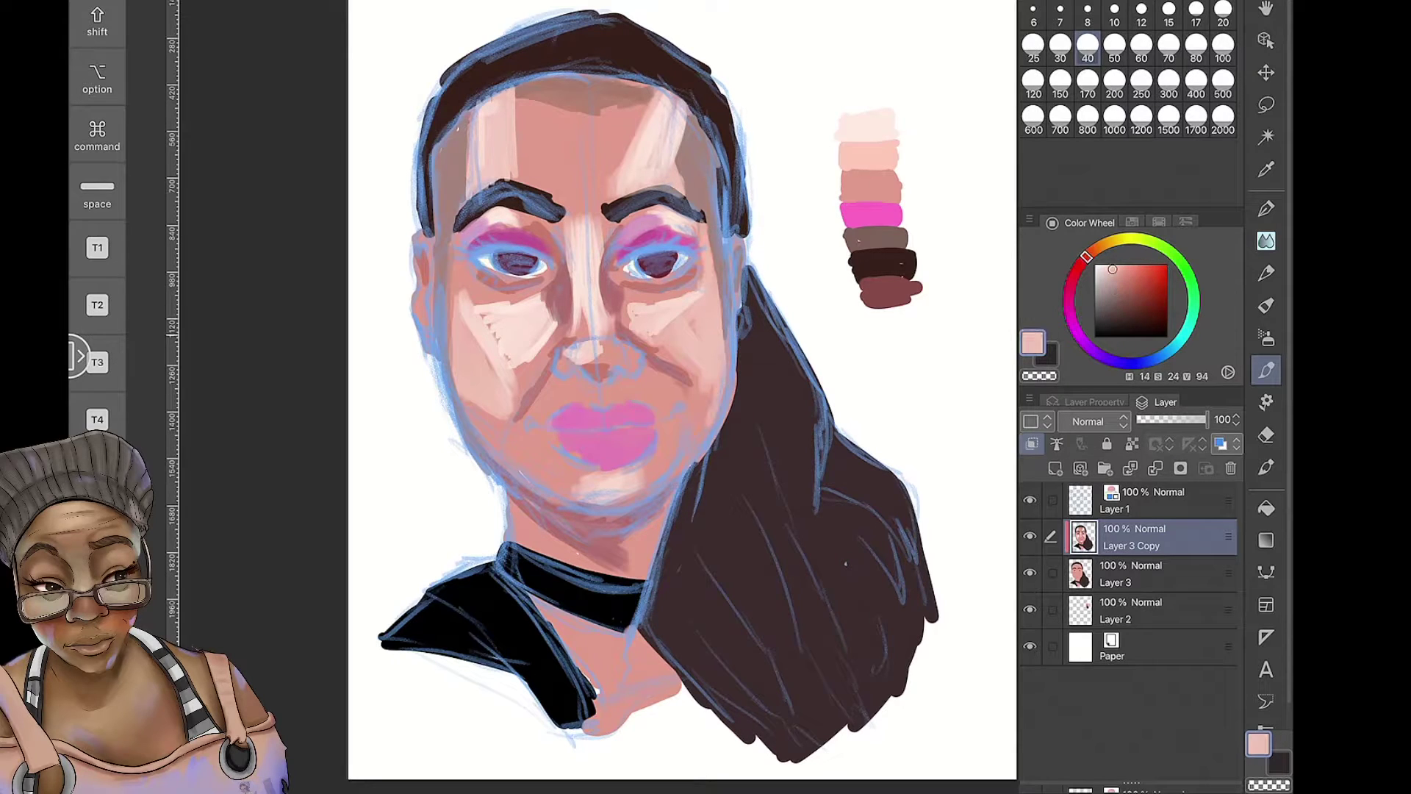
drag(702, 367, 724, 448)
mouse_move(623, 343)
mouse_down()
mouse_move(628, 357)
mouse_move(535, 419)
mouse_up()
Shade the skin around the mouth with muted beige above the lips and brown beneath the lower lip
alt+click(596, 353)
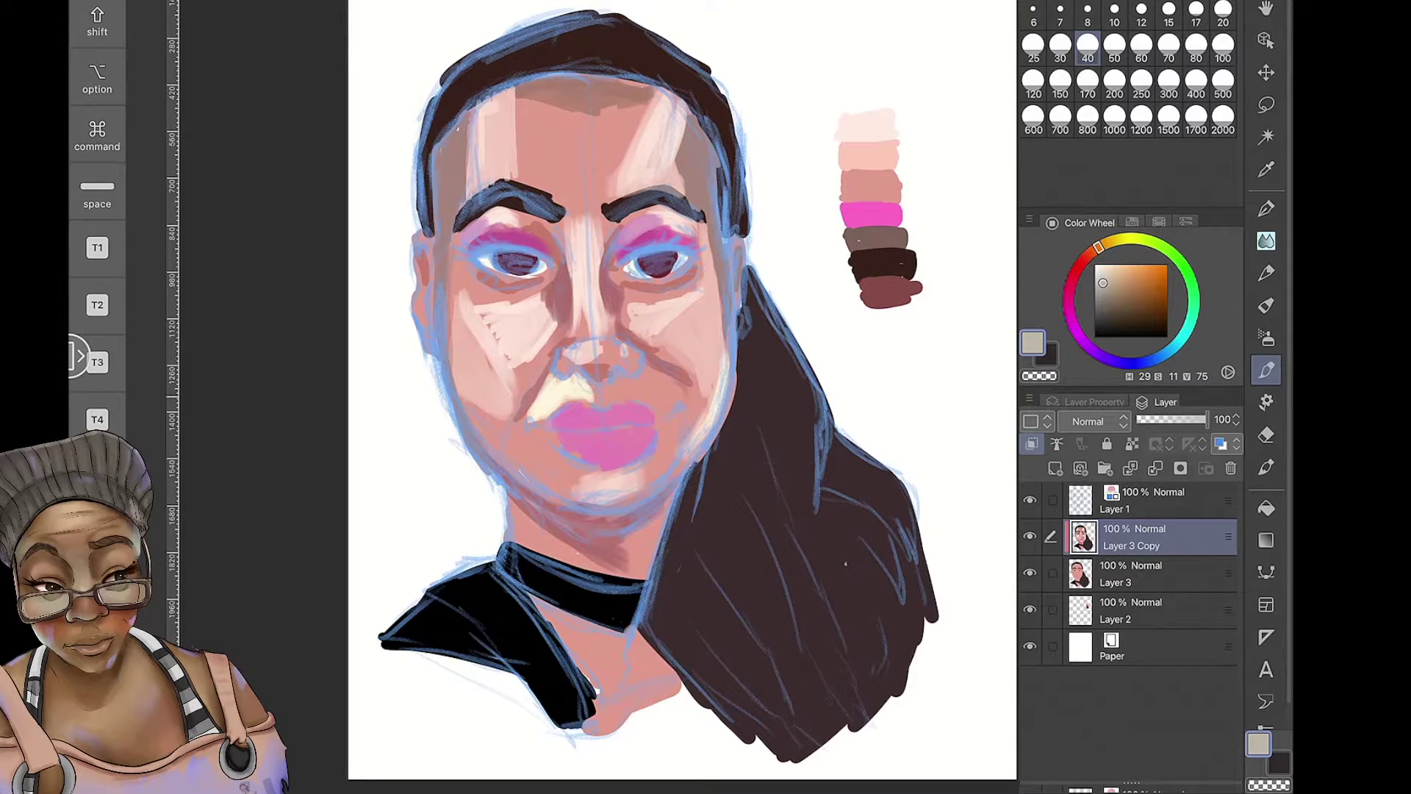
alt+click(882, 260)
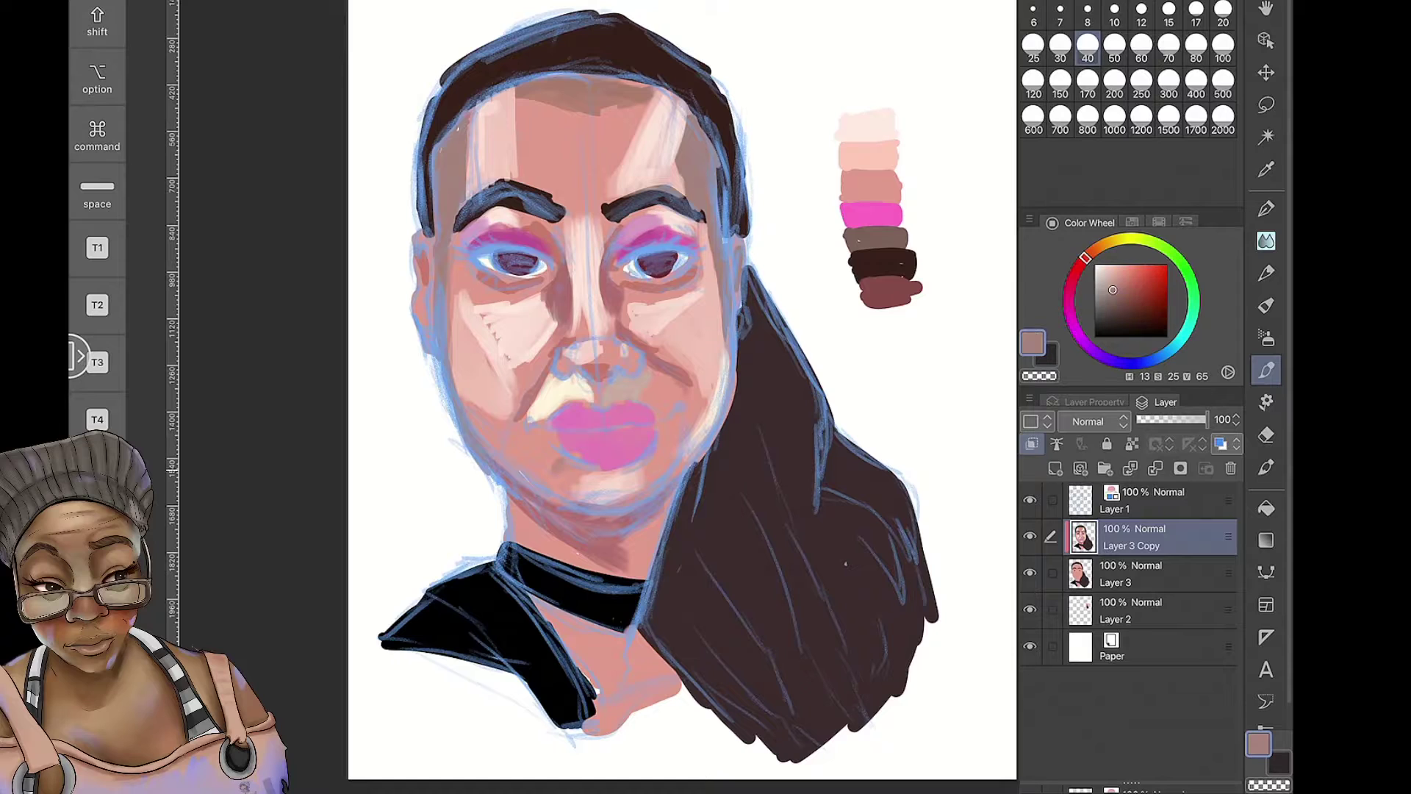
drag(548, 471, 652, 474)
Line the outer lower edge of the right eye in near-black, and lower the sketch layer's opacity to 59%
click(1267, 338)
drag(661, 253, 694, 275)
click(1147, 500)
drag(1205, 419, 1177, 419)
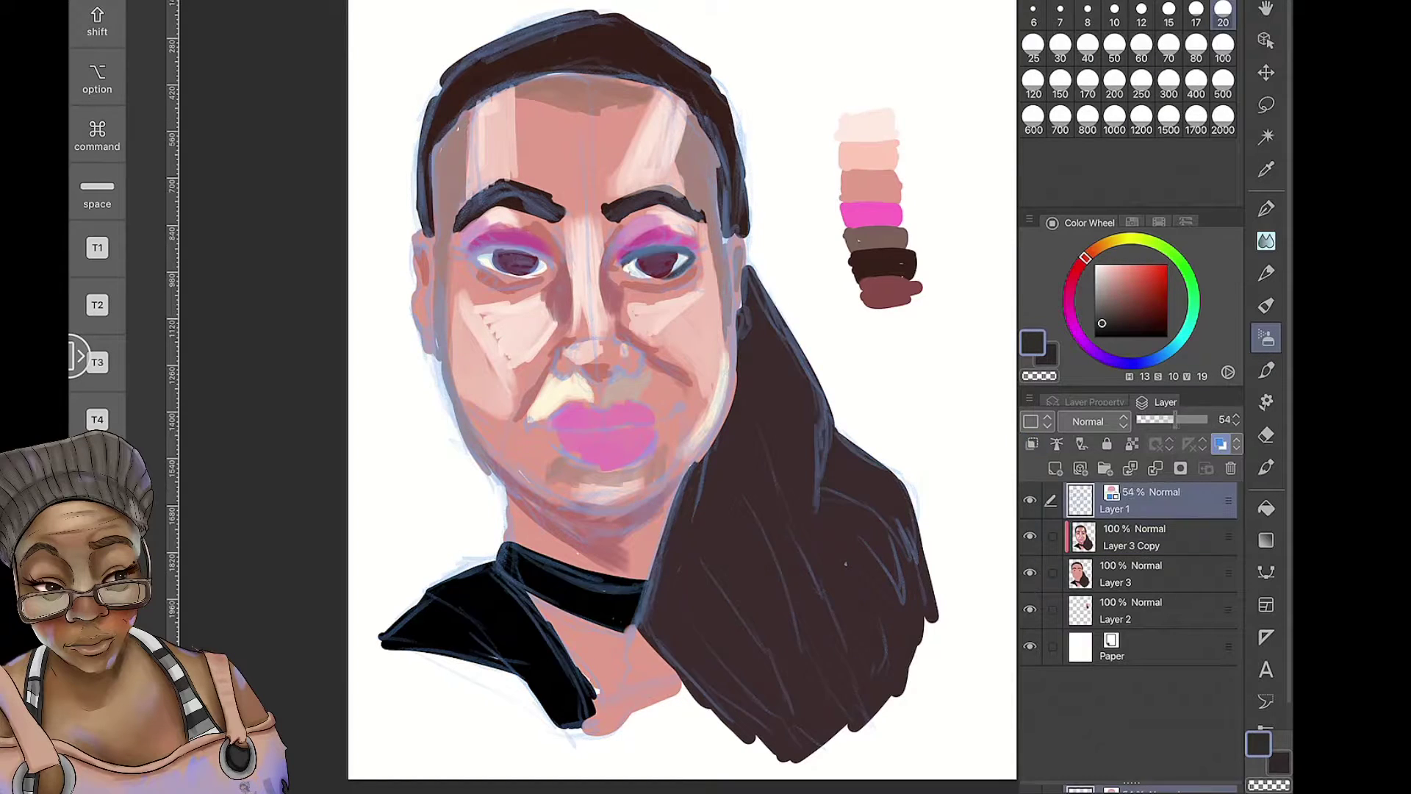
On the clipped colour layer, draw dark lash lines on the eyes and outline the nostrils in dark brown
click(1146, 536)
drag(637, 247, 654, 237)
drag(455, 253, 548, 250)
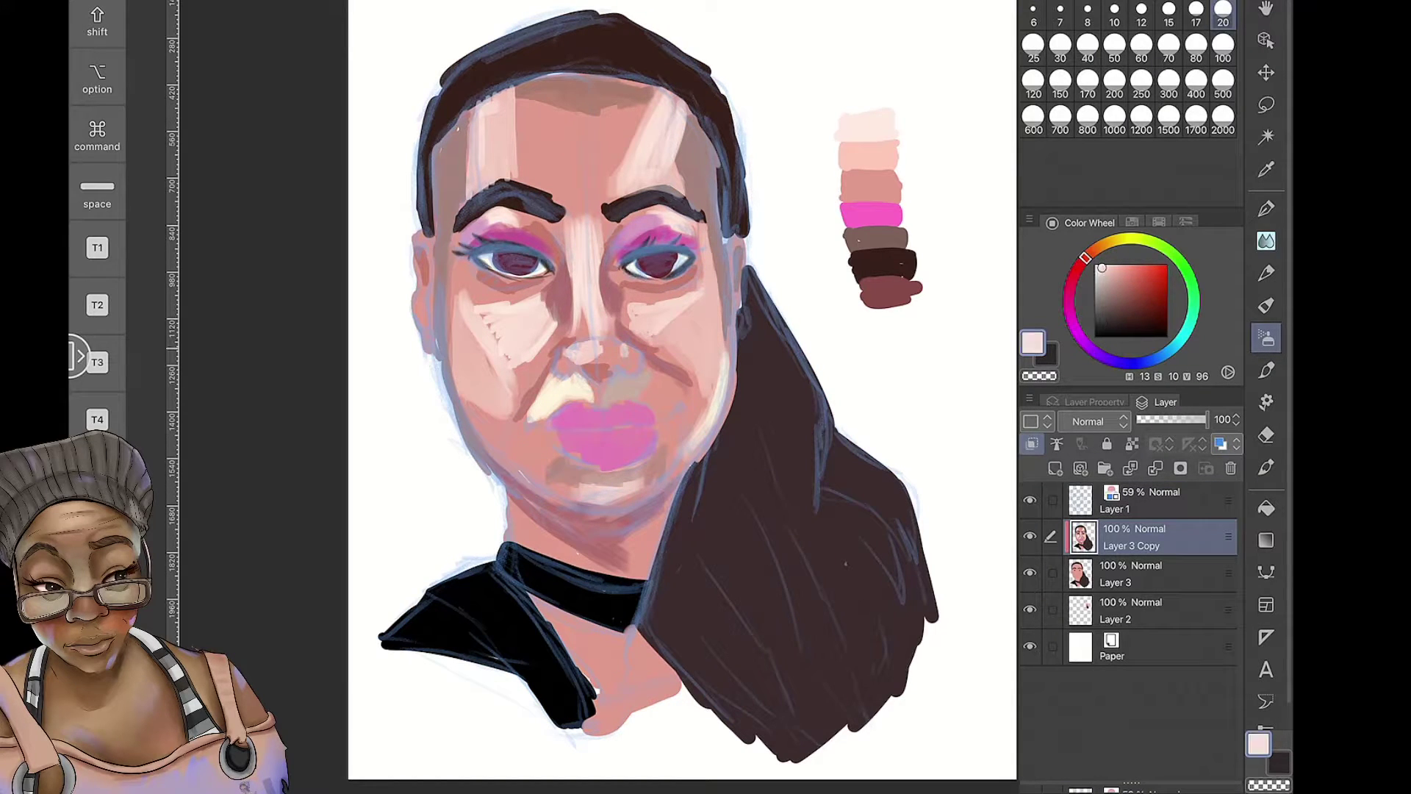
alt+click(558, 358)
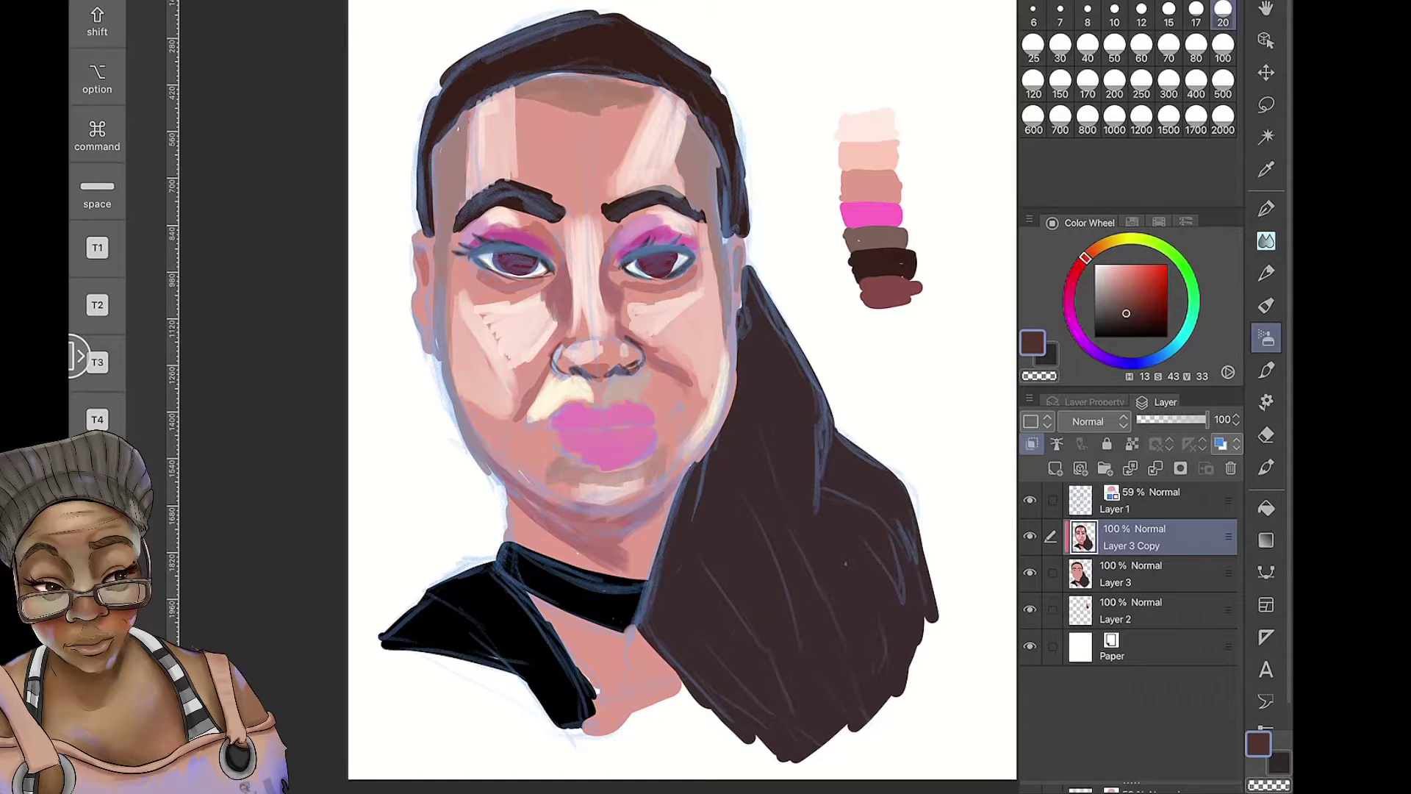
Paint a pale highlight on the left ear and draw a dark plum line between the lips
alt+click(868, 126)
drag(422, 338, 444, 165)
alt+click(584, 432)
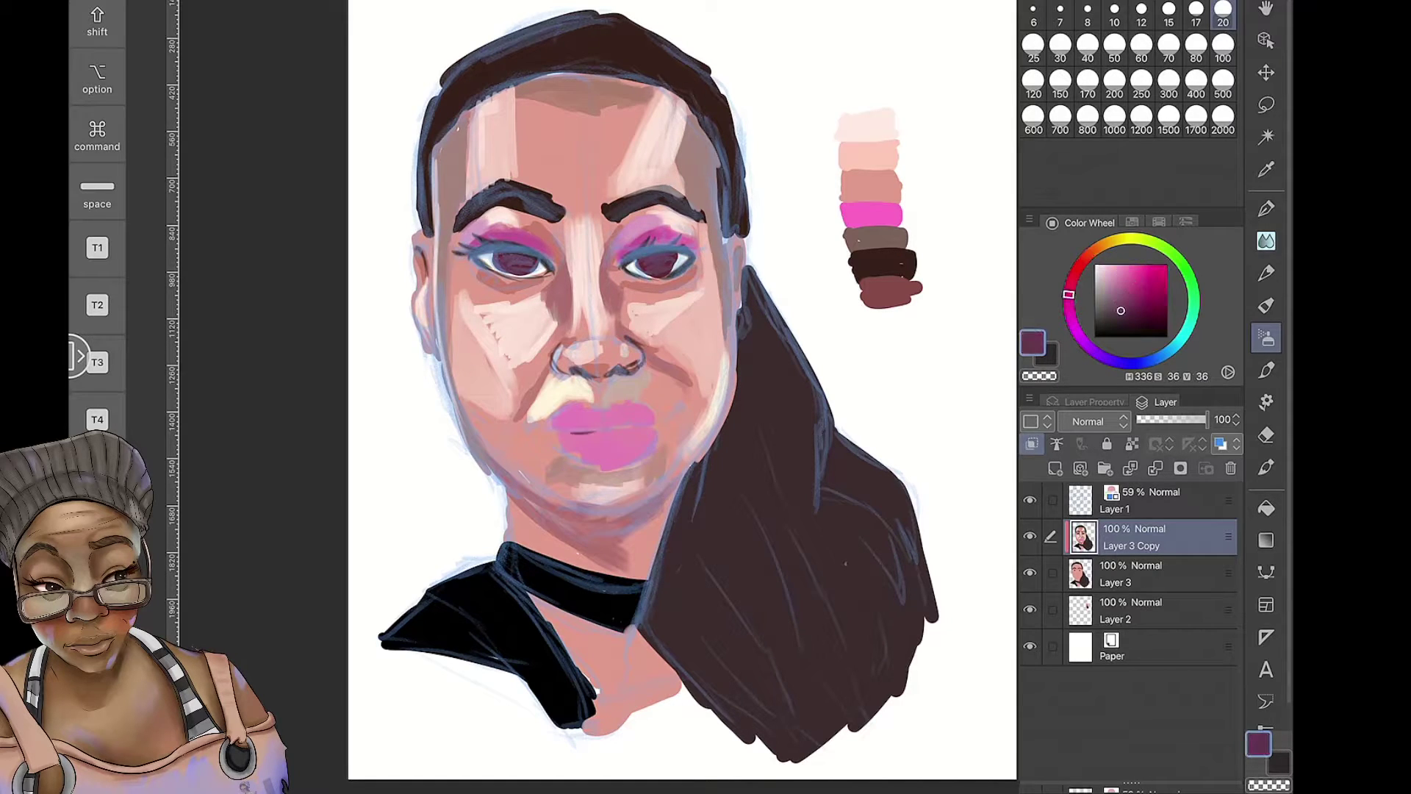
Transform the lassoed nose and mouth area, shifting it slightly up and to the left on the face
key(ctrl+shift+t)
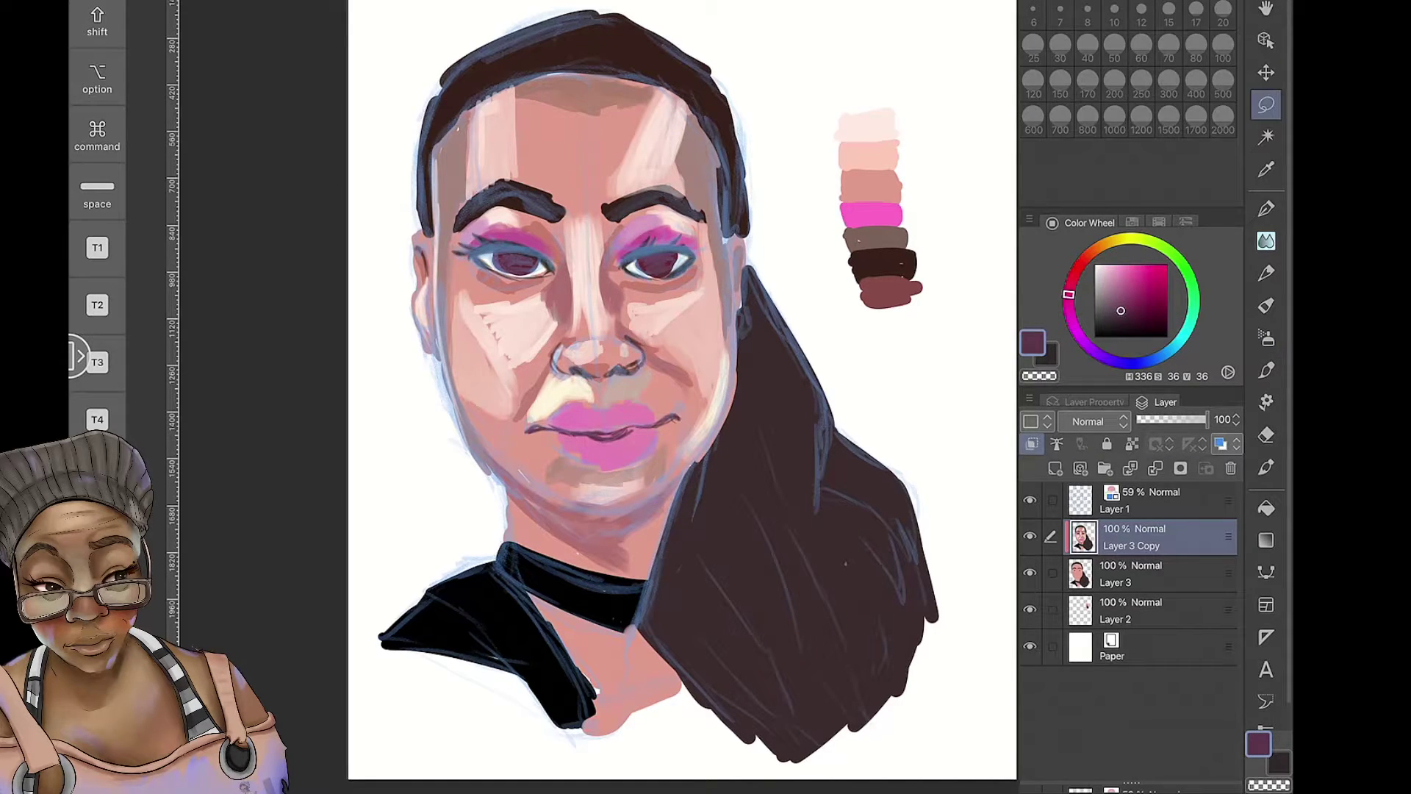
drag(602, 397, 588, 396)
key(Return)
Fill out the cheek highlights with sampled pale pink and muted skin tones using a size 40 brush
click(1266, 305)
click(1088, 46)
alt+click(507, 331)
alt+click(669, 312)
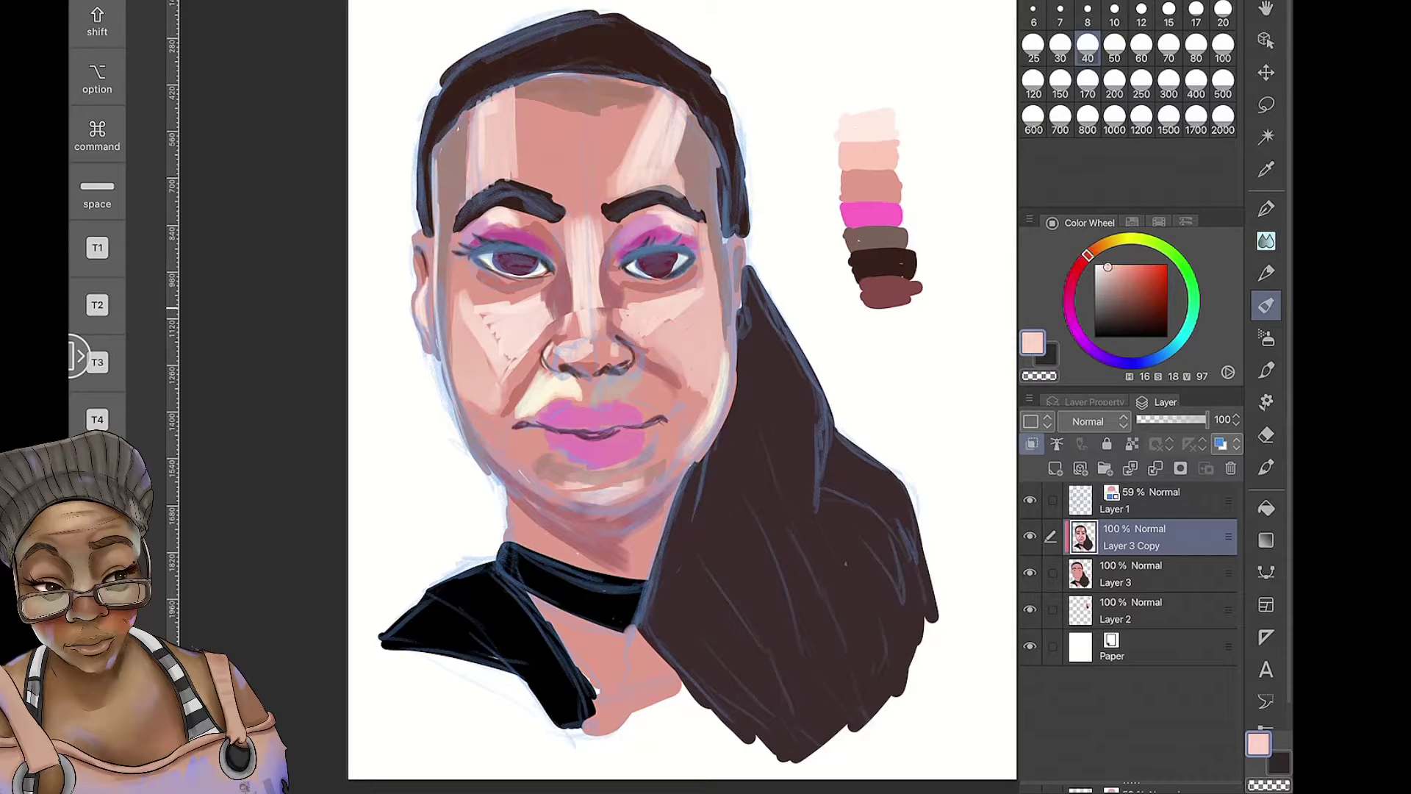
alt+click(566, 463)
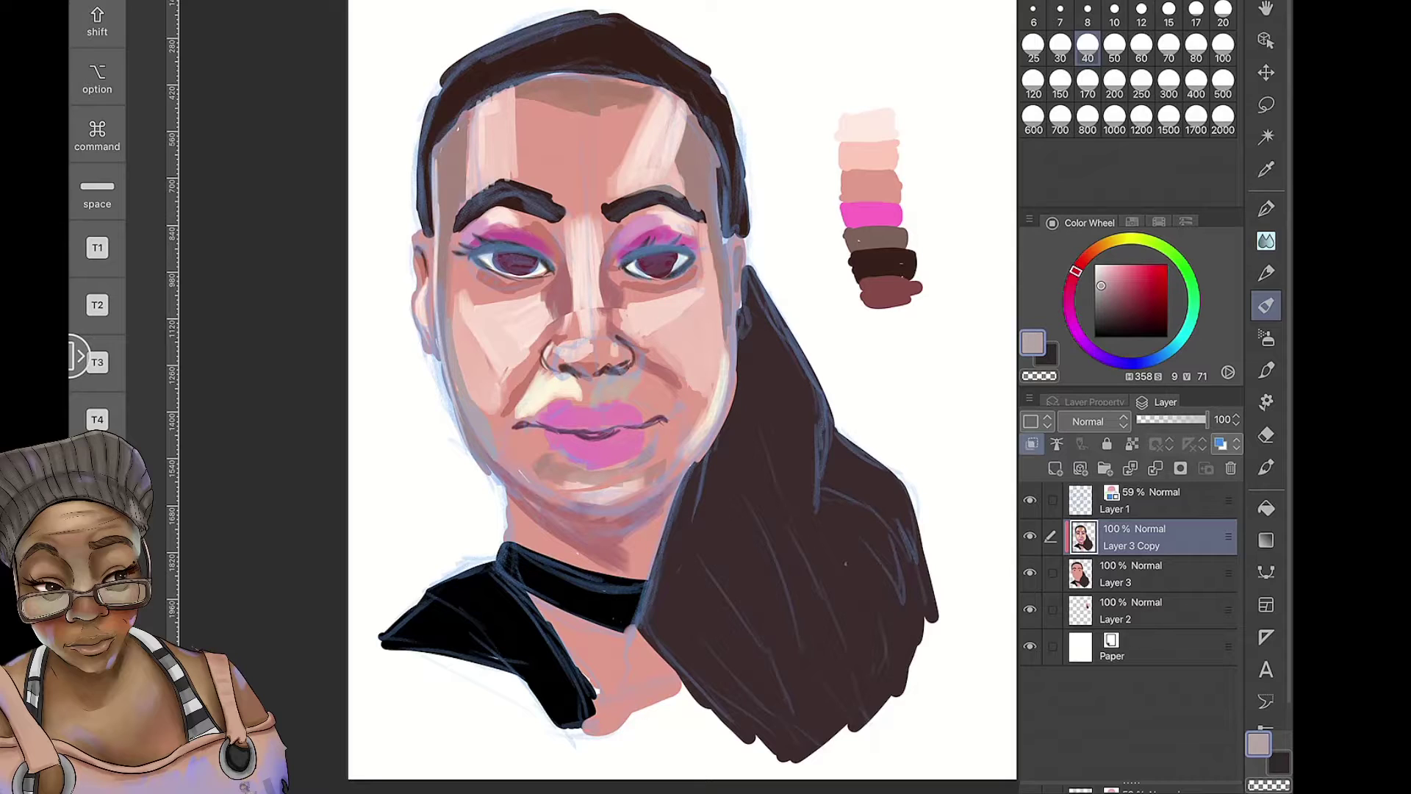
alt+click(449, 229)
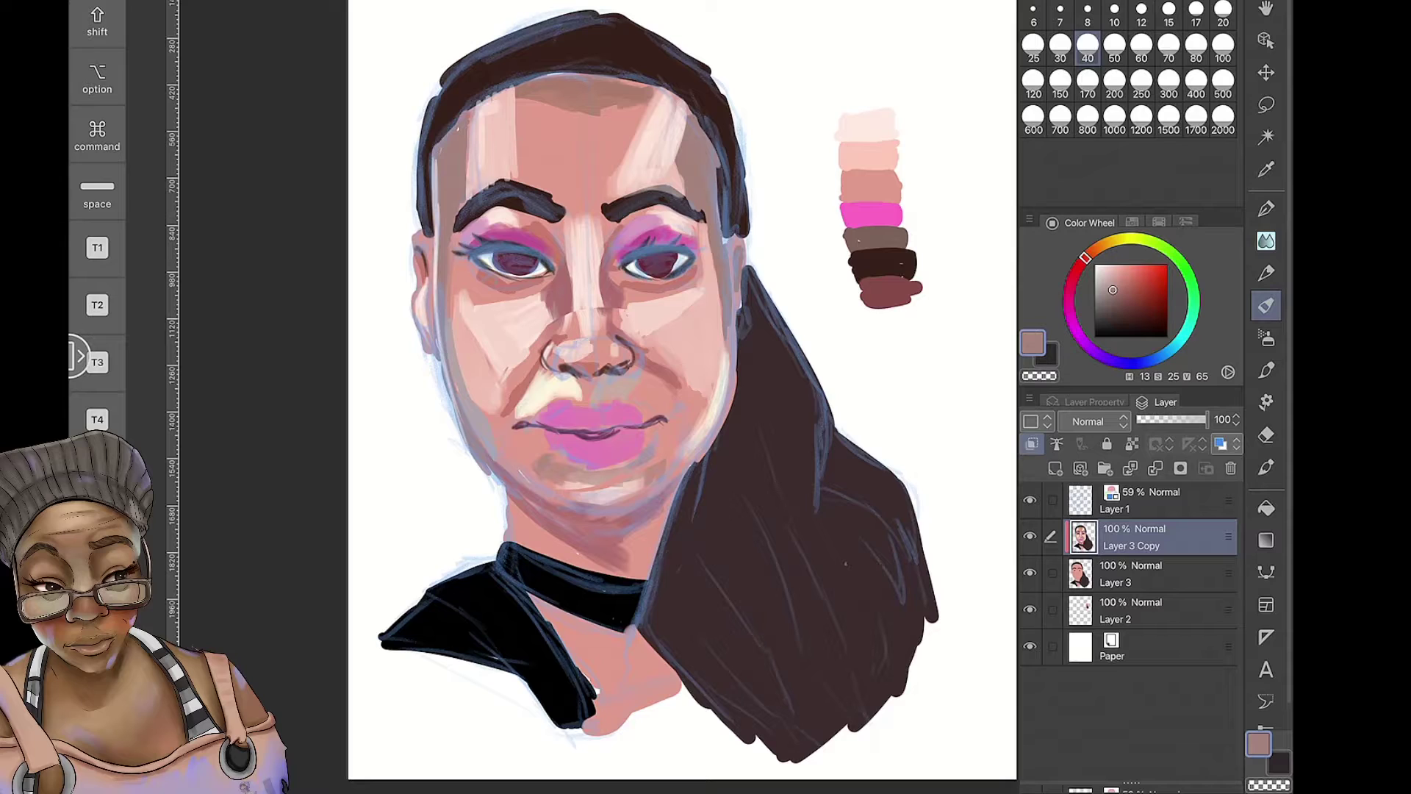
click(1108, 267)
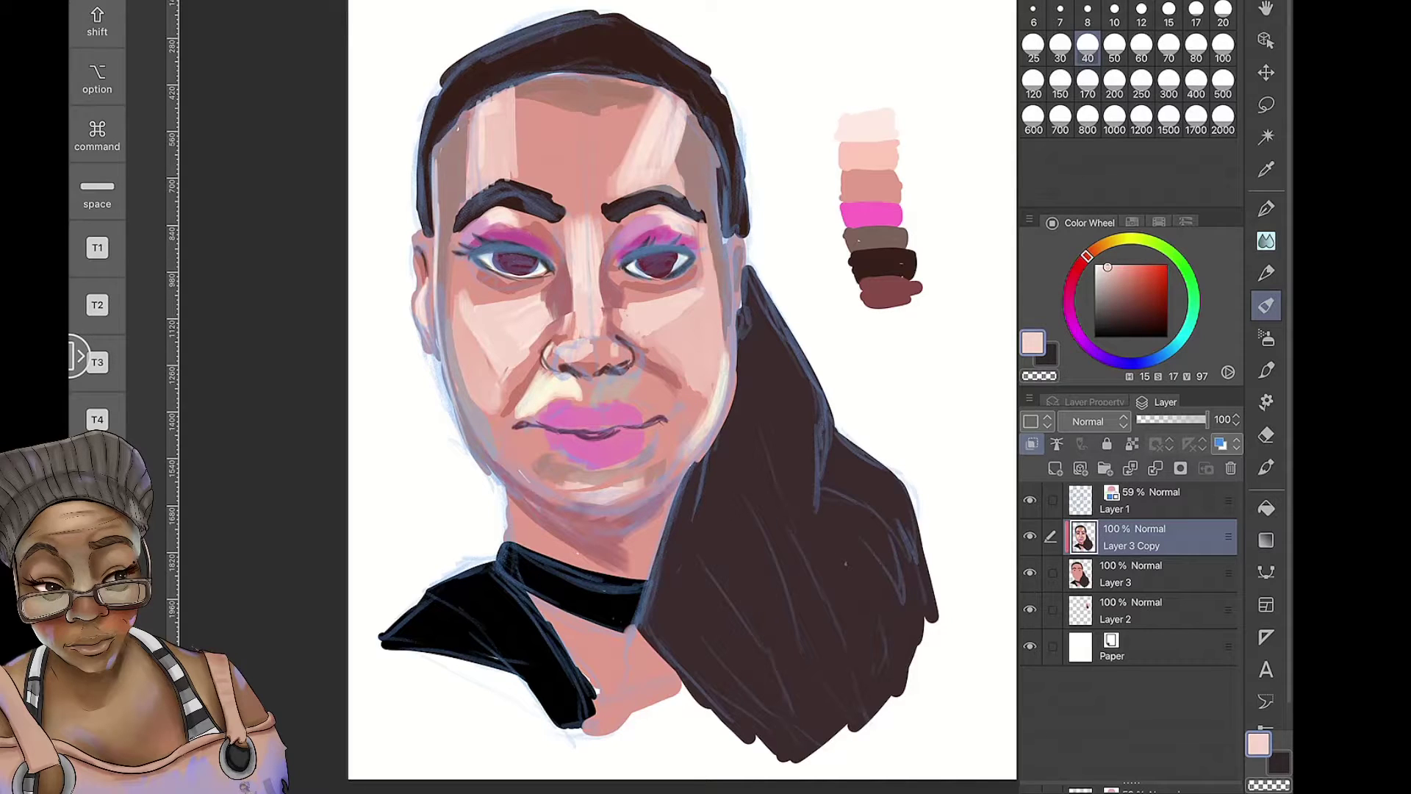
On Layer 3, erase the rough outer edge of the hair to smooth the head's contour
alt+click(882, 258)
key(e)
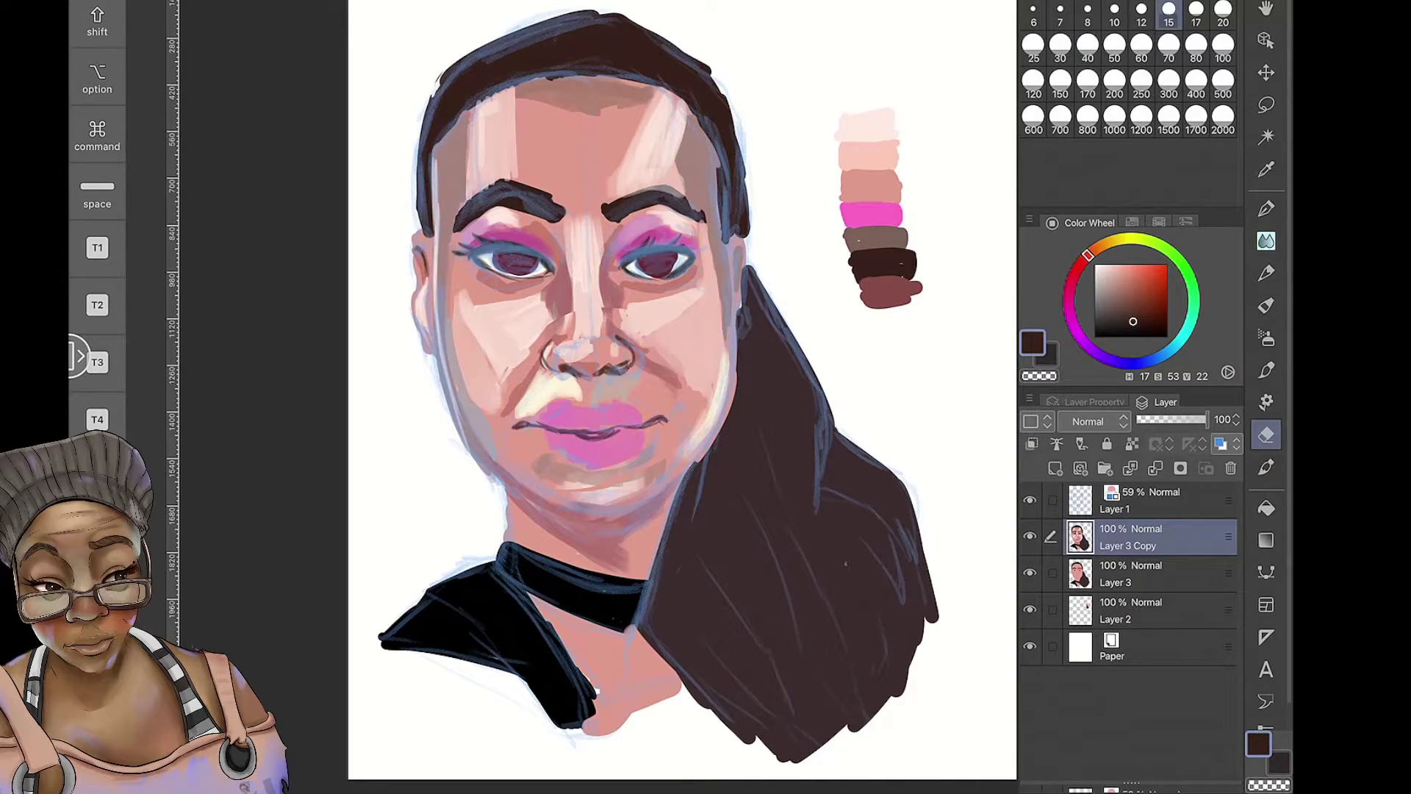
click(1132, 573)
drag(500, 22, 749, 176)
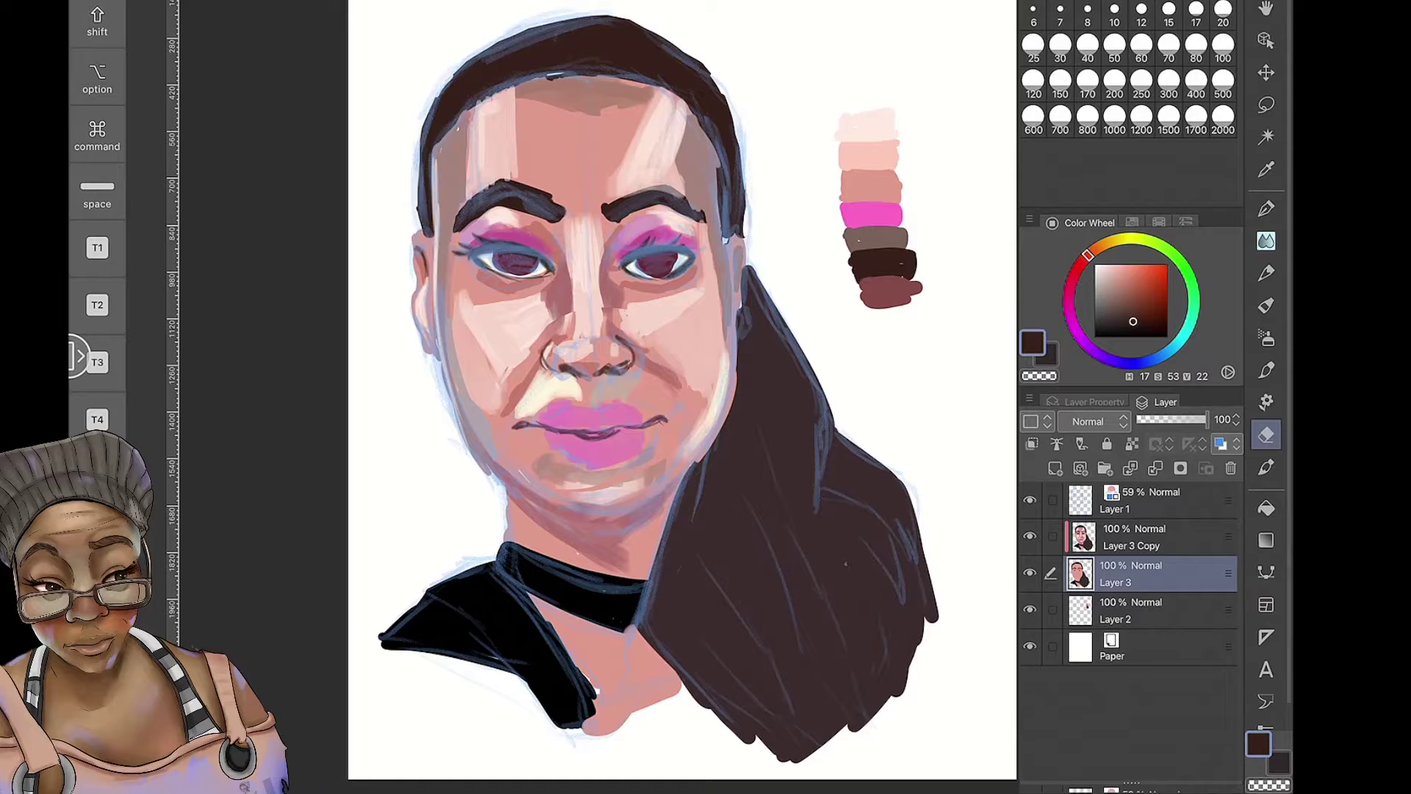
Hide the sketch layer and paint cream highlights beside both corners of the mouth on Layer 3 Copy
key(b)
click(1147, 537)
click(1030, 500)
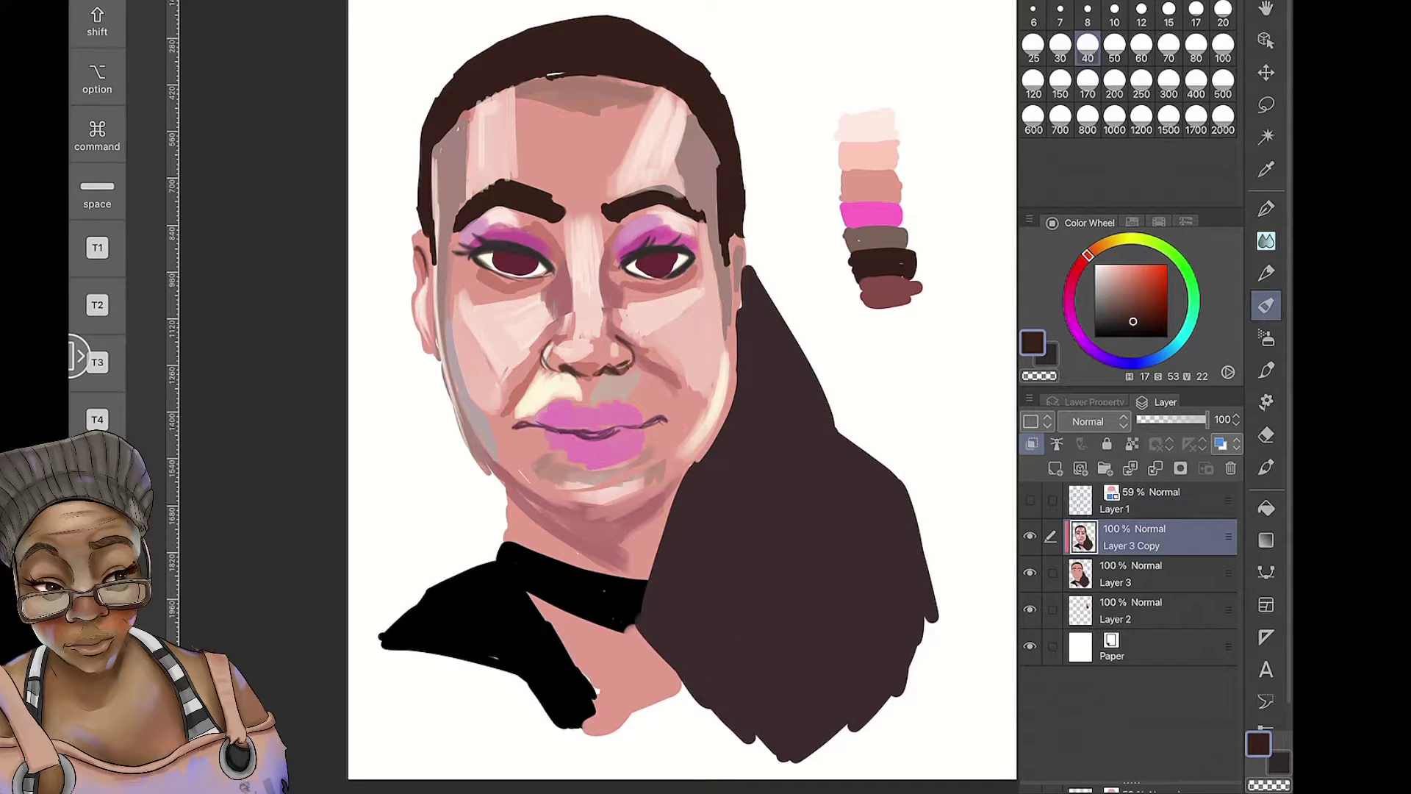
key(j)
drag(515, 430, 548, 478)
drag(651, 422, 673, 448)
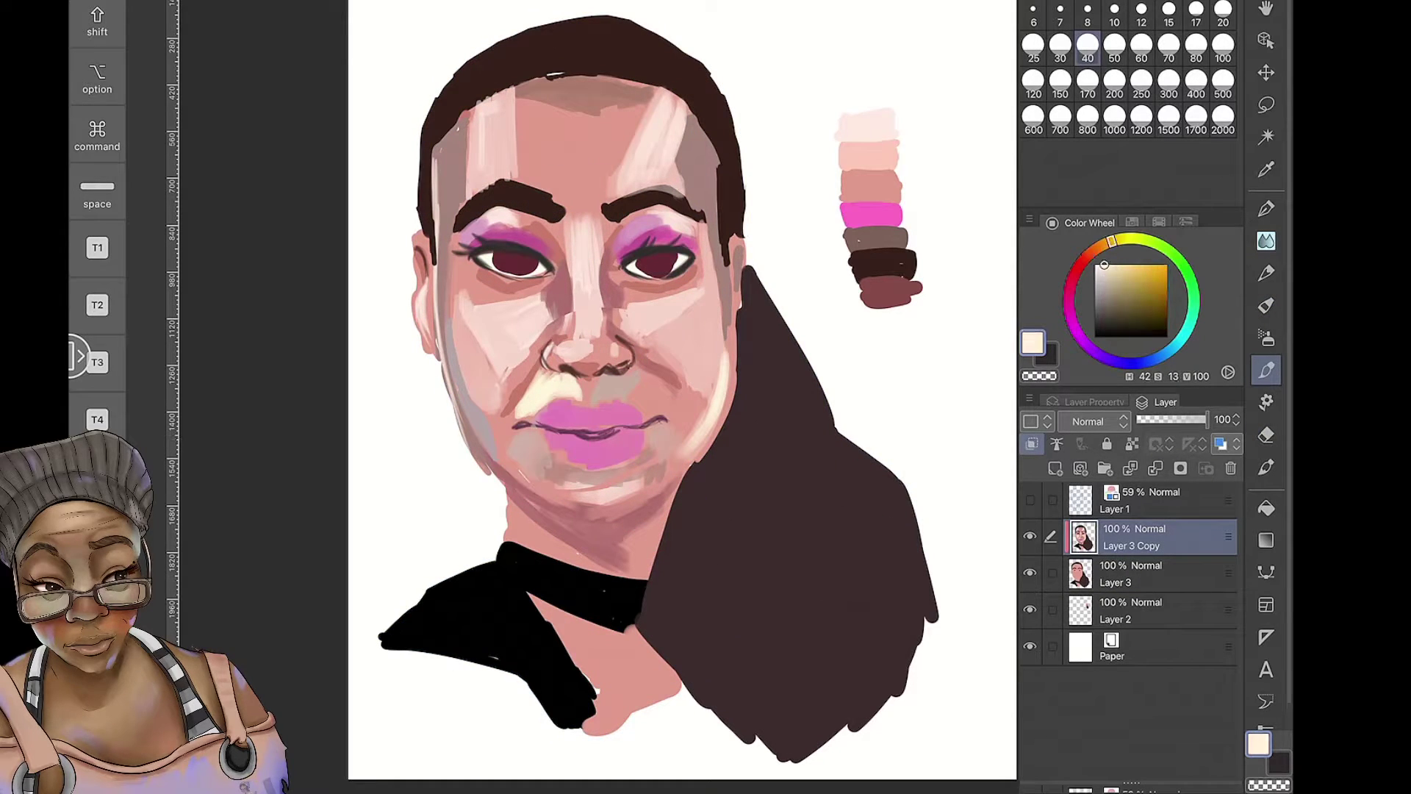
Paint light pink skin highlights down the right side of the neck beside the ponytail
alt+click(652, 401)
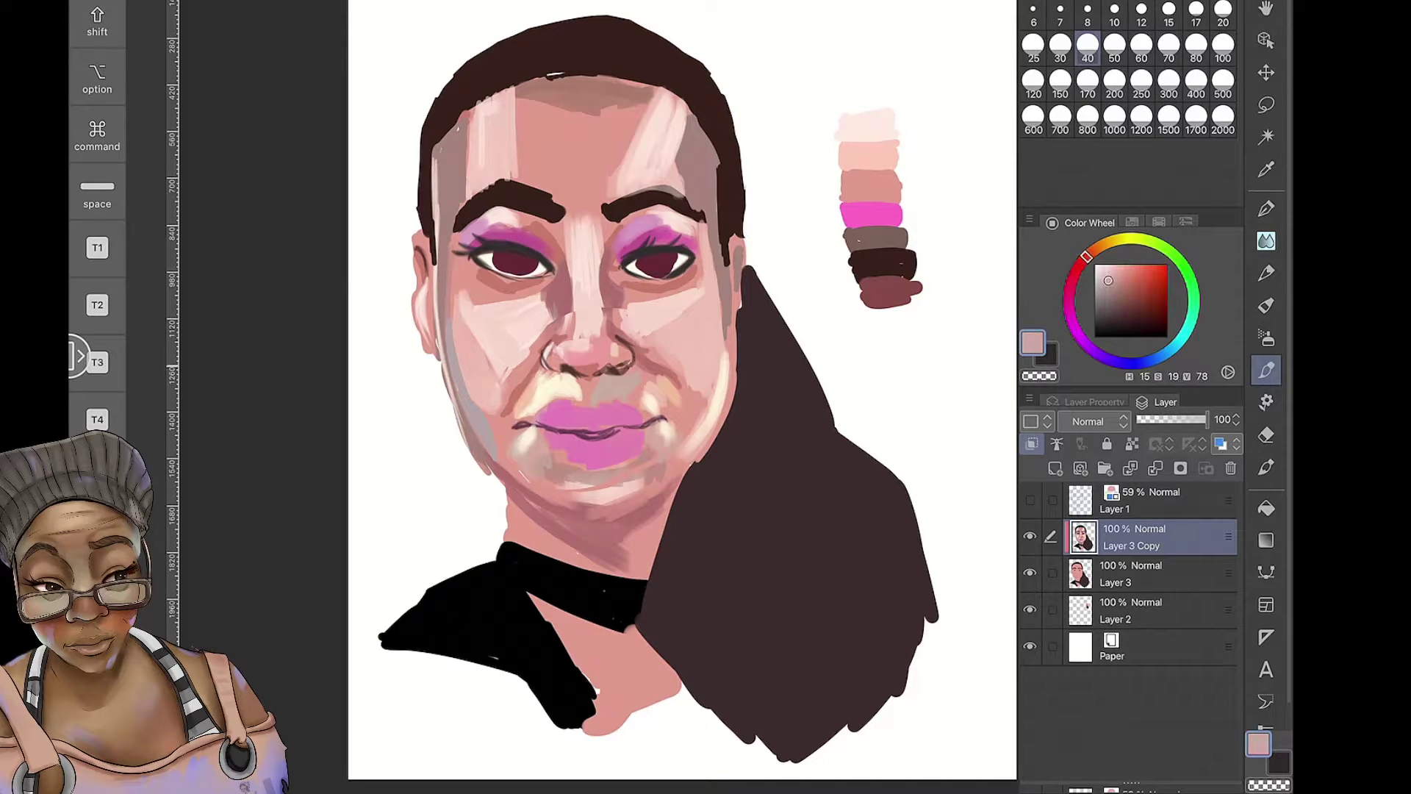
drag(640, 488, 665, 573)
drag(628, 523, 643, 584)
drag(680, 474, 684, 503)
Refine the edge between the right jaw and the ponytail with the sampled dark hair colour
alt+click(757, 411)
drag(732, 379, 698, 459)
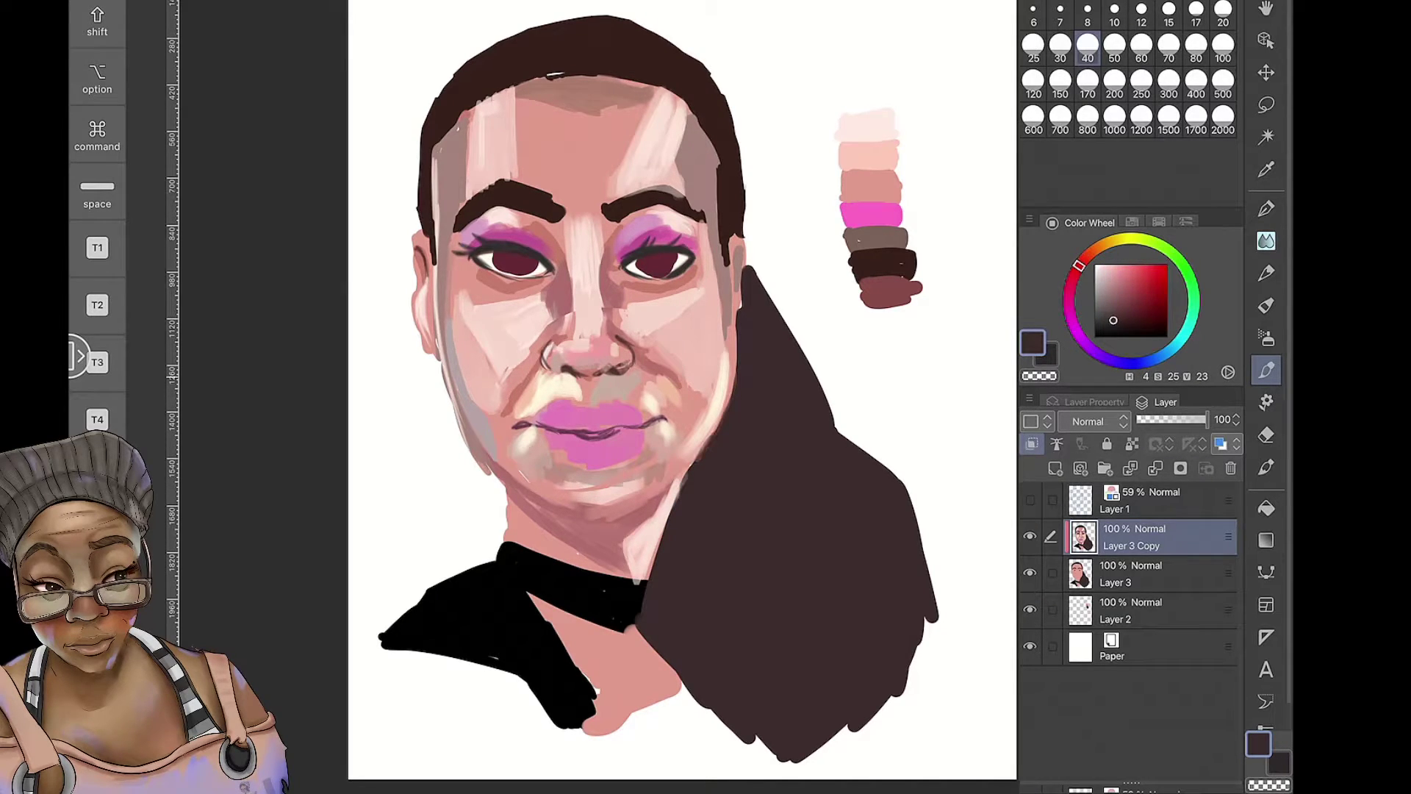
click(1146, 573)
click(1146, 537)
click(1265, 338)
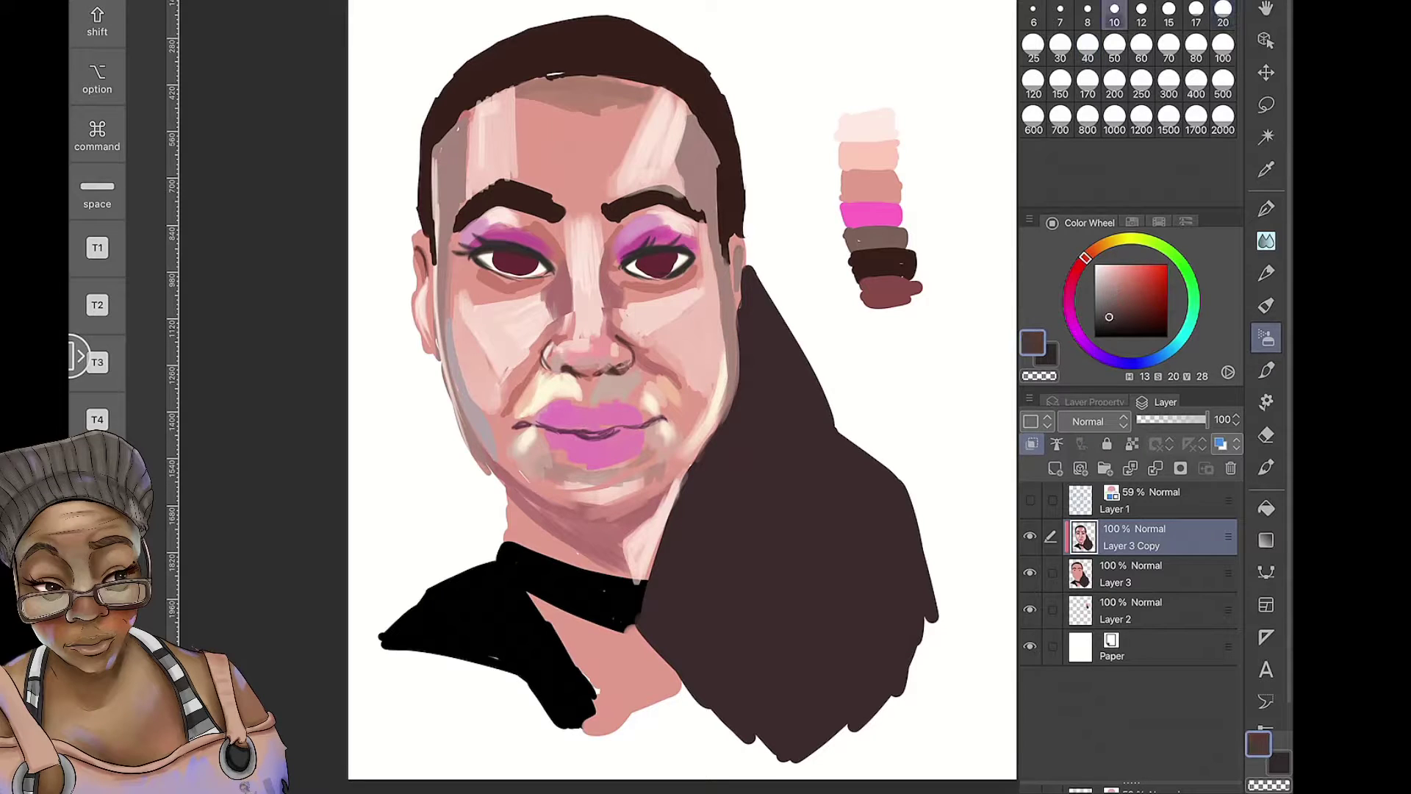
Widen the left forehead highlight and lighten the right ear with the palest skin swatch at brush size 100
alt+click(867, 125)
click(1223, 47)
click(1266, 370)
mouse_move(522, 88)
mouse_down()
mouse_move(520, 184)
mouse_move(496, 176)
mouse_move(607, 221)
mouse_move(557, 257)
mouse_up()
Add reddish skin shading around the brows and inner eyes with a size 20 brush
click(1223, 11)
alt+click(882, 294)
drag(606, 217, 626, 239)
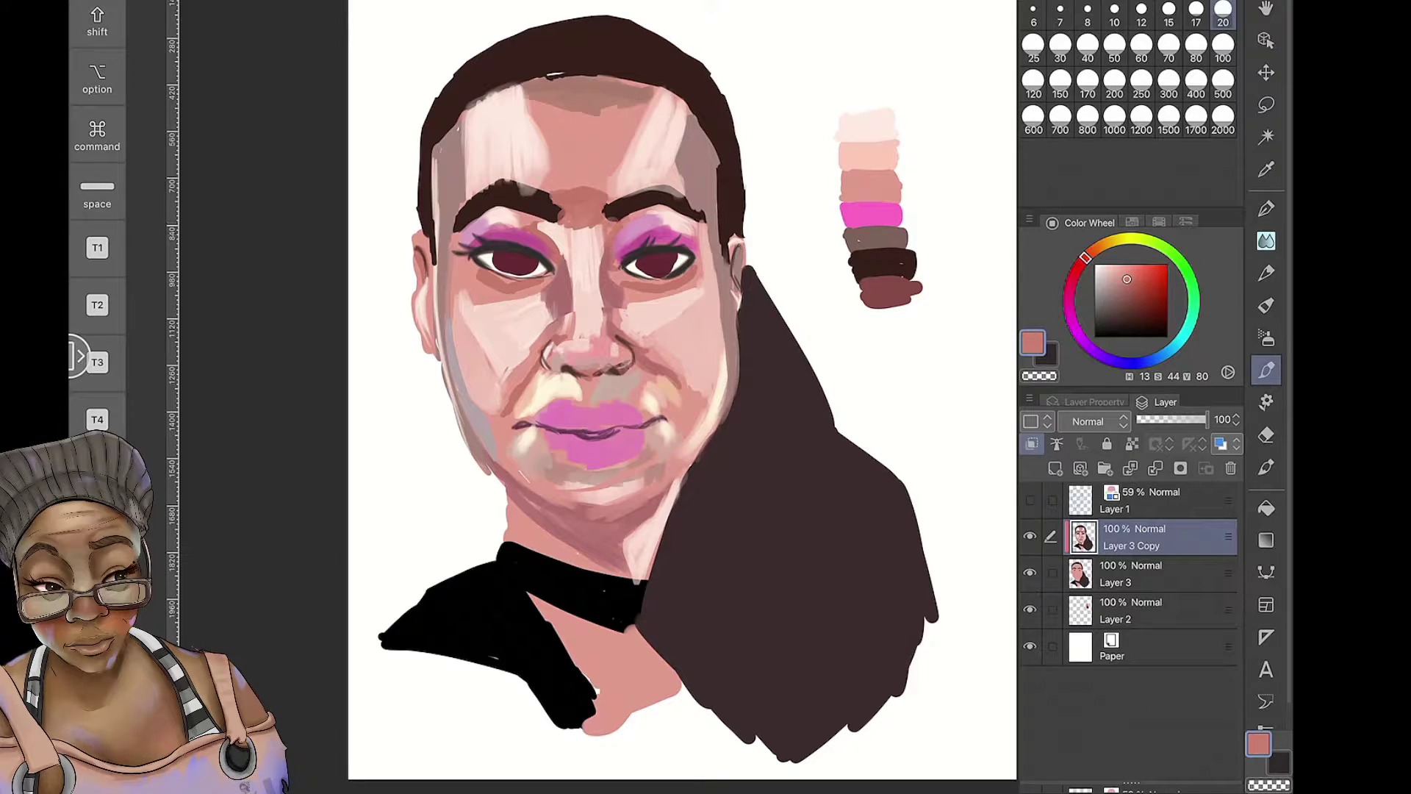
alt+click(497, 269)
alt+click(654, 230)
Shade the left cheek's outer edge and the fold beside the nose in dusty mauve at brush size 50
alt+click(459, 330)
click(1114, 48)
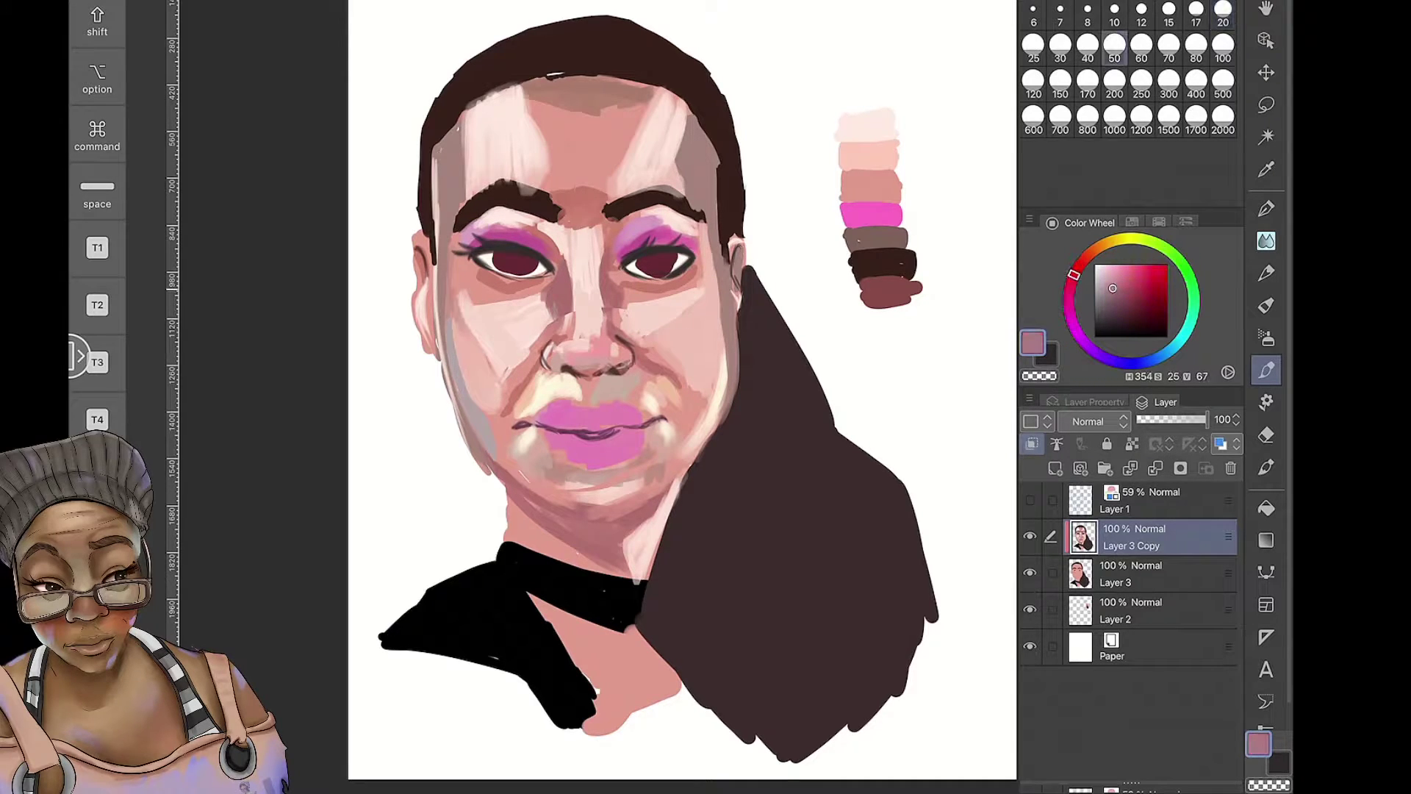
drag(456, 272, 465, 397)
drag(658, 344, 682, 382)
Paint pale pink highlights beneath both eyes using the lightest skin swatch
alt+click(867, 125)
mouse_move(450, 248)
mouse_down()
mouse_move(478, 296)
mouse_move(511, 301)
mouse_up()
drag(638, 270, 702, 291)
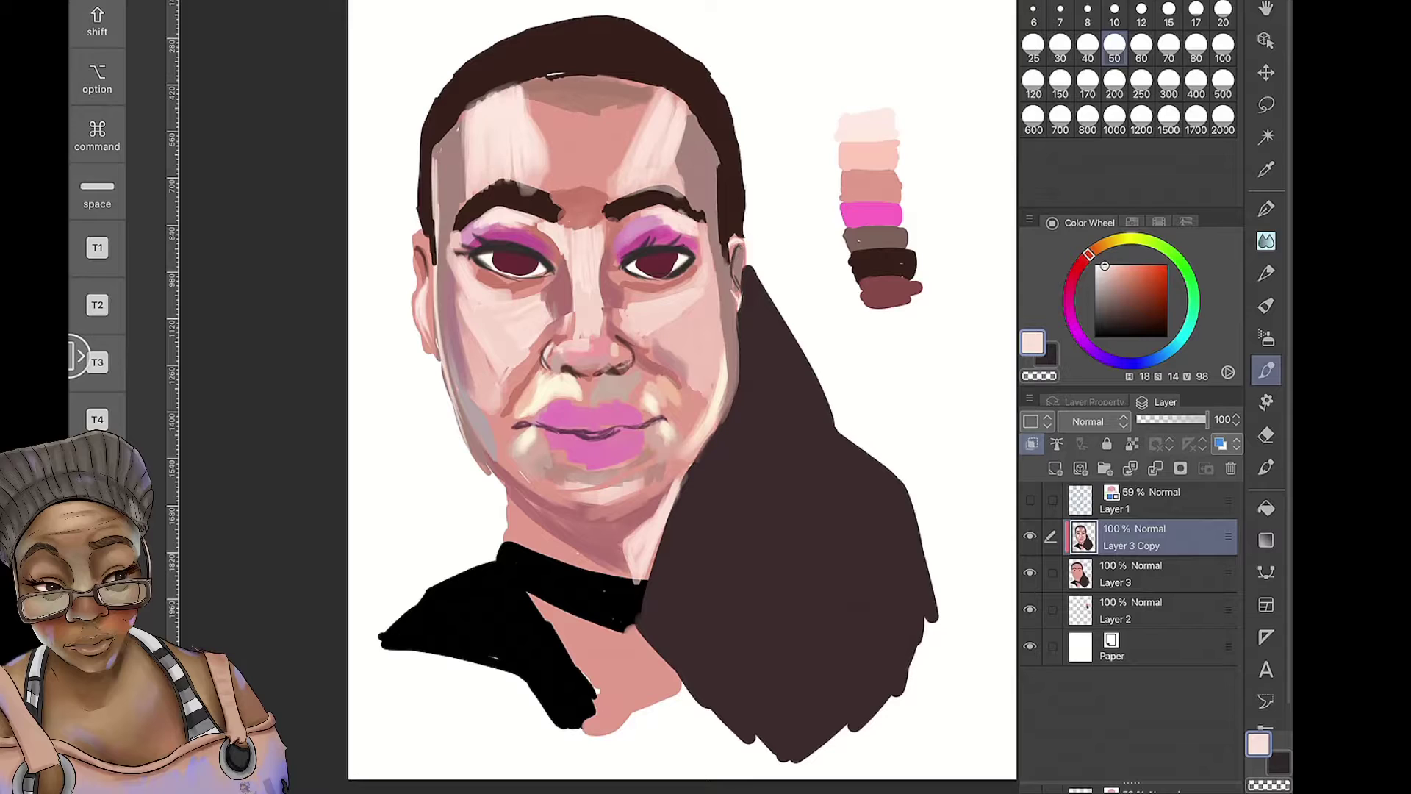
Paint a cream highlight across the neck above the black collar with a size 60 brush
click(1117, 240)
click(1141, 44)
drag(514, 507, 654, 569)
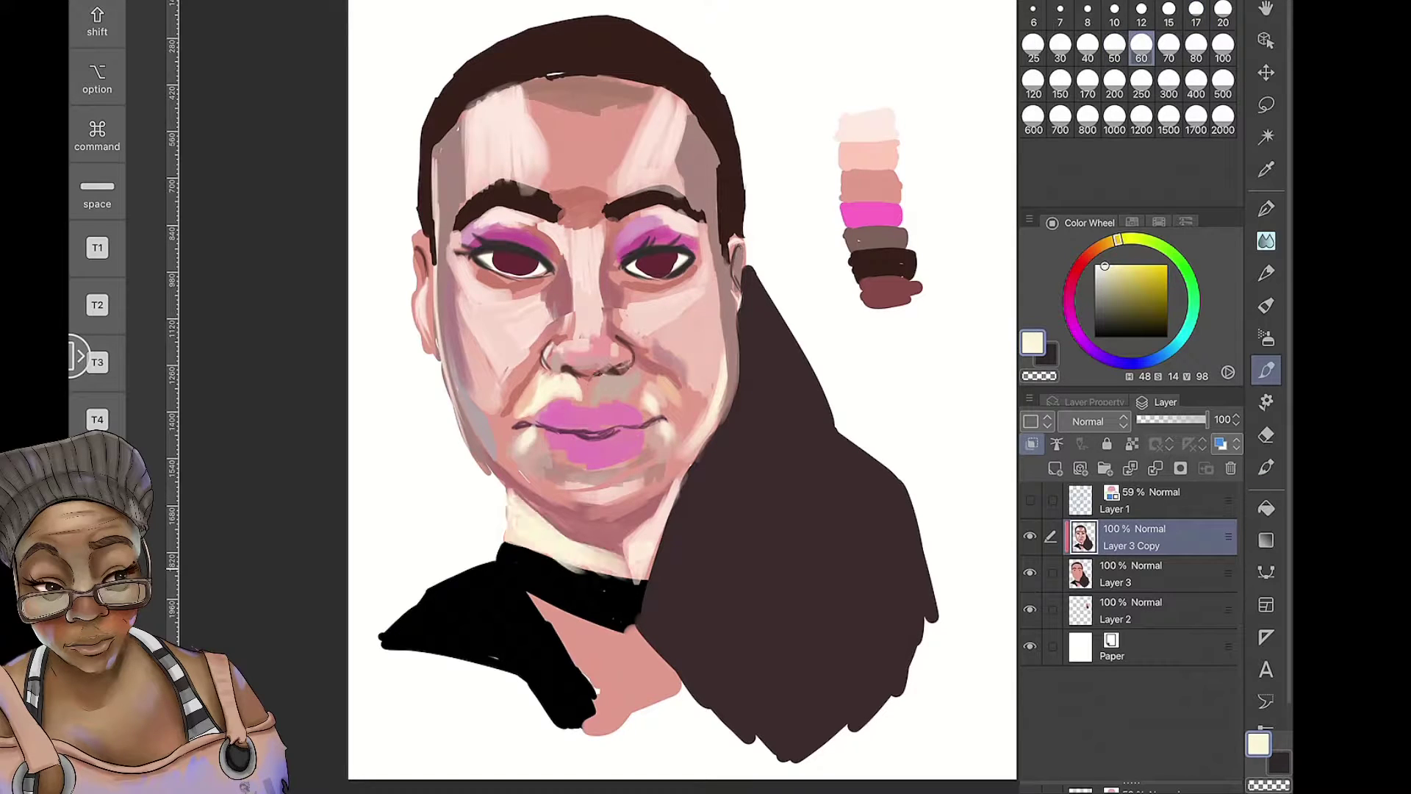
Blend the forehead highlights and the left cheek with the Smudgy blender
alt+click(867, 125)
click(1266, 467)
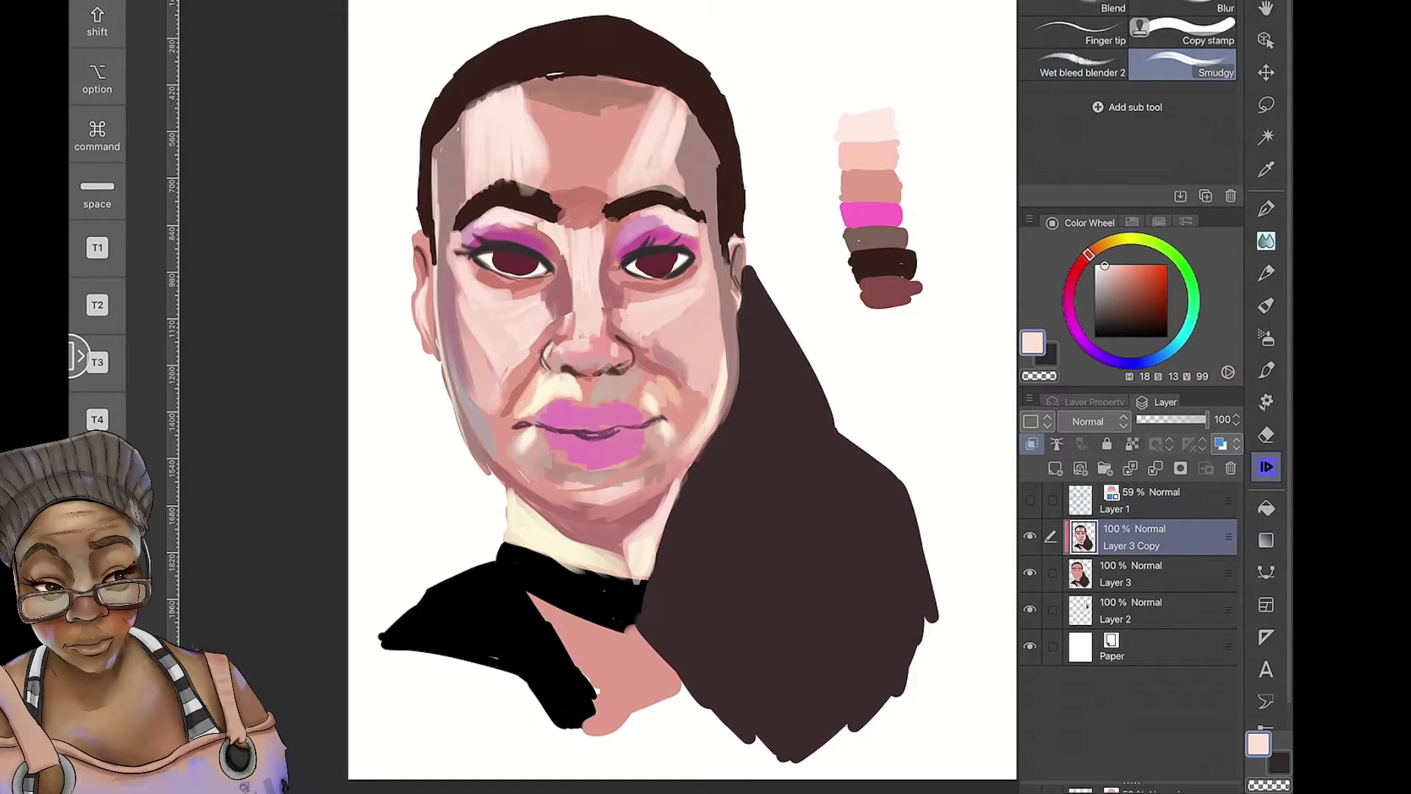
drag(632, 99, 633, 173)
mouse_move(548, 99)
mouse_down()
mouse_move(522, 118)
mouse_move(537, 180)
mouse_move(514, 147)
mouse_up()
drag(507, 162, 477, 194)
drag(470, 272, 459, 397)
mouse_move(471, 268)
mouse_down()
mouse_move(537, 294)
mouse_move(514, 379)
mouse_up()
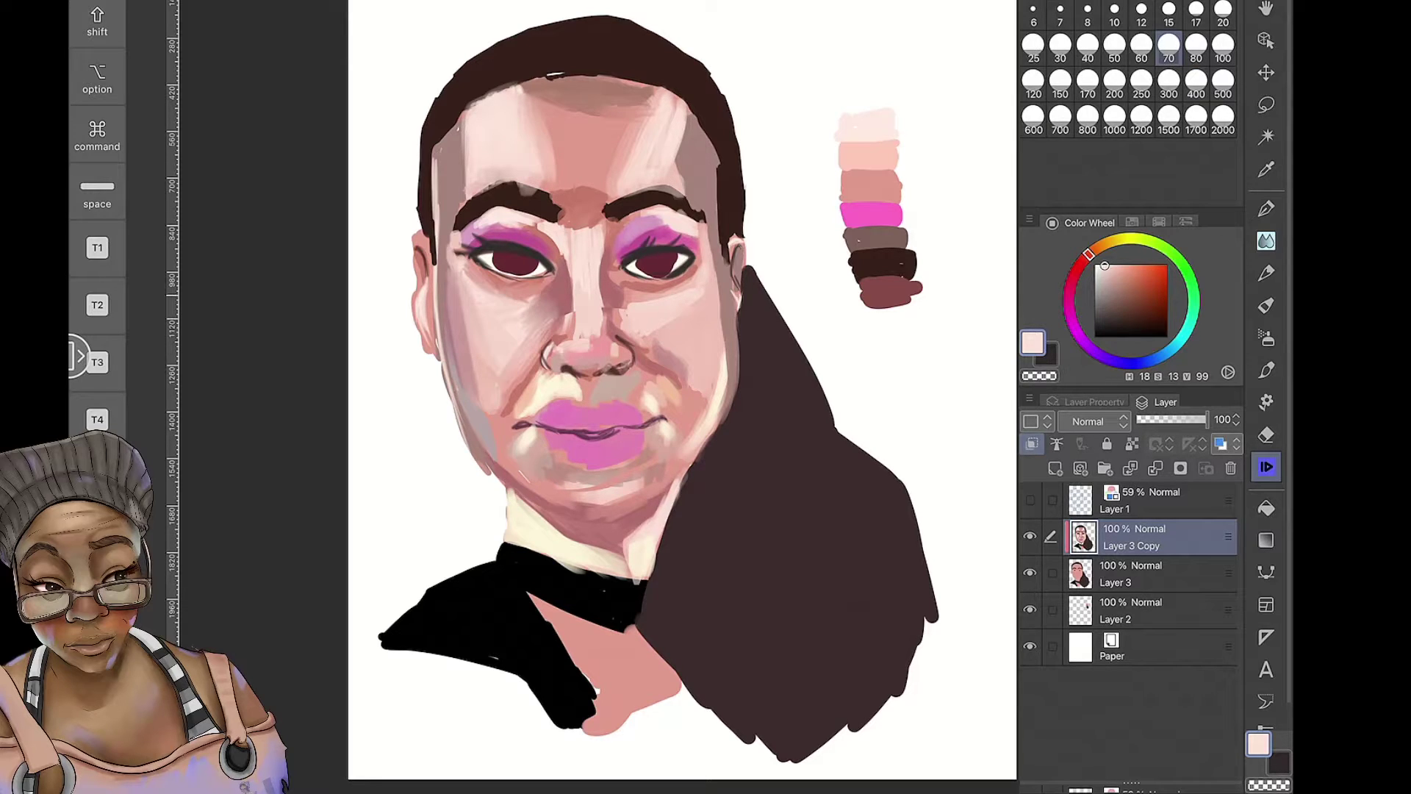
Blend the right cheek edge, the upper forehead, the nose bridge and the right eyelid
drag(720, 334, 724, 389)
drag(669, 117, 673, 183)
drag(647, 92, 643, 139)
mouse_move(595, 103)
mouse_down()
mouse_move(533, 114)
mouse_move(533, 169)
mouse_up()
drag(654, 103, 617, 118)
drag(614, 132, 585, 274)
drag(638, 214, 694, 221)
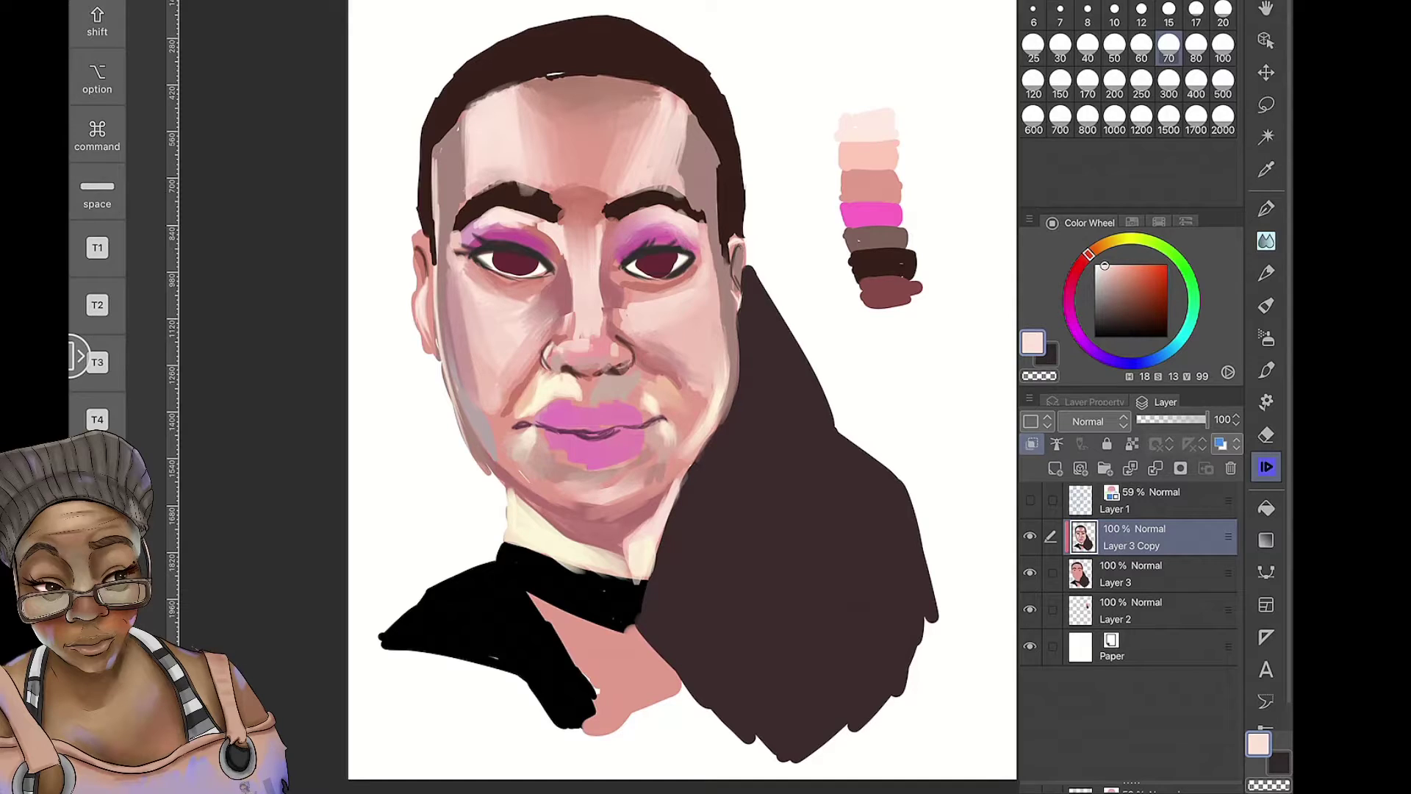
Smooth the eyeshadow and the skin beneath both eyes, continuing down the outer right cheek
drag(529, 214, 569, 266)
drag(469, 220, 536, 219)
drag(685, 263, 698, 283)
drag(629, 303, 702, 288)
drag(530, 283, 548, 300)
drag(464, 275, 536, 305)
drag(529, 298, 496, 334)
drag(718, 276, 724, 419)
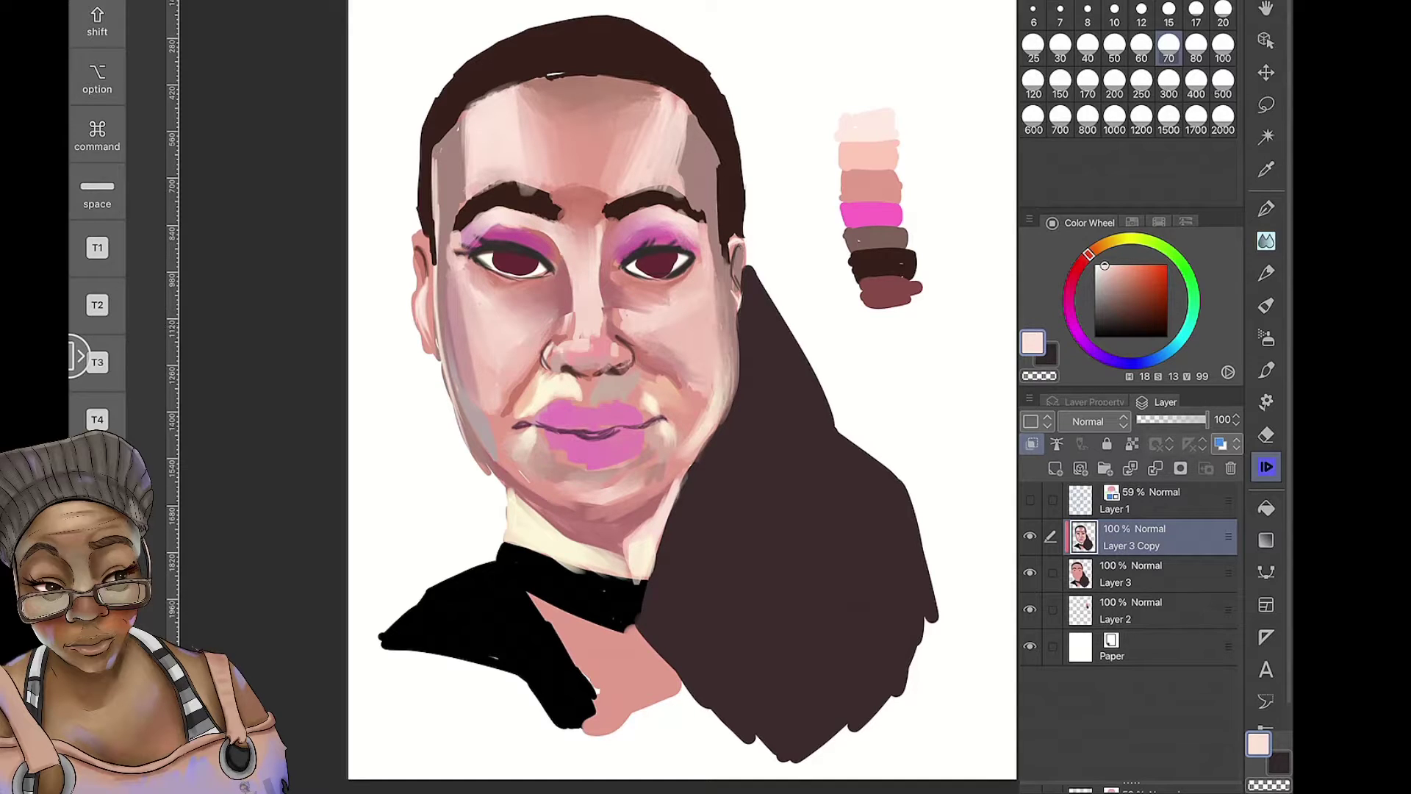
Blend the right temple, both cheeks and the skin between the nose and mouth
drag(676, 92, 662, 180)
drag(665, 143, 684, 200)
drag(471, 287, 463, 386)
drag(653, 304, 691, 269)
drag(514, 386, 535, 419)
drag(566, 371, 592, 395)
drag(654, 371, 680, 397)
Blend the neck tones above the collar and soften the left edge of the face
drag(515, 492, 617, 566)
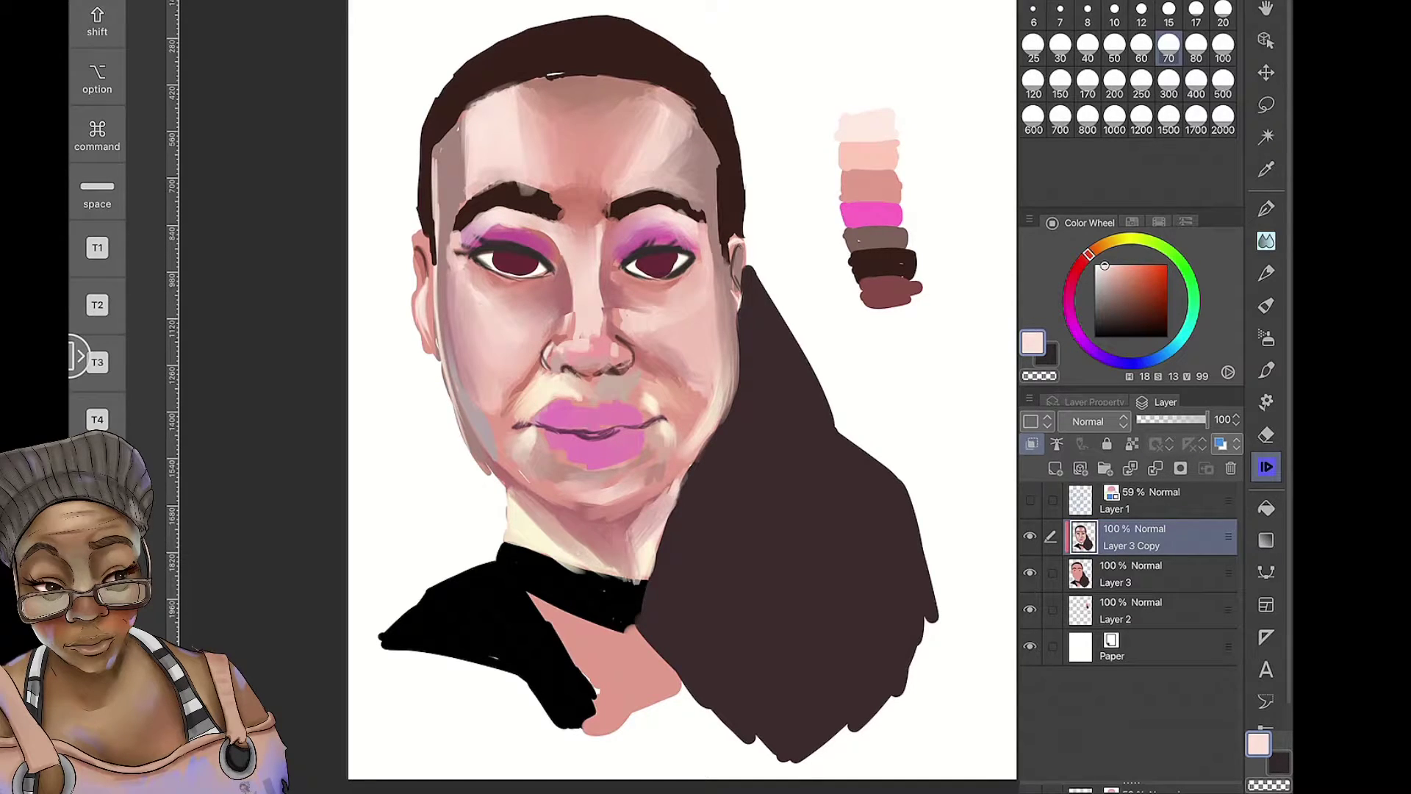
drag(603, 489, 676, 584)
drag(555, 562, 614, 587)
drag(467, 445, 492, 469)
drag(437, 272, 450, 384)
Paint a grey-brown contour shadow along the left side of the face, the jawline and the chin
click(1265, 305)
click(1105, 301)
drag(434, 298, 452, 395)
mouse_move(450, 378)
mouse_down()
mouse_move(518, 485)
mouse_move(650, 507)
mouse_up()
mouse_move(496, 474)
mouse_down()
mouse_move(580, 537)
mouse_move(698, 450)
mouse_up()
Blend the contour shadow into the skin at the right jaw and under the chin
click(1266, 466)
drag(702, 389, 687, 470)
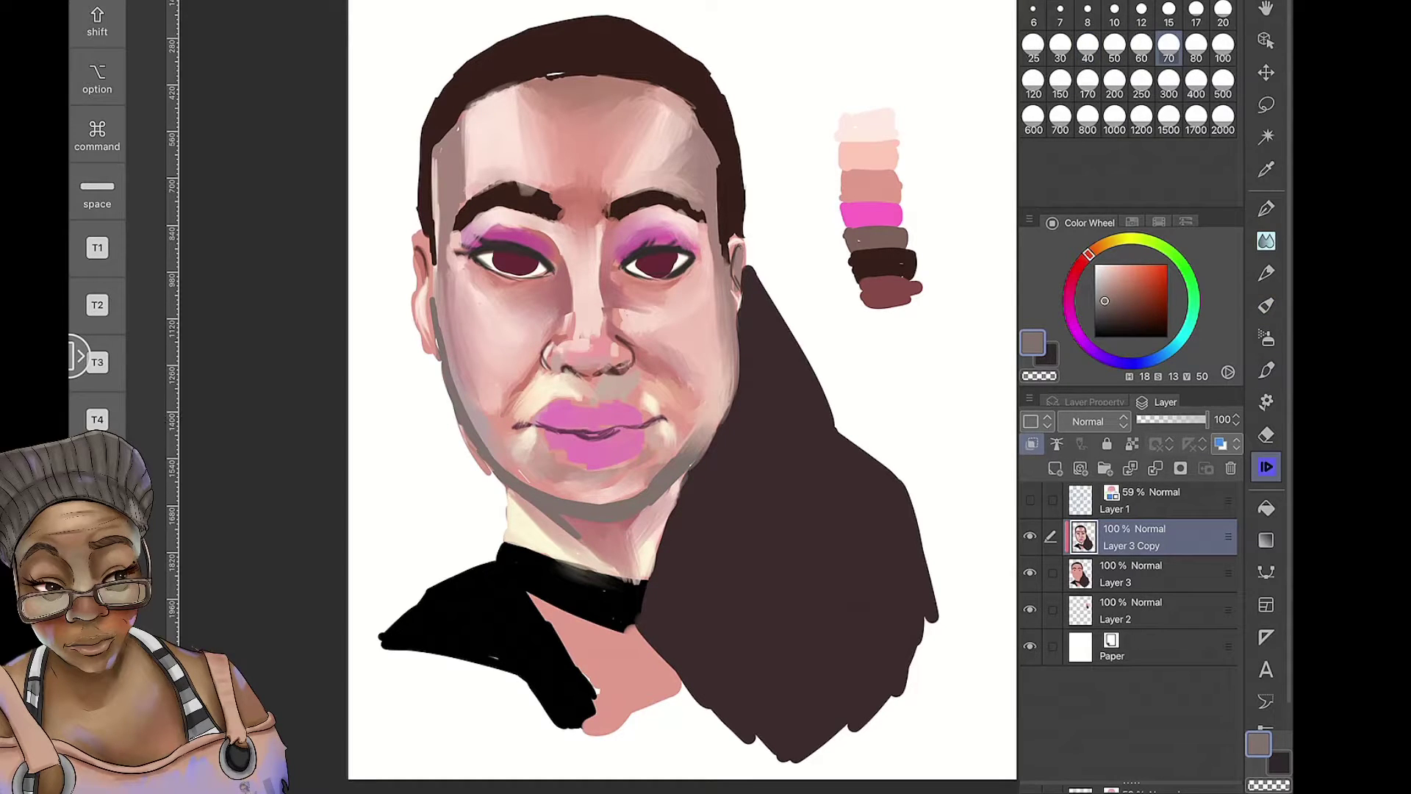
drag(570, 508, 643, 493)
Blend the shading at both temples and smooth the left ear
drag(463, 129, 463, 188)
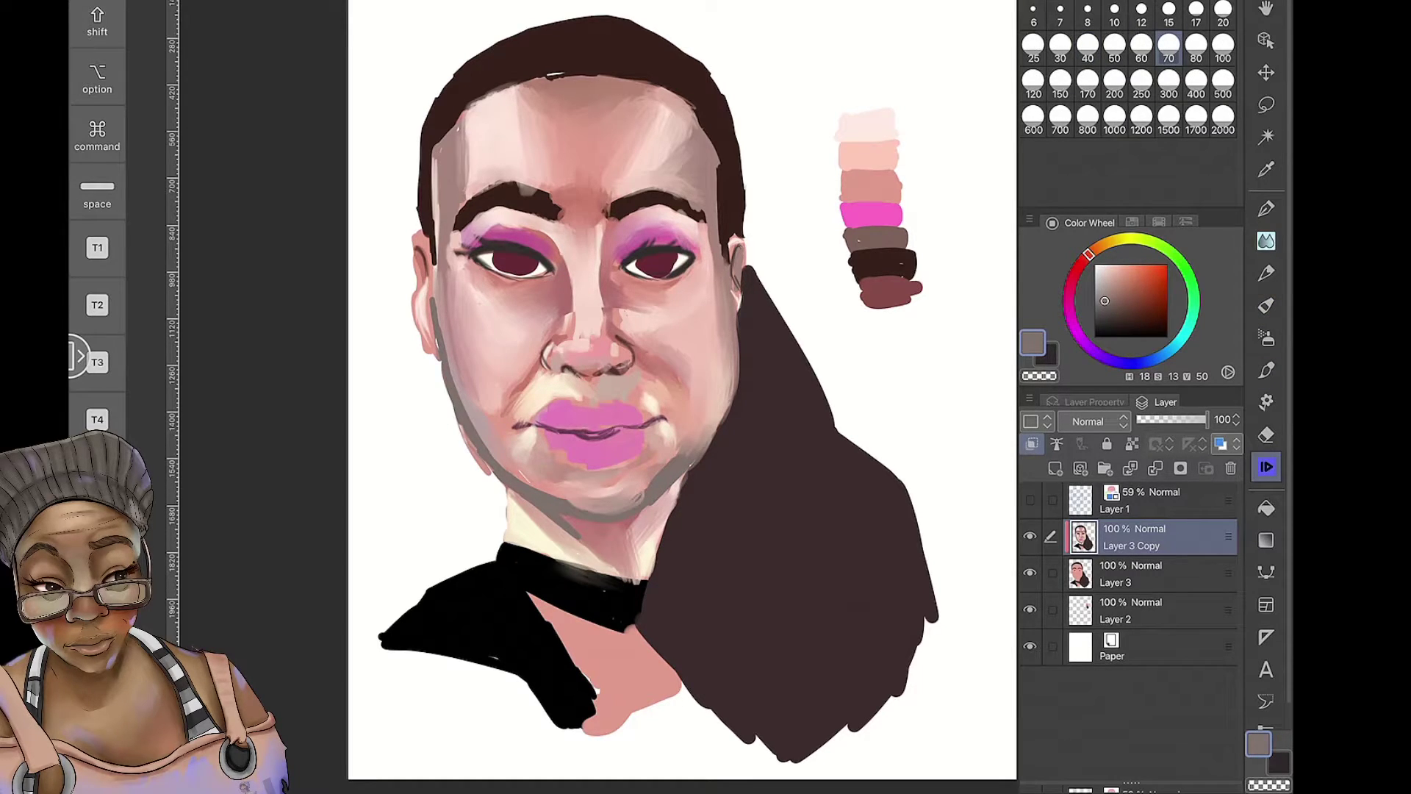
drag(463, 117, 452, 195)
drag(673, 121, 661, 173)
mouse_move(448, 279)
mouse_down()
mouse_move(448, 305)
mouse_move(420, 334)
mouse_up()
On Layer 3, erase the stray paint outside the left ear and jaw, and return to Layer 3 Copy
key(e)
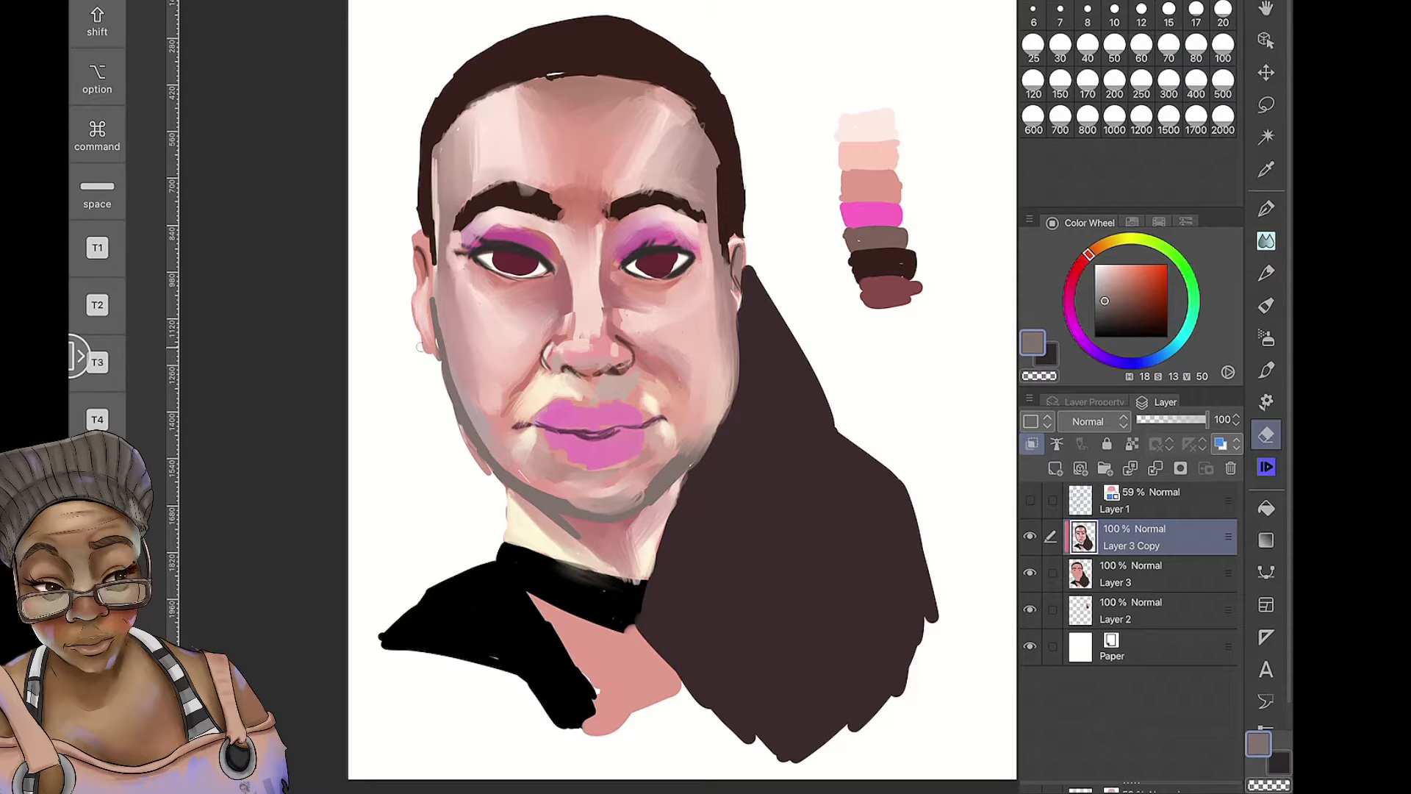
click(1147, 573)
click(1147, 537)
Paint dark pupils and upper iris shading in both eyes
key(b)
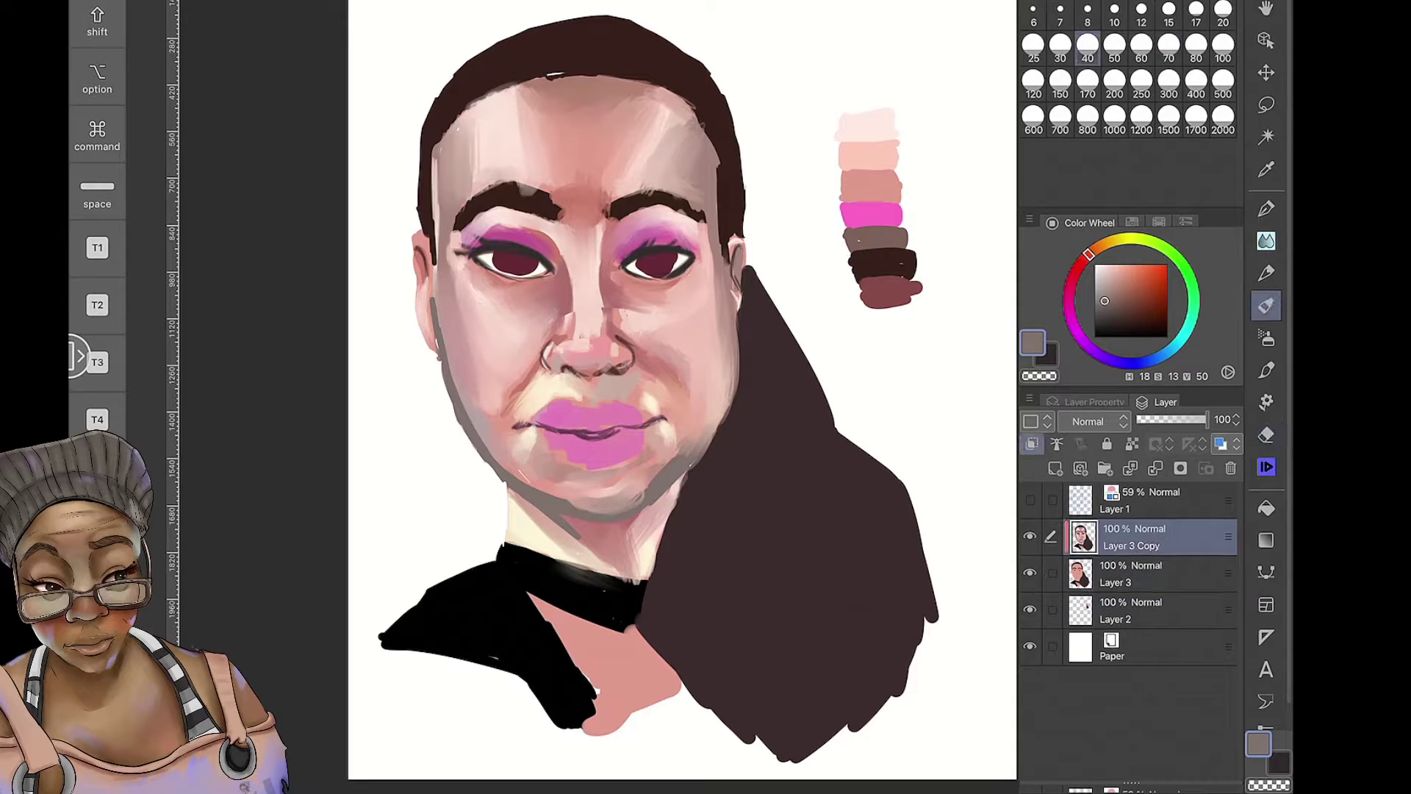
alt+click(651, 262)
drag(639, 258, 663, 266)
alt+click(496, 254)
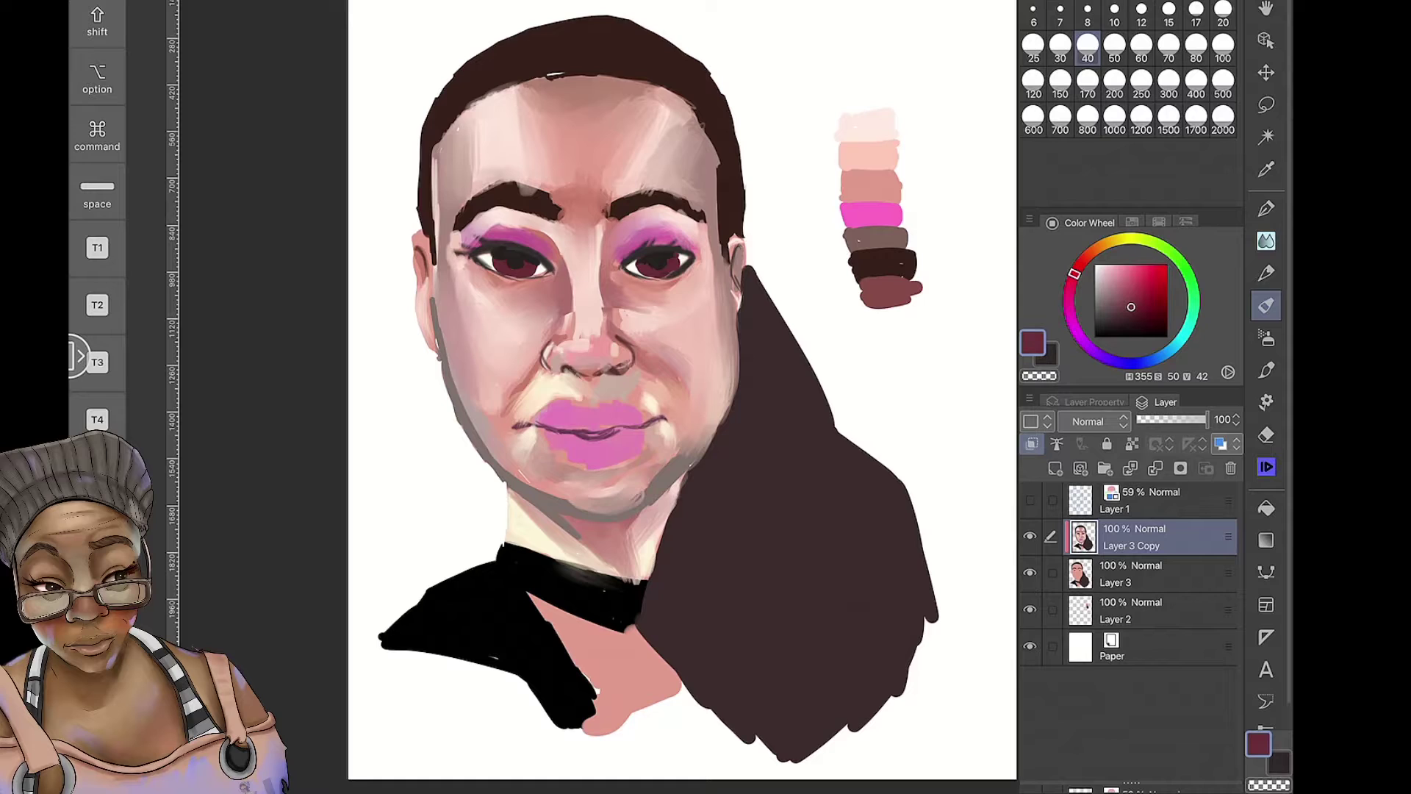
Add a clipped Multiply layer above Layer 3 Copy
key(b)
key(ctrl+shift+n)
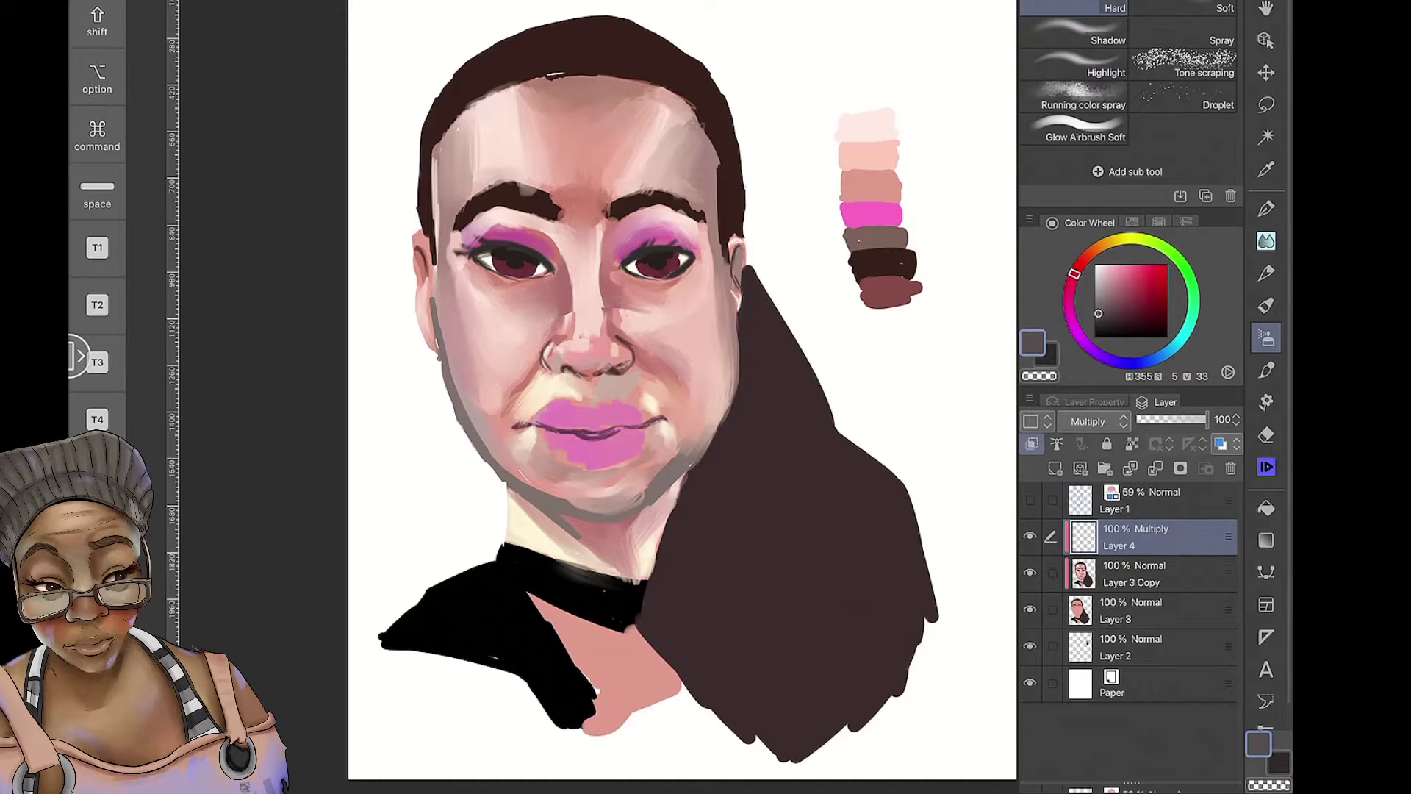
On Layer 3 Copy, lighten the lower irises in mauve and dot pale catchlights with a size 10 pen
key(p)
alt+click(514, 324)
click(1147, 573)
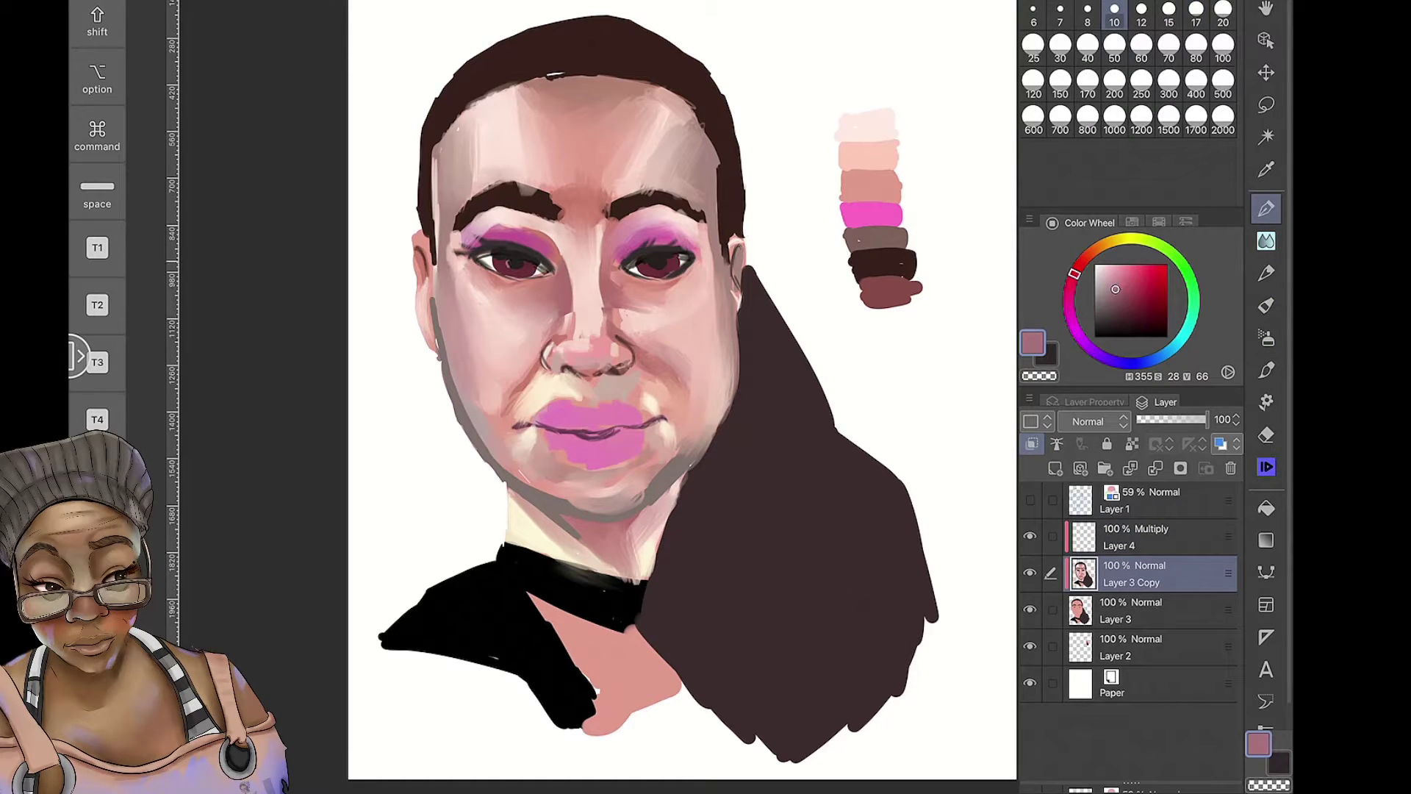
alt+click(867, 121)
click(671, 263)
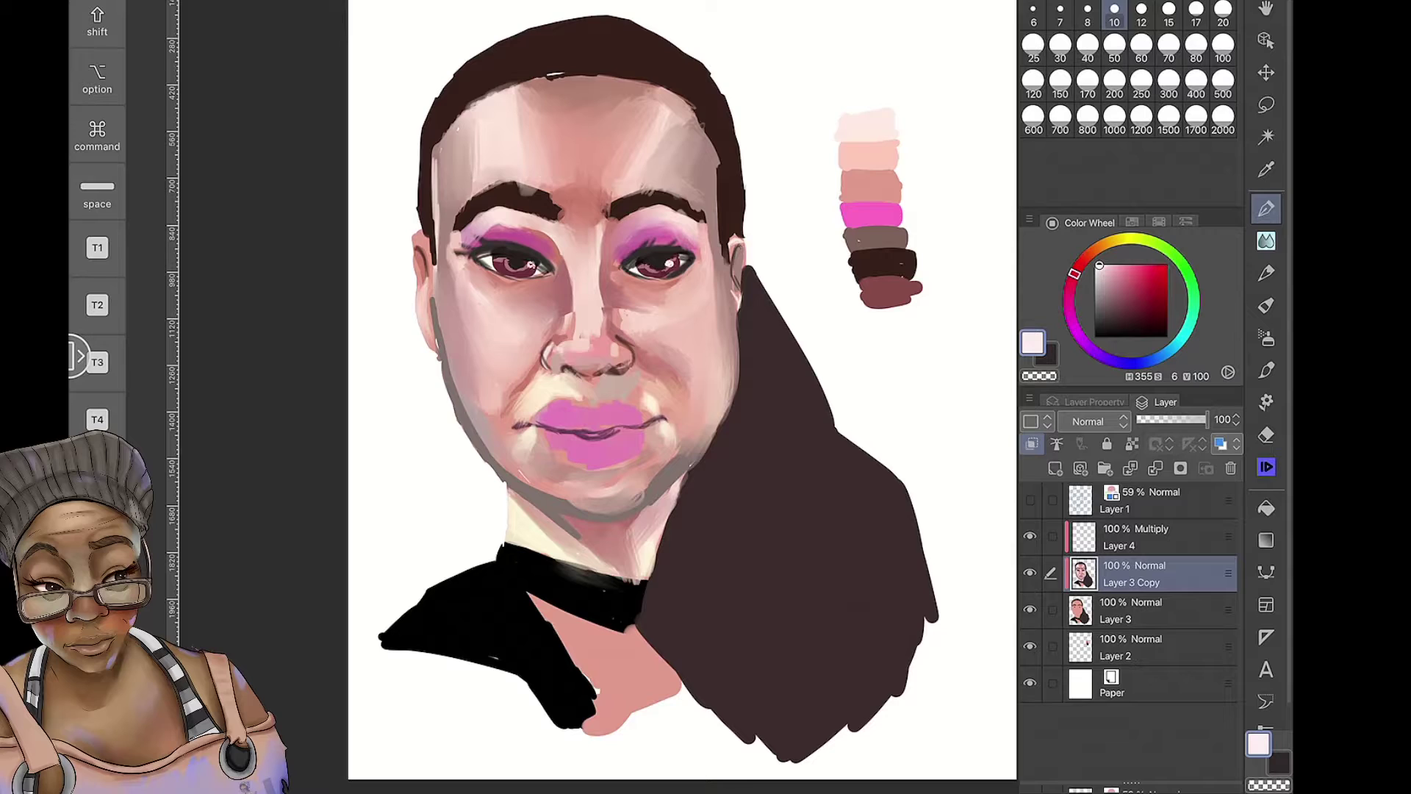
Draw near-black eyelashes along the upper lids of both eyes
key(j)
alt+click(658, 273)
key(p)
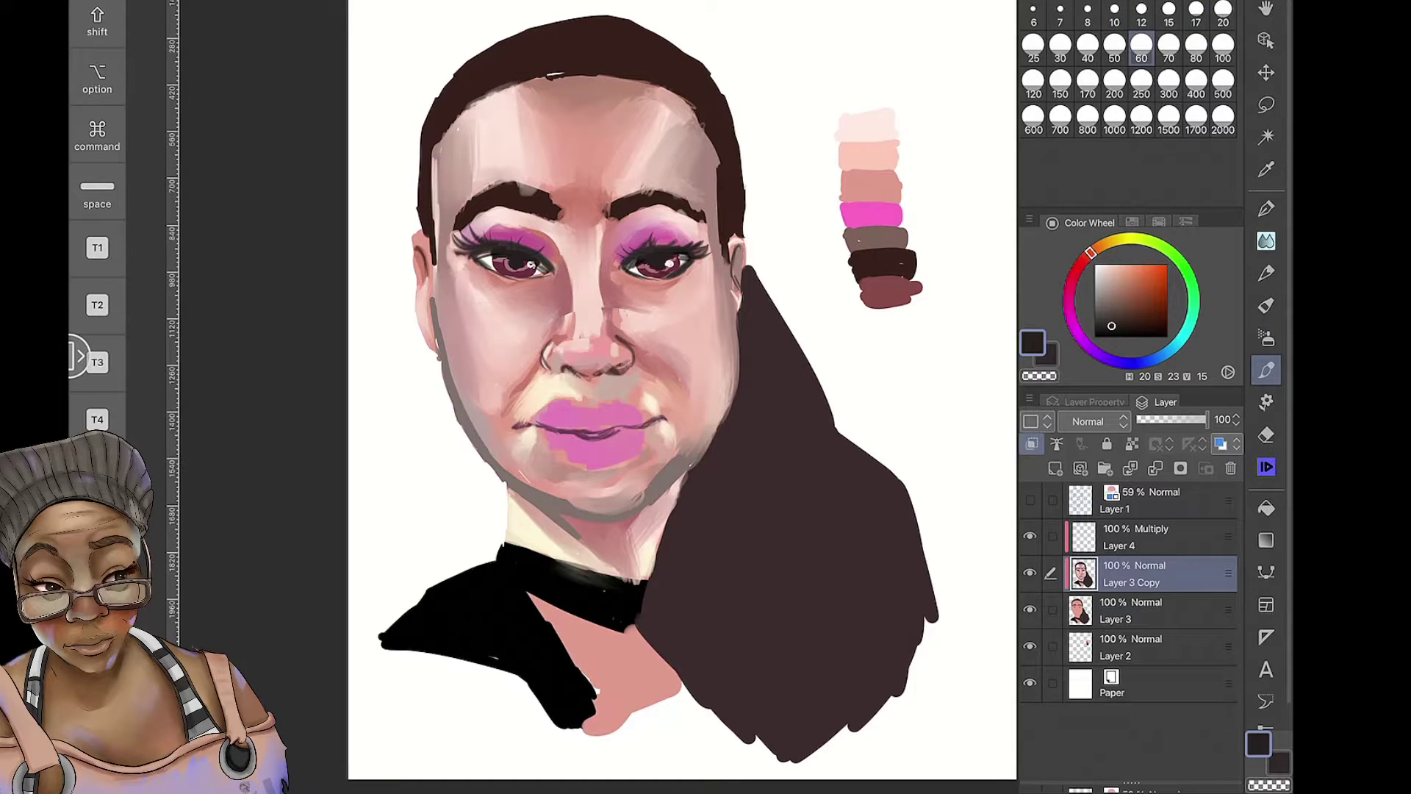
Shade the upper lip and the lower lip's bottom edge in muted plum with a size 25 brush
alt+click(582, 471)
click(1033, 46)
drag(547, 412, 639, 412)
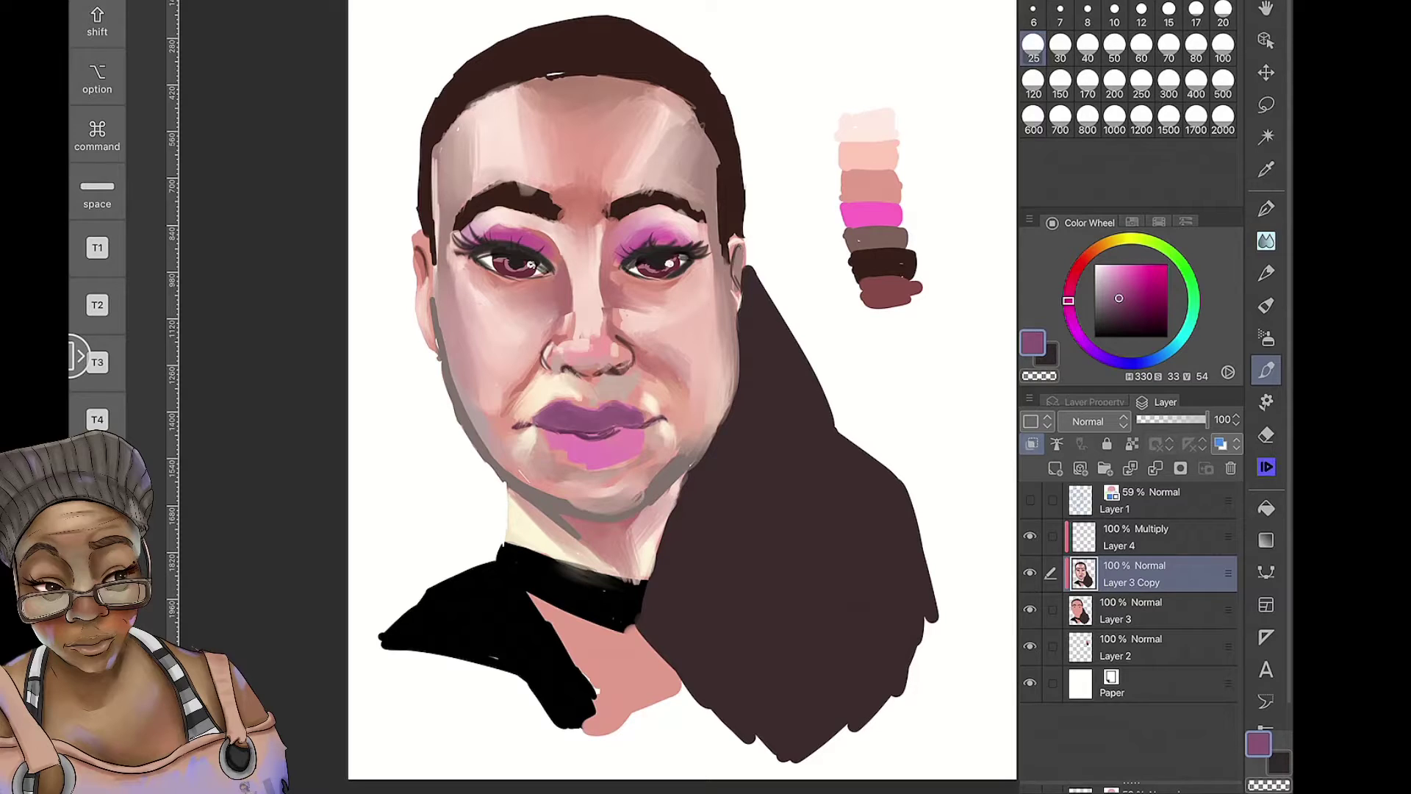
drag(562, 469, 634, 464)
drag(626, 412, 648, 408)
Refine the lip contour with light pink around the upper lip and the left mouth corner at brush size 20
click(1223, 10)
alt+click(544, 435)
drag(523, 416, 542, 440)
Pick a muted pink from the colour history and smooth the nose bridge and the area between the brows with the blender
click(1159, 222)
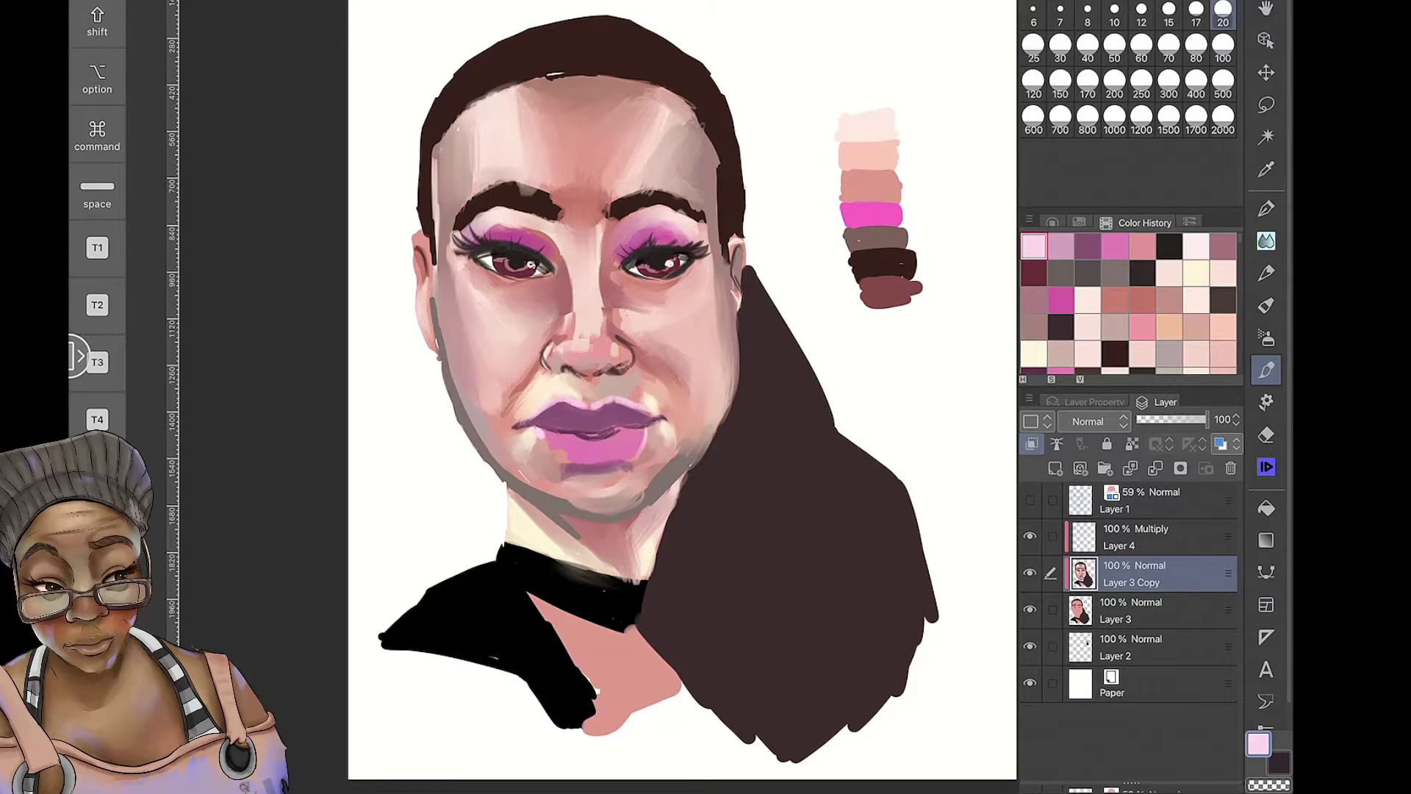
click(1169, 354)
click(1052, 222)
click(1266, 466)
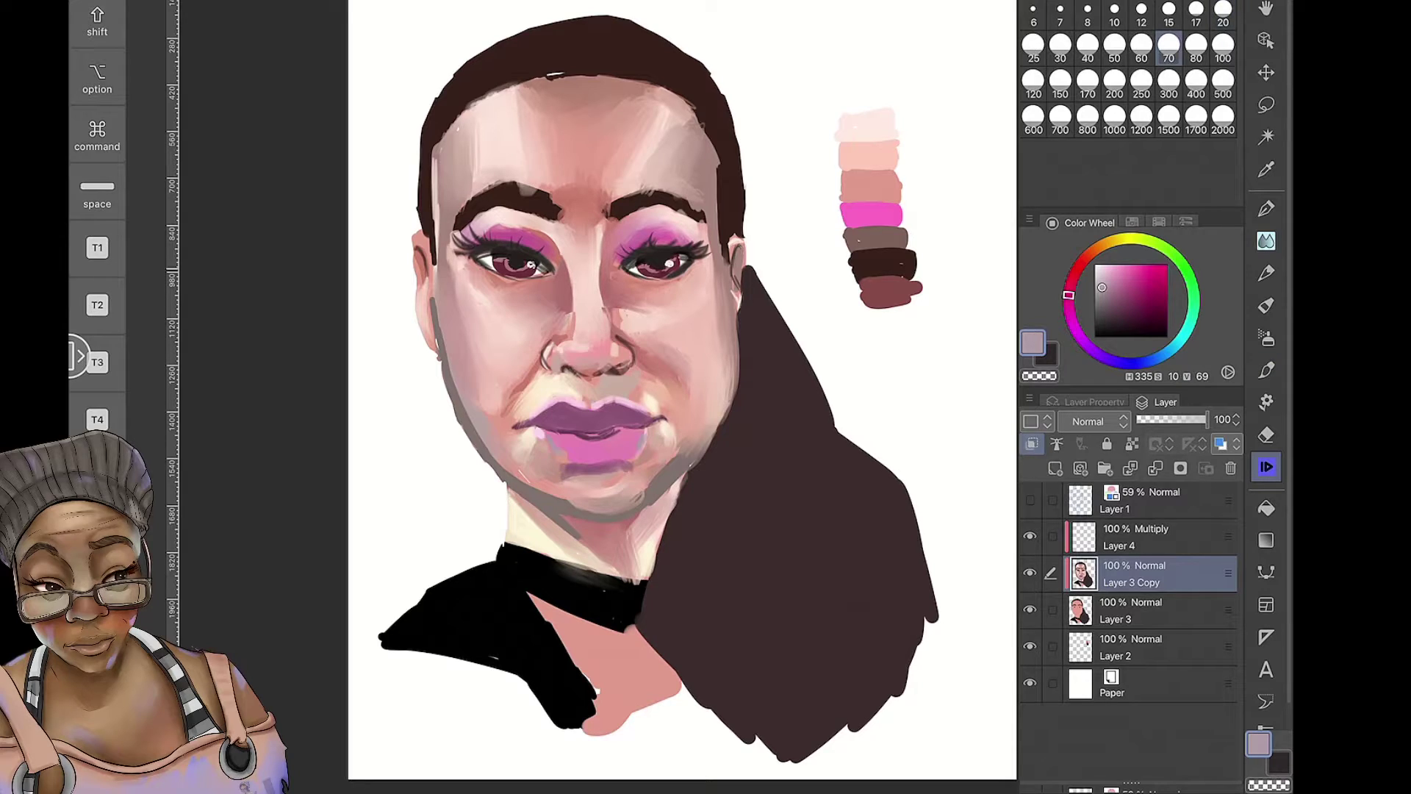
drag(578, 284, 571, 328)
drag(563, 228, 596, 224)
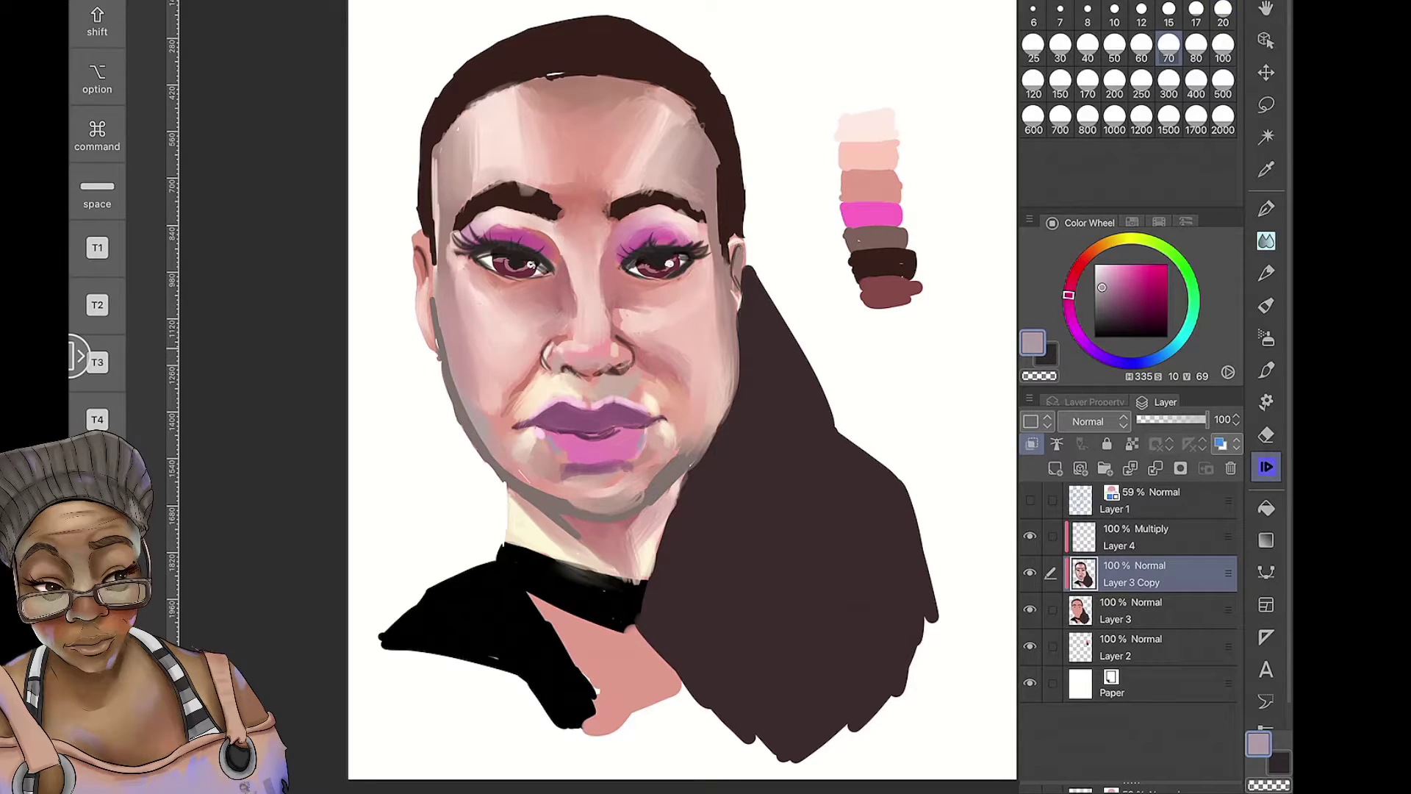
Add a pale highlight near the nose tip, darken the nostrils and shade the philtrum in muted reddish brown at brush size 20
key(b)
alt+click(868, 123)
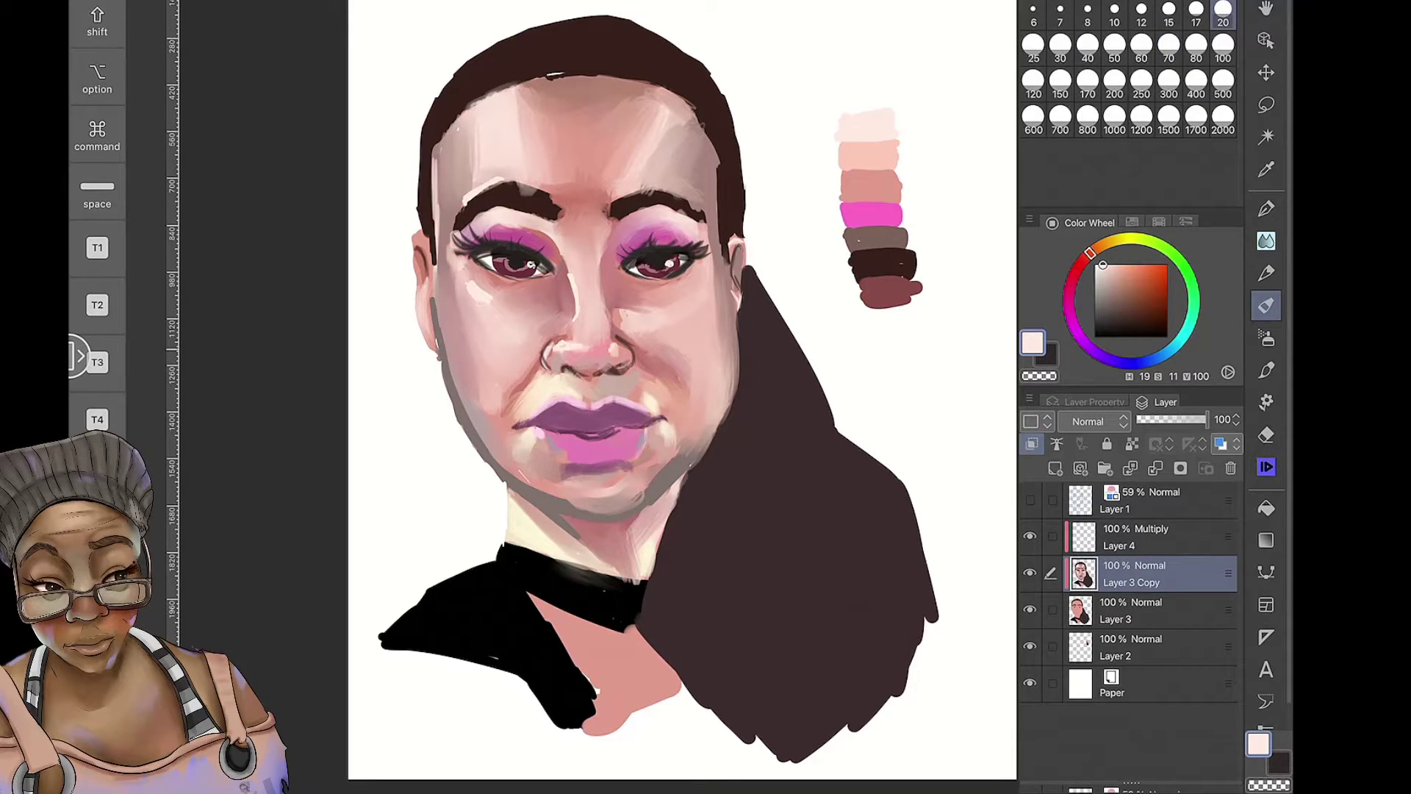
drag(597, 351, 611, 359)
alt+click(588, 580)
alt+click(575, 402)
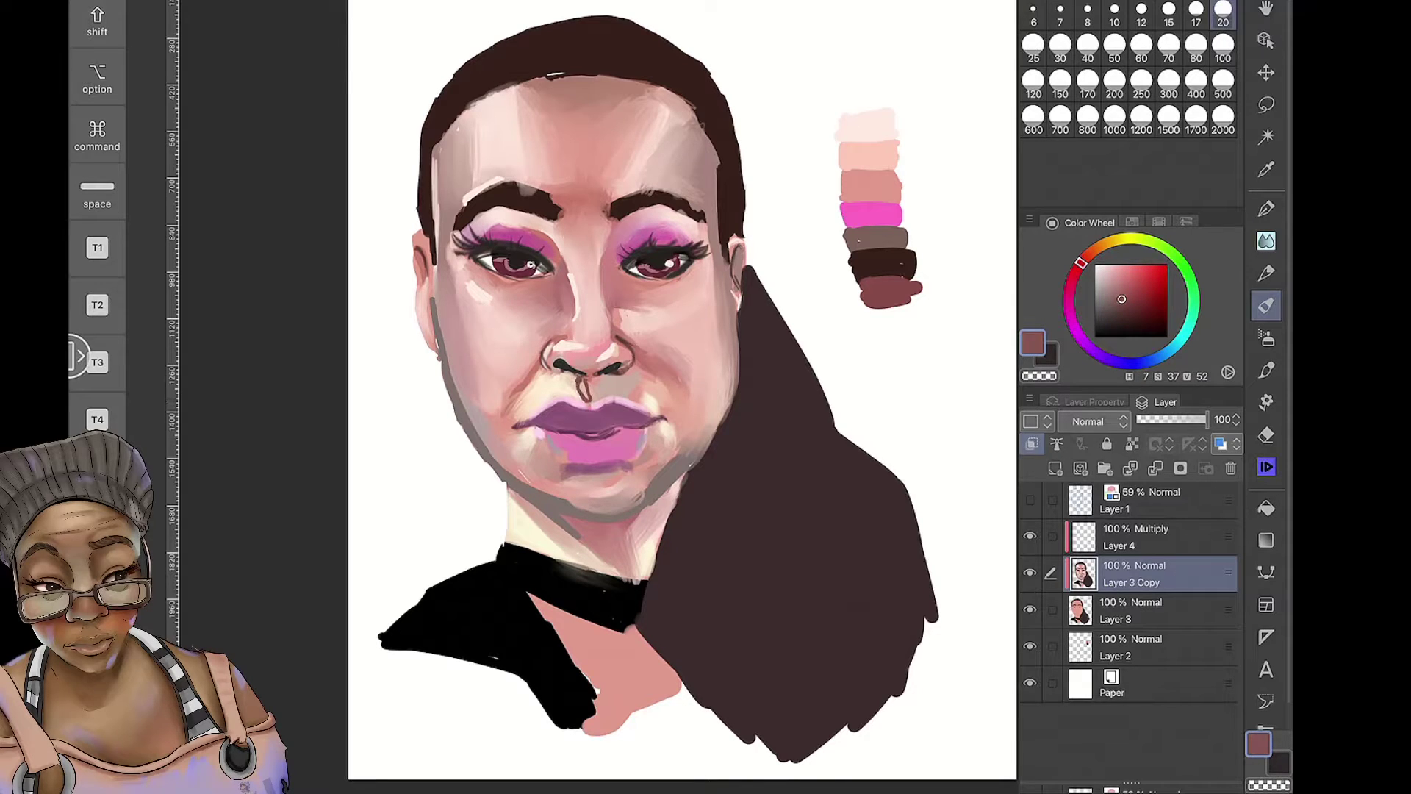
alt+click(639, 410)
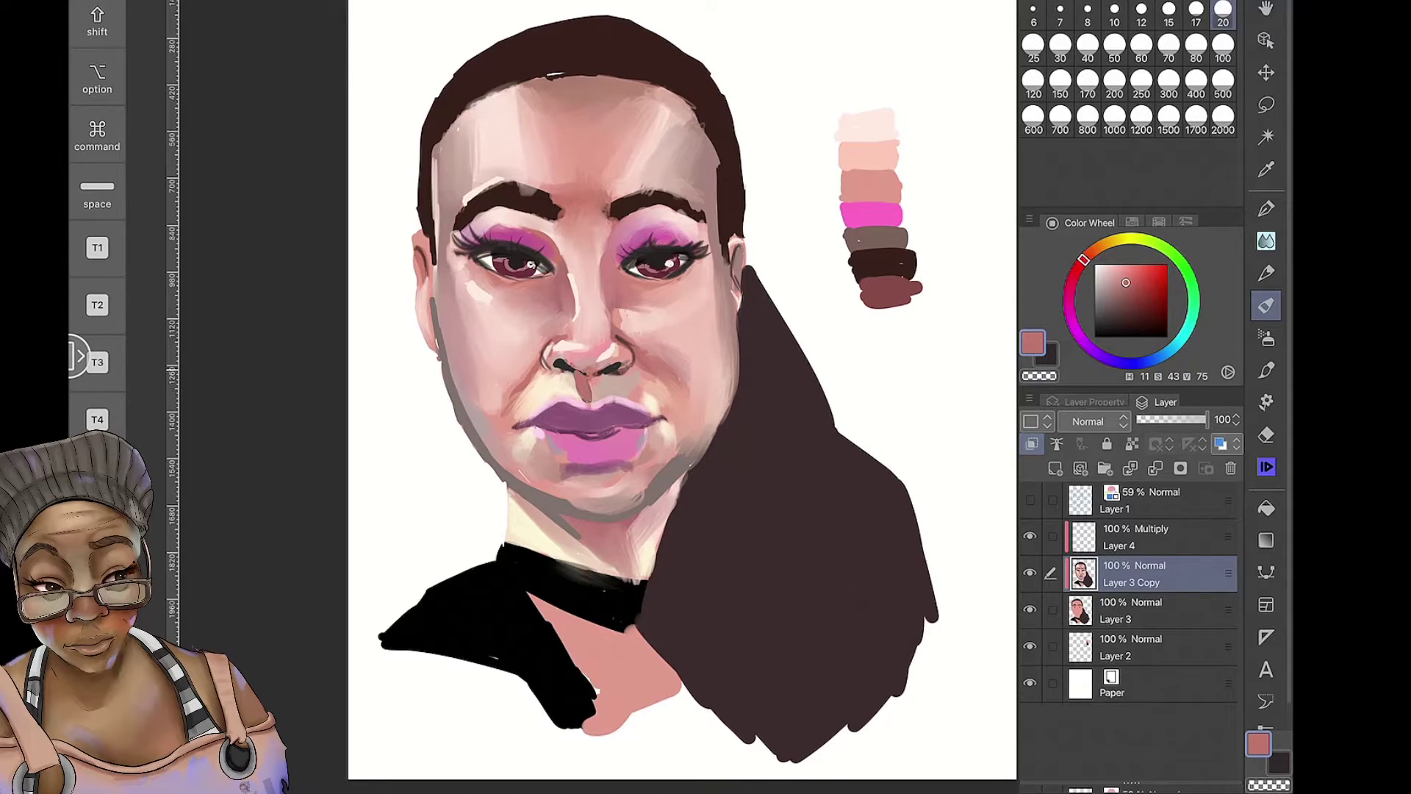
Paint purple shadows beneath both eyes and soften the eyeshadow and under-eye areas with the size 70 blender
alt+click(651, 395)
drag(691, 271, 653, 288)
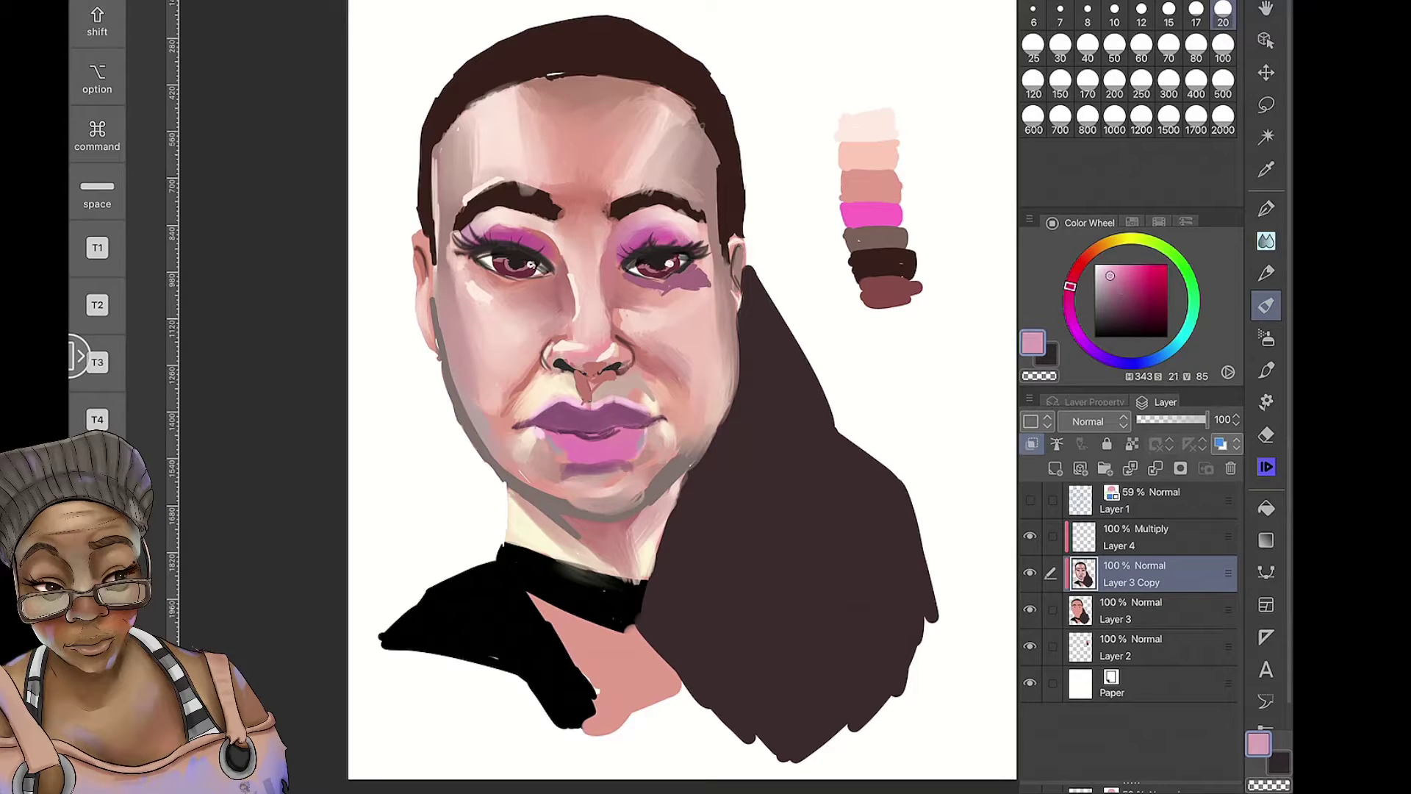
alt+click(730, 342)
alt+click(483, 273)
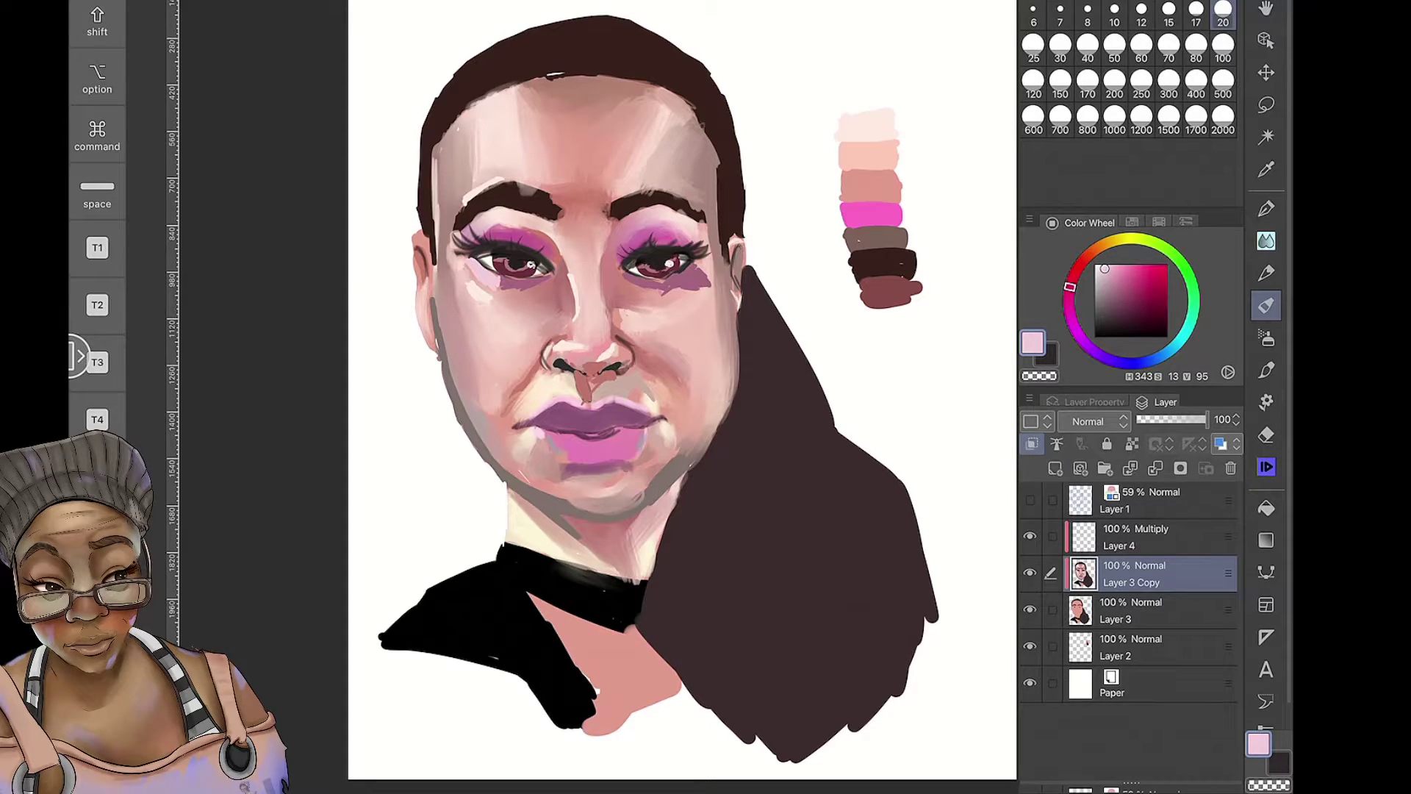
drag(1104, 269, 1108, 308)
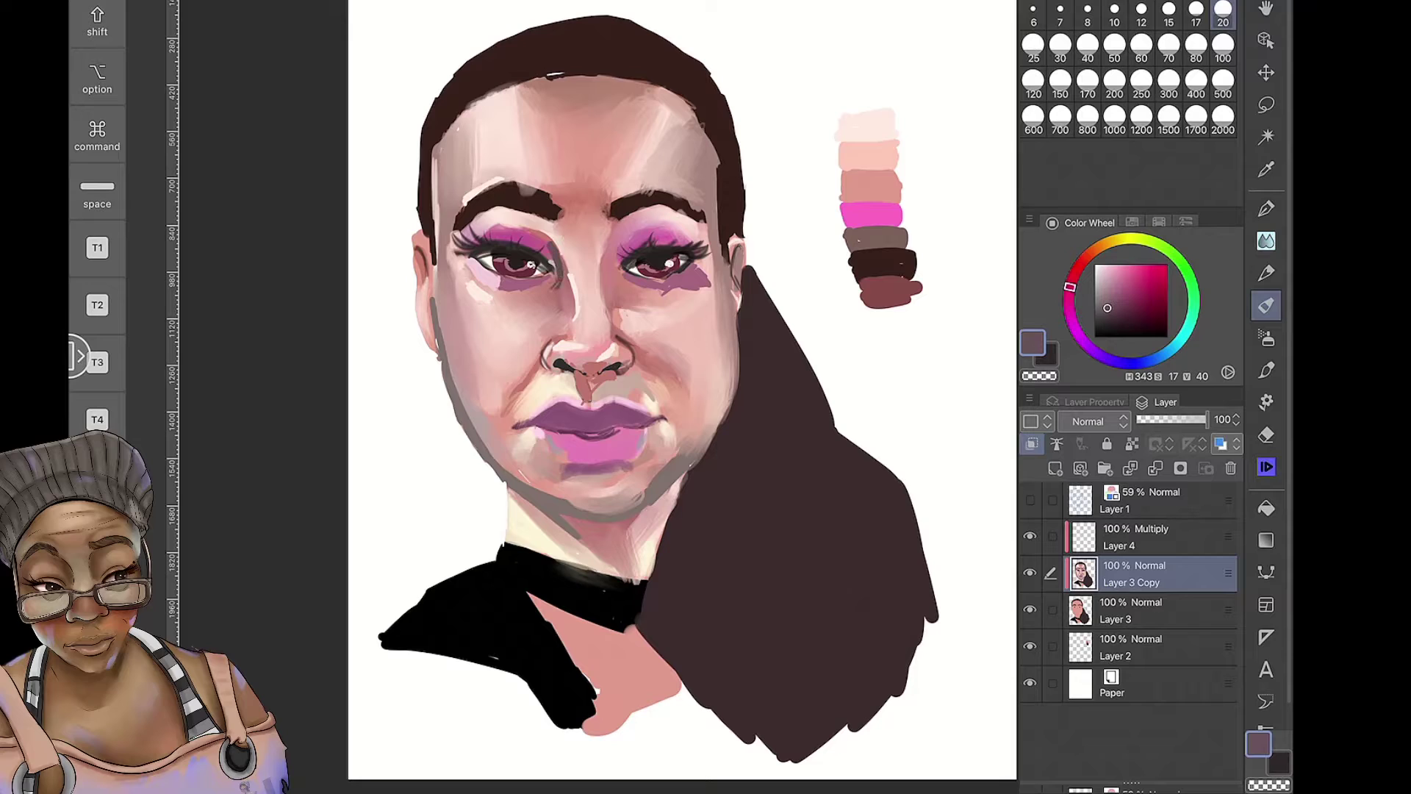
alt+click(541, 290)
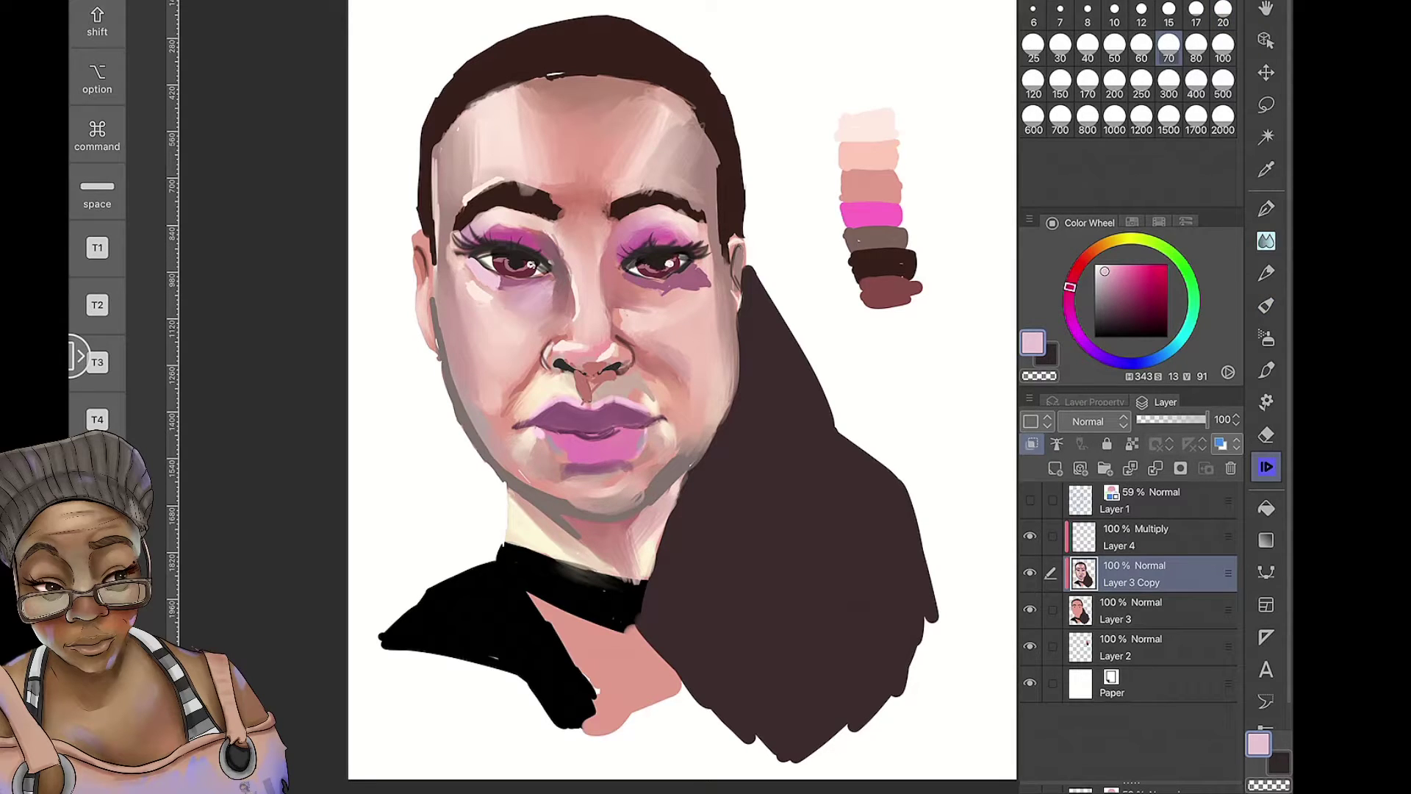
drag(551, 220, 479, 234)
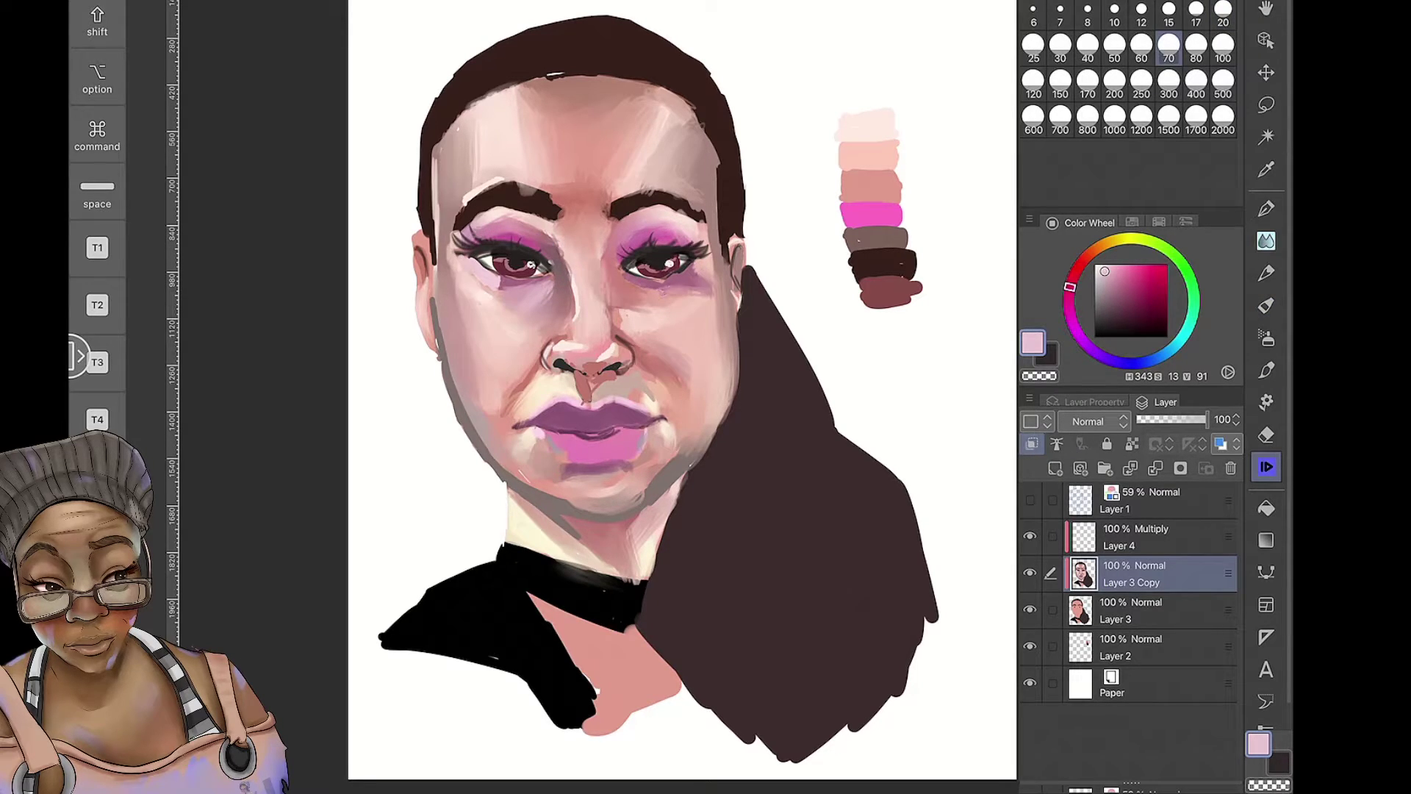
Brush light pink highlight strokes onto the right cheek at brush size 20
key(b)
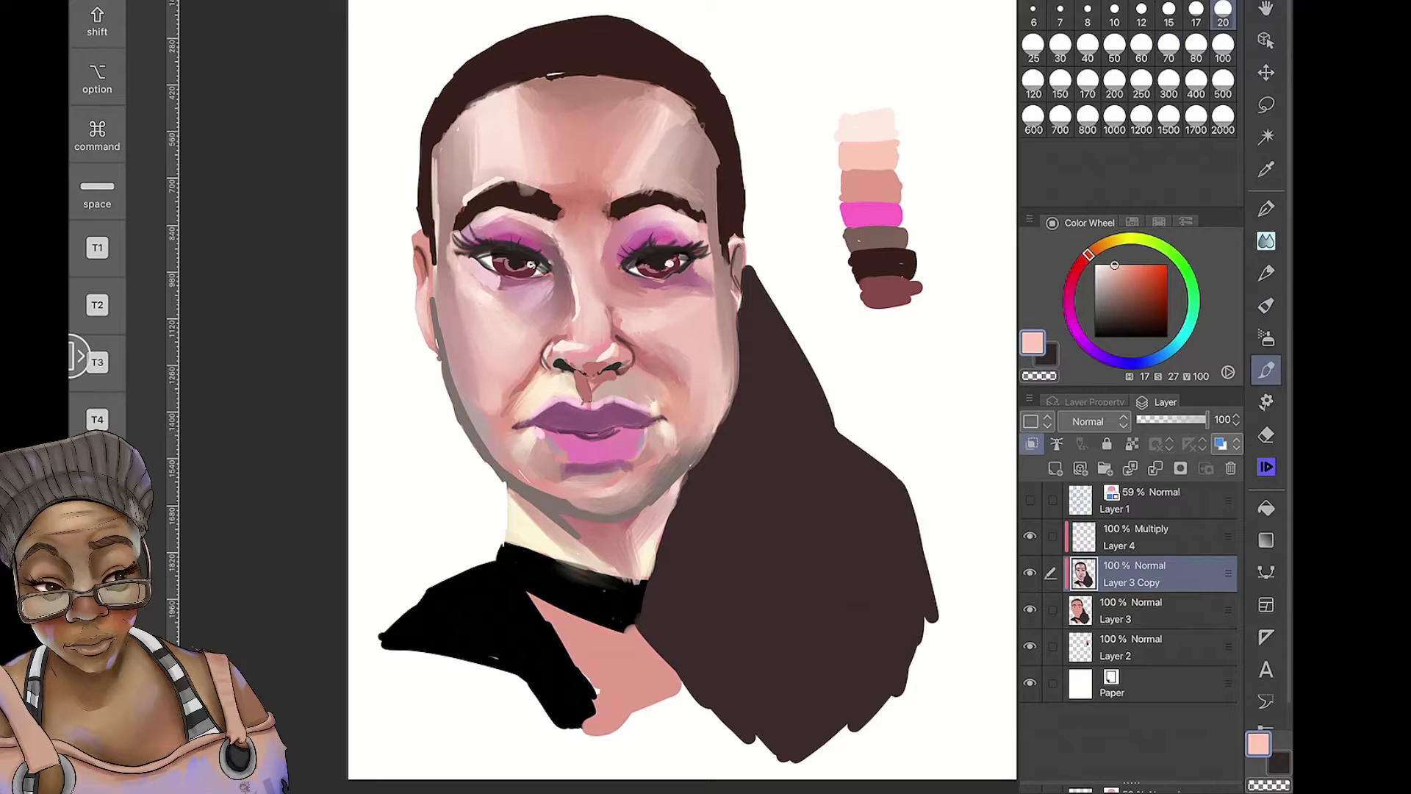
alt+click(695, 327)
mouse_move(683, 305)
mouse_down()
mouse_move(710, 356)
mouse_move(680, 368)
mouse_up()
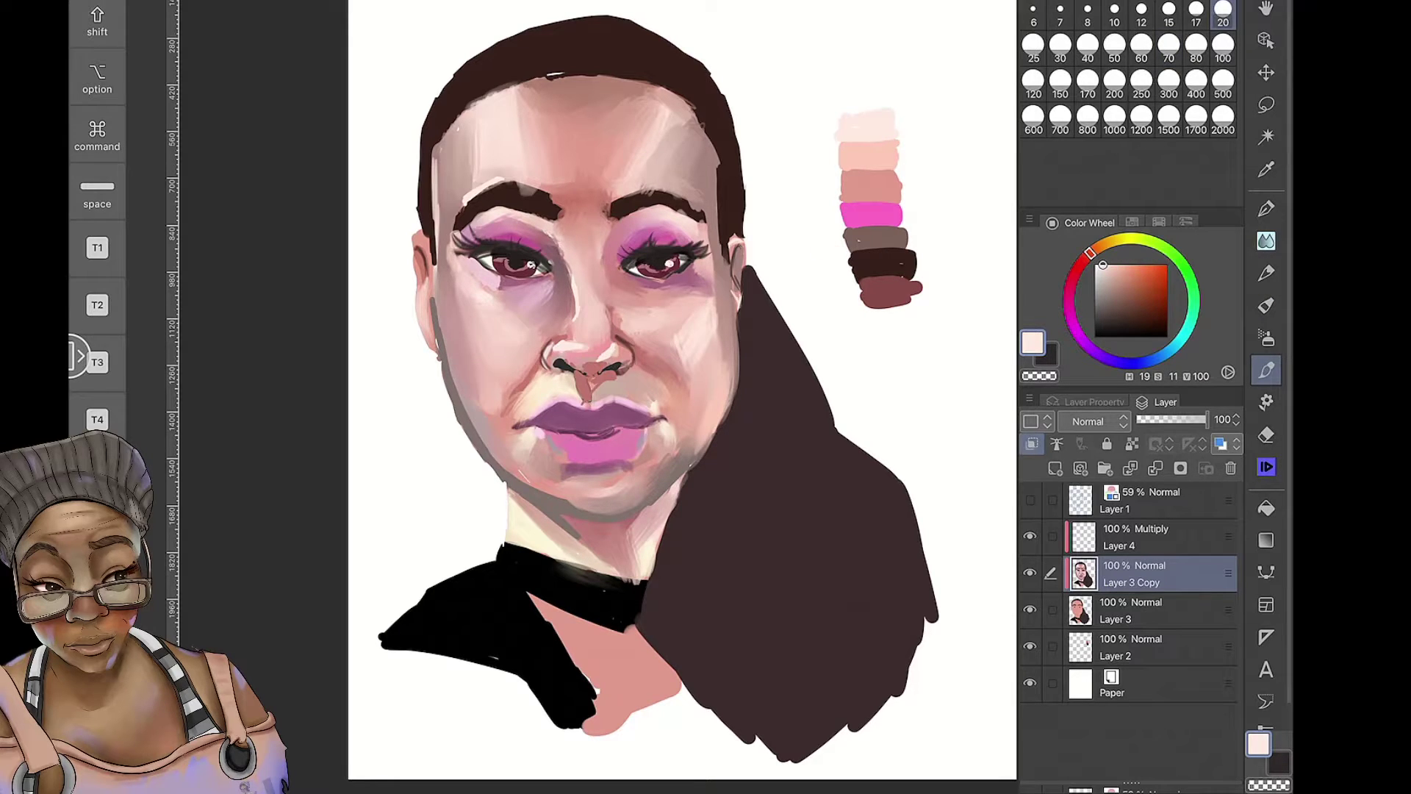
Check the flat base colours on Layer 3 by temporarily hiding Layer 3 Copy
click(1146, 610)
key(e)
click(1029, 573)
alt+click(592, 683)
key(b)
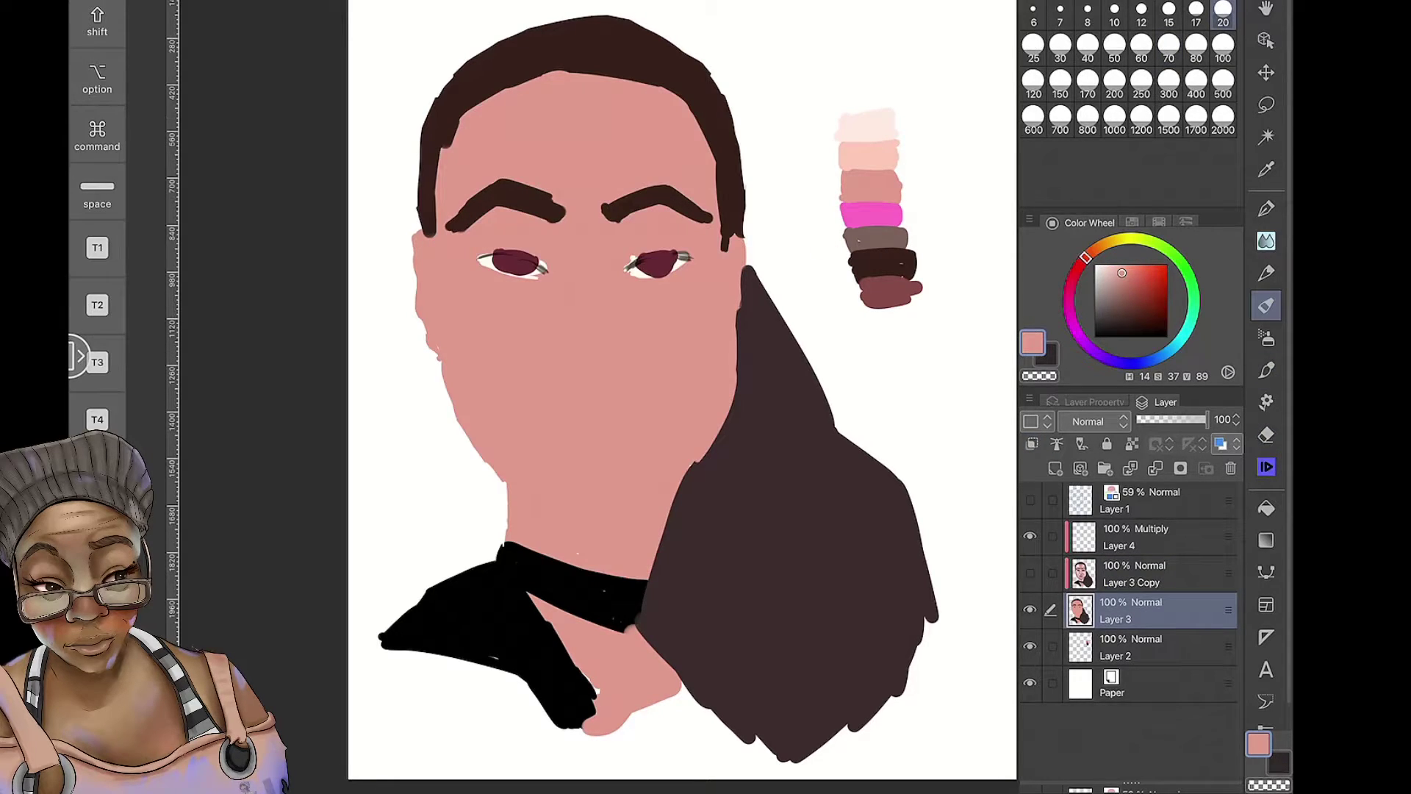
click(1029, 572)
Paint warm beige along the outer edge of the right cheek on Layer 3 Copy at brush size 80
scroll(682, 389, down, 2)
scroll(628, 360, up, 1)
alt+click(801, 136)
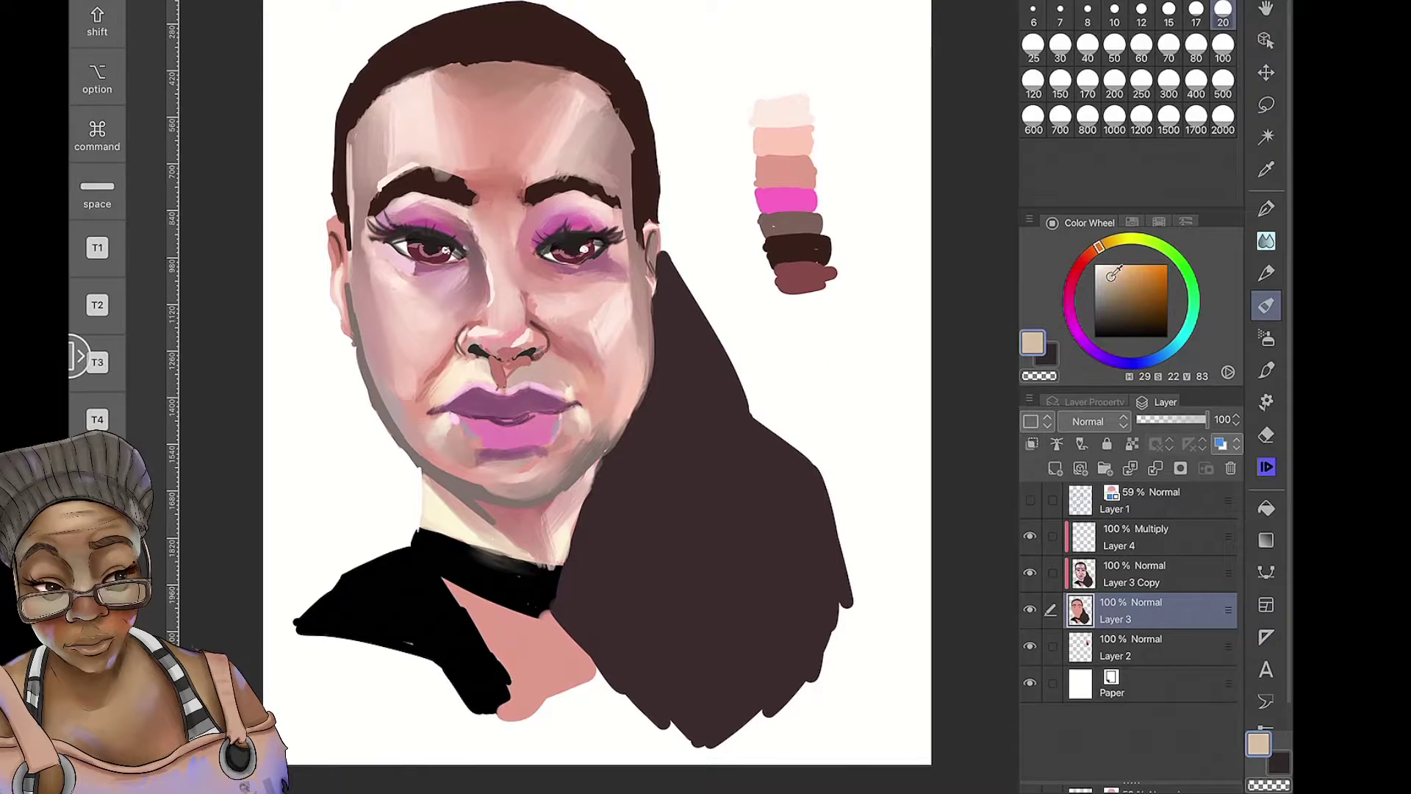
click(1146, 573)
key(b)
drag(637, 272, 641, 334)
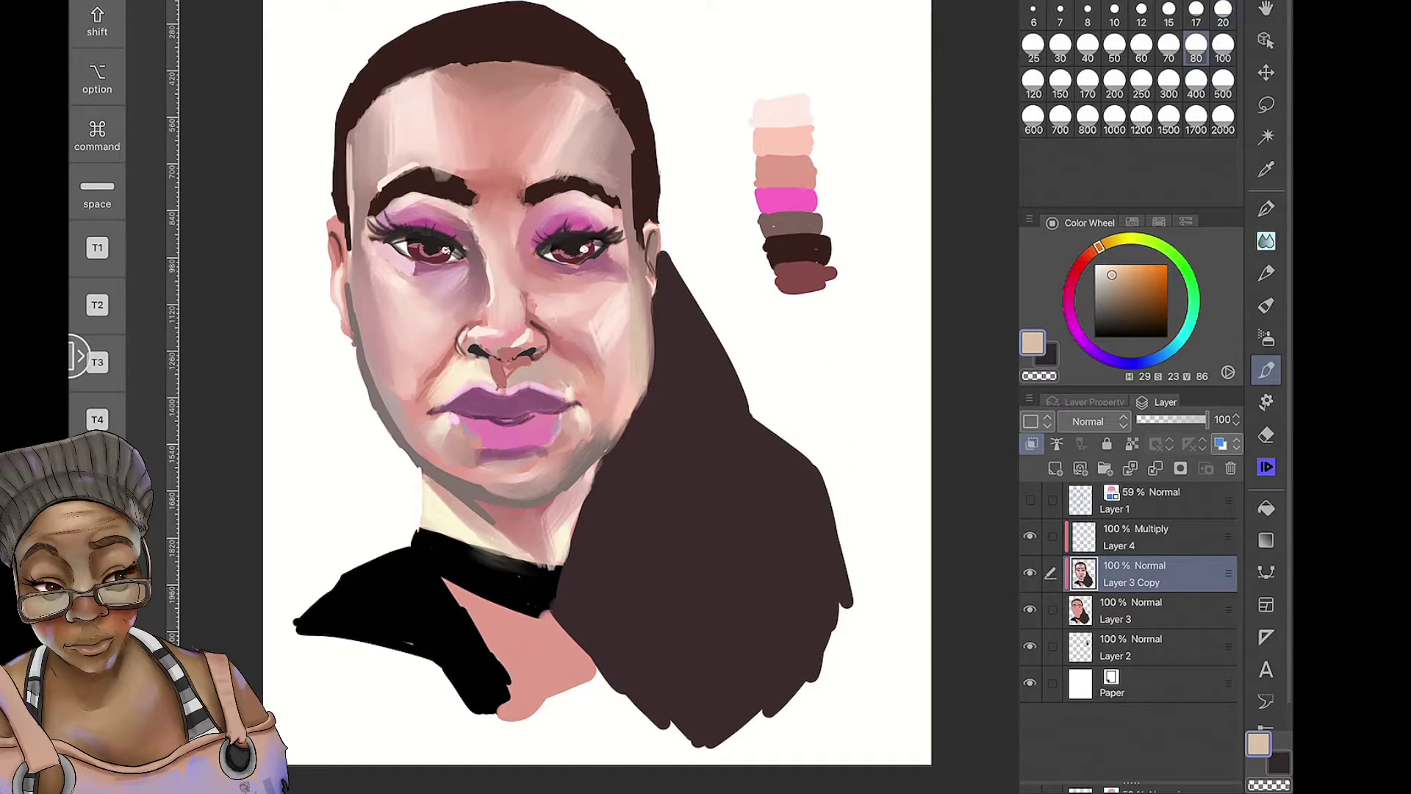
Shade the left cheek and temple edges in greyish beige at brush size 50, and pick pale pink at size 17
alt+click(379, 334)
click(1114, 48)
drag(372, 294, 386, 371)
alt+click(397, 316)
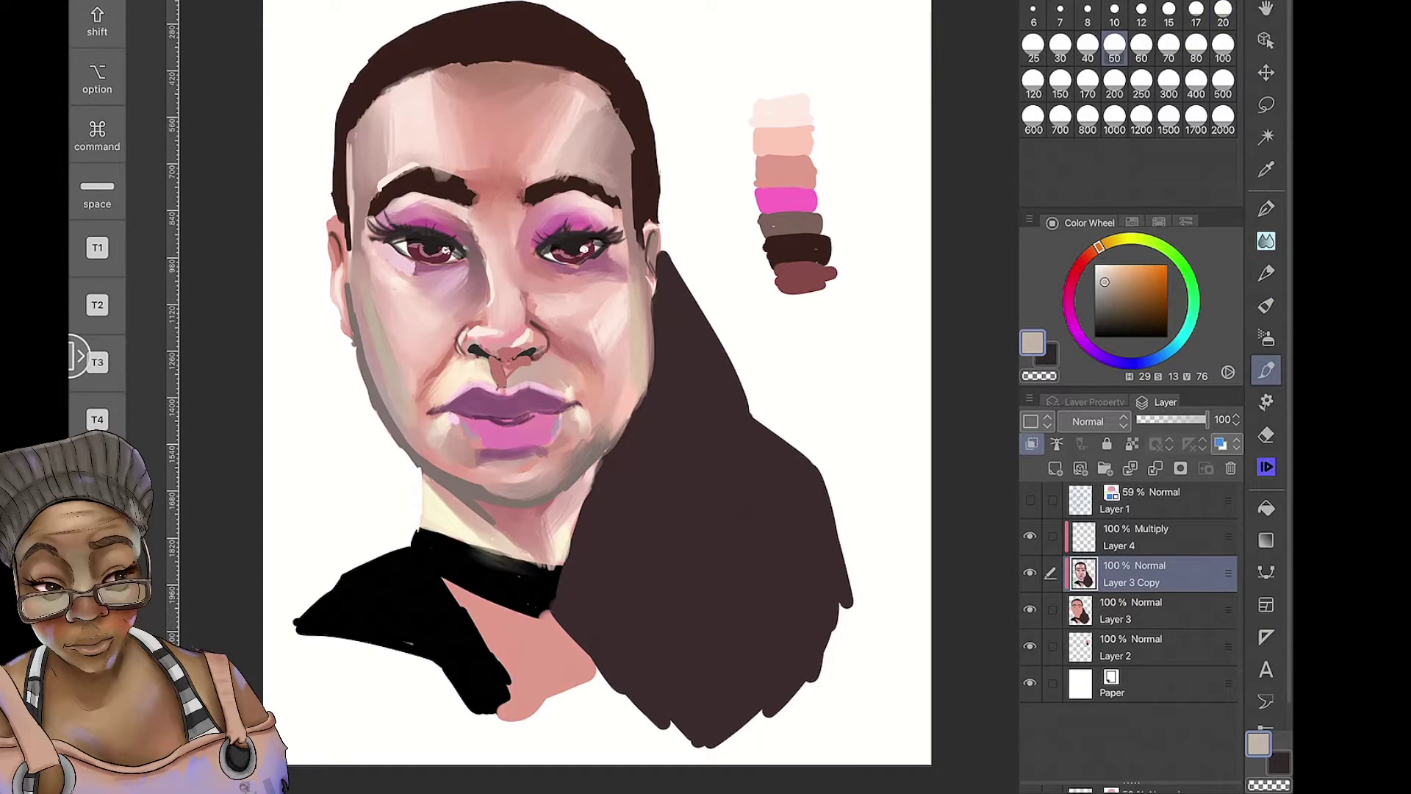
alt+click(382, 192)
drag(345, 133, 357, 250)
alt+click(781, 111)
click(1196, 8)
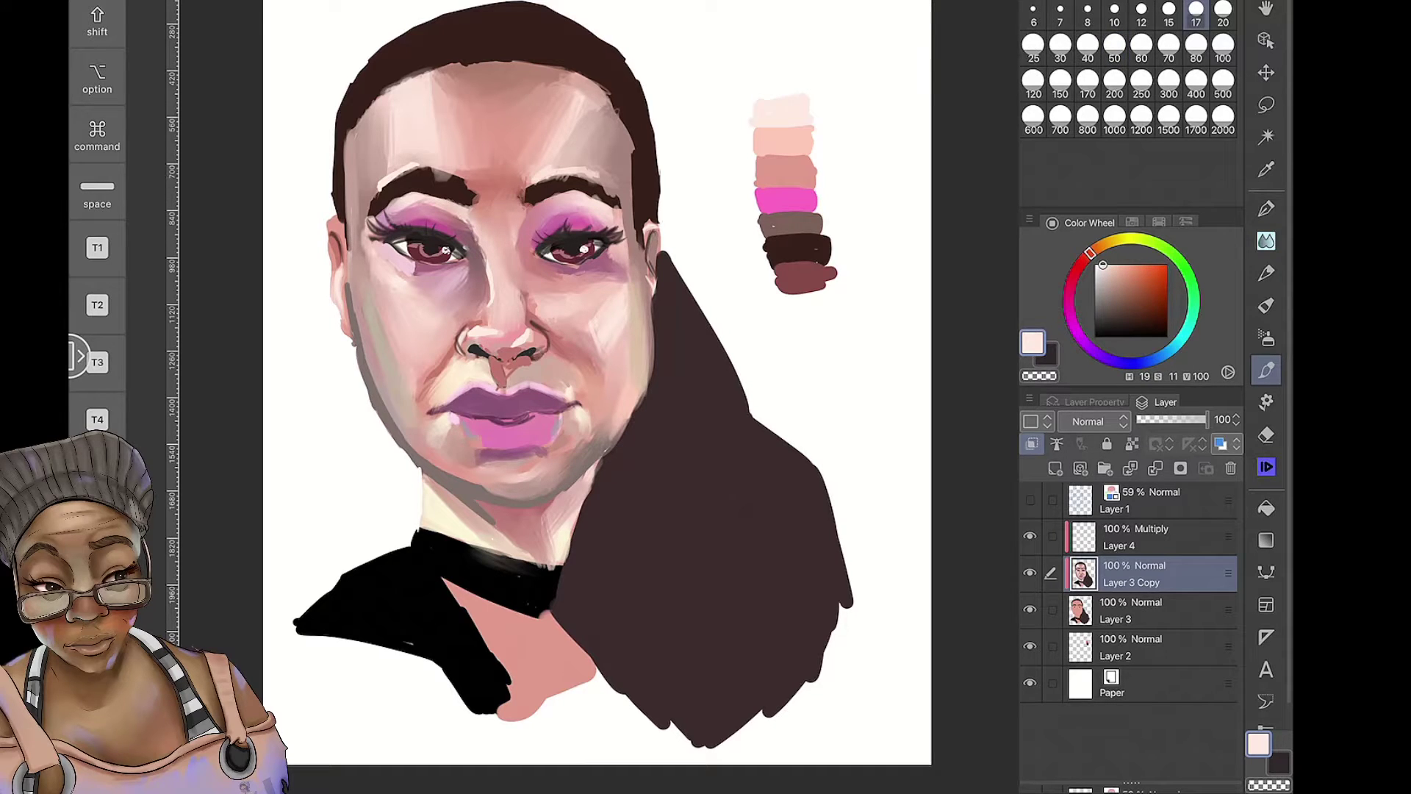
Brush grey fabric highlights across the black shoulder and the choker
scroll(597, 383, up, 1)
alt+click(797, 246)
mouse_move(346, 610)
mouse_down()
mouse_move(456, 676)
mouse_move(441, 684)
mouse_up()
drag(441, 566, 514, 603)
Paint grey-brown strand highlights through the slicked-back hair on top and down its right side, using brush size 50
alt+click(800, 205)
mouse_move(416, 6)
mouse_down()
mouse_move(413, 34)
mouse_move(383, 44)
mouse_up()
drag(368, 30, 328, 96)
drag(485, 2, 470, 30)
click(1114, 44)
drag(576, 1, 549, 46)
drag(496, 2, 488, 34)
drag(430, 1, 422, 30)
mouse_move(606, 21)
mouse_down()
mouse_move(636, 69)
mouse_move(661, 219)
mouse_up()
Paint long grey-brown highlight strands flowing down the ponytail at brush size 50
drag(670, 236, 640, 635)
drag(682, 294, 644, 646)
drag(646, 618, 661, 735)
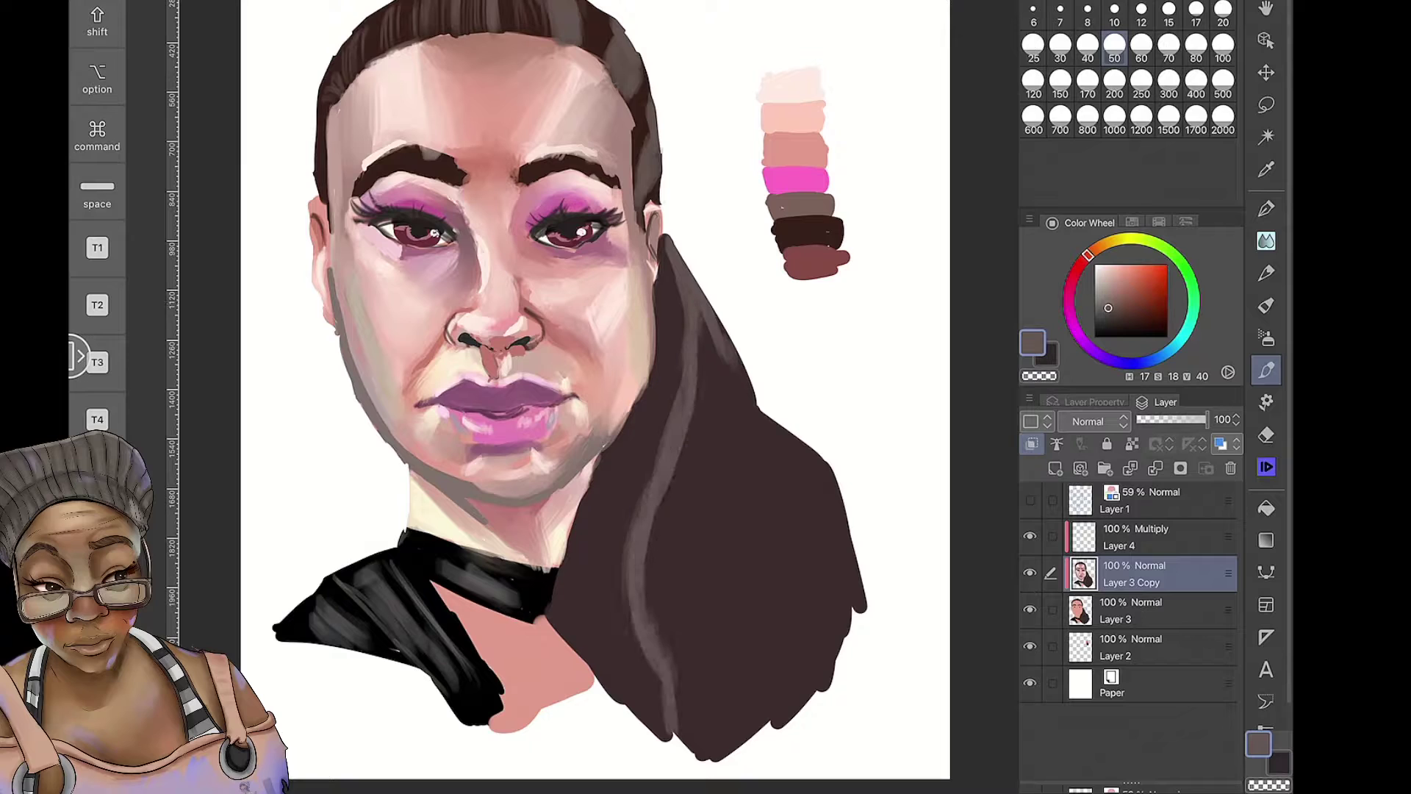
drag(743, 316, 717, 562)
drag(724, 412, 716, 753)
mouse_move(757, 405)
mouse_down()
mouse_move(808, 452)
mouse_move(841, 654)
mouse_up()
drag(674, 257, 643, 514)
Paint near-black shadow strands between the ponytail highlights and along its inner edge beside the neck
alt+click(807, 233)
drag(670, 250, 636, 508)
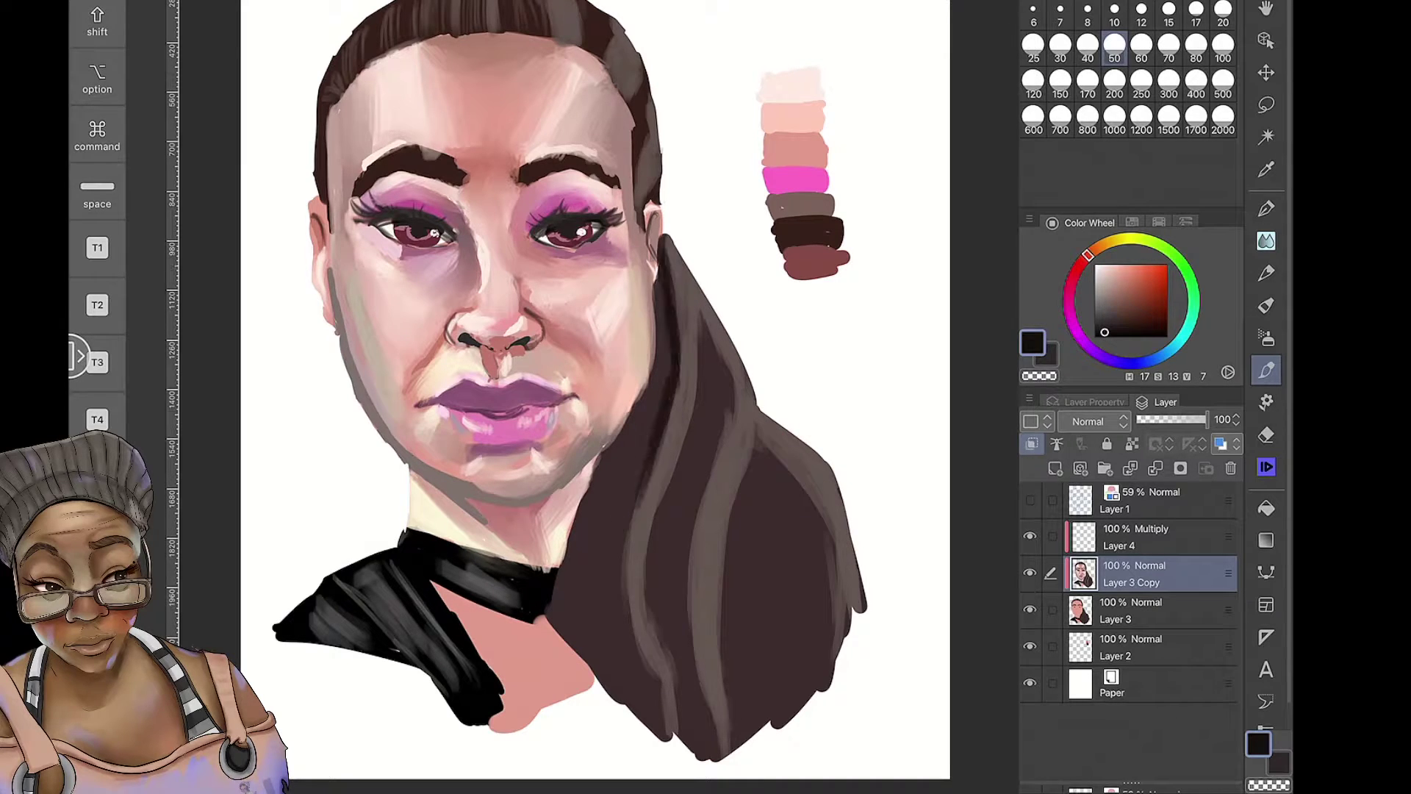
drag(654, 434, 614, 698)
drag(668, 301, 623, 500)
drag(643, 389, 555, 614)
drag(654, 438, 558, 731)
drag(651, 586, 562, 717)
drag(661, 668, 633, 729)
drag(732, 278, 688, 505)
drag(717, 324, 644, 659)
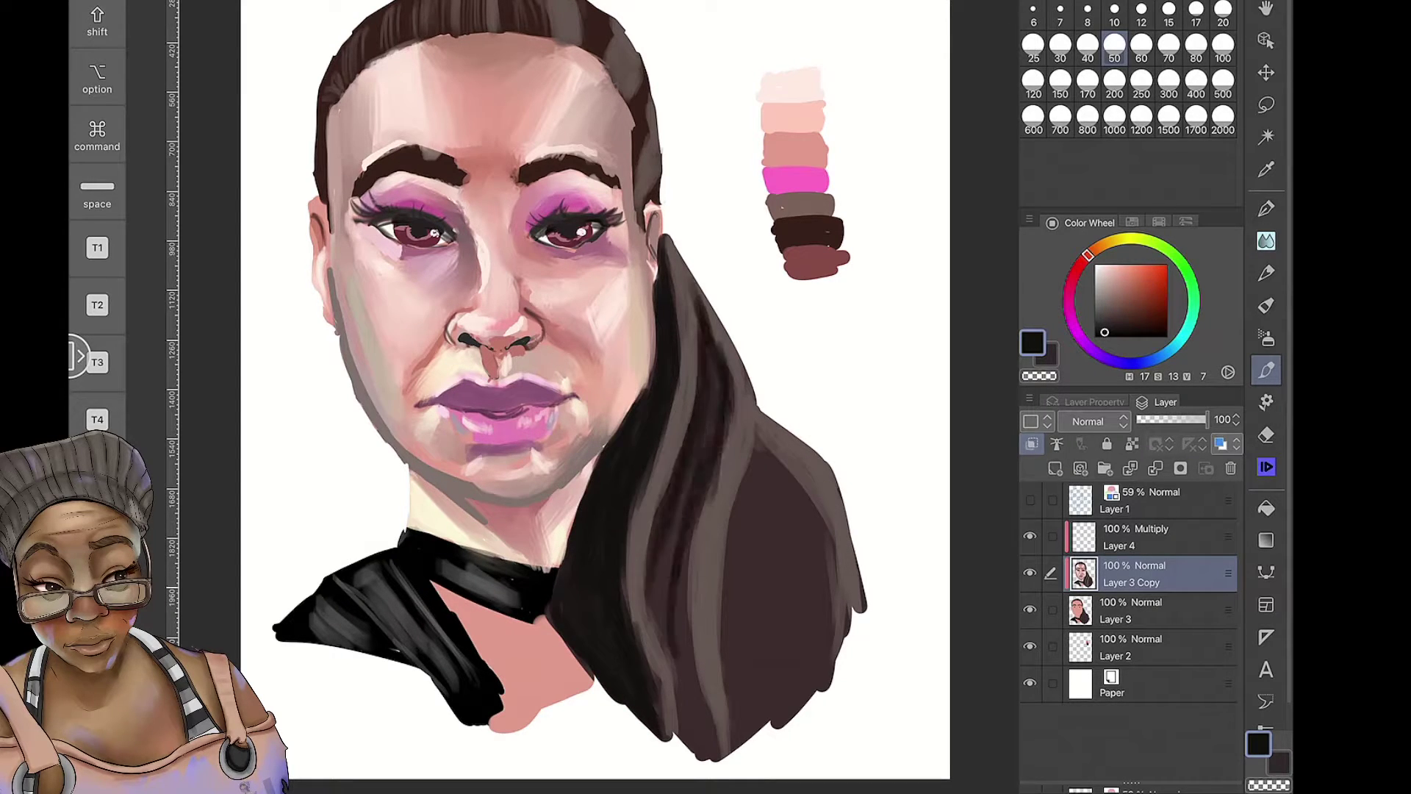
drag(761, 439, 714, 732)
drag(814, 412, 756, 507)
Add mid-brown strands to the outer, inner and lower parts of the ponytail
scroll(737, 451, down, 2)
alt+click(738, 450)
drag(765, 390, 757, 614)
drag(777, 419, 765, 610)
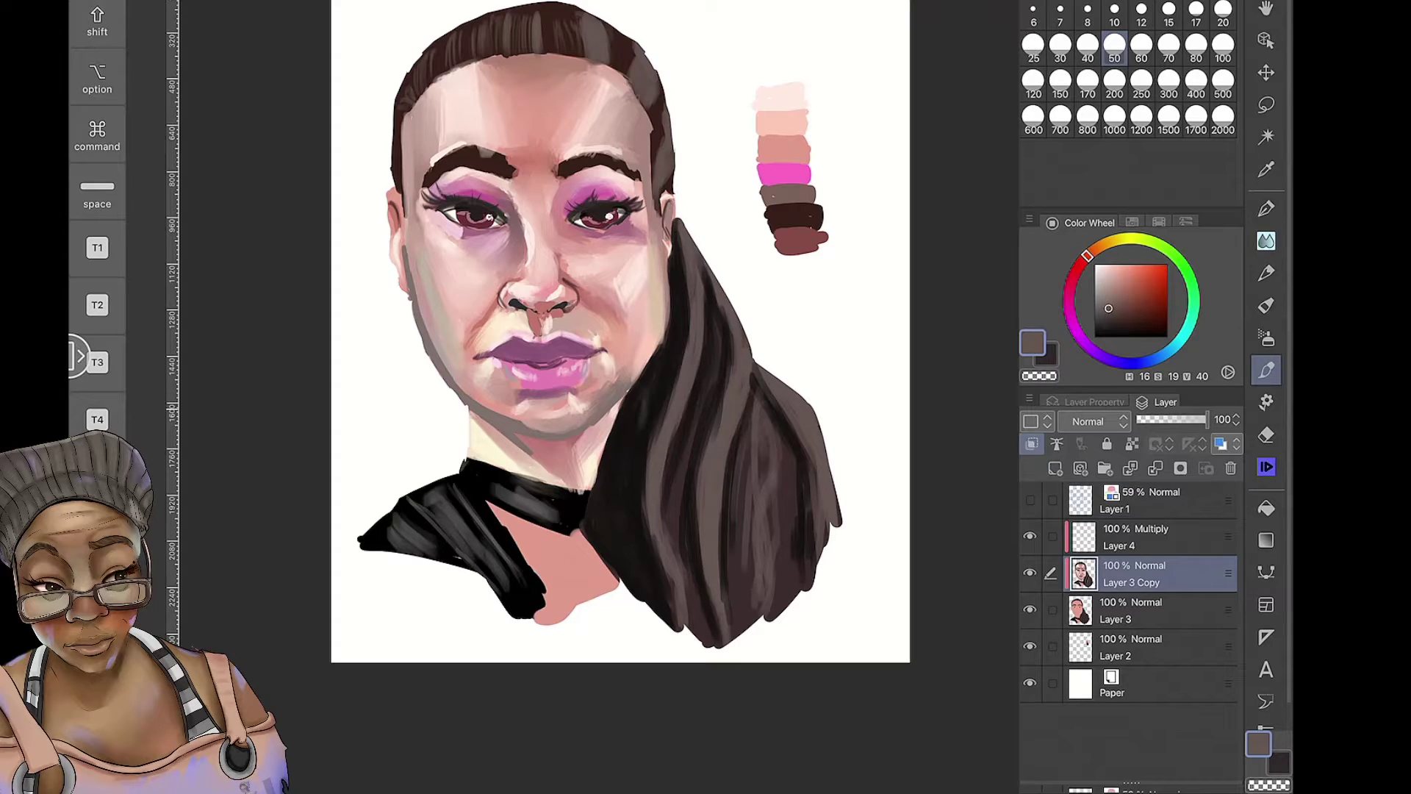
drag(662, 341, 610, 580)
drag(750, 566, 739, 624)
Draw a thin pale rim light along the left hairline with the size 10 pen
key(p)
click(1114, 11)
alt+click(780, 94)
drag(393, 117, 394, 182)
Create a layer directly above Paper and fill it with dark red as the background
click(1147, 683)
click(1056, 468)
drag(1105, 244, 1069, 304)
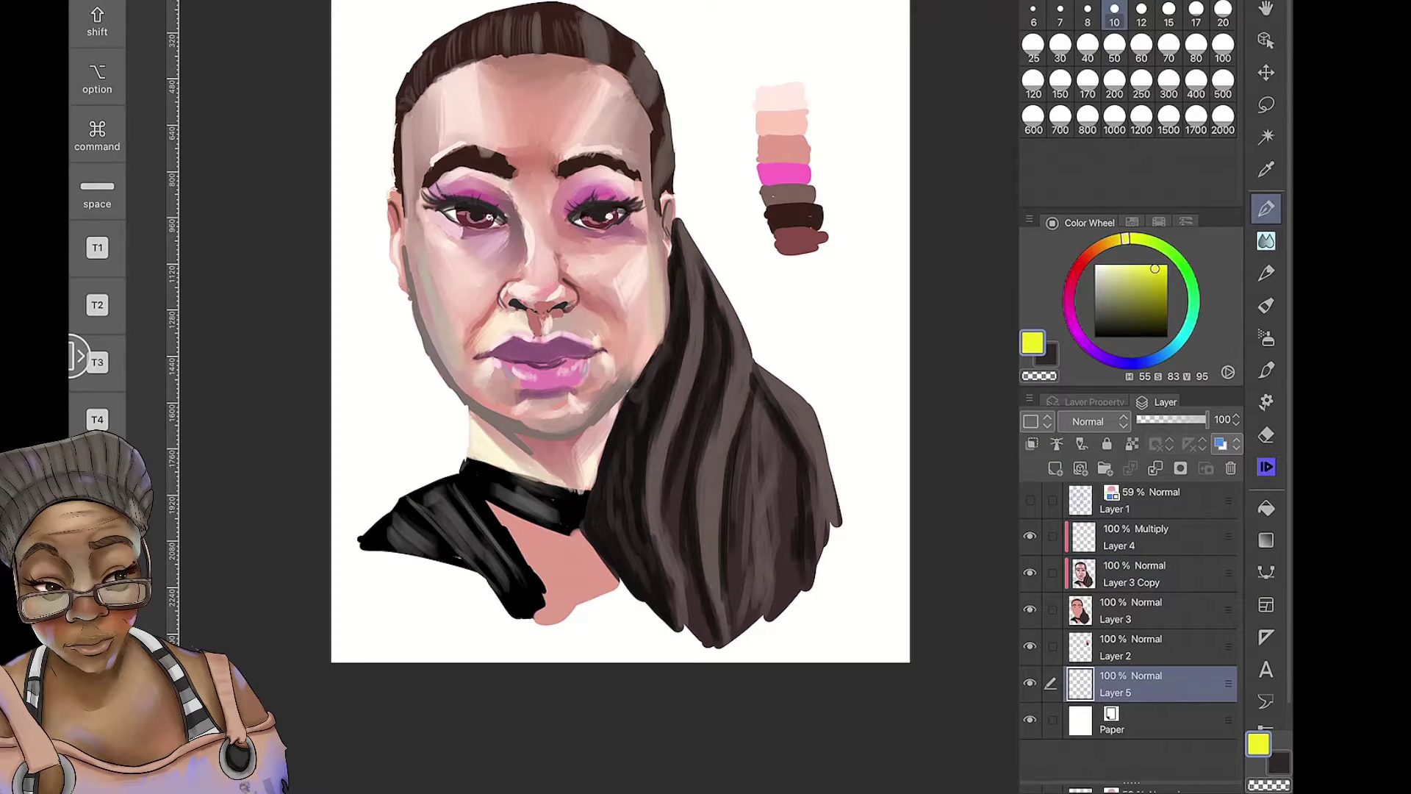
click(1139, 297)
key(alt+BackSpace)
scroll(621, 331, down, 1)
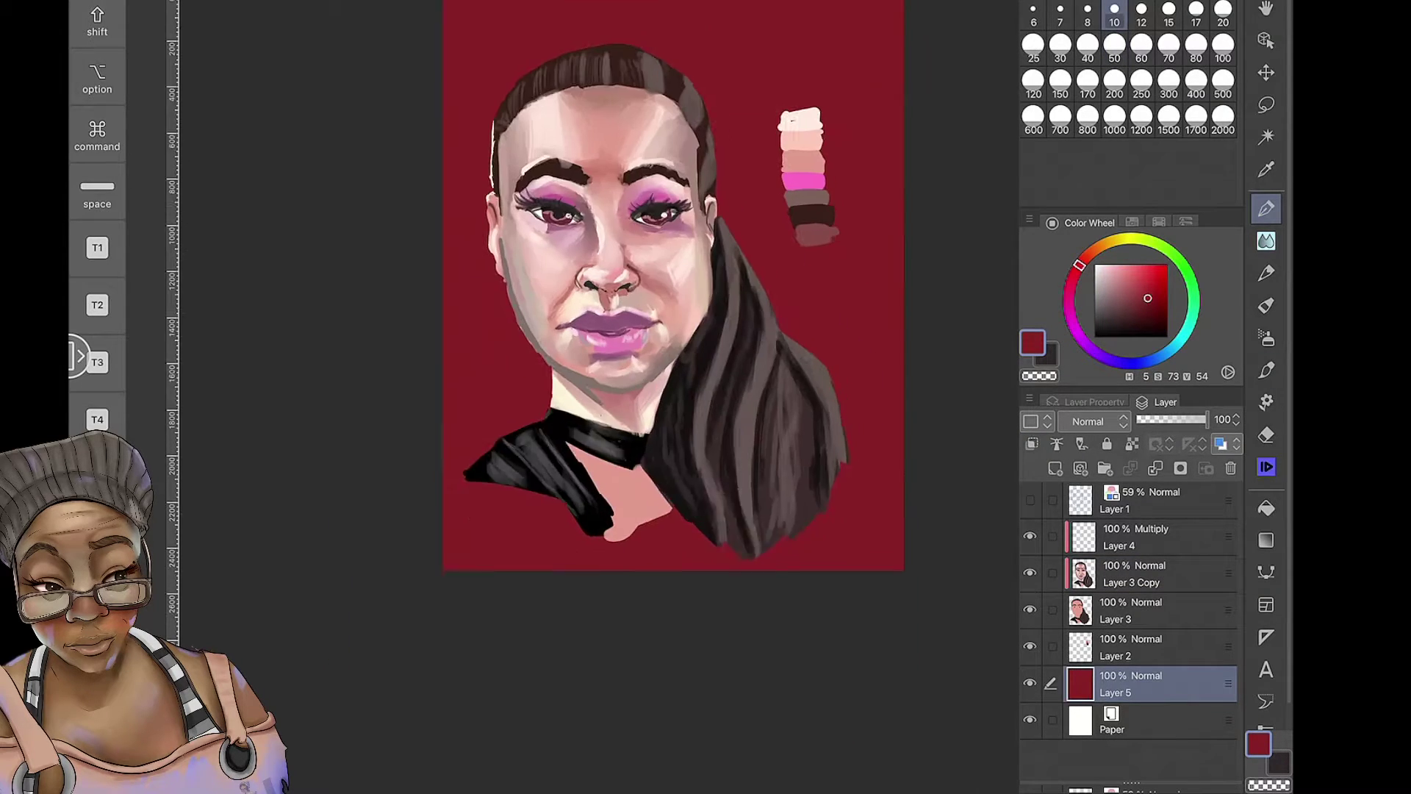
Pick a cream from the colour history and draw a rim light along the upper left hair edge on Layer 3 Copy
click(1132, 573)
click(1131, 222)
click(1169, 247)
drag(468, 41, 436, 71)
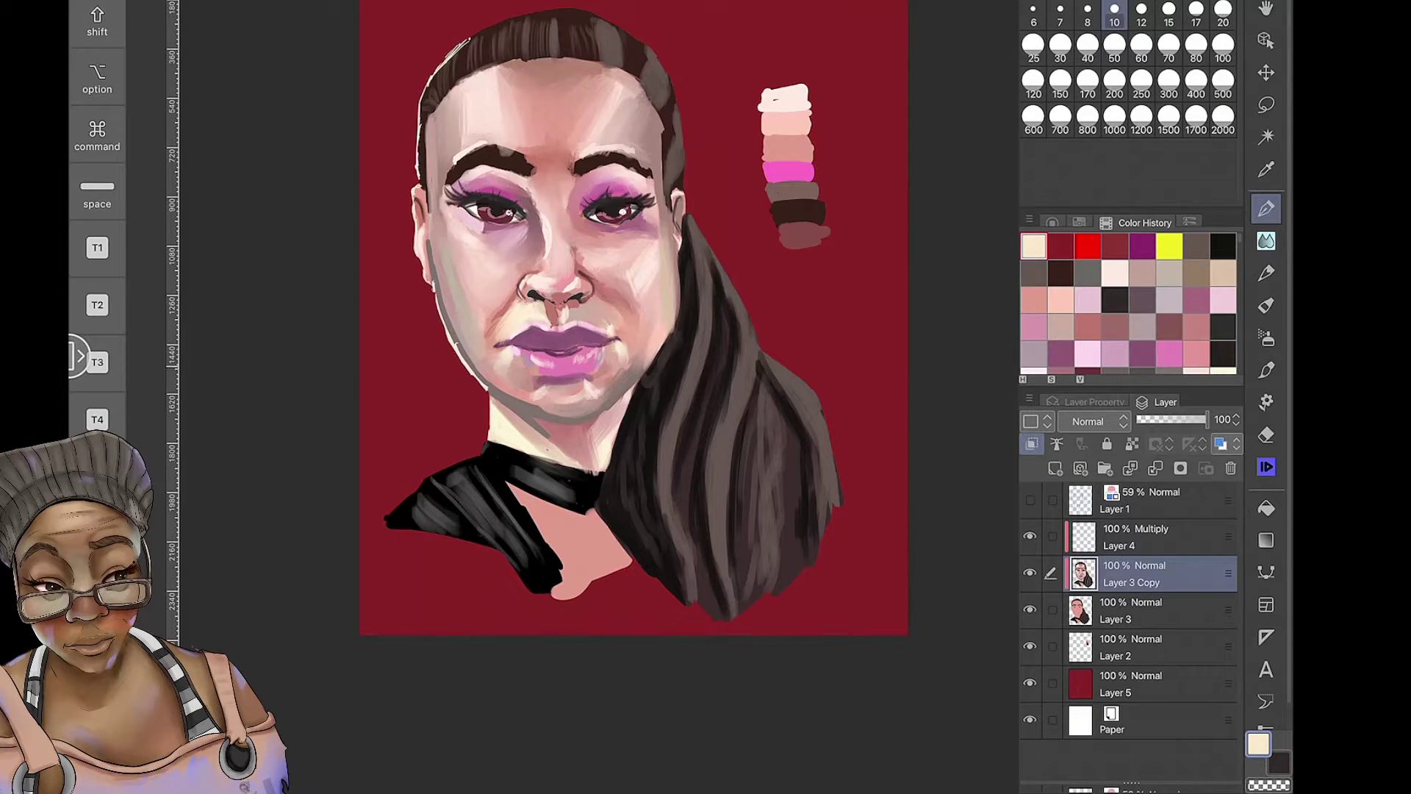
Duplicate the Layer 3 figure, lock the lower silhouettes' transparent pixels and recolour them pink
click(1131, 468)
click(1132, 444)
click(1053, 222)
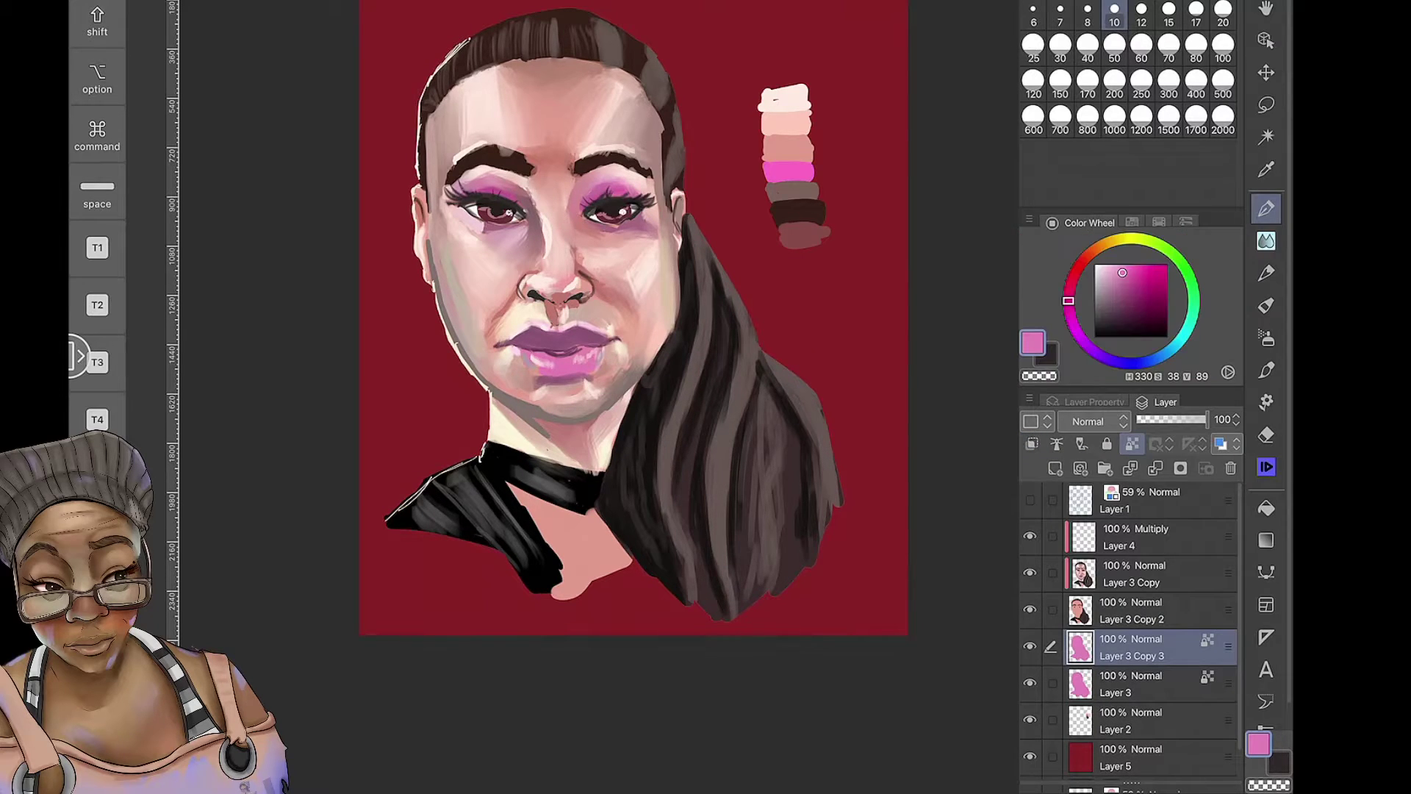
Set the pink Layer 3 Copy 3 to Color dodge and motion-blur it at strength 100 and angle 160, changing the blur direction
click(1091, 420)
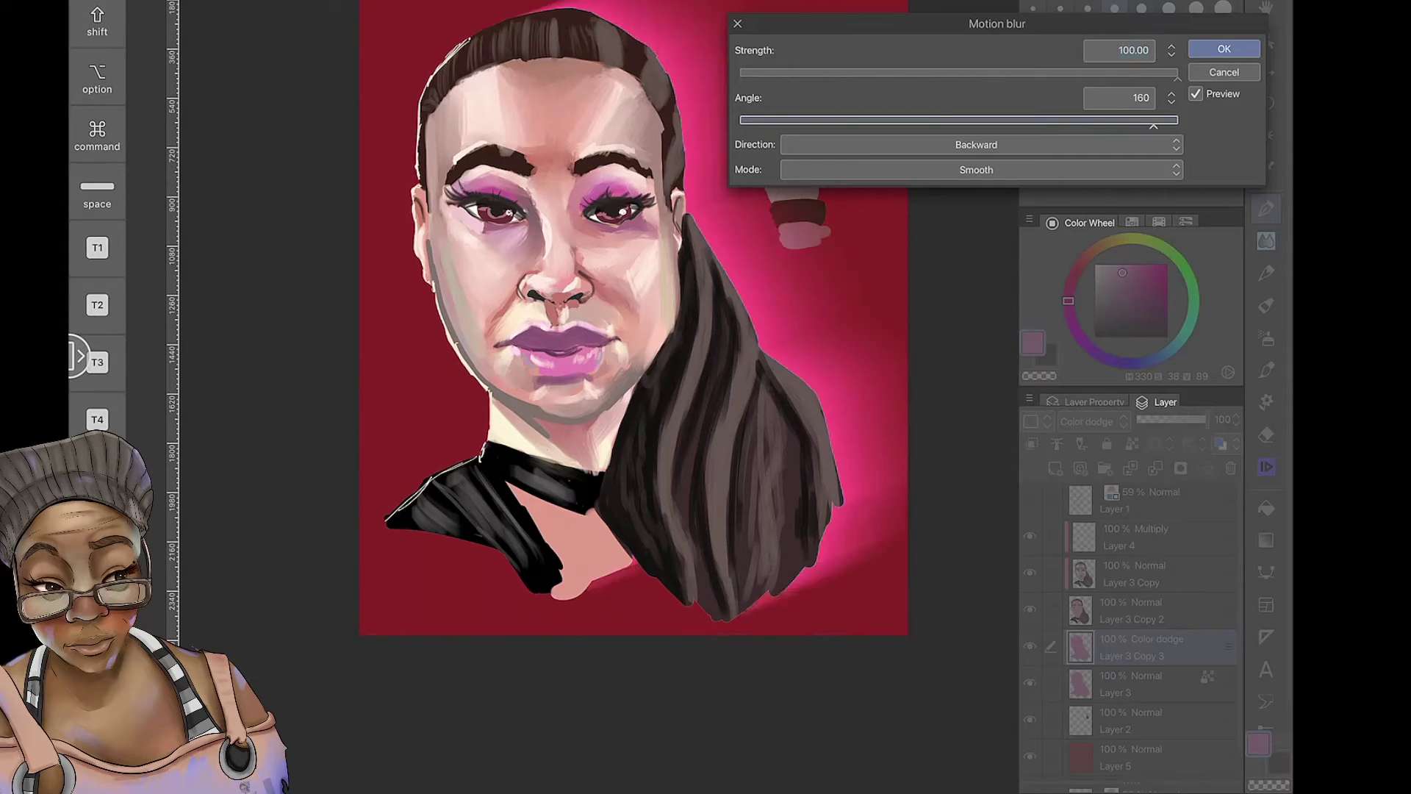
click(976, 144)
click(808, 180)
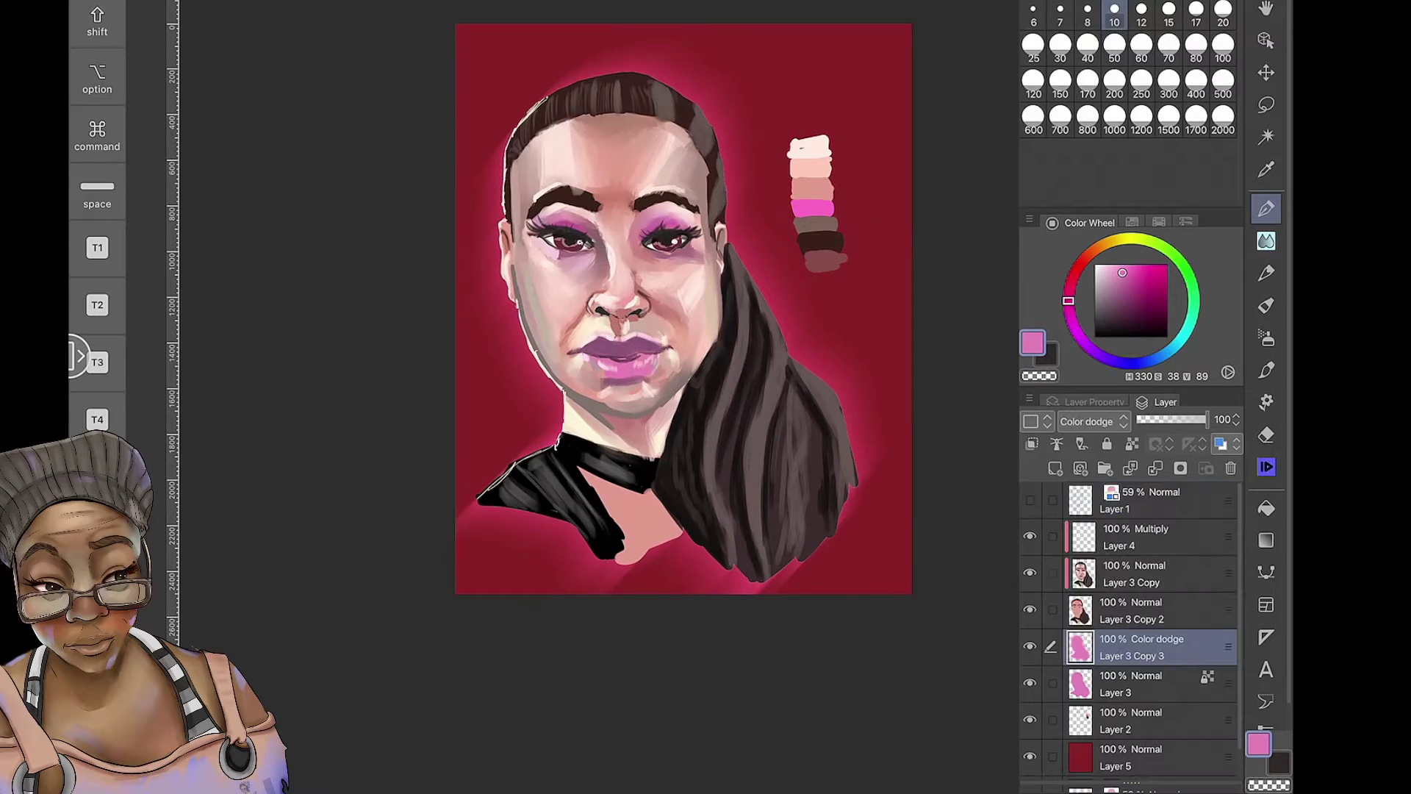
Scatter pink dots around the figure with the Falling Petals brush on a Glow dodge layer behind the portrait
click(1091, 420)
click(1266, 402)
click(1098, 173)
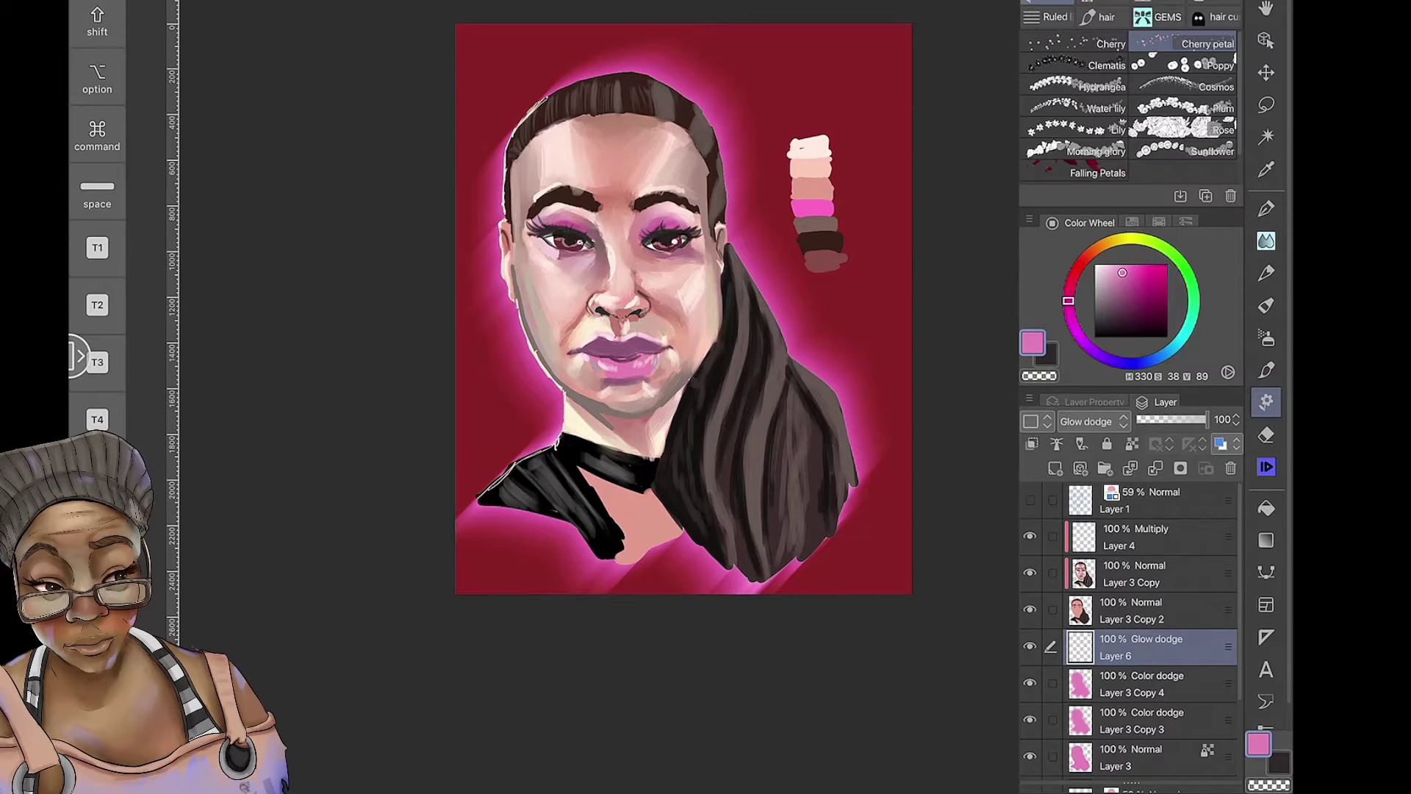
mouse_move(827, 242)
mouse_down()
mouse_move(859, 334)
mouse_move(500, 382)
mouse_up()
Add a Color dodge layer above the Multiply layer and scatter more pink dots over the upper part of the canvas
click(1146, 537)
click(1055, 468)
click(1092, 421)
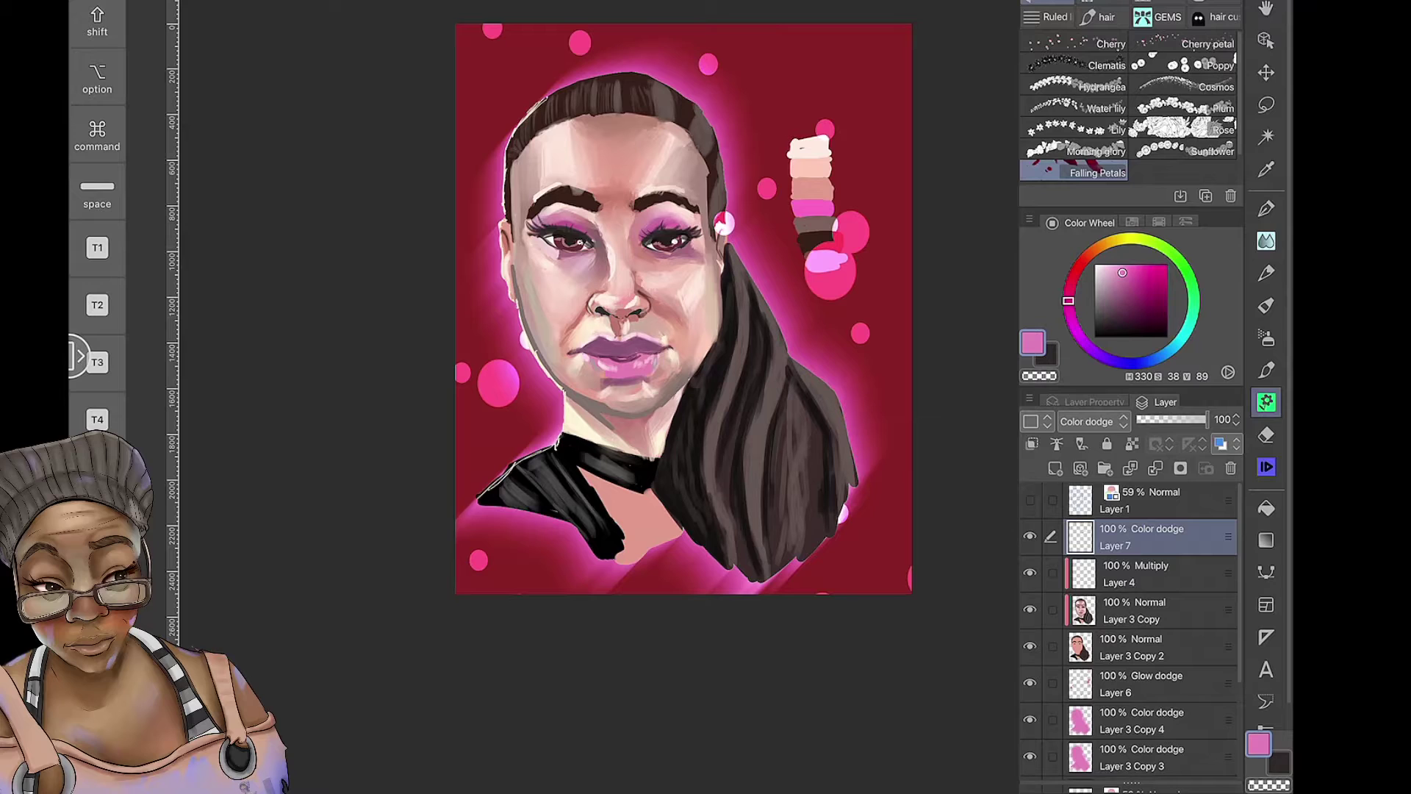
click(1086, 147)
drag(580, 41, 724, 224)
drag(827, 35, 847, 108)
Add two text labels near the canvas's upper edge reading "10" and "100 Heads Challenge"
click(1266, 669)
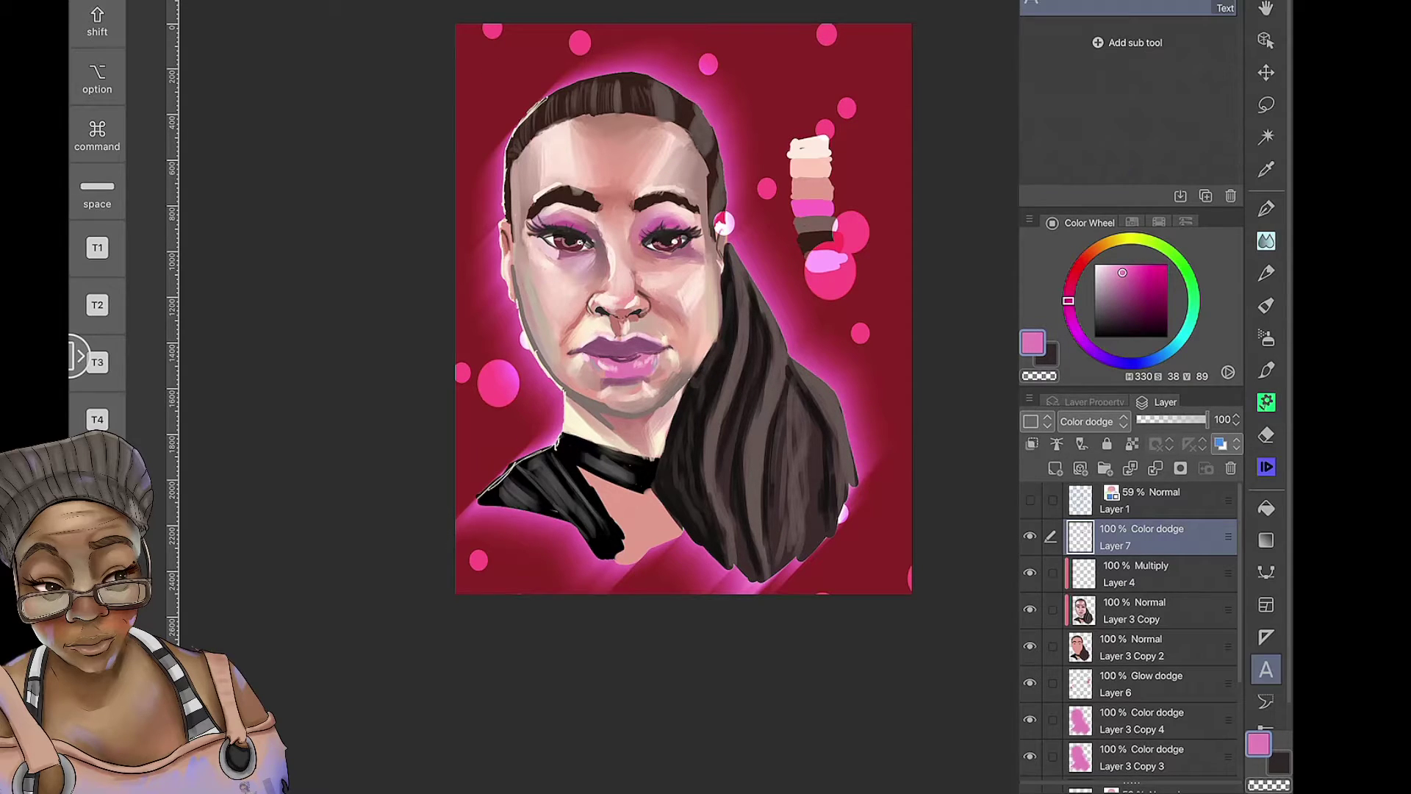
click(489, 65)
text(10)
click(684, 64)
text(100 Heads Challenge)
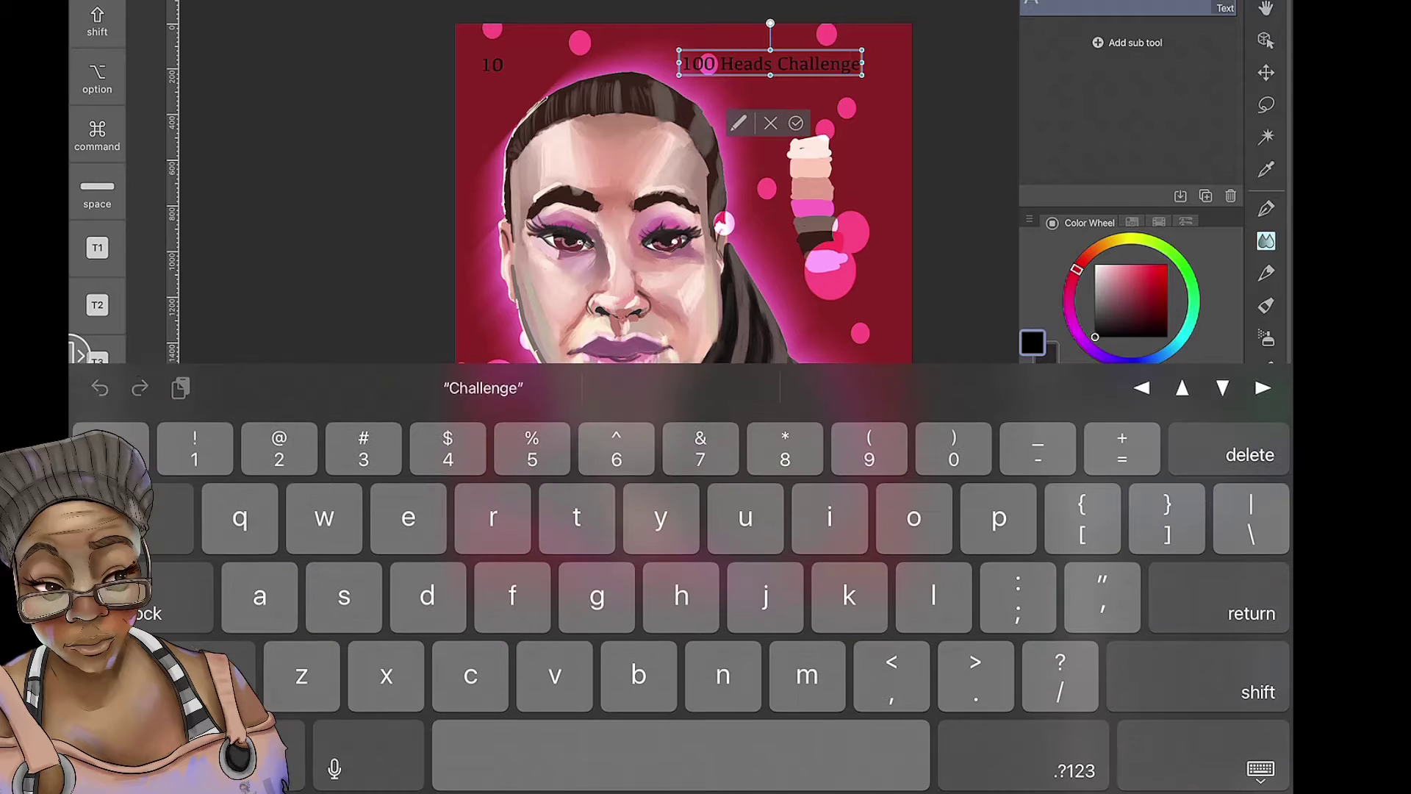
click(786, 123)
Change the number label to "#10" and place the enlarged "100 Heads Challenge" title beside it along the upper edge
click(494, 59)
double_click(499, 59)
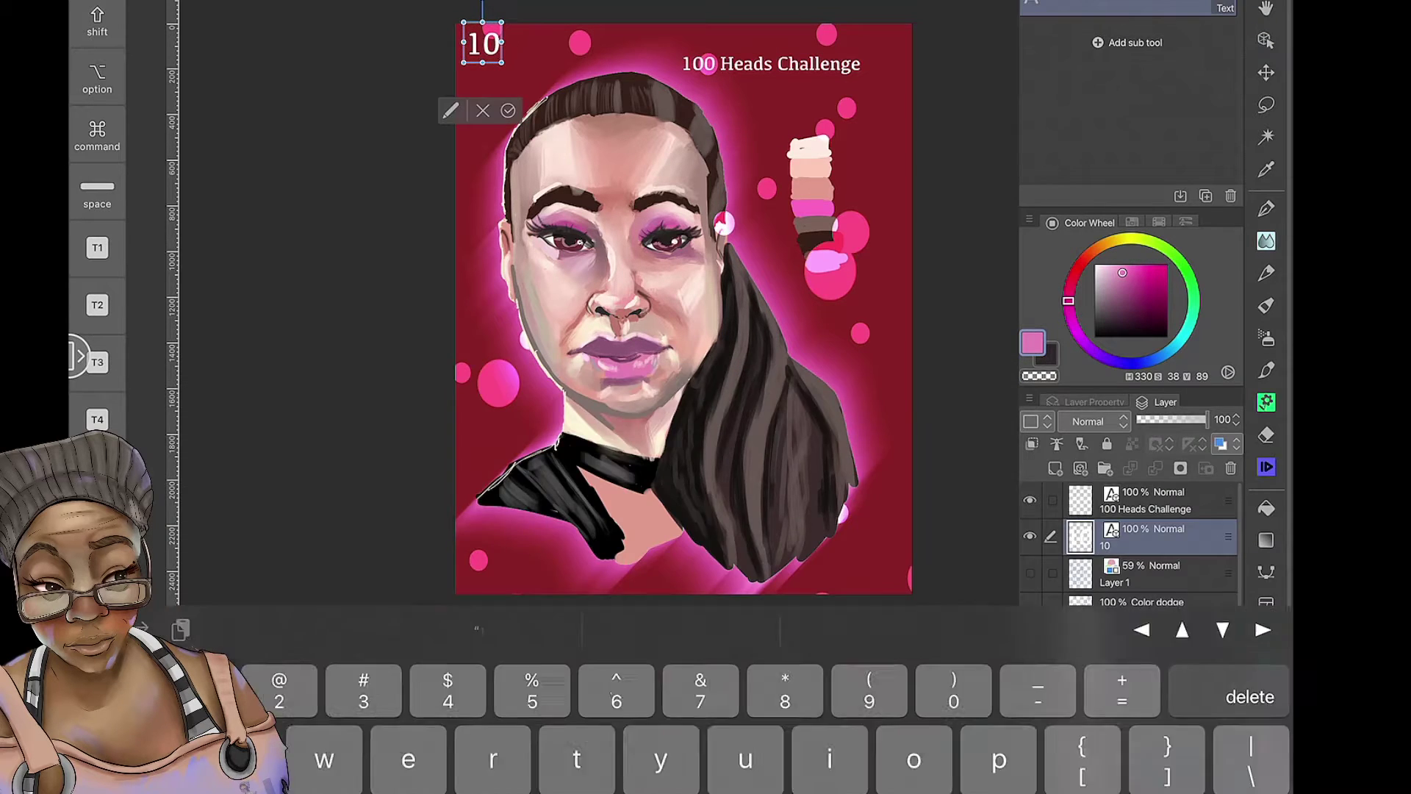
text(#)
click(771, 64)
drag(776, 51, 660, 39)
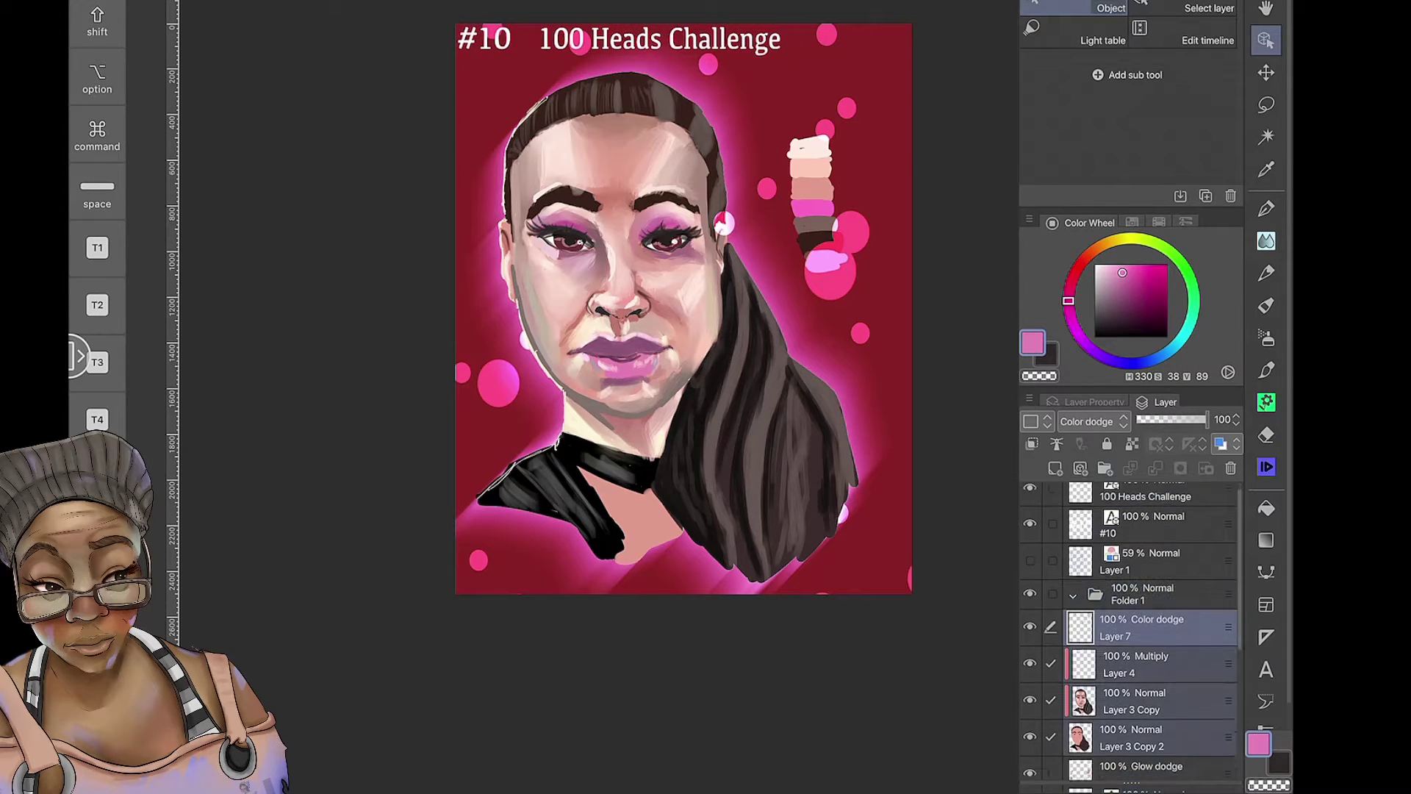
Group the portrait and glow layers into a folder and scale the folder up slightly toward the lower right
key(ctrl+g)
key(ctrl+t)
drag(911, 593, 928, 630)
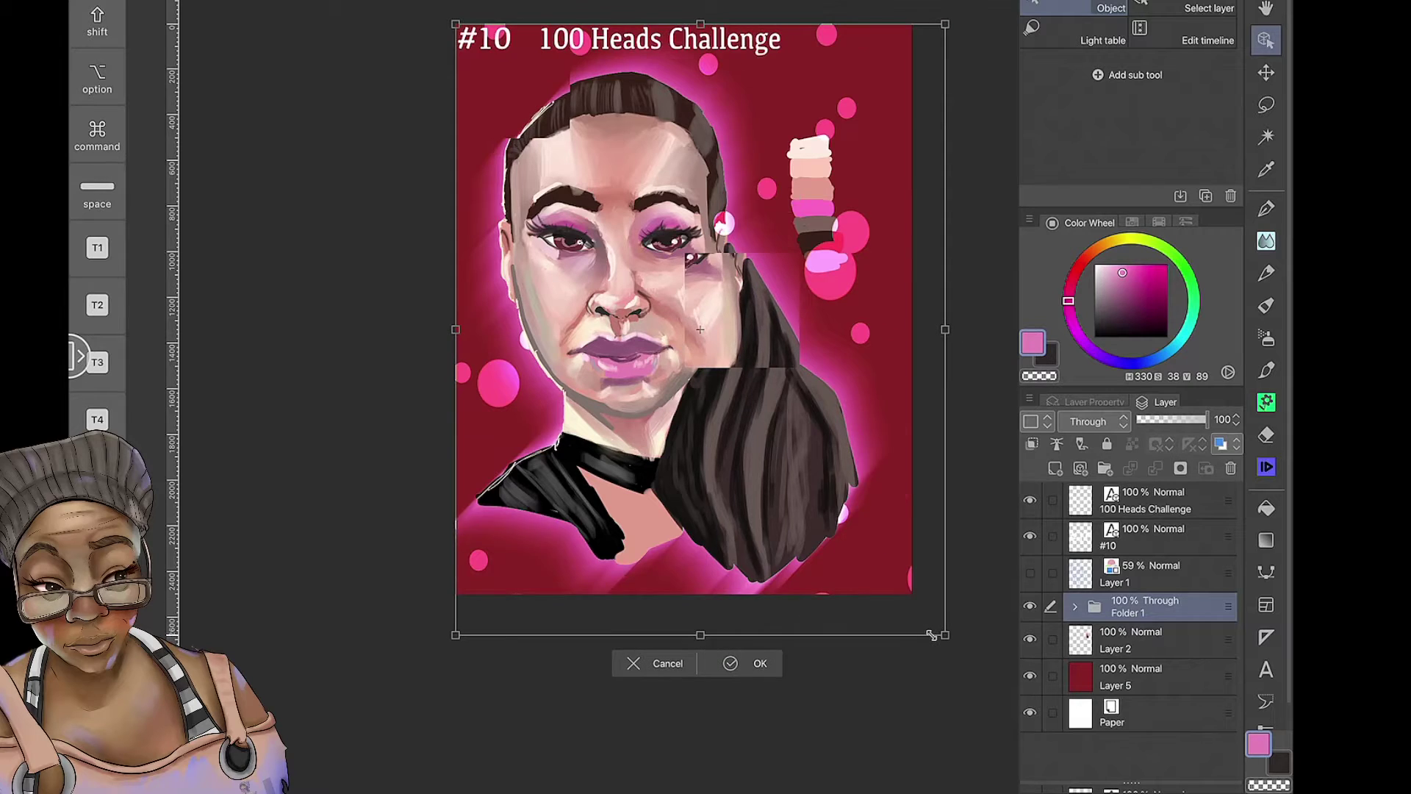
click(744, 622)
Browse the saved artworks in the works library
click(658, 39)
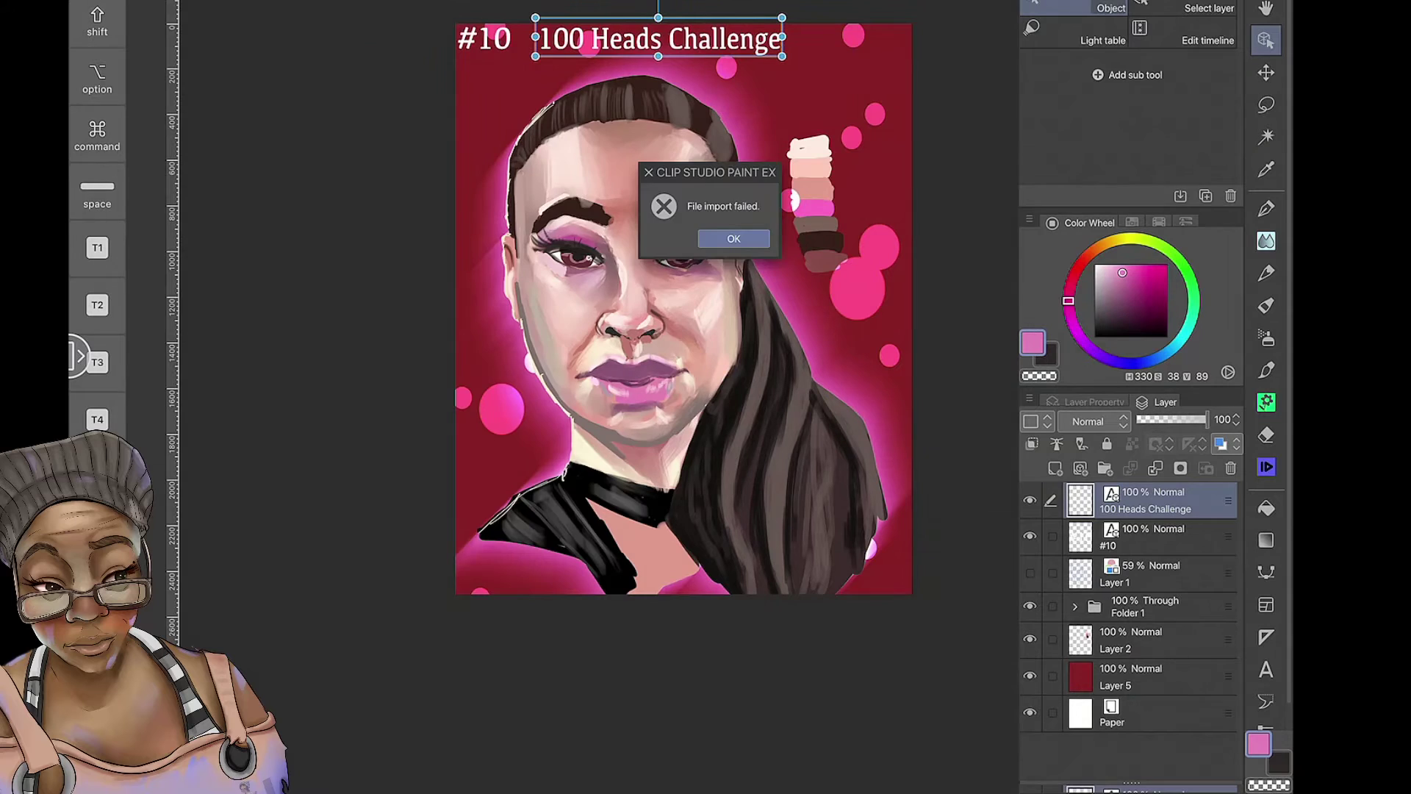
click(1146, 573)
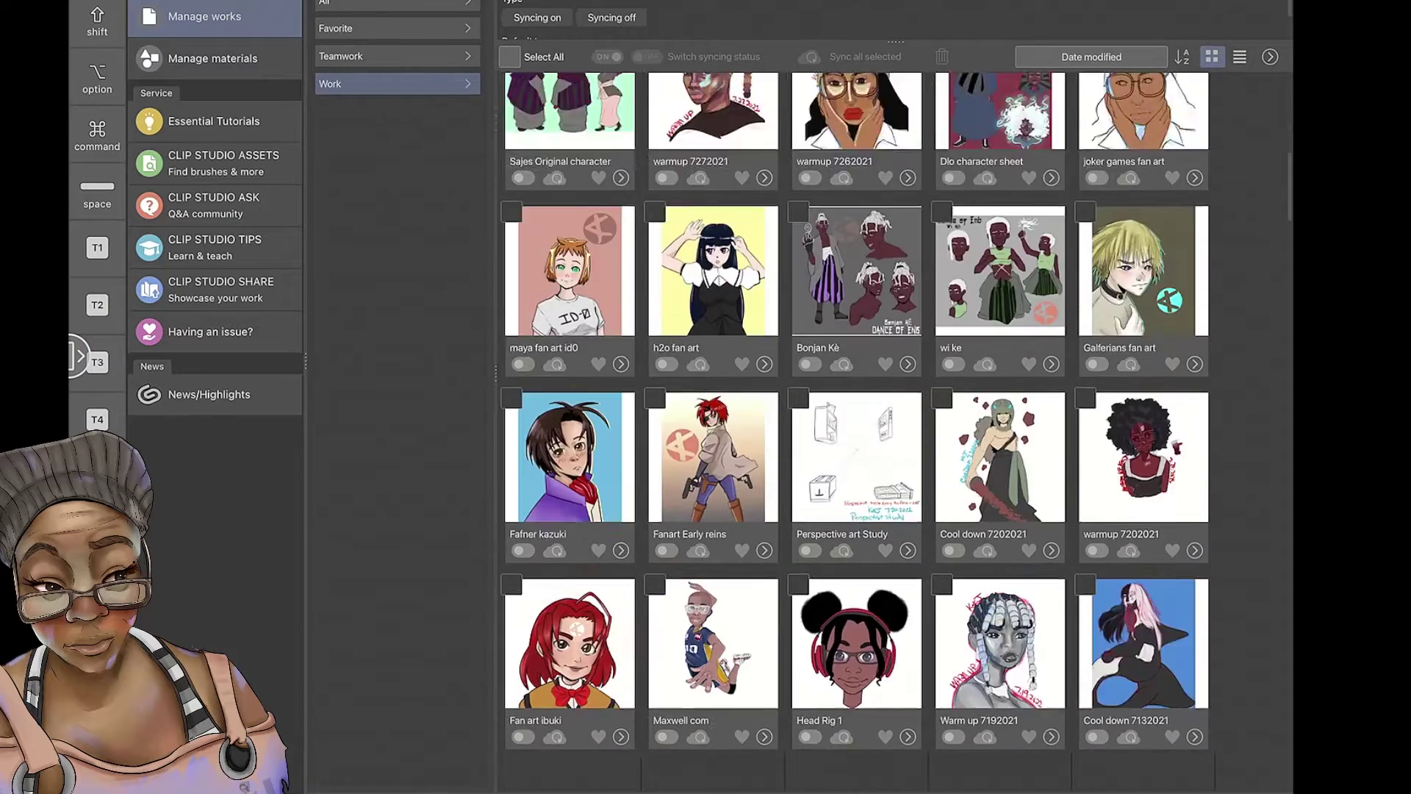
scroll(856, 411, down, 5)
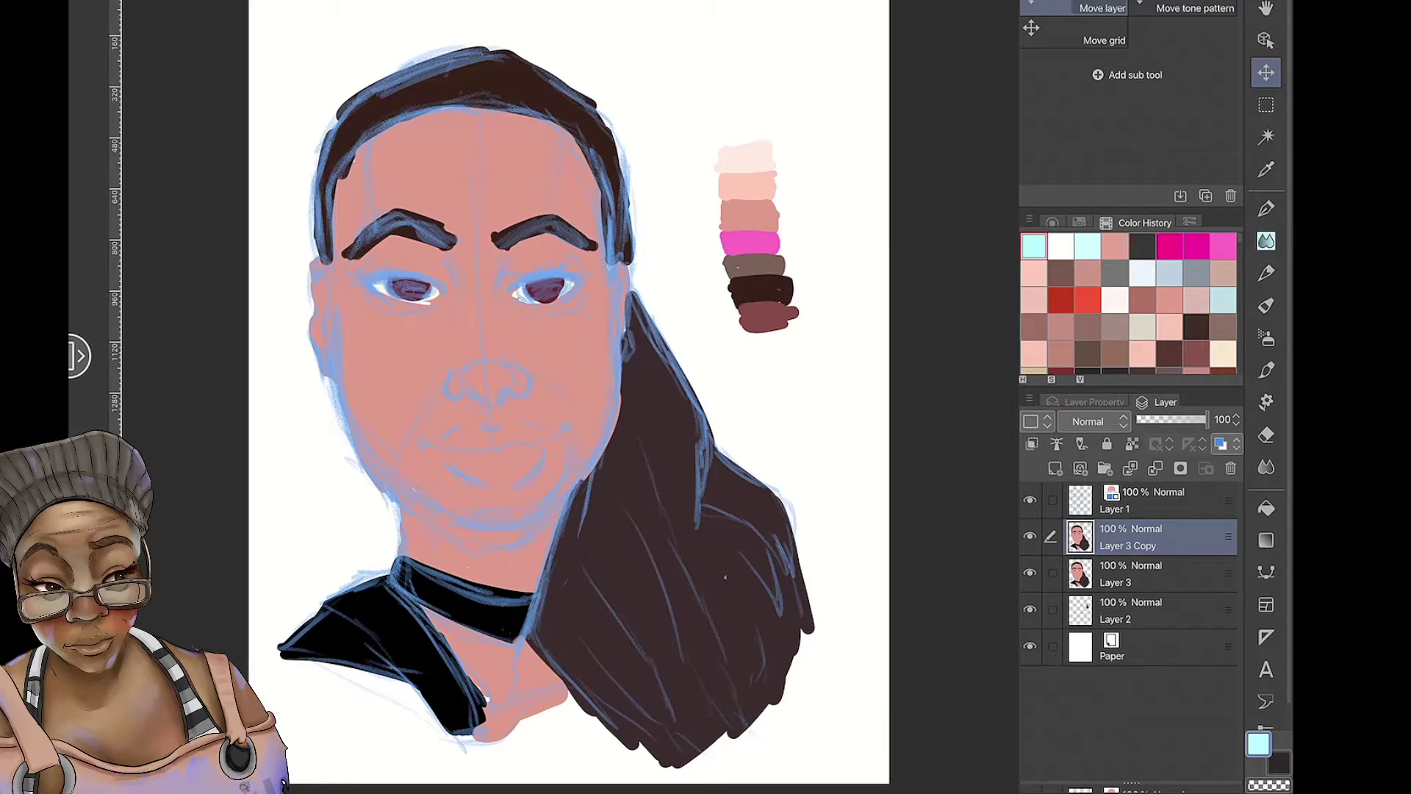
Check the portrait mirrored horizontally and back, and merge the Layer 3 copy into Layer 3
click(80, 356)
click(143, 329)
click(143, 329)
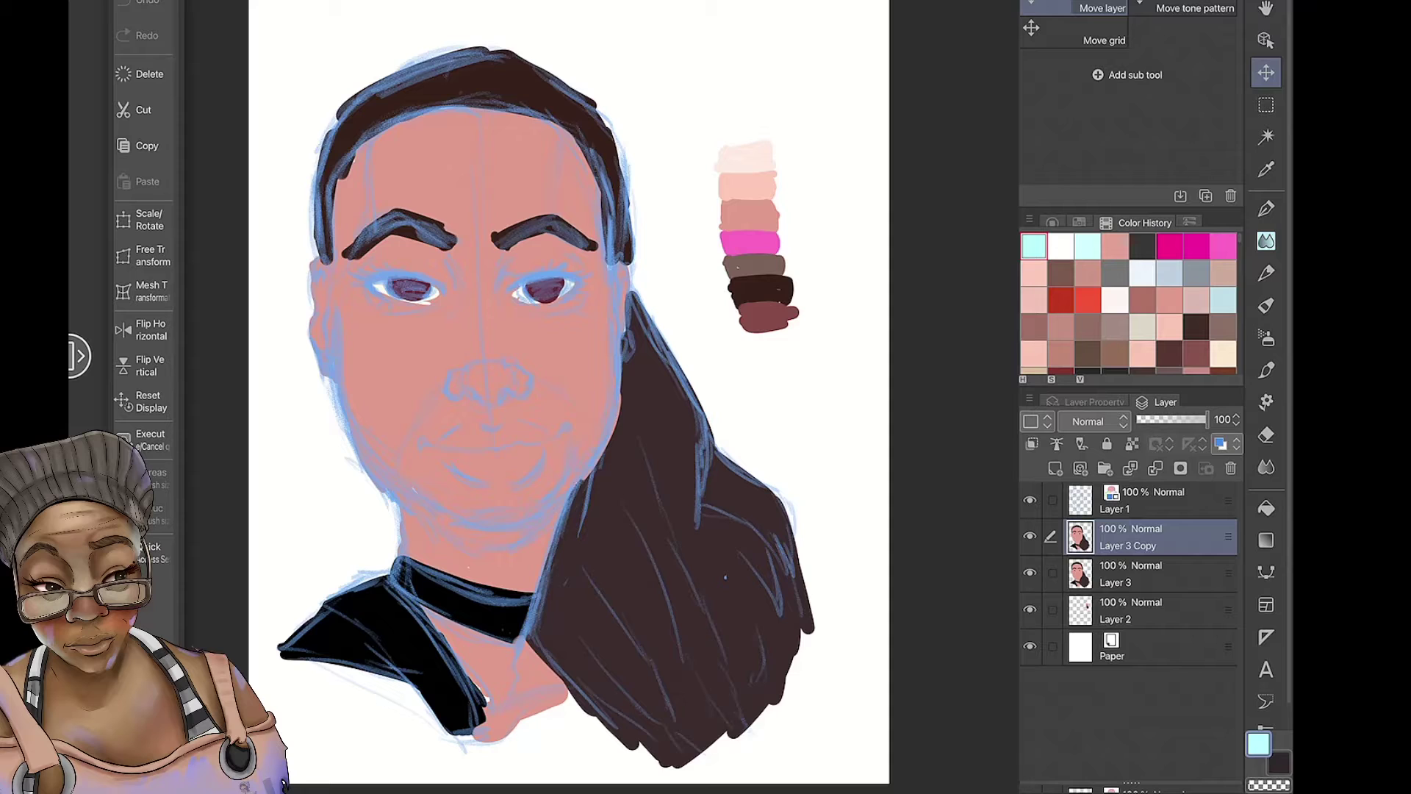
click(79, 356)
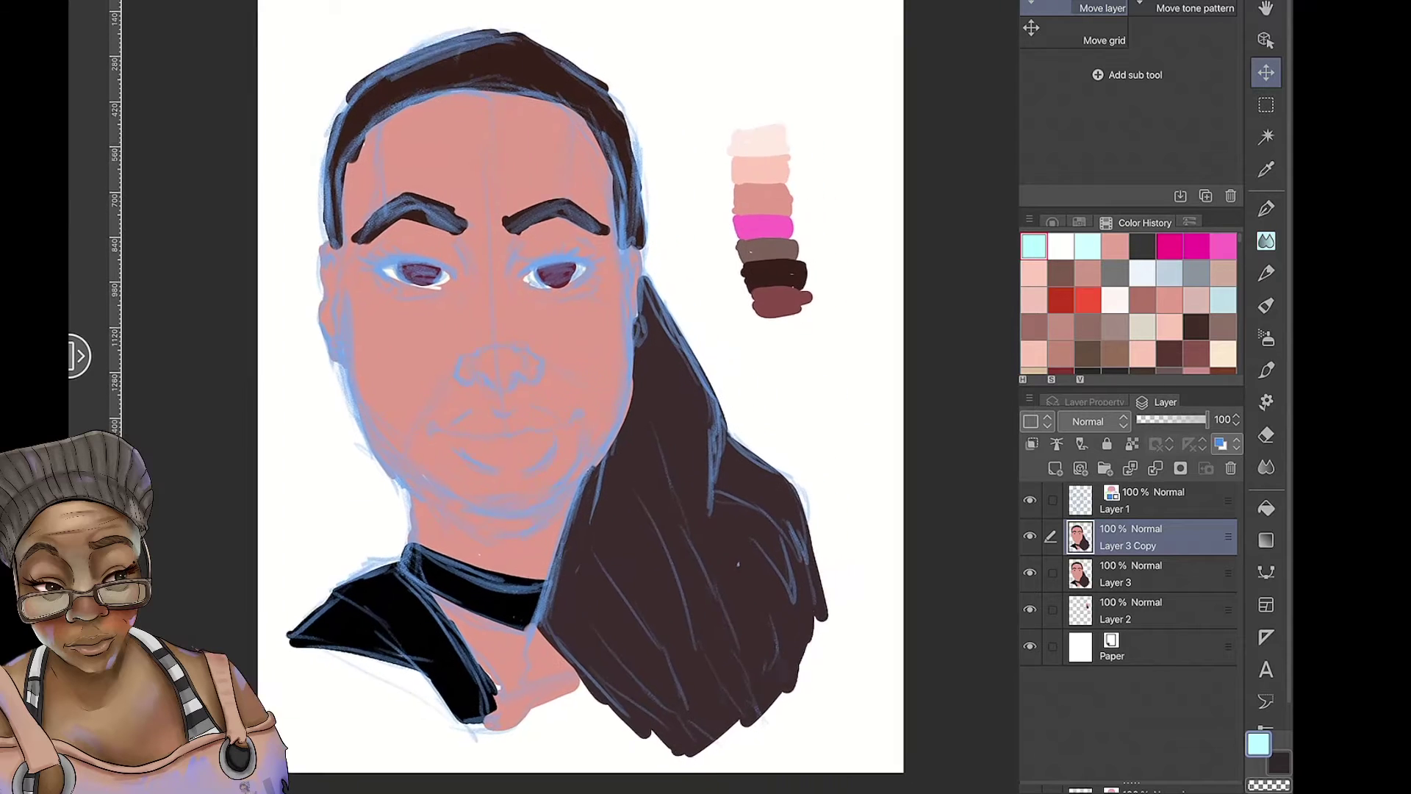
key(ctrl+e)
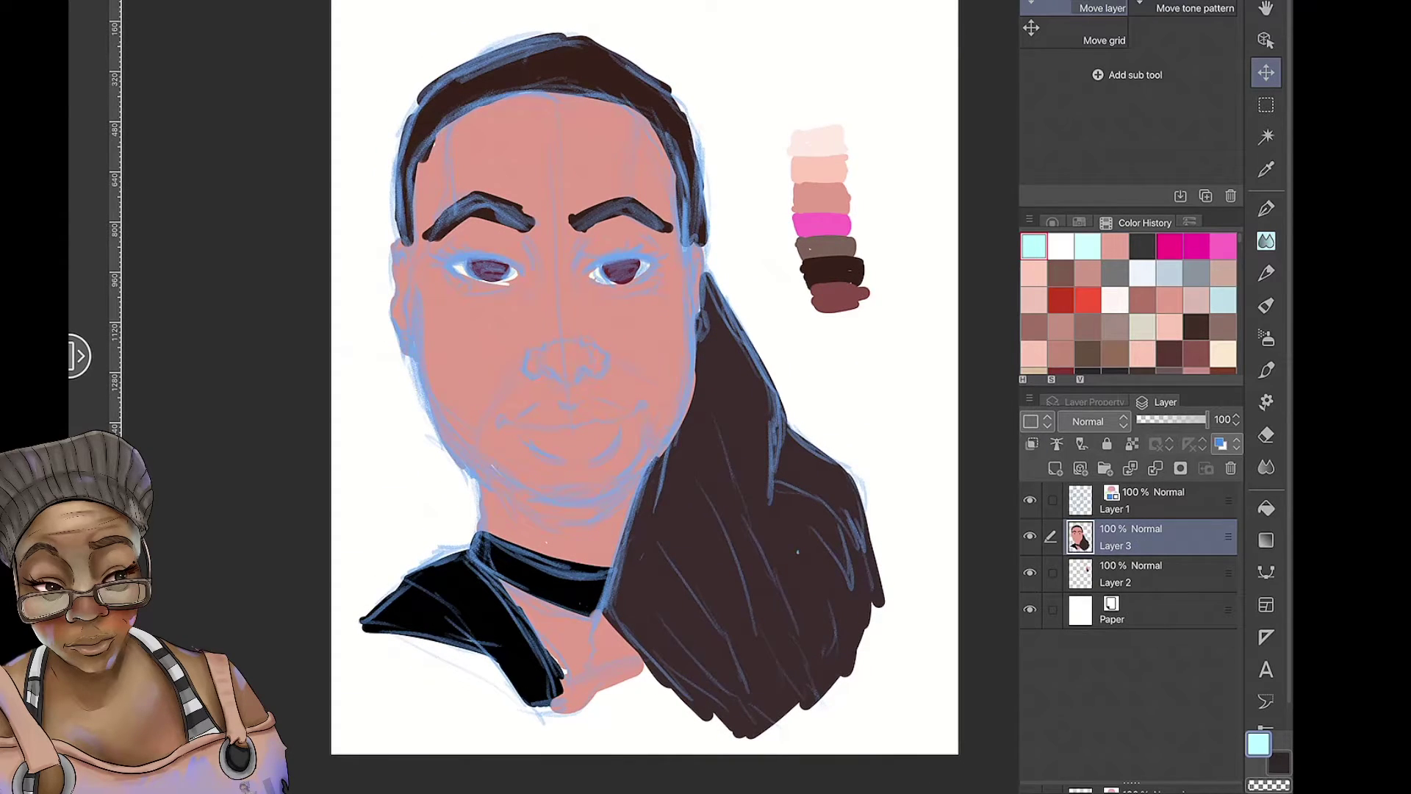
Lasso the eye and eyebrow farther from the ponytail on the sketch and Layer 3, rotate them slightly, and restore the unmirrored view
key(m)
drag(610, 177, 614, 180)
key(ctrl+t)
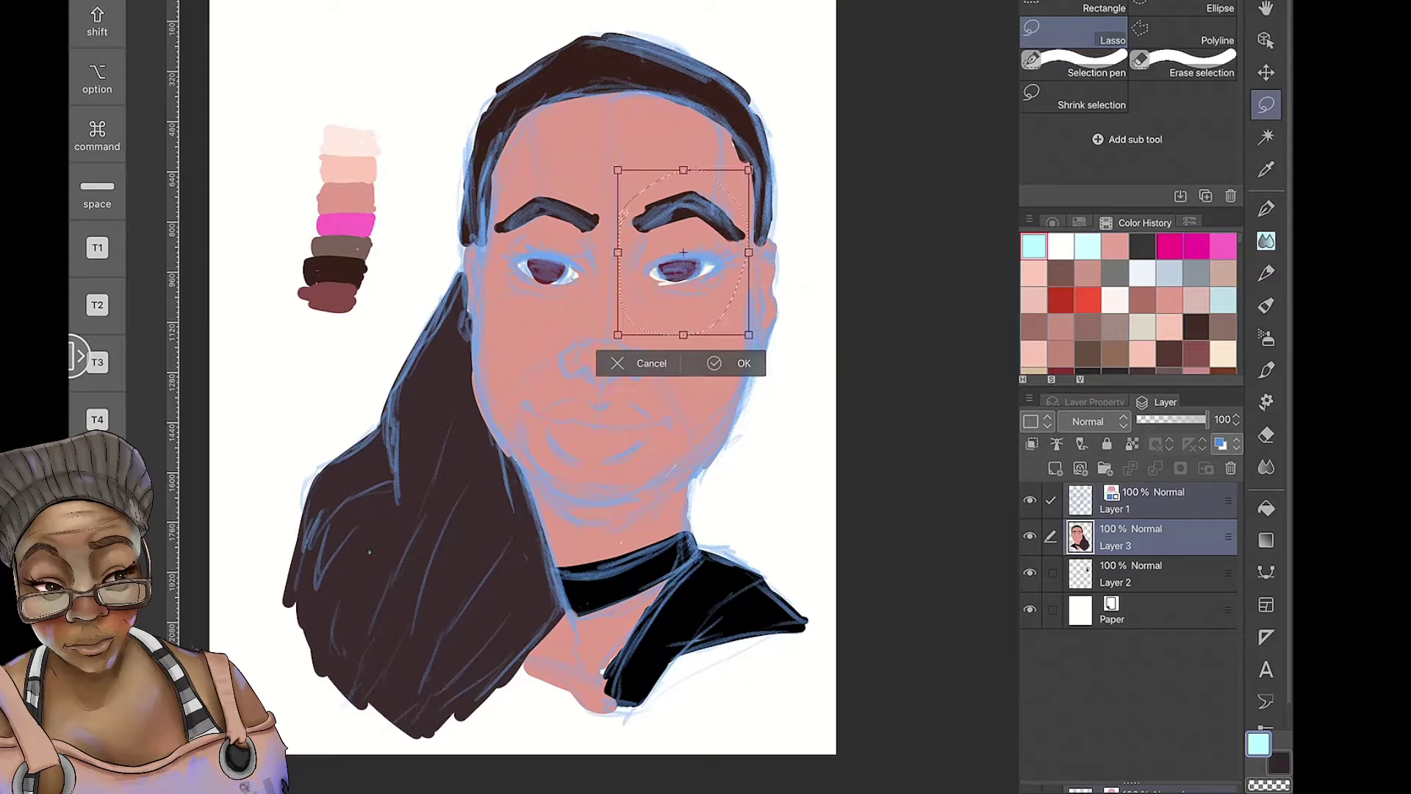
mouse_move(691, 213)
mouse_down()
mouse_move(694, 225)
mouse_move(702, 175)
mouse_up()
key(Return)
key(b)
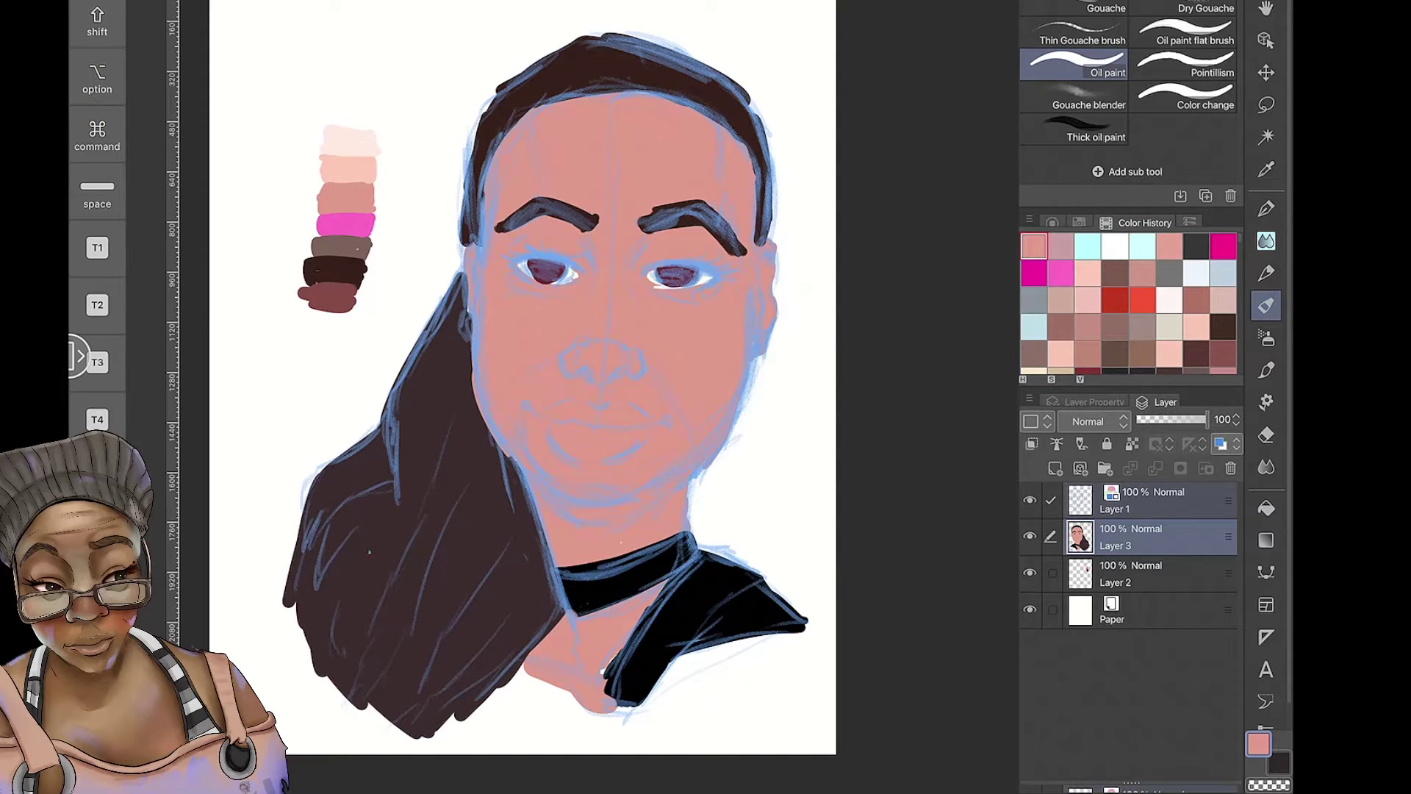
click(200, 329)
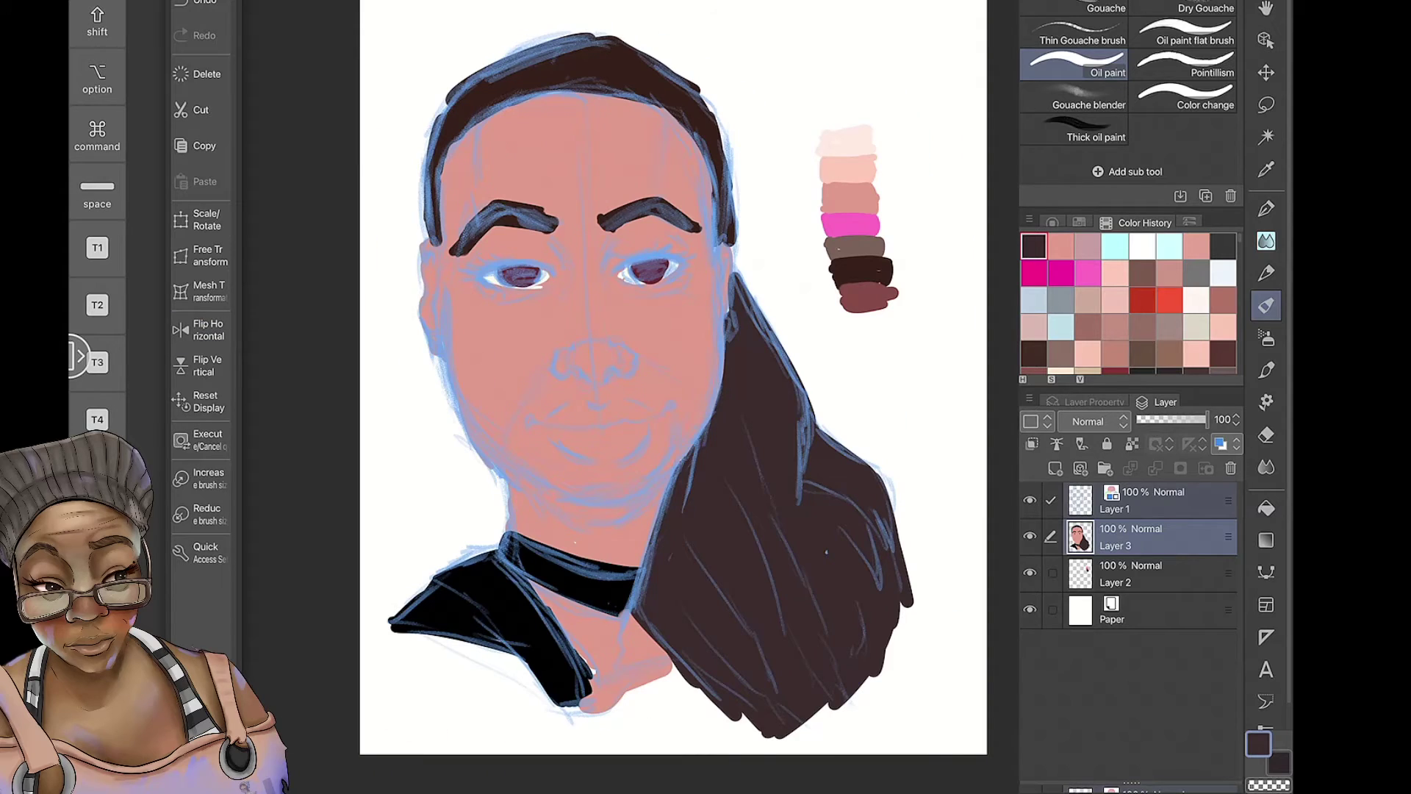
Paint dusky mauve shadows (H358 S21 V52) along the jaw, neck, nose and sides of the face on the clipped Layer 3 Copy
click(1266, 369)
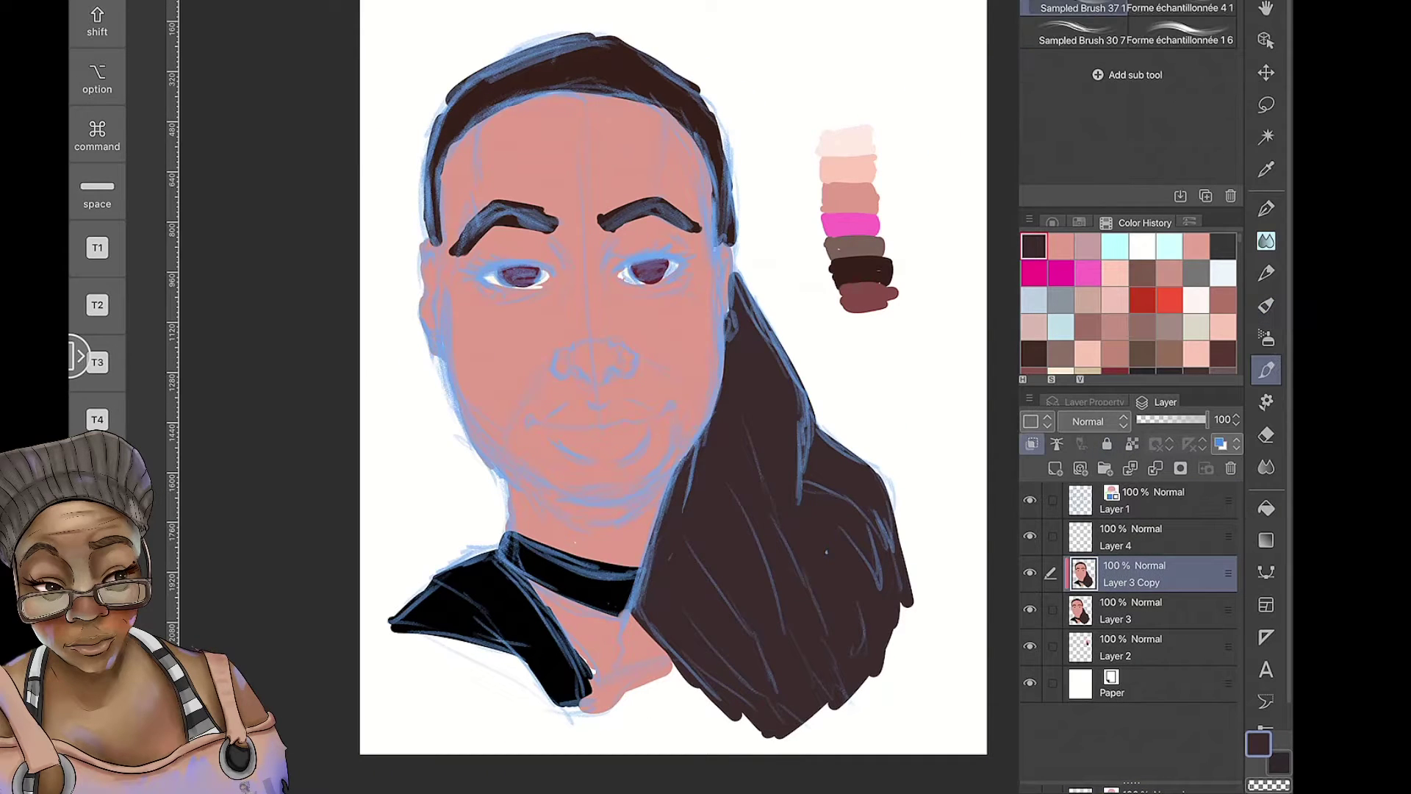
alt+click(684, 278)
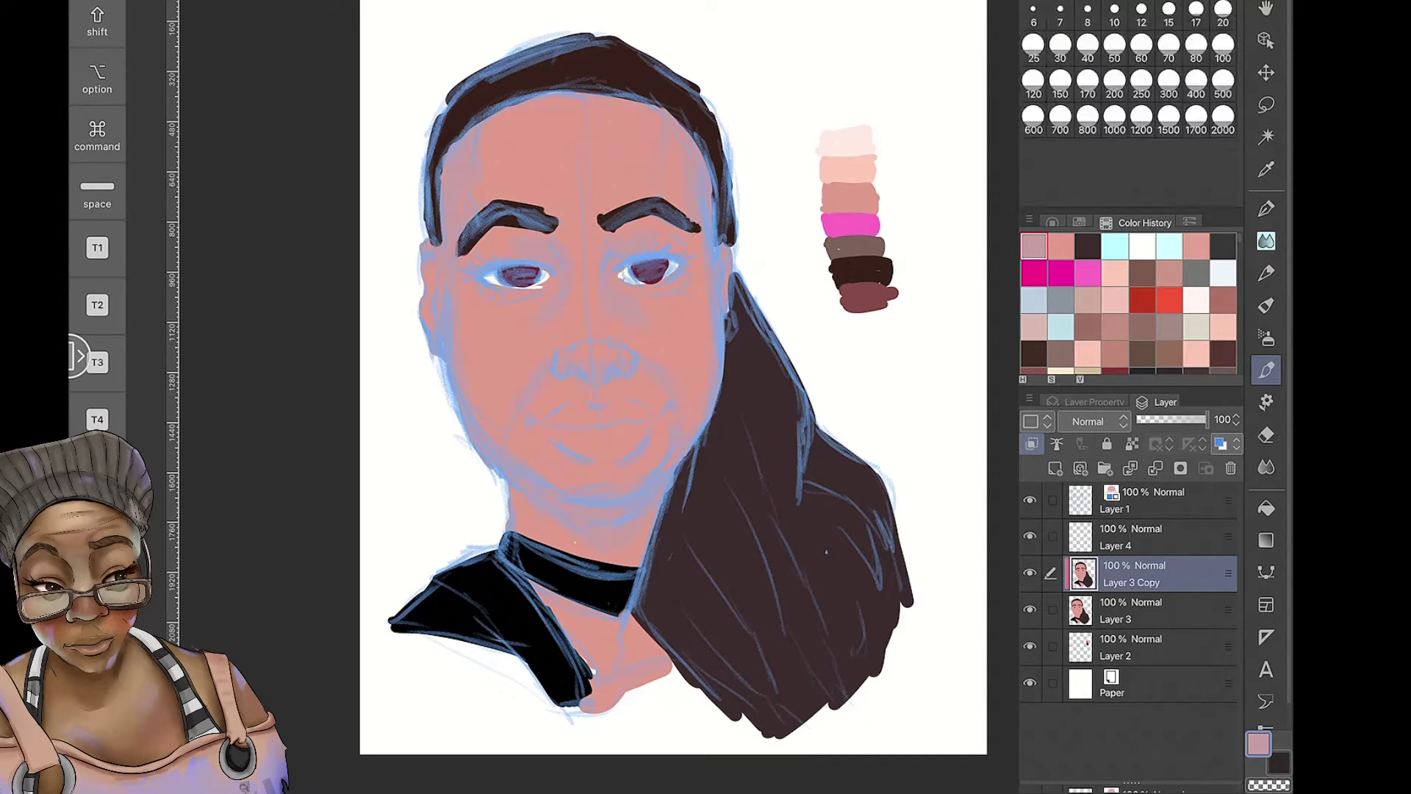
click(1052, 222)
mouse_move(450, 294)
mouse_down()
mouse_move(507, 470)
mouse_move(654, 500)
mouse_up()
drag(514, 482, 558, 551)
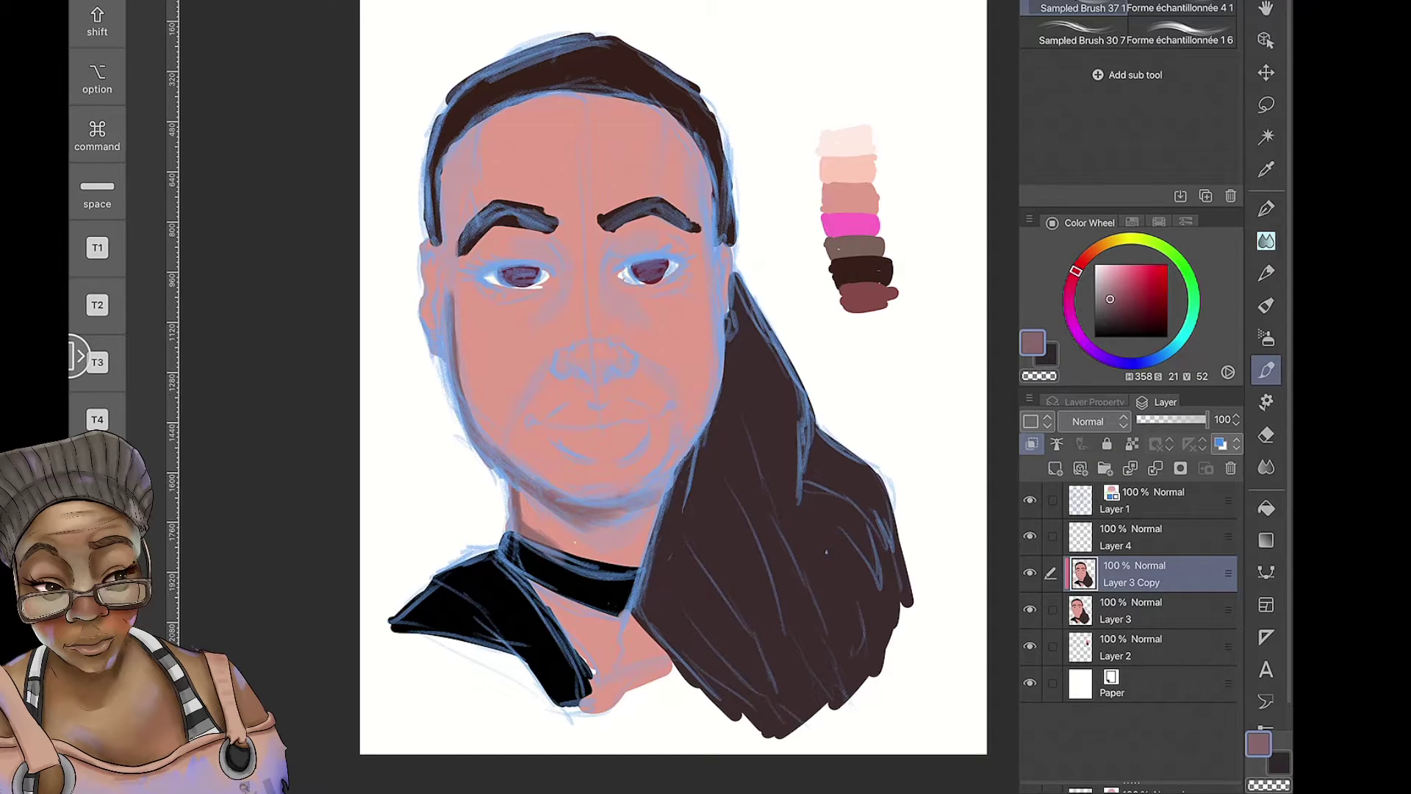
drag(559, 360, 599, 378)
drag(710, 257, 719, 368)
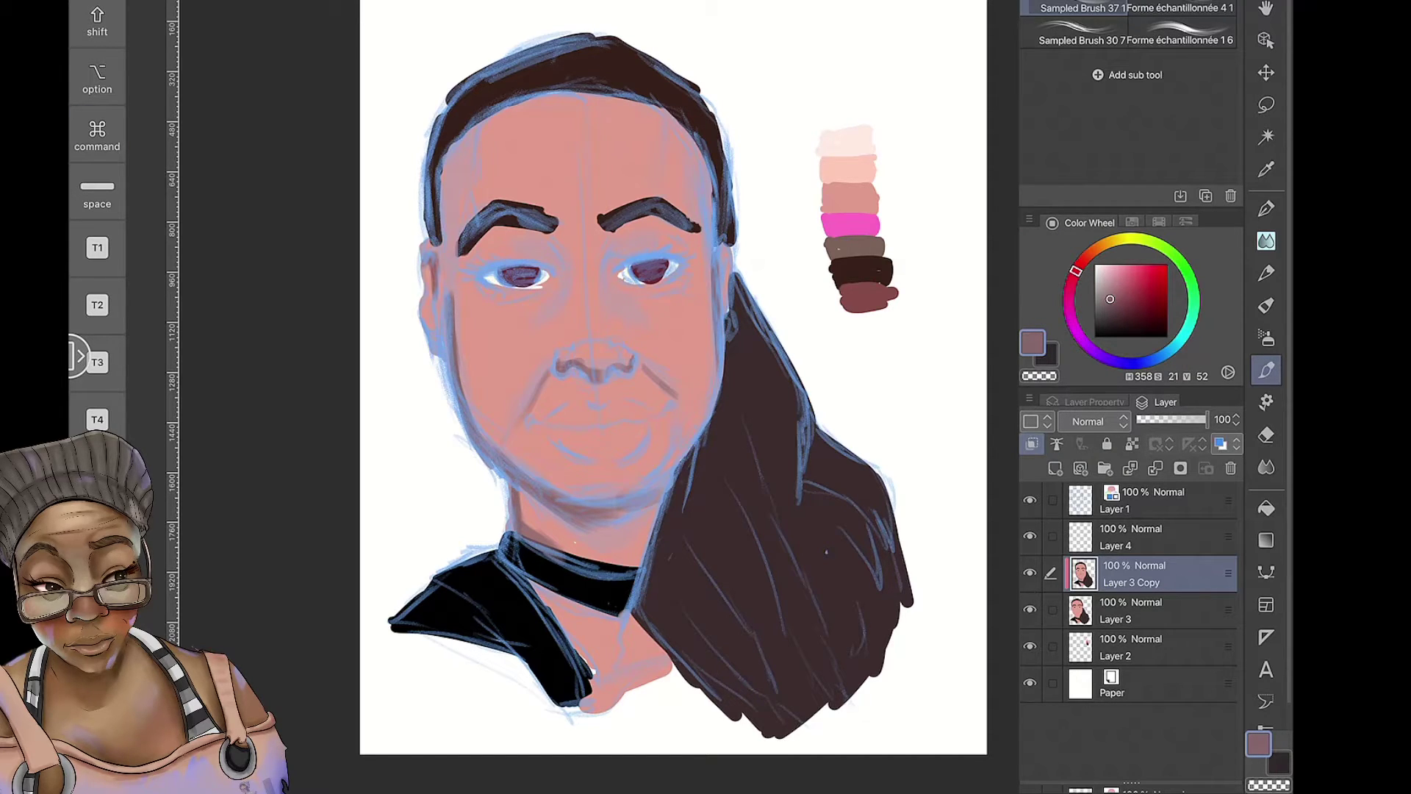
Shade the collar opening, upper chest and both temples with the same dusky mauve
drag(544, 581, 610, 706)
drag(573, 610, 666, 673)
drag(694, 140, 706, 272)
drag(706, 184, 709, 247)
drag(470, 132, 444, 336)
Shade the inner eye sockets and under-eye areas, and deepen the shadows under the jaw, neck and chest
drag(562, 246, 533, 272)
mouse_move(639, 235)
mouse_down()
mouse_move(606, 272)
mouse_move(485, 309)
mouse_up()
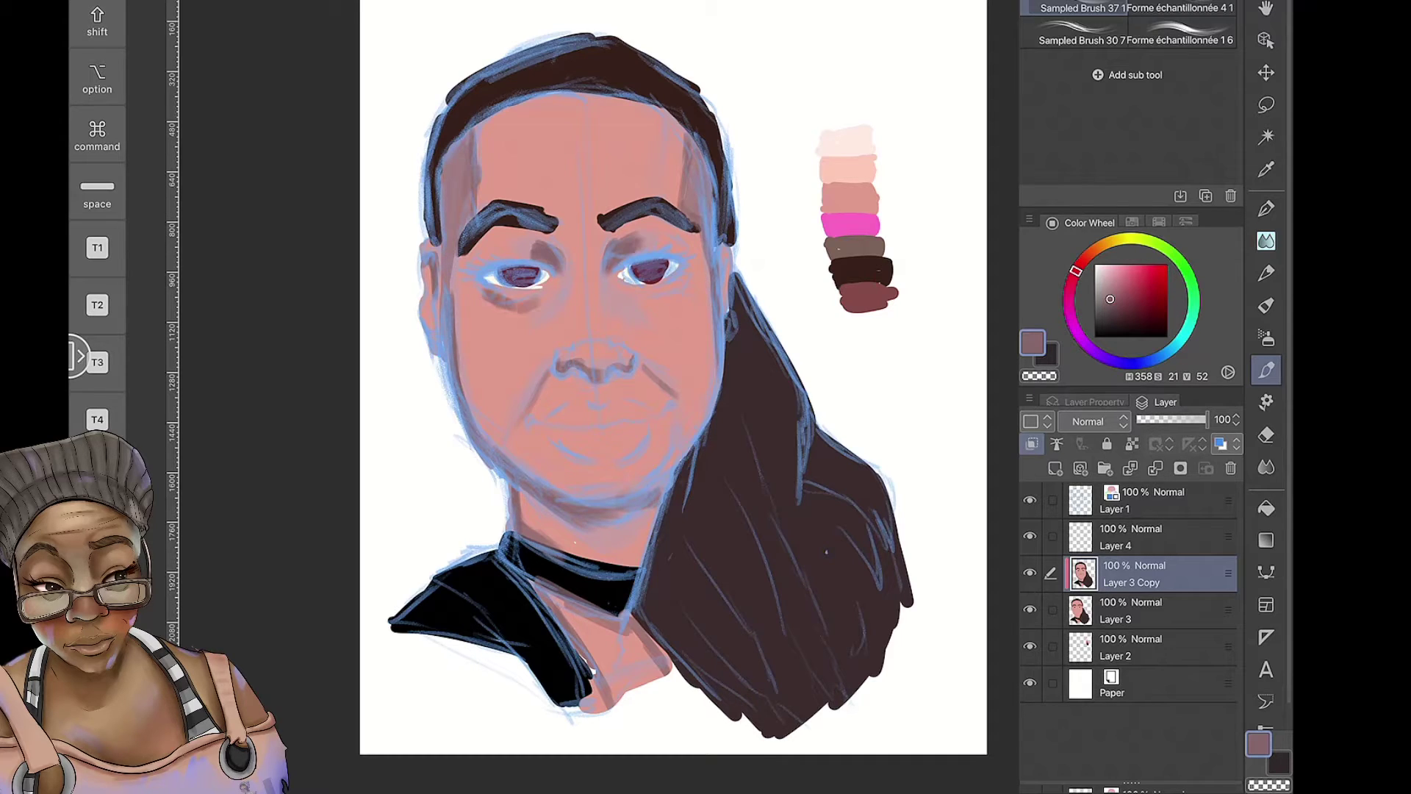
drag(628, 288, 684, 298)
drag(525, 489, 521, 526)
drag(547, 599, 639, 639)
drag(714, 364, 716, 404)
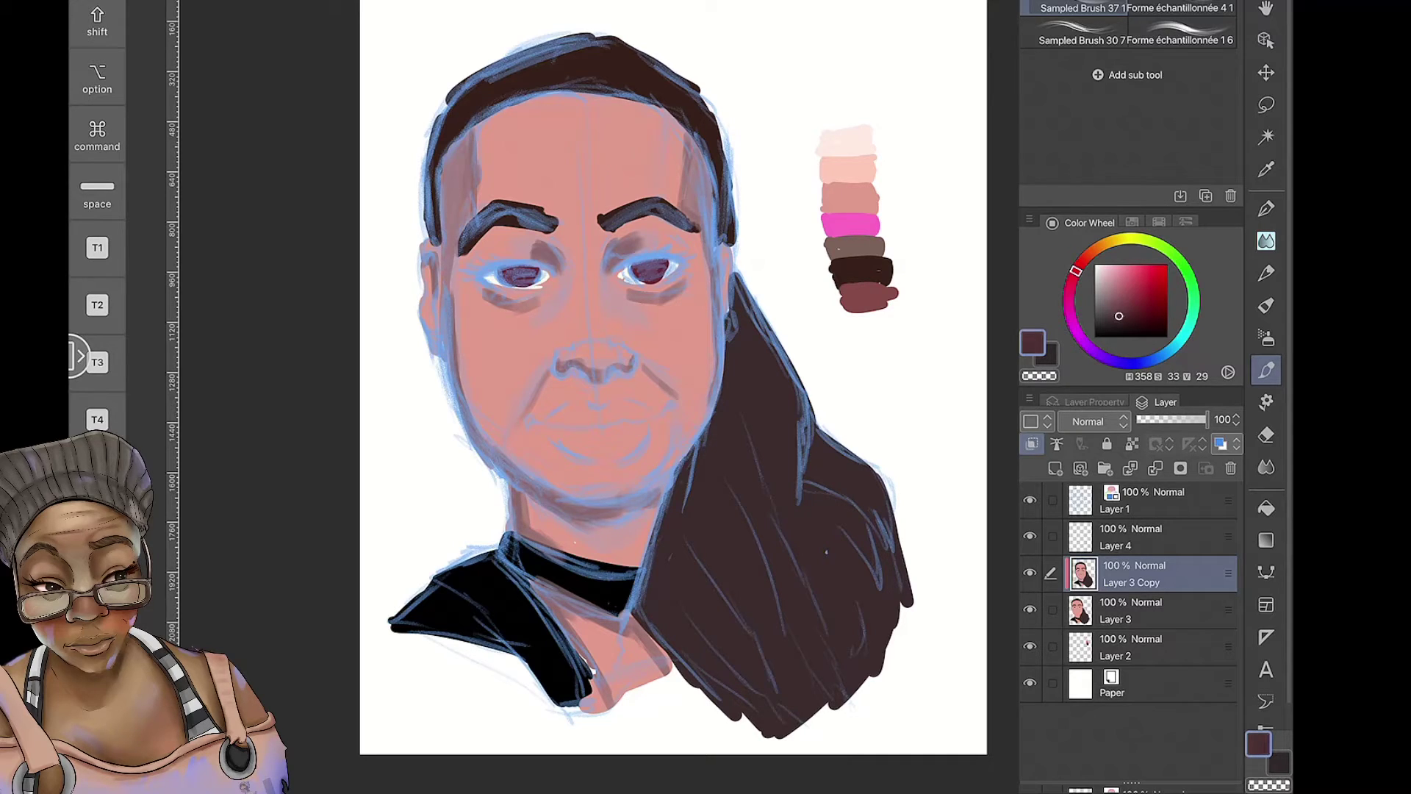
Paint cream highlights (H28 S21 V87) on the eyelids, nose and folds beside the mouth
click(1097, 248)
drag(1109, 299, 1110, 273)
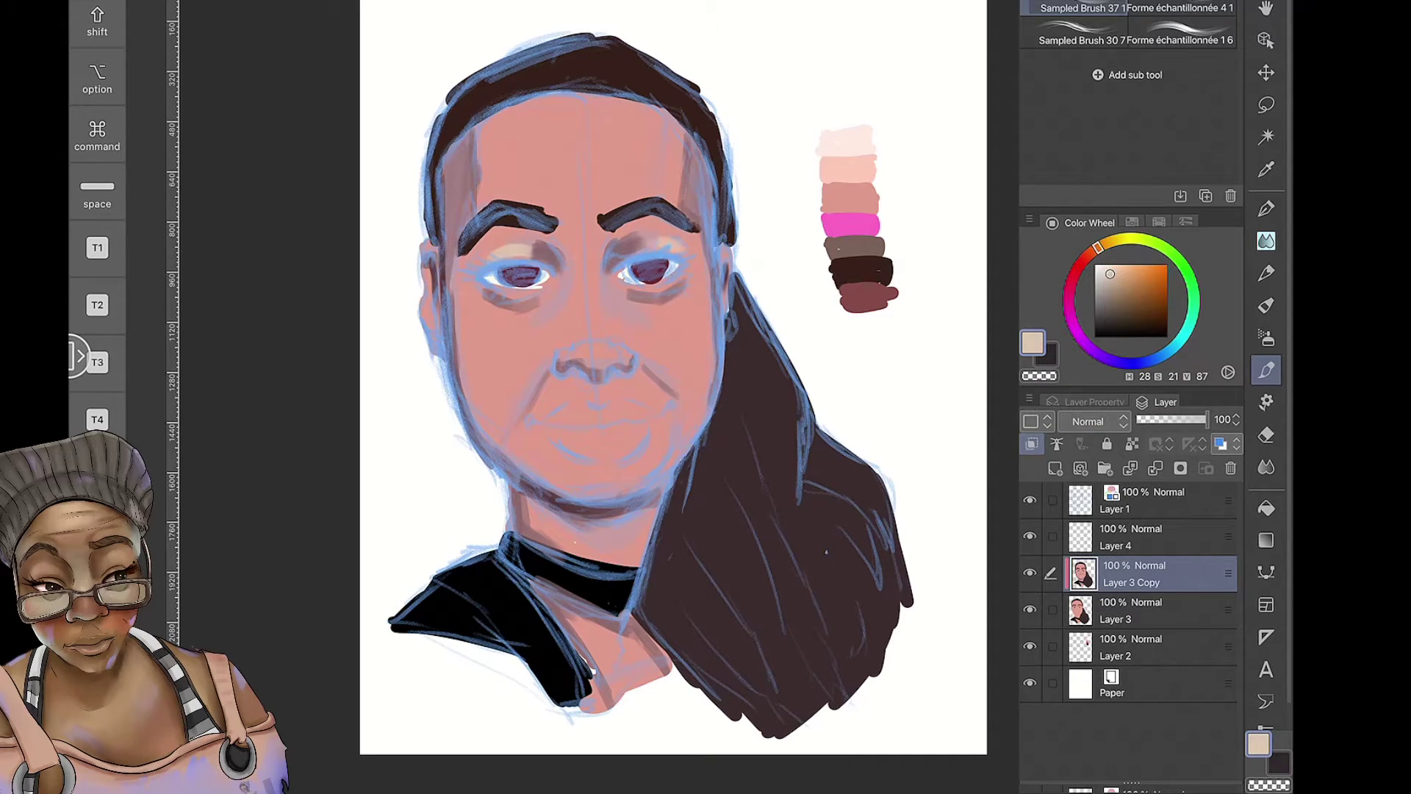
drag(566, 360, 625, 349)
mouse_move(584, 268)
mouse_down()
mouse_move(599, 342)
mouse_move(540, 411)
mouse_up()
drag(632, 371, 665, 408)
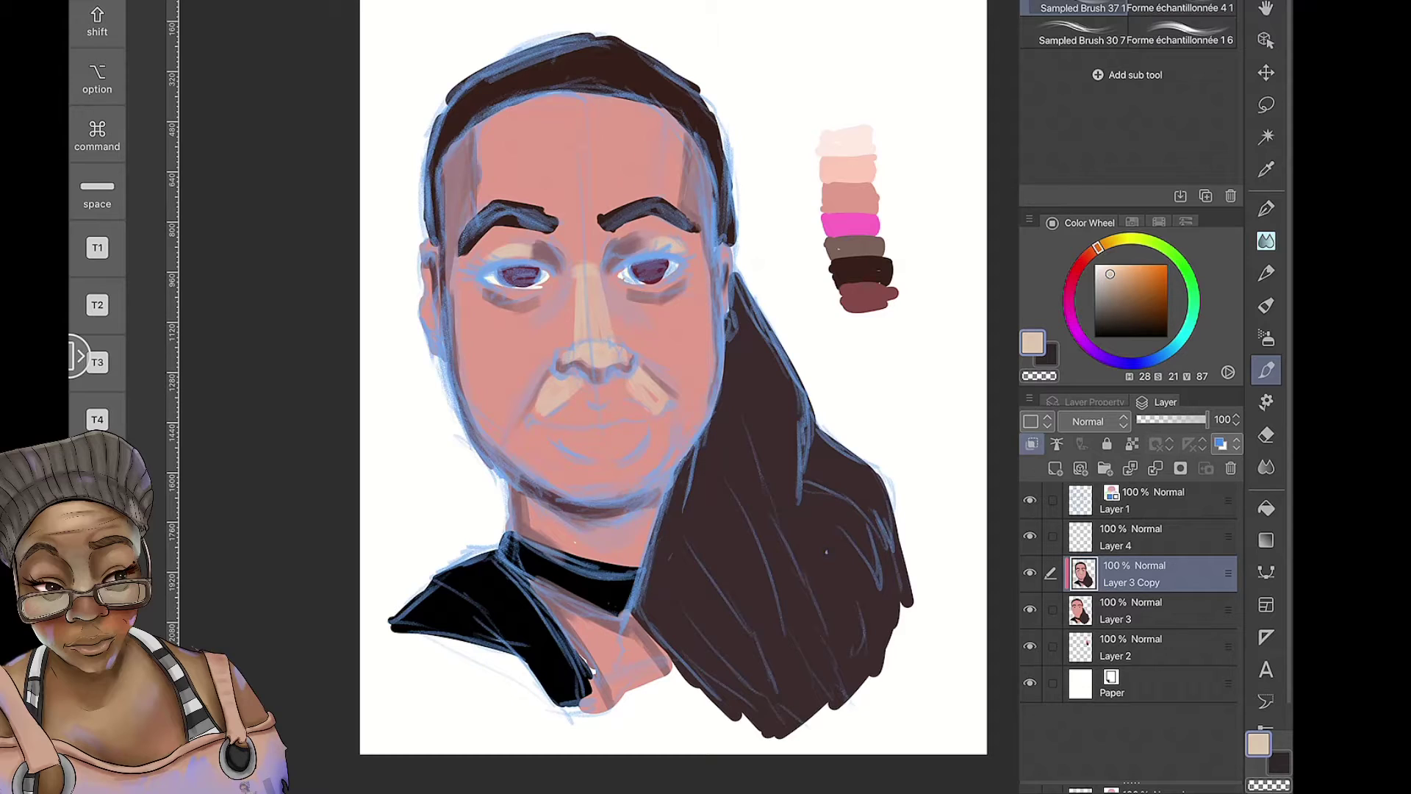
Cover the cheeks, forehead, chin and area around the mouth with the cream skin tone
drag(485, 308, 511, 404)
drag(668, 294, 683, 397)
drag(515, 140, 673, 136)
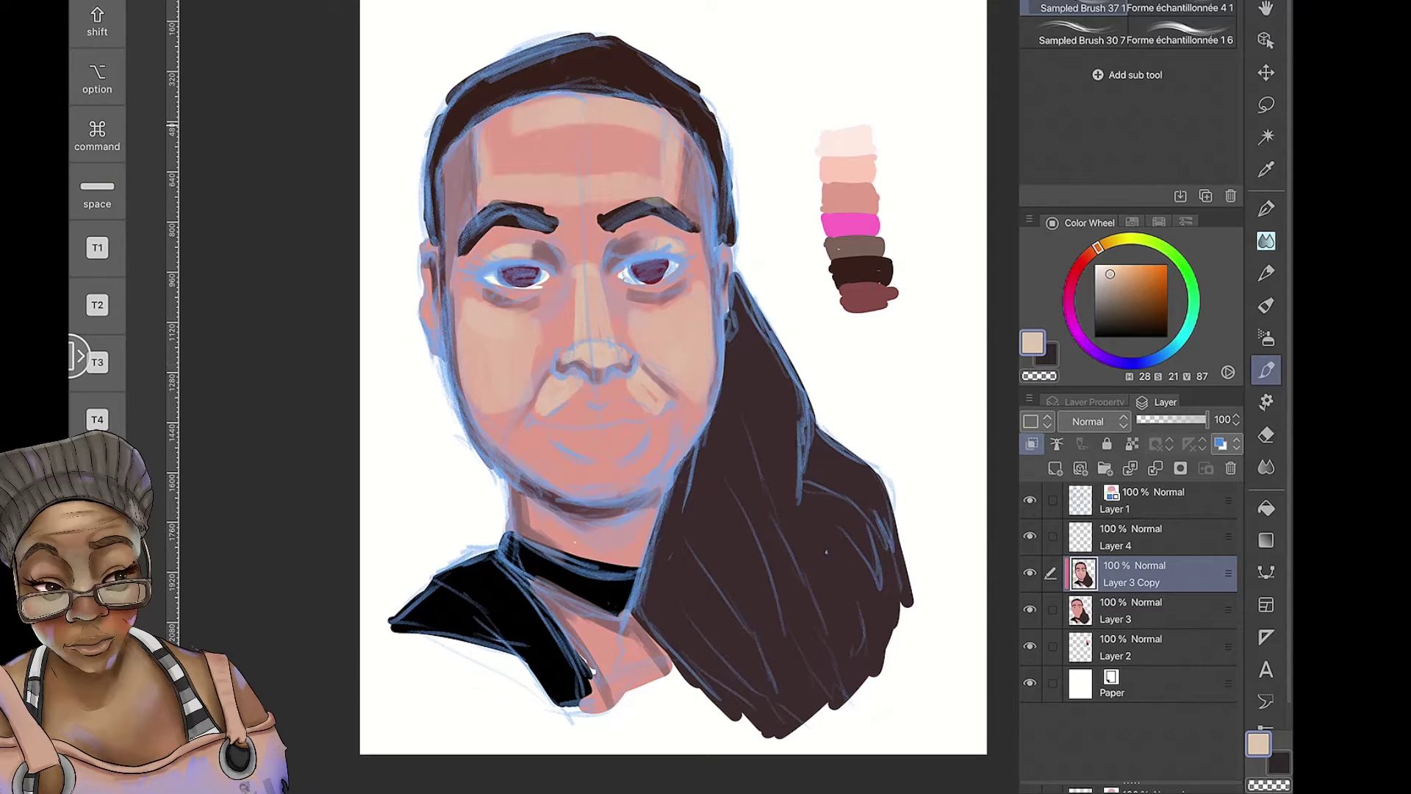
drag(489, 177, 588, 99)
drag(584, 121, 661, 180)
drag(580, 510, 639, 470)
drag(544, 489, 584, 470)
drag(643, 441, 661, 485)
drag(540, 452, 577, 474)
Shade the lower cheeks on both sides of the mouth with a warm red (H7 S44 V80)
alt+click(602, 465)
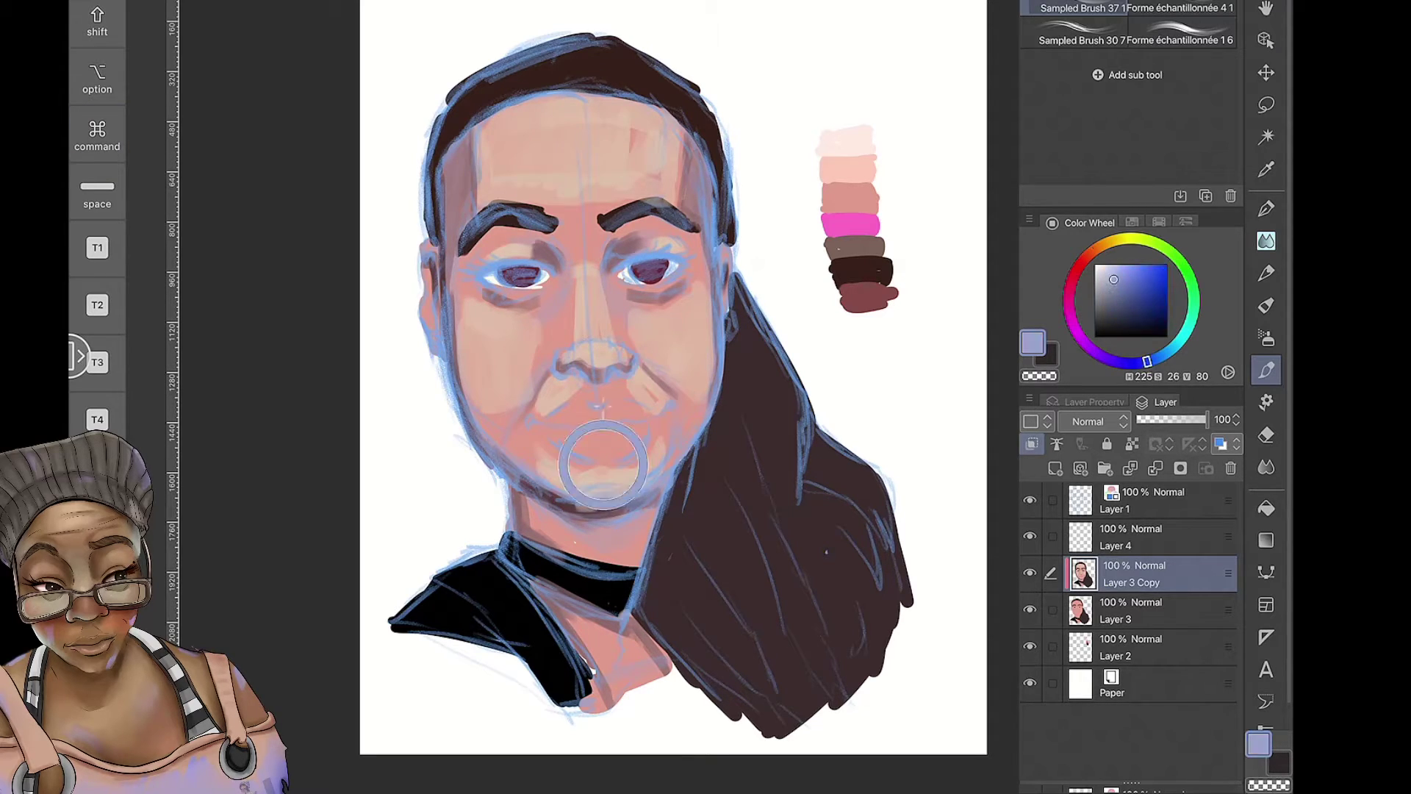
alt+click(603, 464)
drag(515, 426, 540, 471)
drag(683, 393, 680, 471)
drag(514, 426, 515, 459)
drag(514, 372, 529, 433)
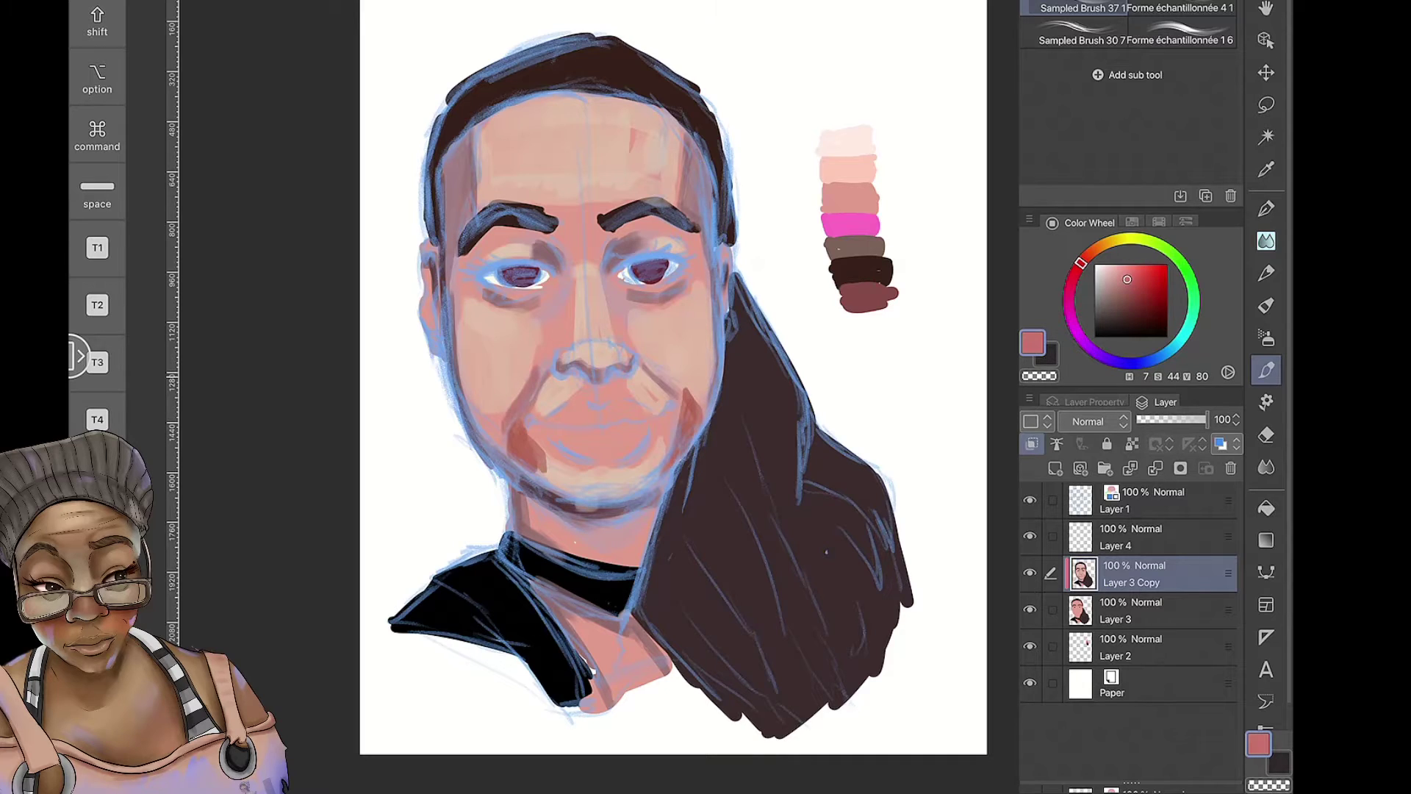
Add warm red tones along the sides of the nose, under the eye and at the outer edge of the face
drag(562, 274, 555, 357)
drag(615, 276, 610, 330)
drag(632, 309, 660, 310)
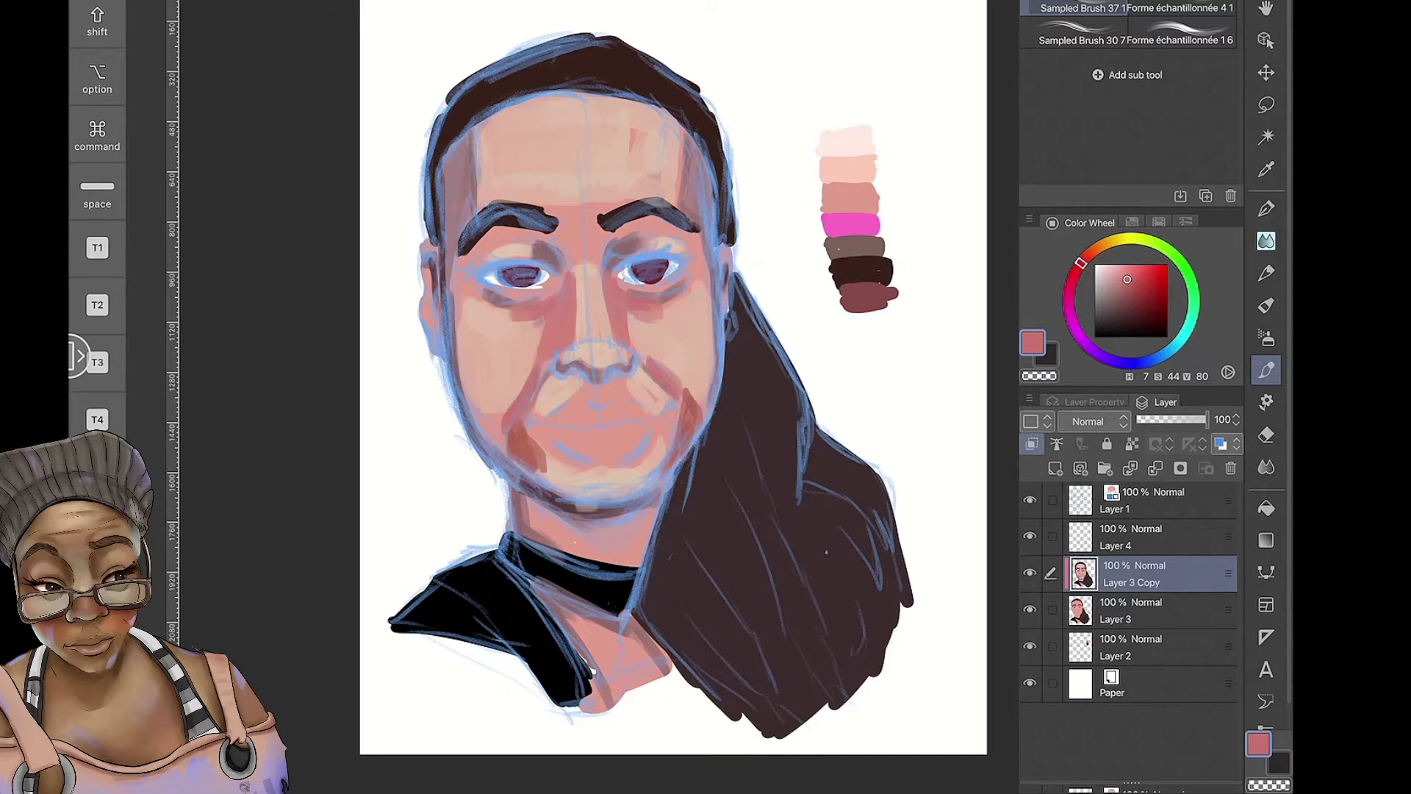
drag(456, 261, 454, 364)
drag(459, 254, 481, 342)
Fill the upper and lower lips with a brighter red (H7 S48 V85)
click(1129, 276)
drag(547, 415, 647, 408)
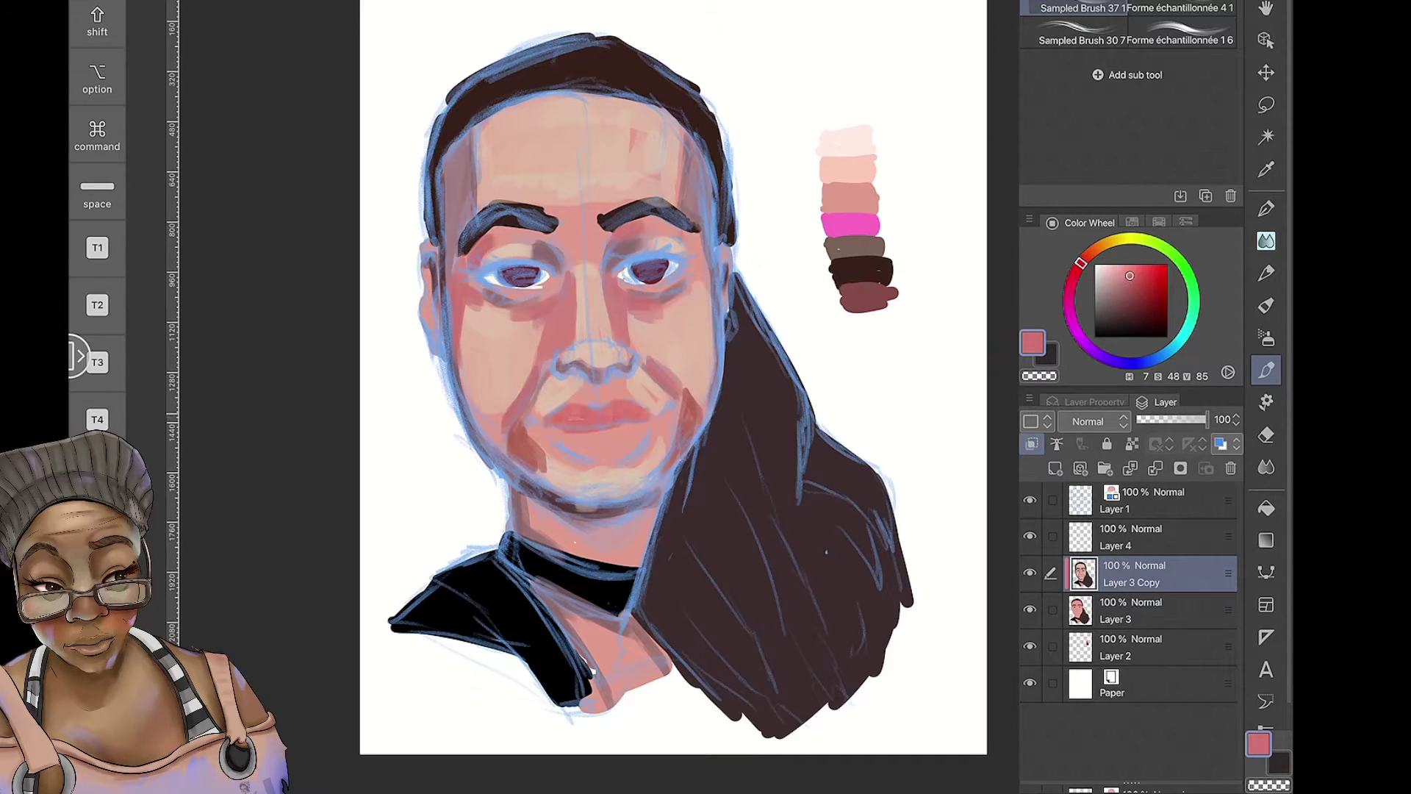
drag(559, 445, 639, 441)
click(1120, 280)
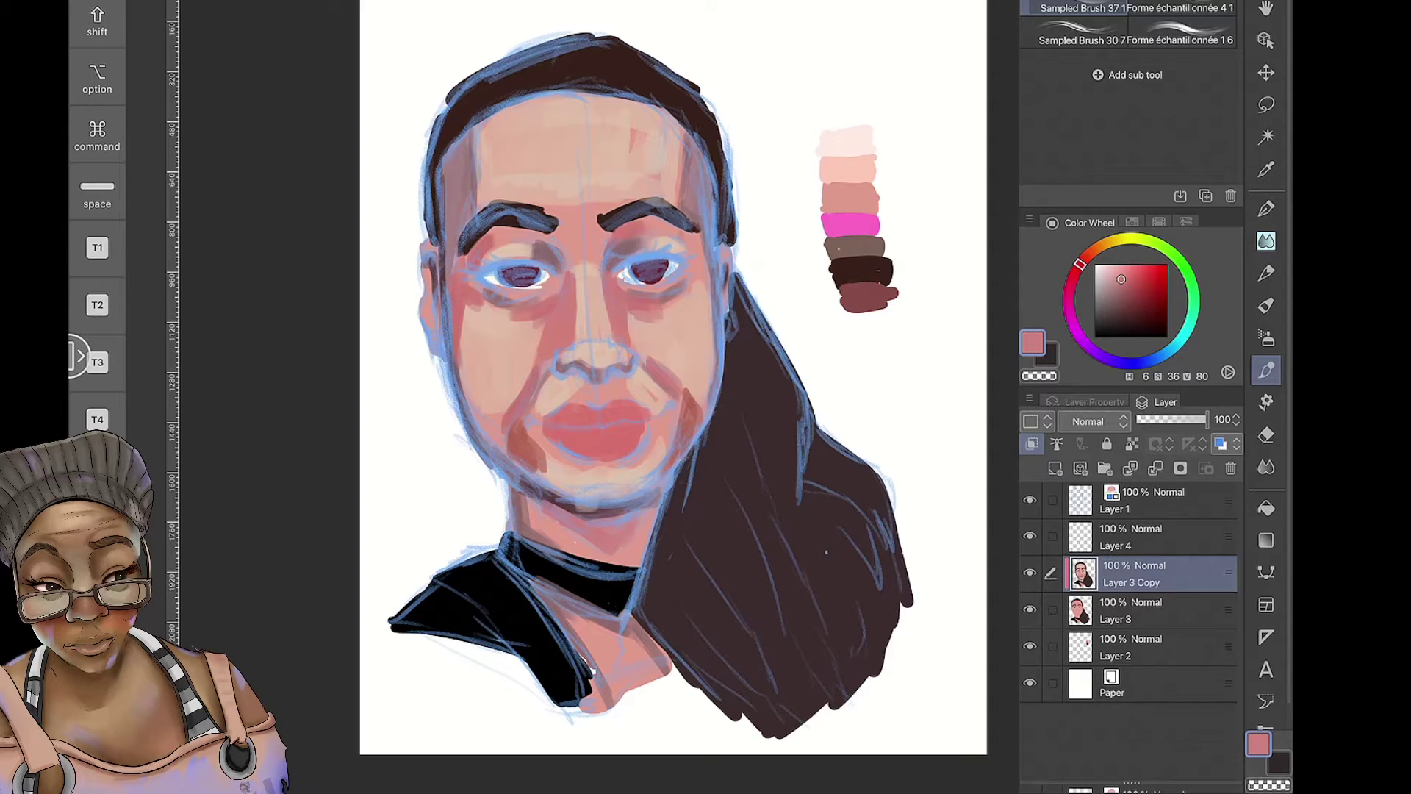
Lower the sketch layer's opacity to 77% and line both eyes in a dark tone with the Hard airbrush
click(1132, 500)
drag(1206, 419, 1190, 419)
click(1132, 574)
click(1265, 338)
click(1132, 316)
mouse_move(481, 272)
mouse_down()
mouse_move(687, 261)
mouse_move(696, 246)
mouse_up()
Hide the sketch layer and draw dark eyelashes (H6 S57 V17) on both eyes
click(1135, 324)
click(1029, 499)
drag(478, 266, 514, 249)
drag(606, 269, 627, 253)
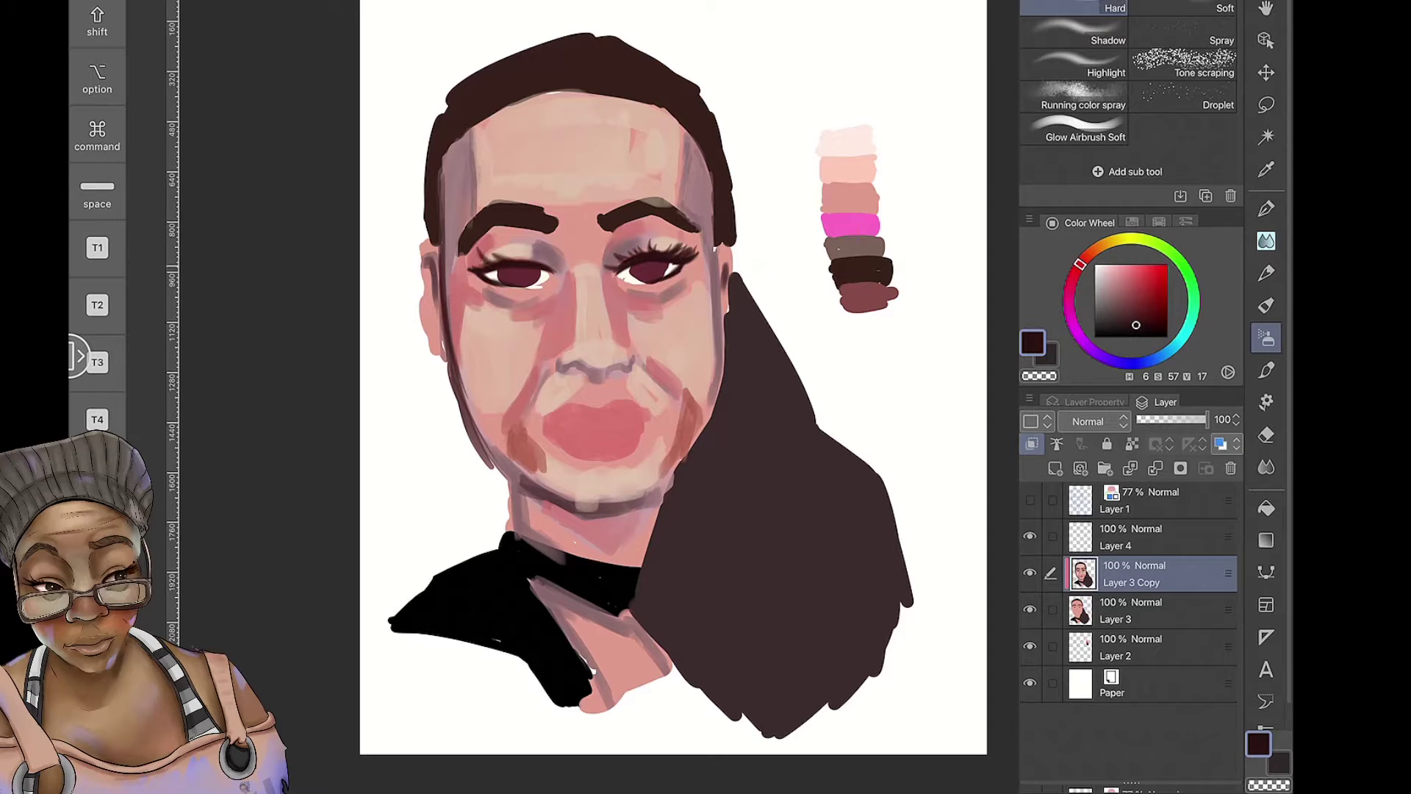
drag(462, 268, 487, 253)
drag(513, 271, 568, 250)
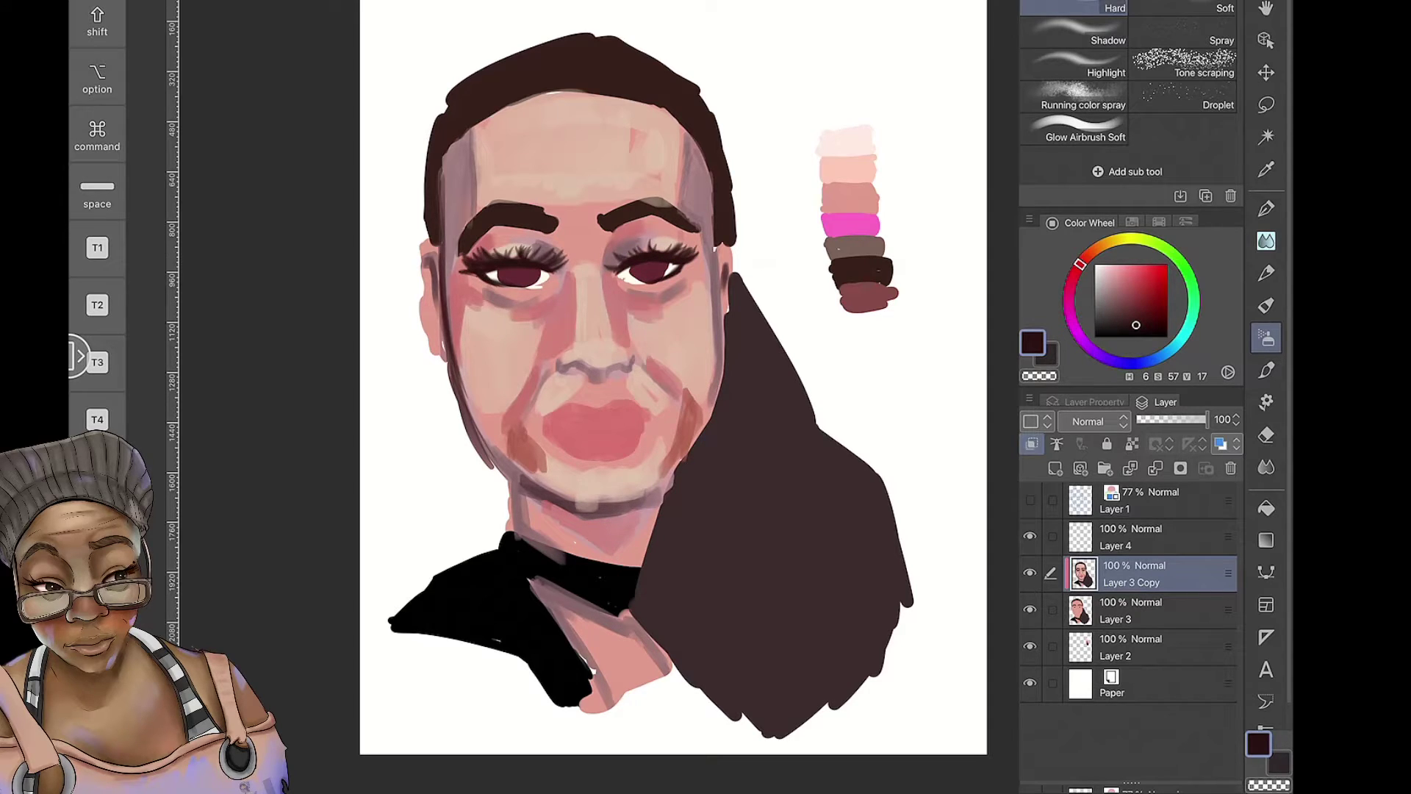
Show the sketch layer again and draw dark contour lines around the mouth, jaw and ponytail side of the face
click(1030, 500)
drag(528, 424, 672, 413)
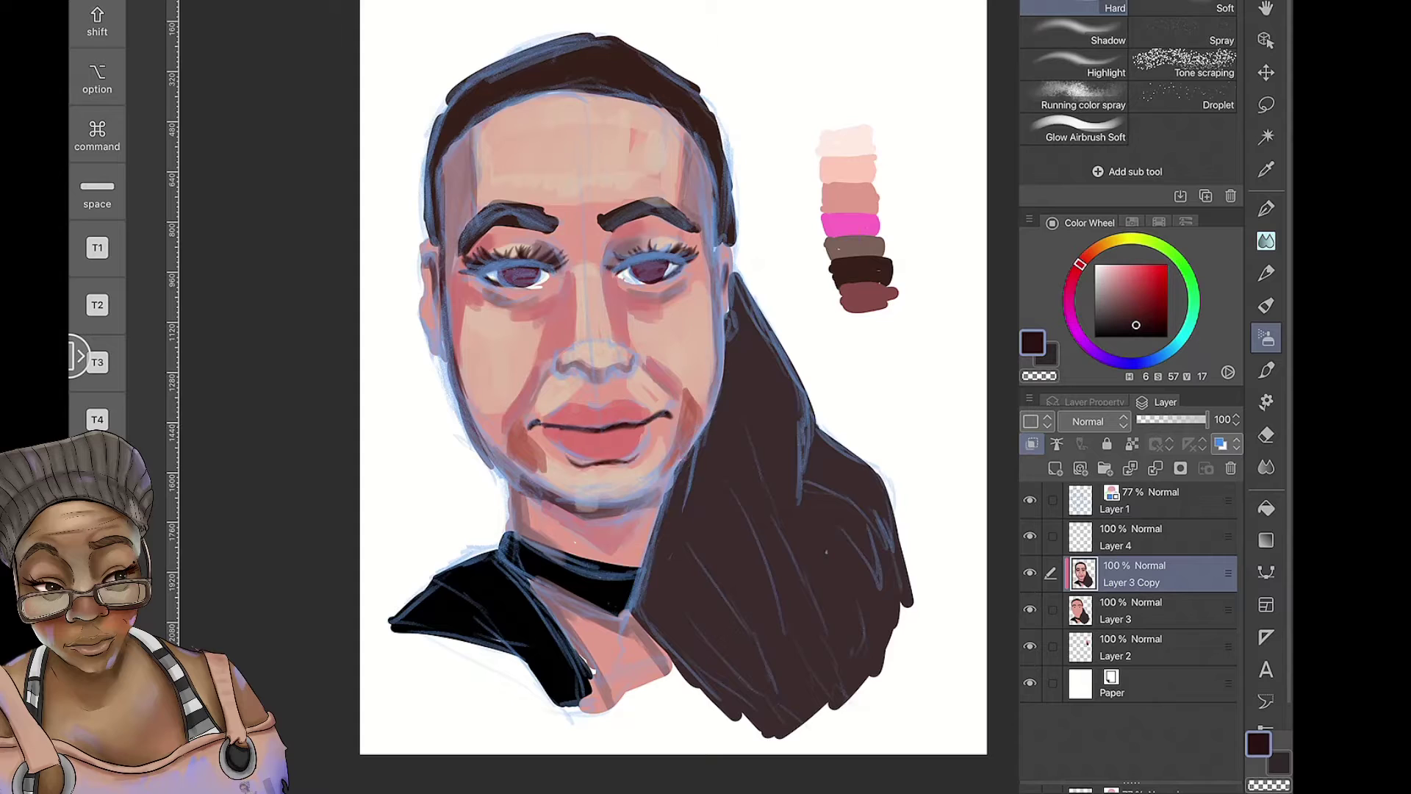
drag(465, 416, 588, 523)
drag(720, 183, 714, 343)
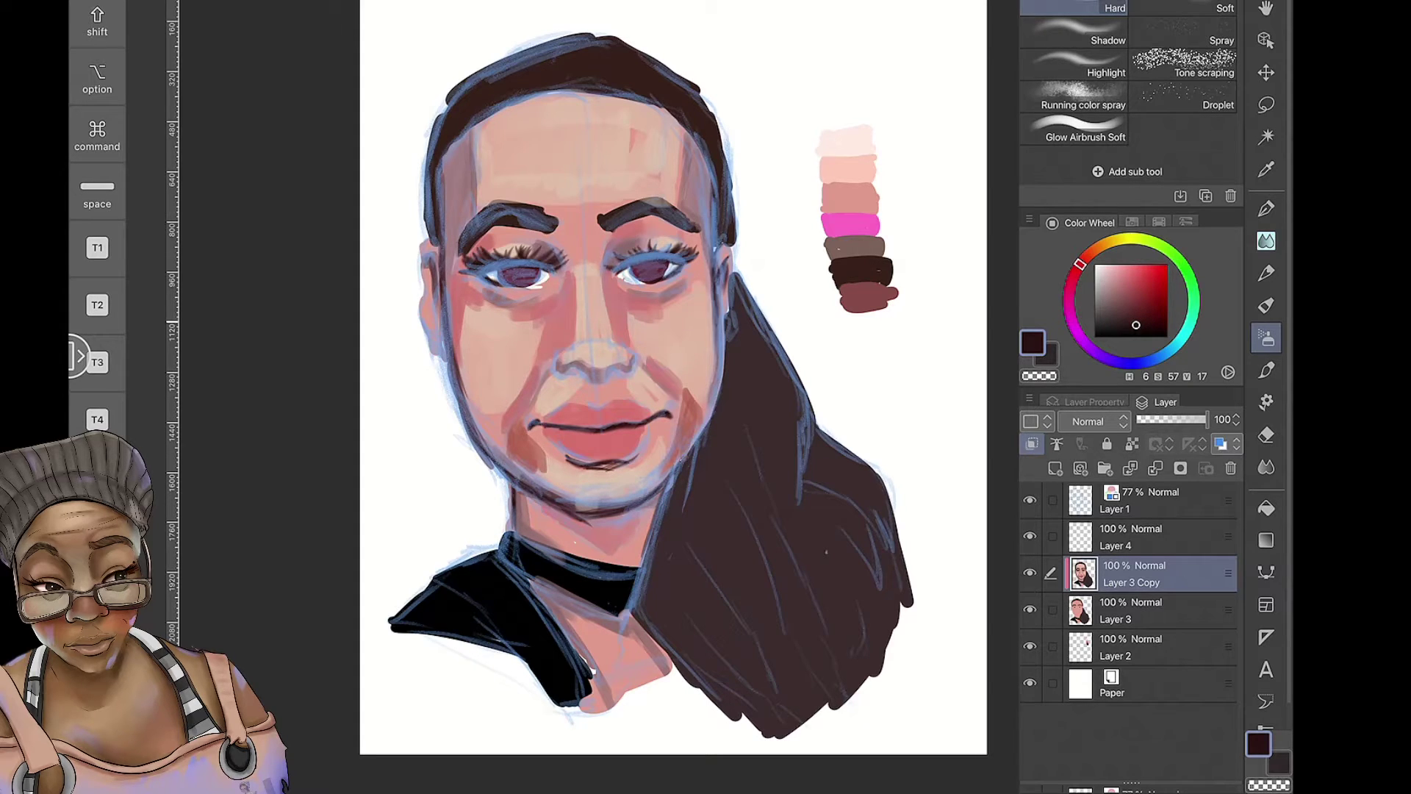
Paint highlights in the palest swatch color on the forehead, nose bridge and both cheeks
alt+click(847, 139)
mouse_move(519, 146)
mouse_down()
mouse_move(526, 173)
mouse_move(575, 173)
mouse_up()
click(1266, 369)
mouse_move(572, 251)
mouse_down()
mouse_move(584, 335)
mouse_move(547, 347)
mouse_up()
drag(658, 285, 697, 323)
drag(665, 294, 698, 338)
drag(660, 277, 700, 315)
drag(511, 316, 545, 349)
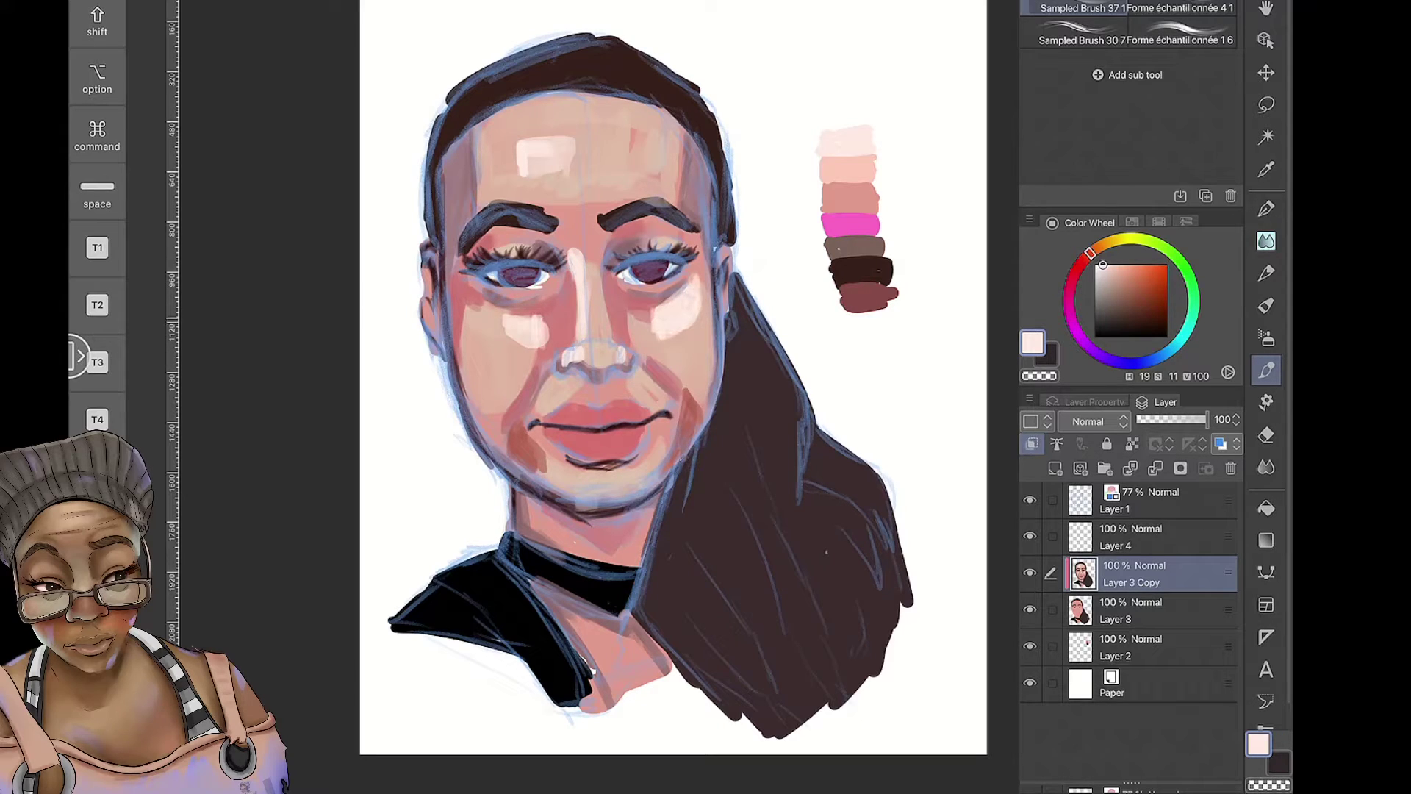
Even out the forehead with its sampled skin tone and add pale highlights above both eyebrows
alt+click(618, 176)
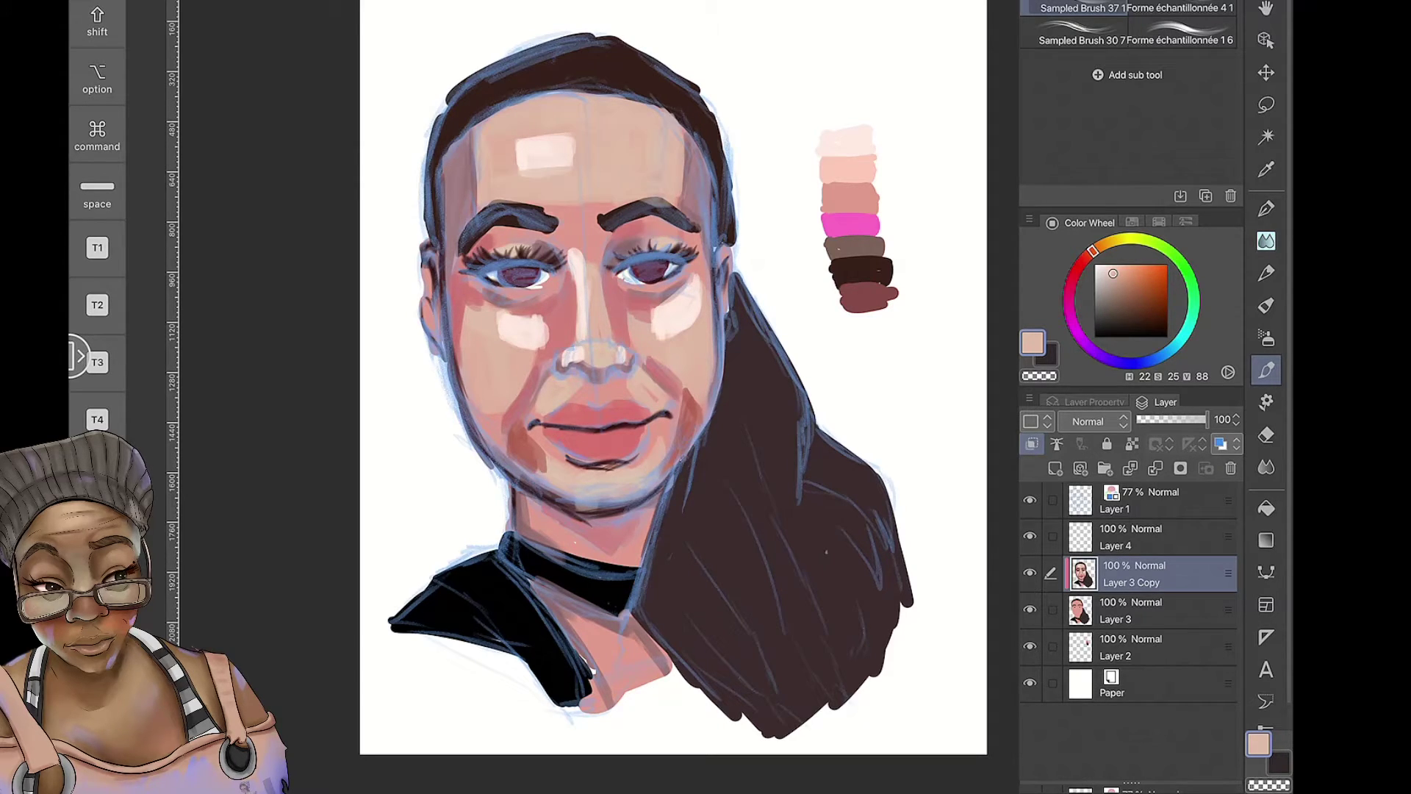
alt+click(543, 151)
mouse_move(530, 213)
mouse_down()
mouse_move(610, 204)
mouse_move(559, 189)
mouse_up()
drag(621, 207, 695, 184)
mouse_move(691, 199)
mouse_down()
mouse_move(670, 130)
mouse_move(693, 212)
mouse_up()
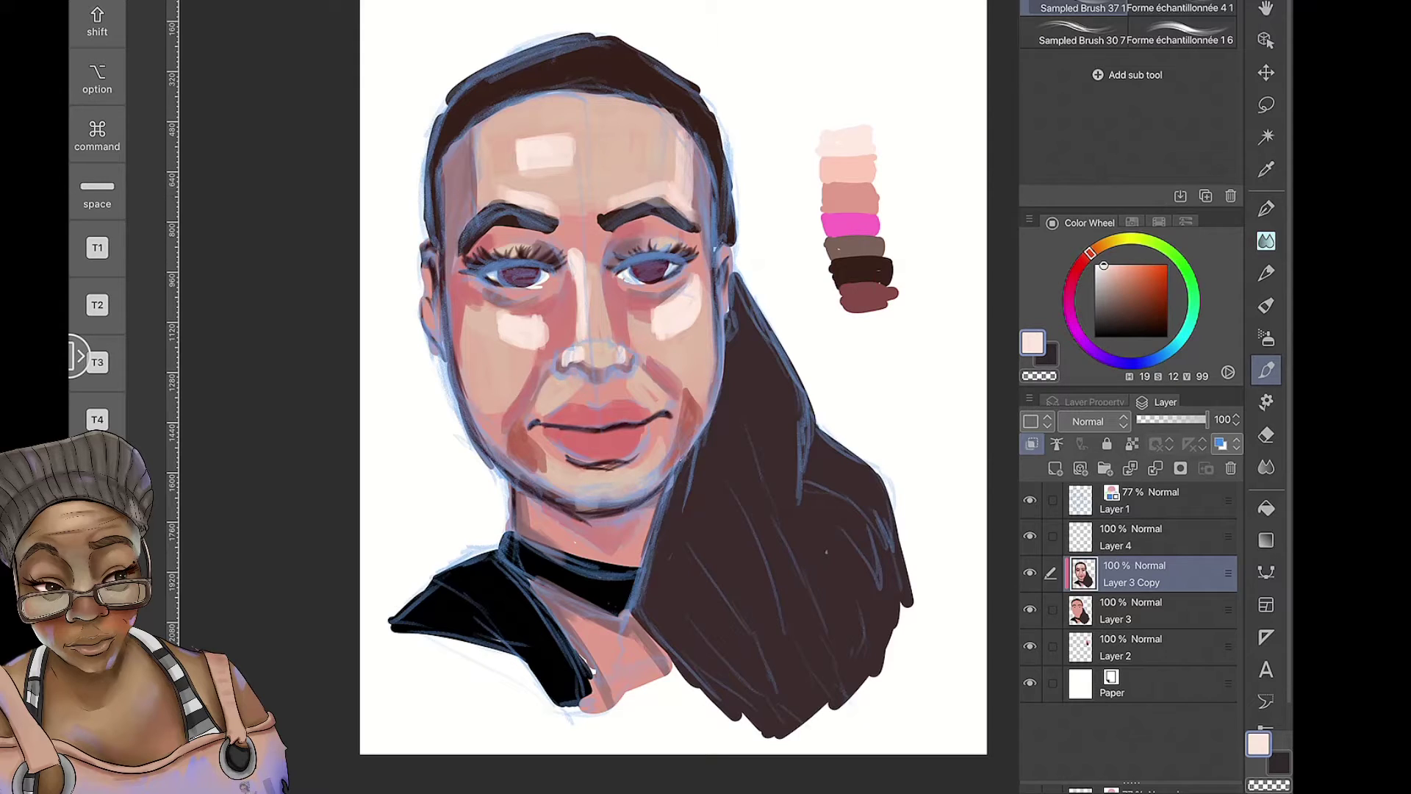
Darken the lips and the neck below the chin with the reddish-brown swatch color
alt+click(867, 298)
drag(551, 413, 648, 409)
drag(551, 452, 647, 441)
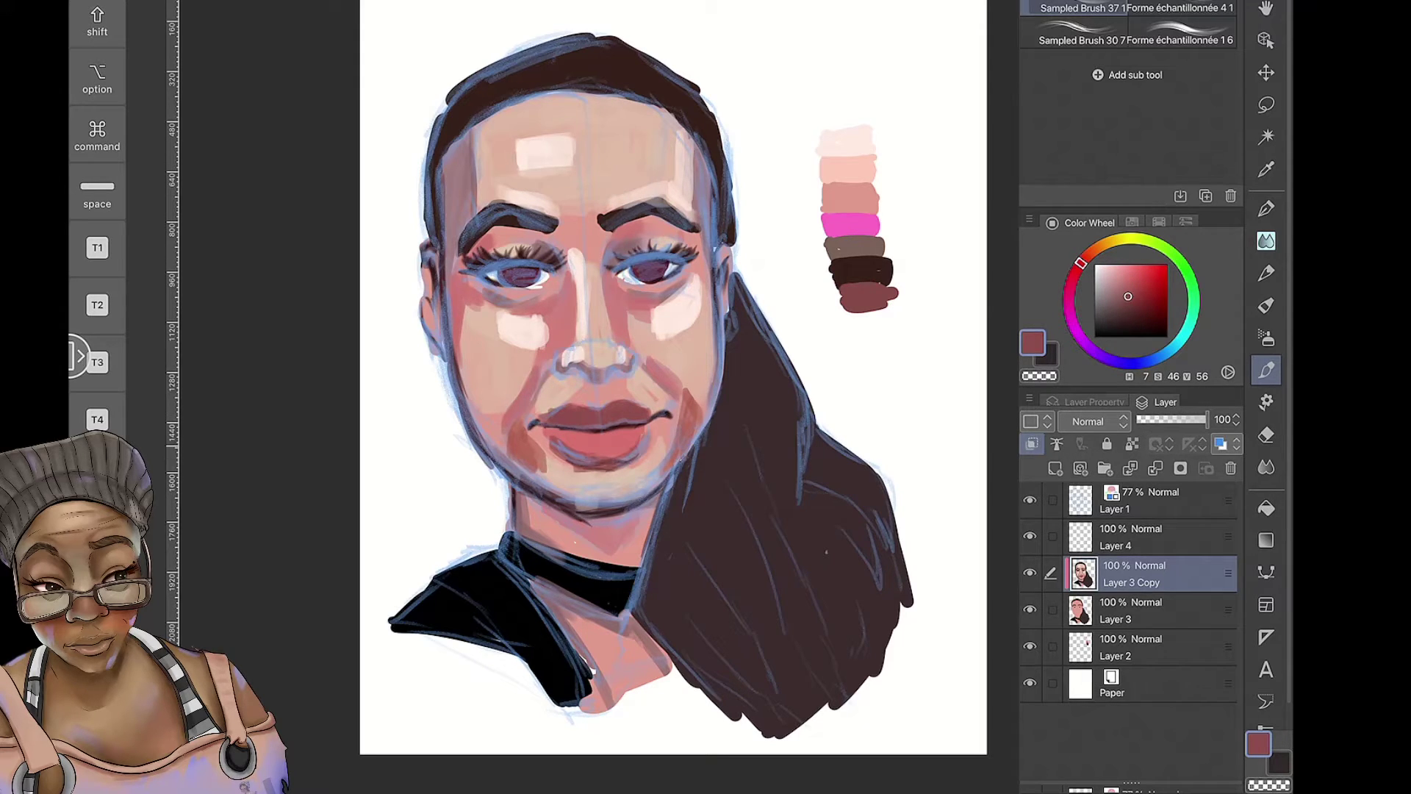
drag(530, 518, 647, 507)
drag(588, 544, 636, 511)
Paint gray highlights on the black collar and shoulder, and save the artwork
alt+click(509, 580)
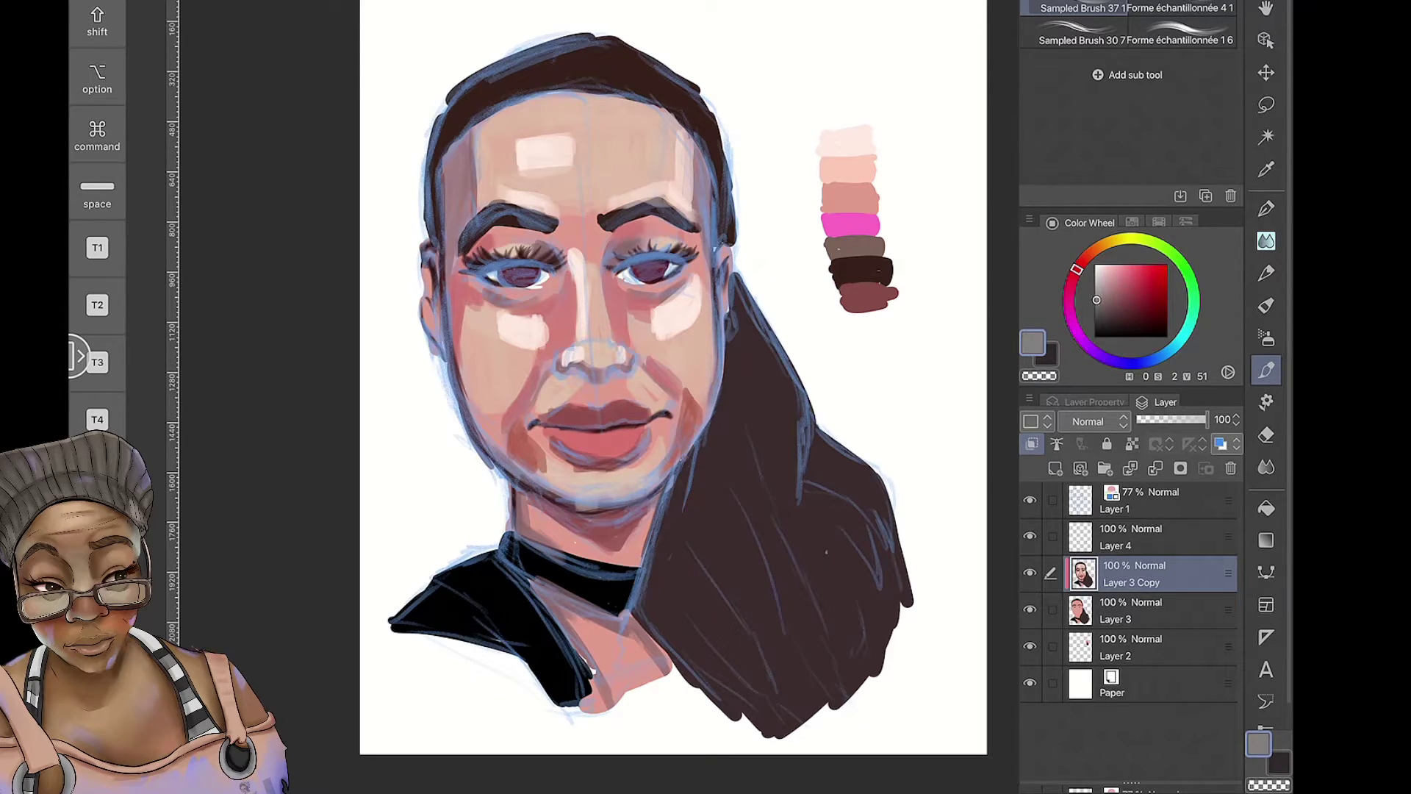
drag(455, 607, 584, 547)
drag(408, 625, 485, 584)
drag(529, 588, 584, 555)
key(super+s)
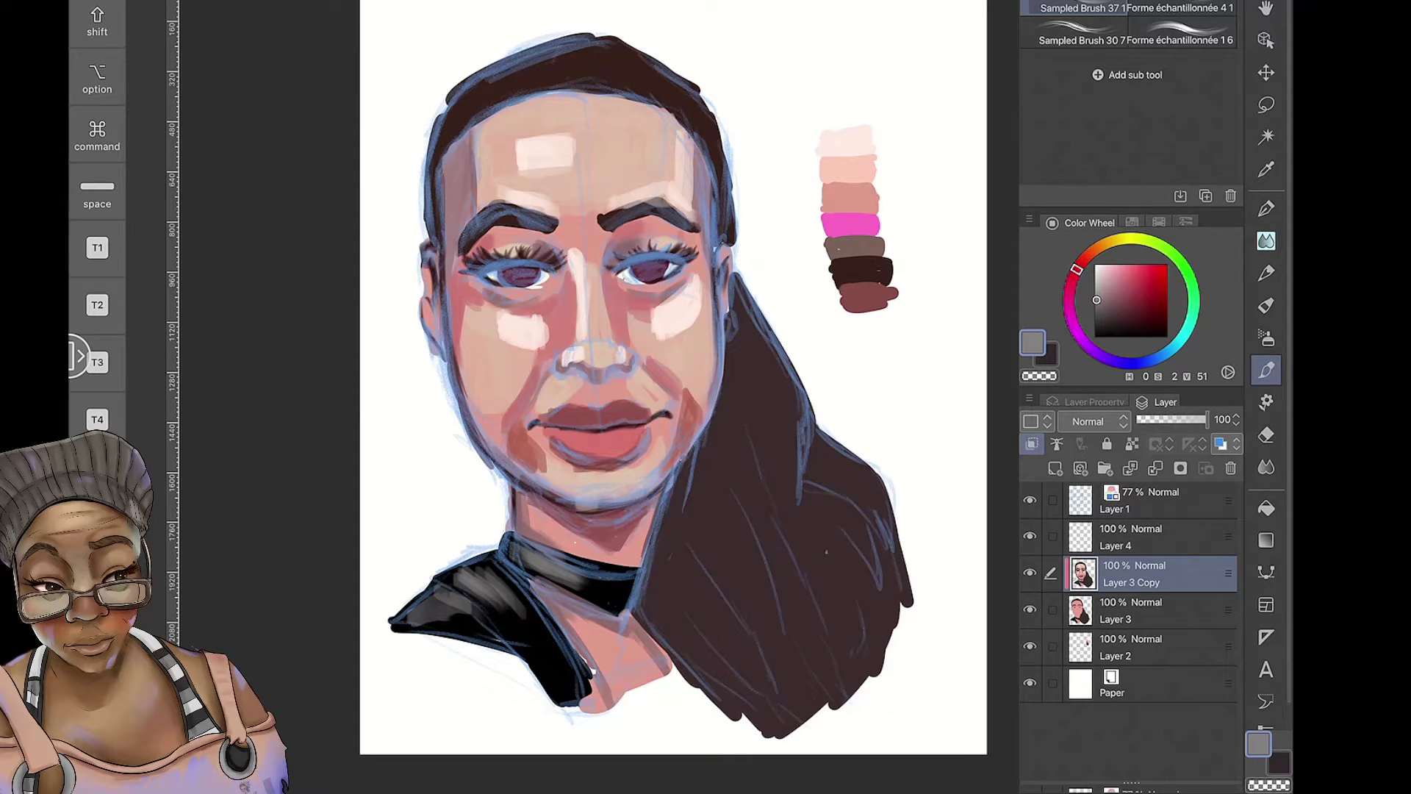
Hide the sketch layer and paint dark pupils in both eyes with the Oil paint brush
click(1030, 500)
key(b)
alt+click(516, 276)
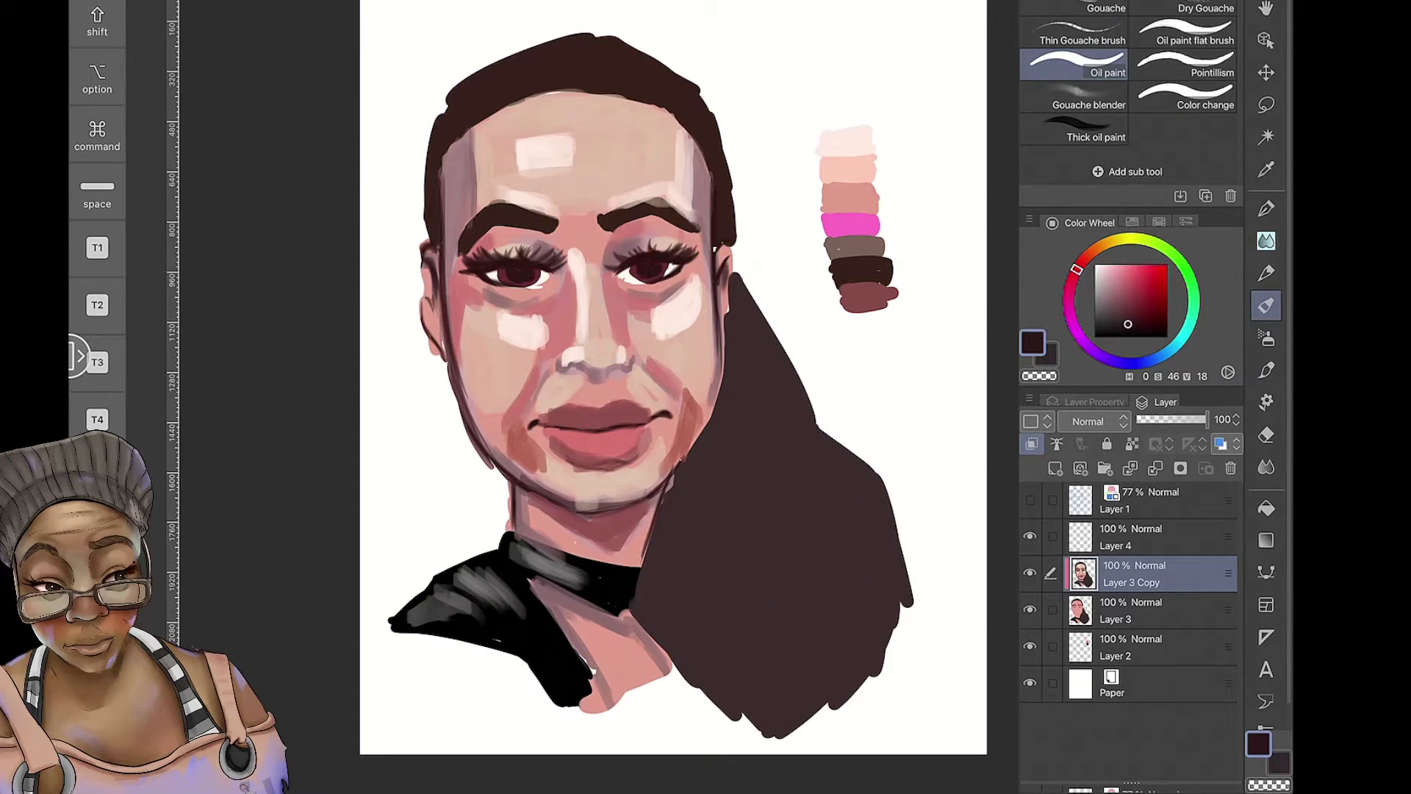
alt+click(647, 273)
Touch up the skin on Layer 3 with a sampled tone, and refine the dark eye details on Layer 3 Copy with the Hard airbrush
click(1146, 610)
alt+click(500, 419)
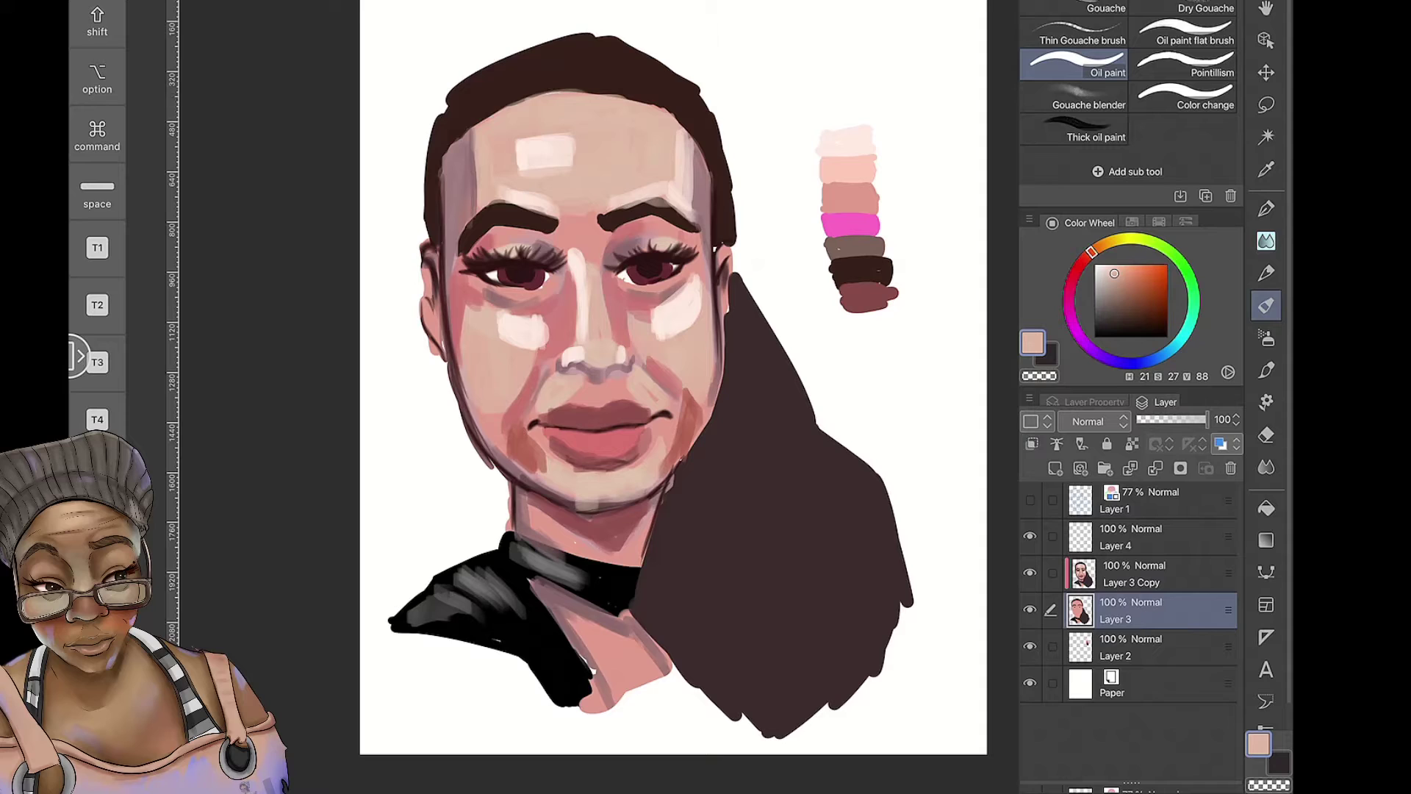
click(1147, 574)
click(1266, 337)
alt+click(620, 275)
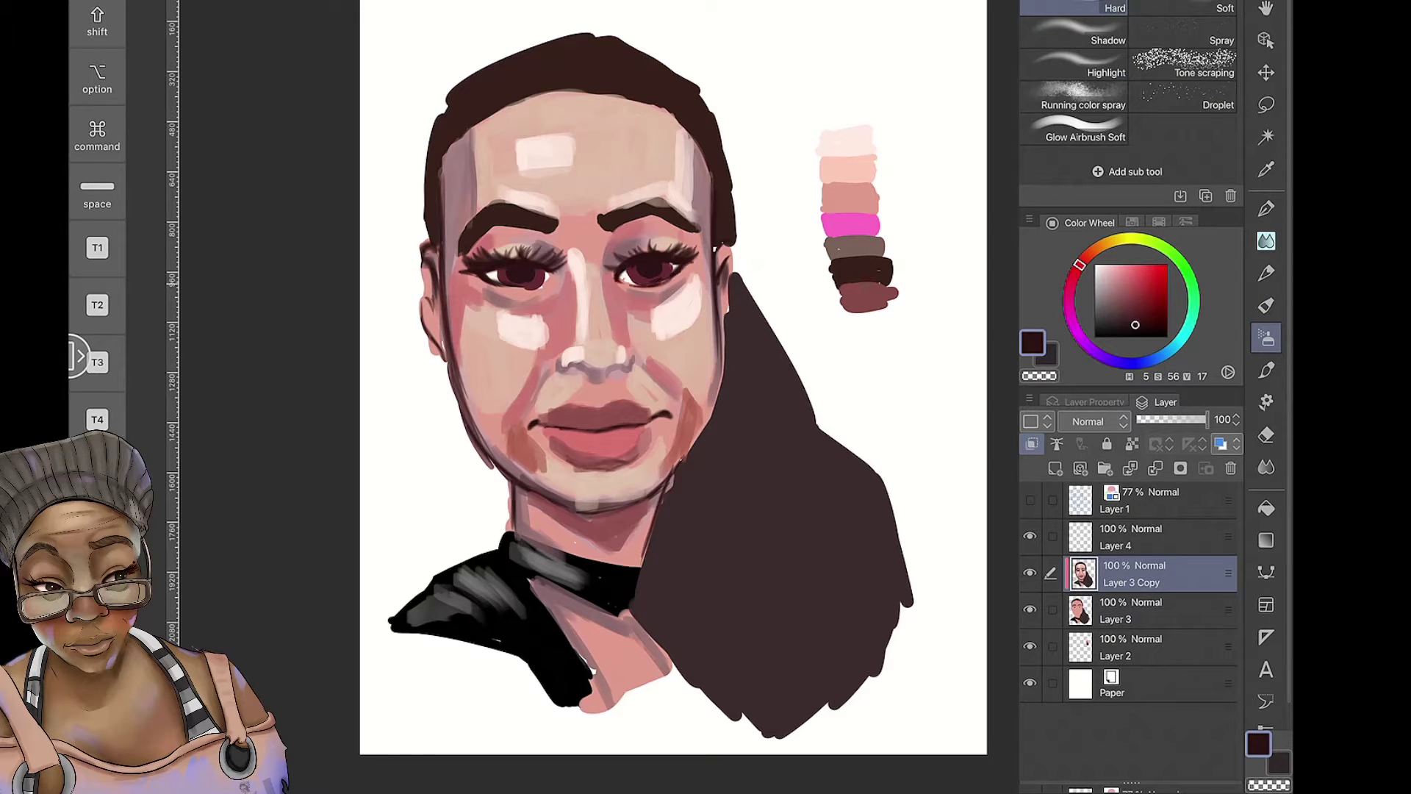
Trim the outer edge of the hair on Layer 3 with a size 17 eraser and reactivate Layer 3 Copy for painting
click(1266, 434)
click(1146, 610)
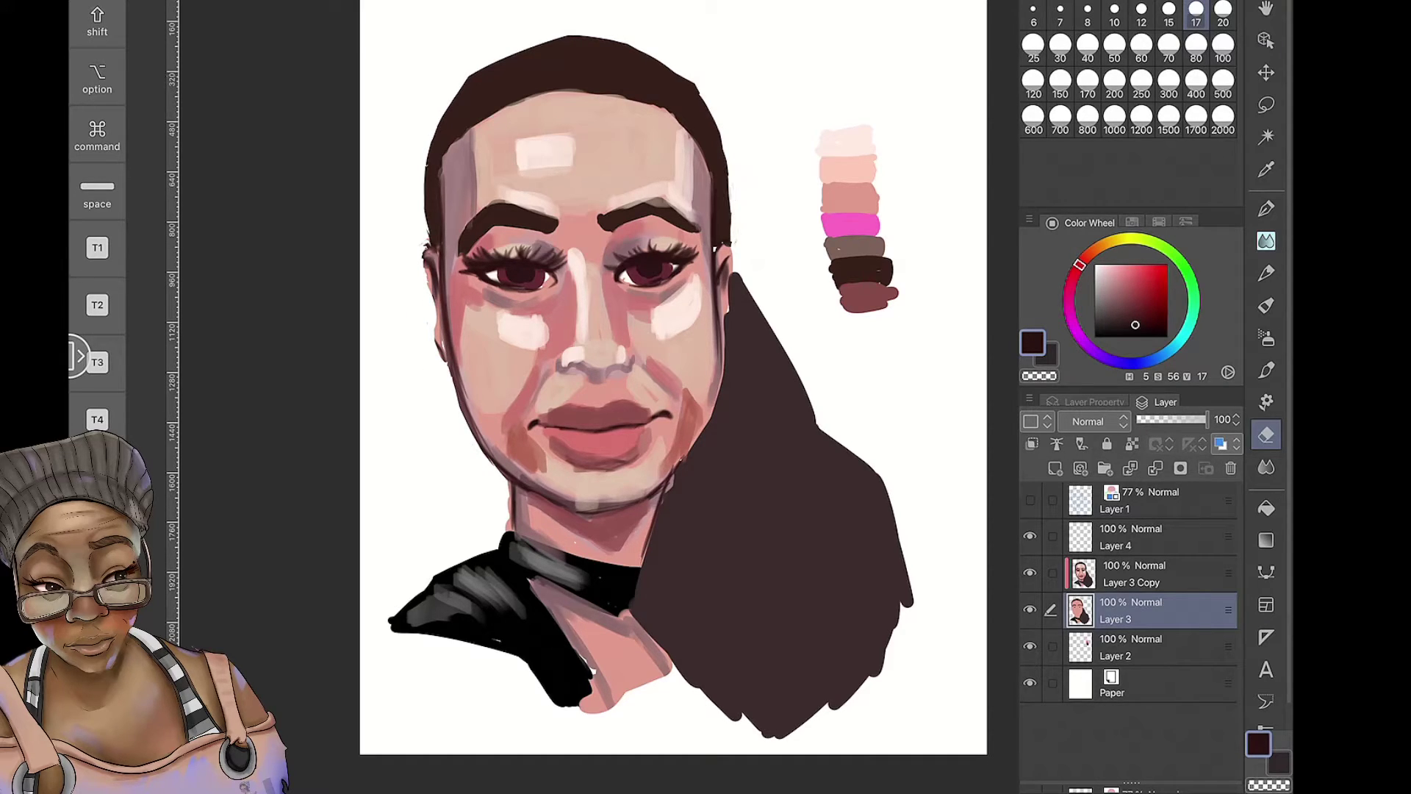
click(1265, 305)
click(1147, 573)
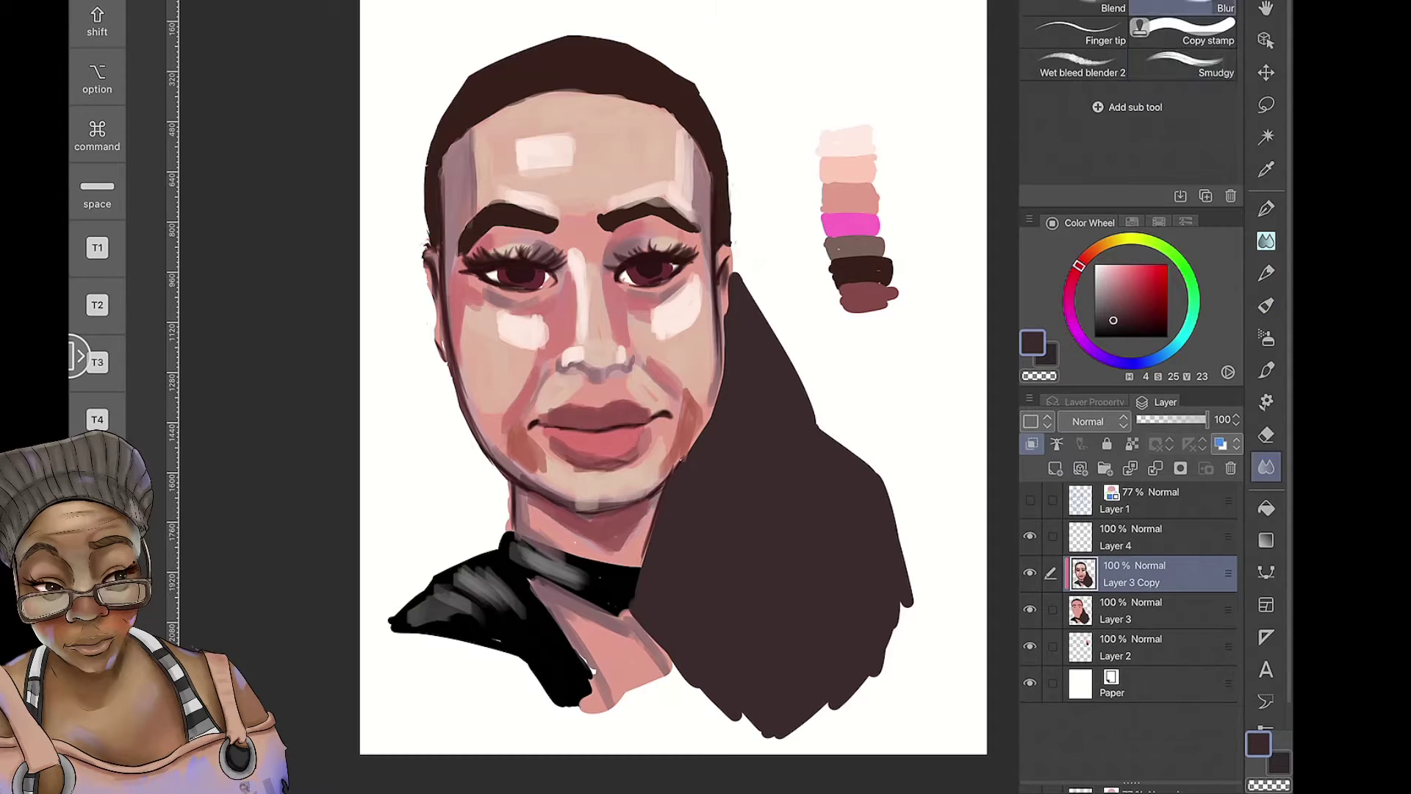
Soften the white cheek highlights and blend the skin shading under both eyes with the Smudgy blender
mouse_move(700, 280)
mouse_down()
mouse_move(654, 331)
mouse_move(651, 312)
mouse_up()
drag(492, 312, 463, 353)
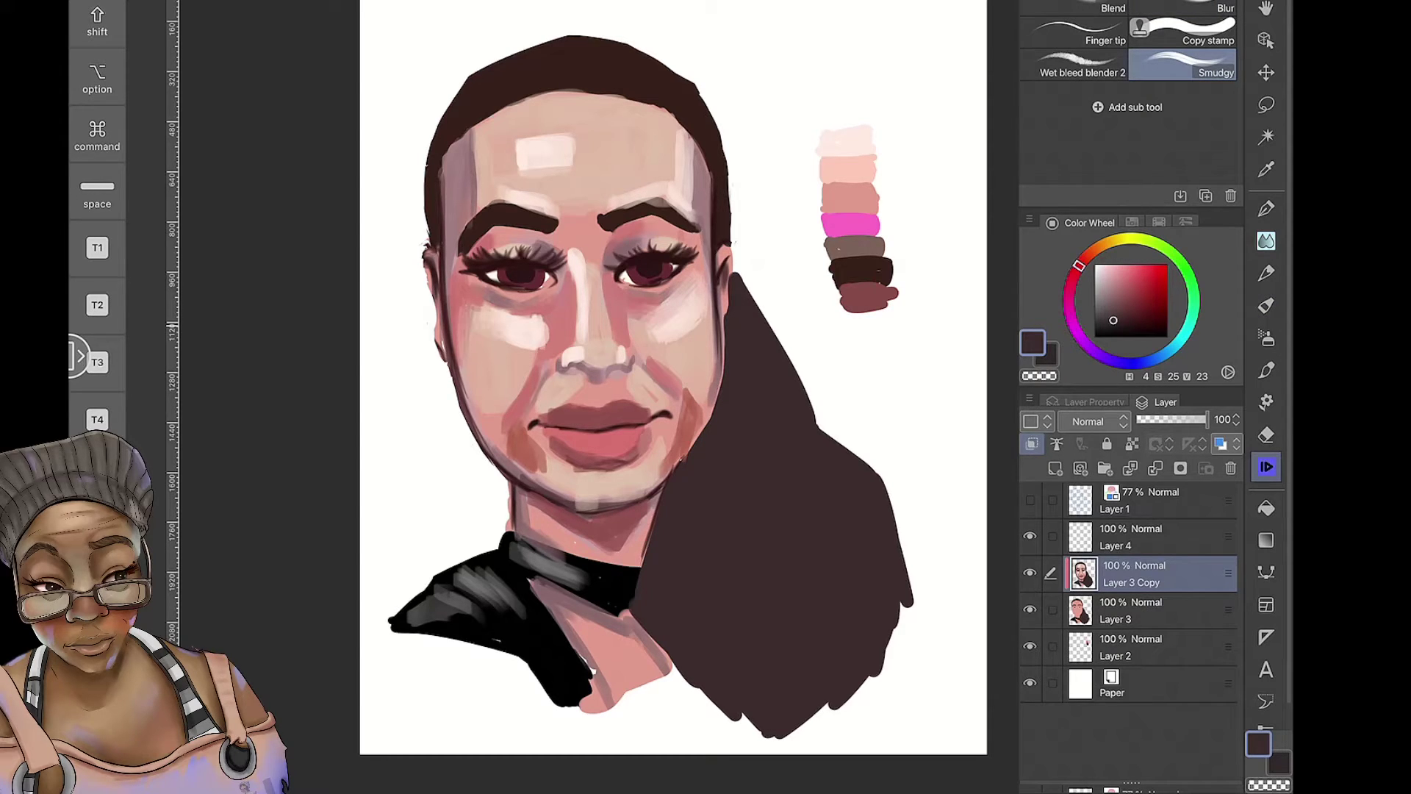
drag(548, 323, 504, 413)
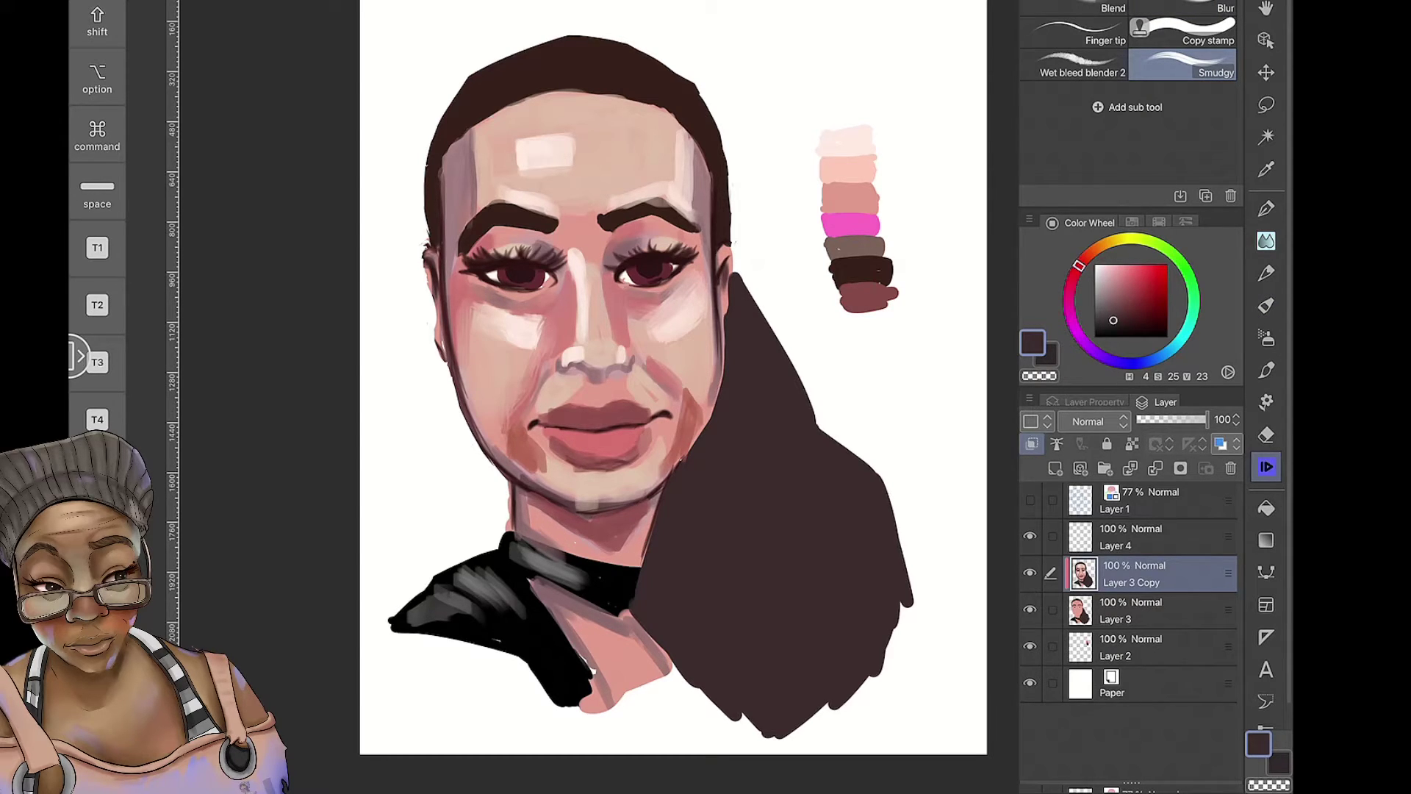
drag(450, 242, 459, 375)
drag(474, 305, 470, 389)
drag(543, 301, 481, 353)
drag(676, 290, 640, 338)
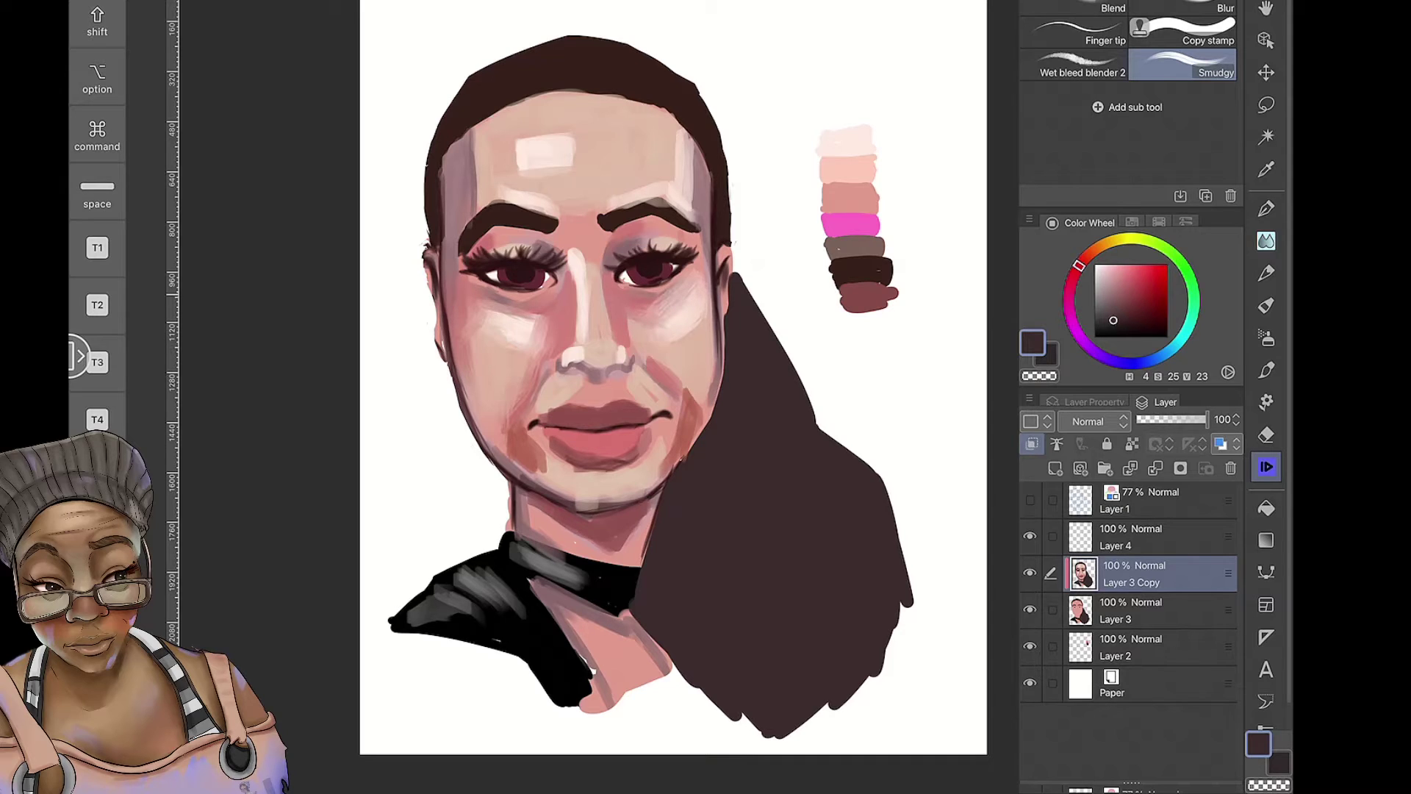
Smudge the forehead highlights and the skin between the brows to soften their edges
drag(674, 140, 695, 206)
drag(573, 143, 525, 169)
drag(529, 140, 515, 173)
mouse_move(577, 241)
mouse_down()
mouse_move(573, 286)
mouse_move(631, 242)
mouse_move(665, 239)
mouse_up()
Paint pink eyeshadow on both eyelids and fill the lower lip with pink using the Oil paint brush
click(1070, 285)
click(1122, 273)
key(b)
mouse_move(507, 245)
mouse_down()
mouse_move(559, 263)
mouse_move(696, 259)
mouse_move(570, 272)
mouse_up()
key(j)
key(b)
mouse_move(548, 434)
mouse_down()
mouse_move(642, 441)
mouse_move(633, 452)
mouse_up()
Lighten the neck and chest with a light peach skin tone sampled from the palette swatches
scroll(673, 377, down, 3)
scroll(606, 380, up, 3)
alt+click(777, 183)
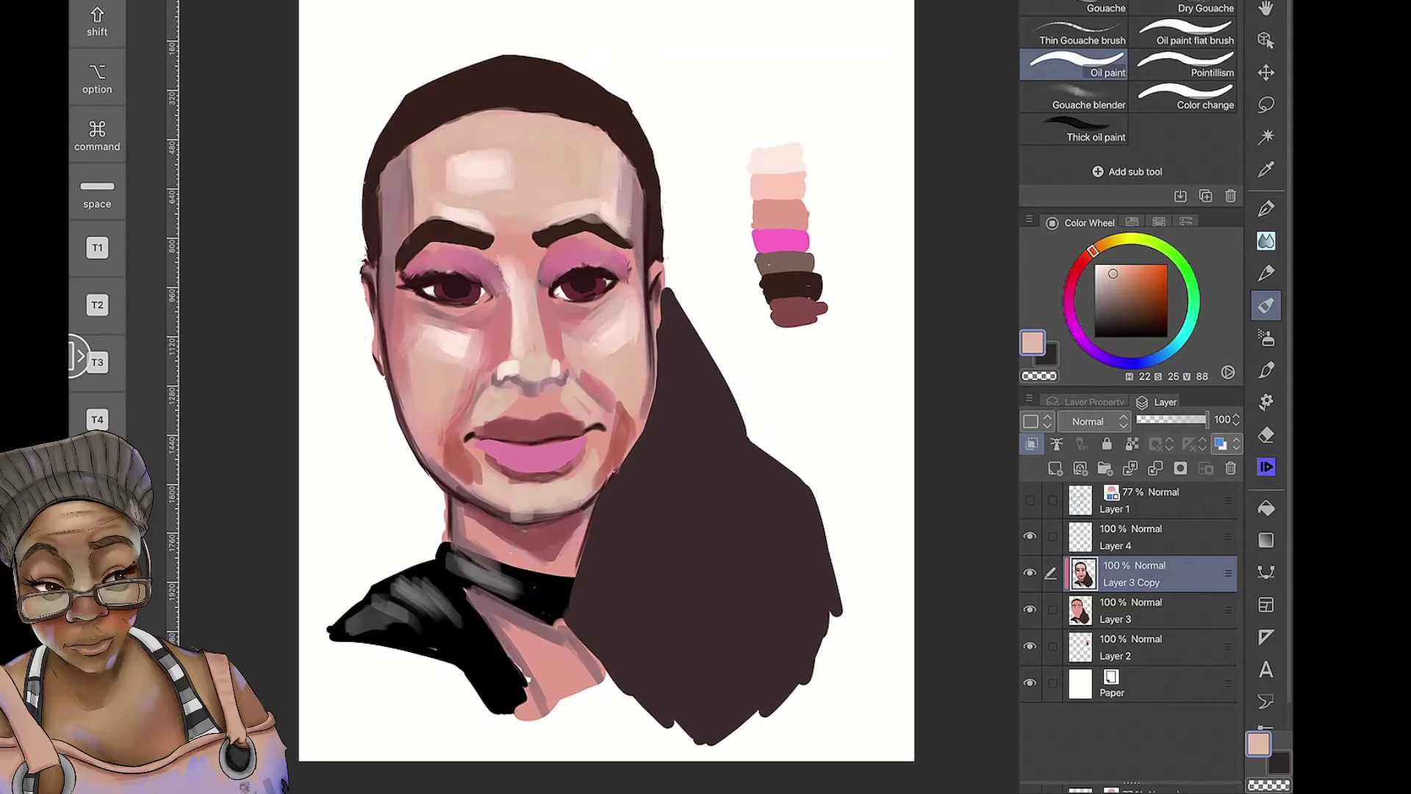
drag(471, 521, 551, 569)
drag(514, 632, 588, 701)
drag(492, 613, 580, 658)
Hide Layer 3 Copy to sample the base skin tone from Layer 3, show it again, choose Sampled Brush 37 and reactivate Layer 3 Copy
click(1132, 610)
click(1029, 573)
alt+click(514, 661)
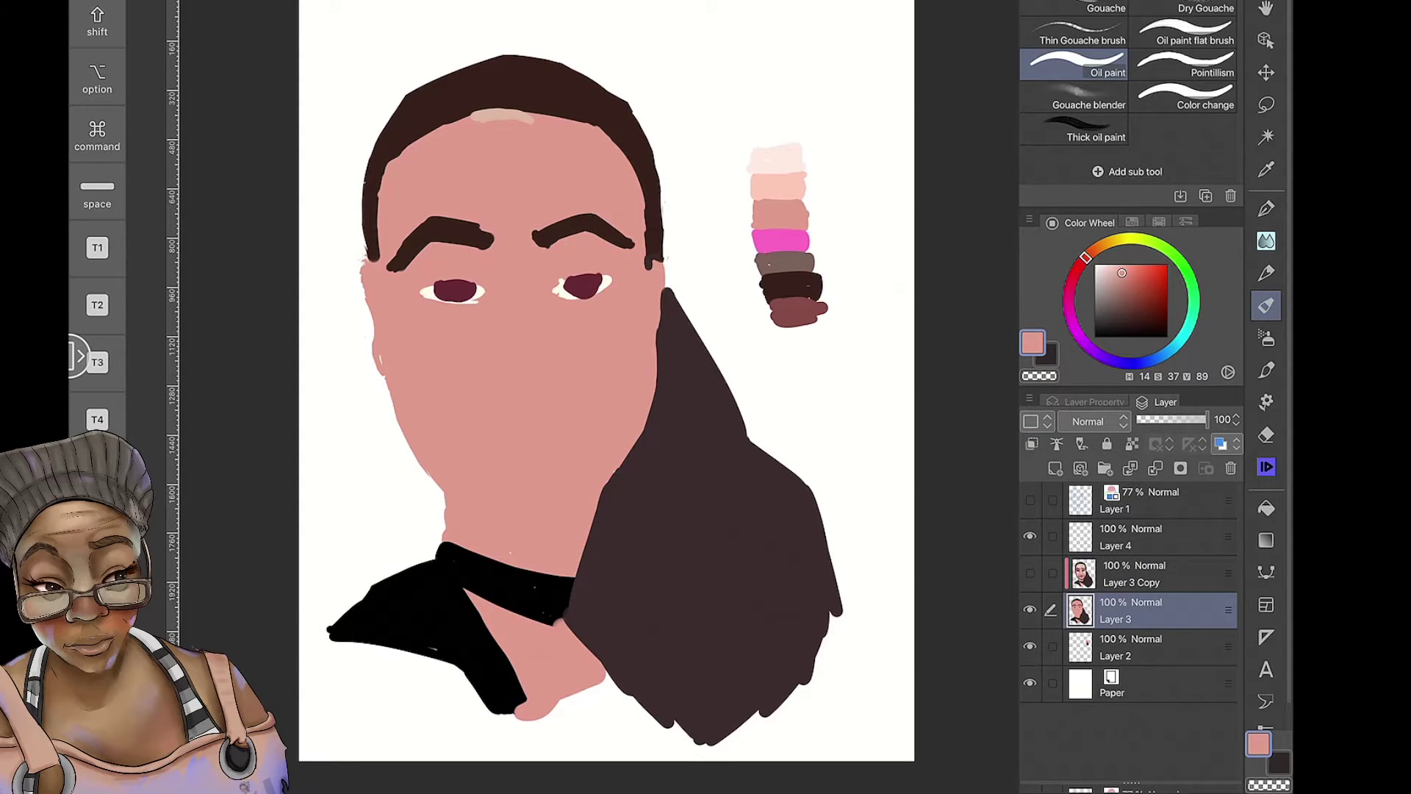
click(1029, 573)
scroll(606, 397, down, 1)
click(1266, 370)
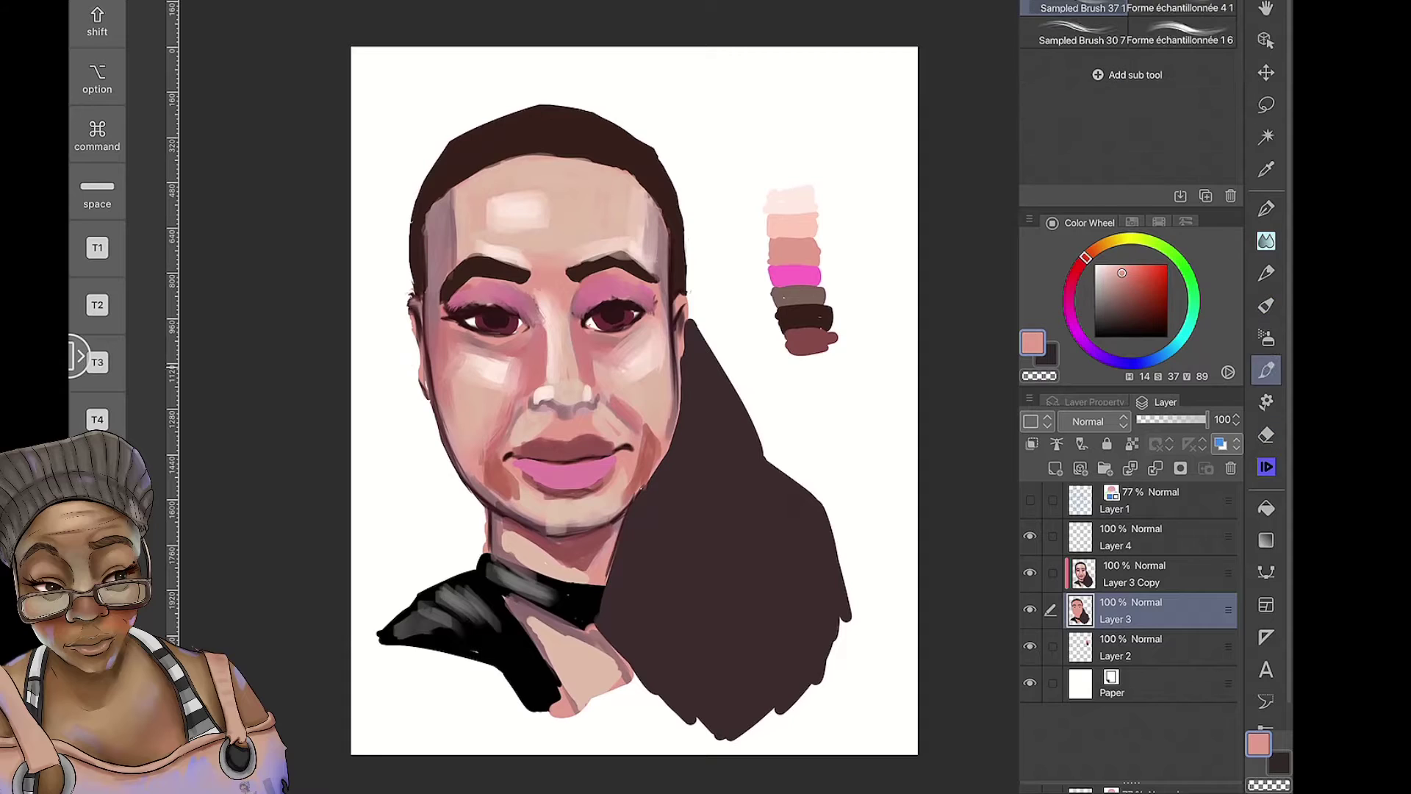
click(1132, 573)
Blend the cheek shading, the round forehead highlight and the reddish patches beside the mouth with the Smudgy blender
key(j)
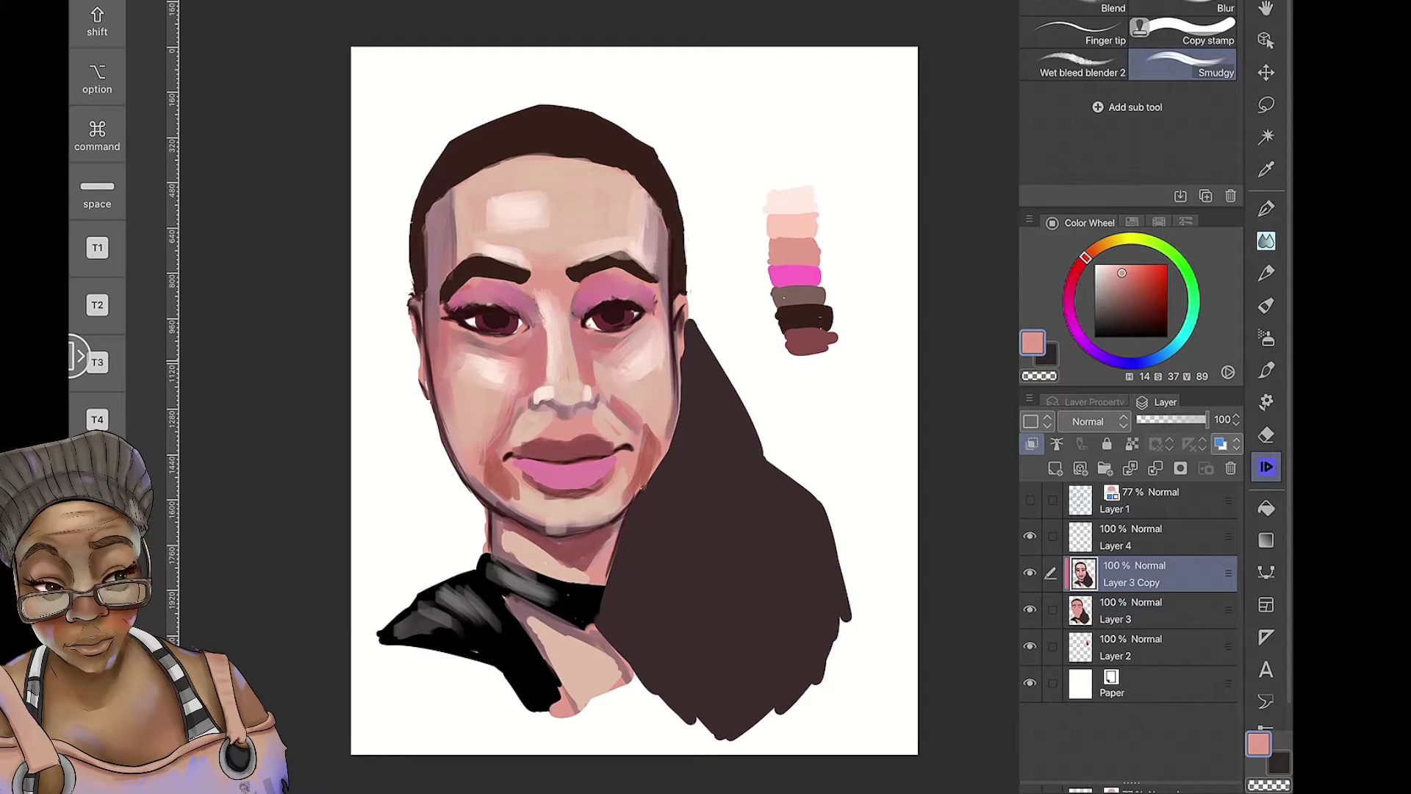
drag(513, 353, 449, 363)
drag(615, 343, 650, 327)
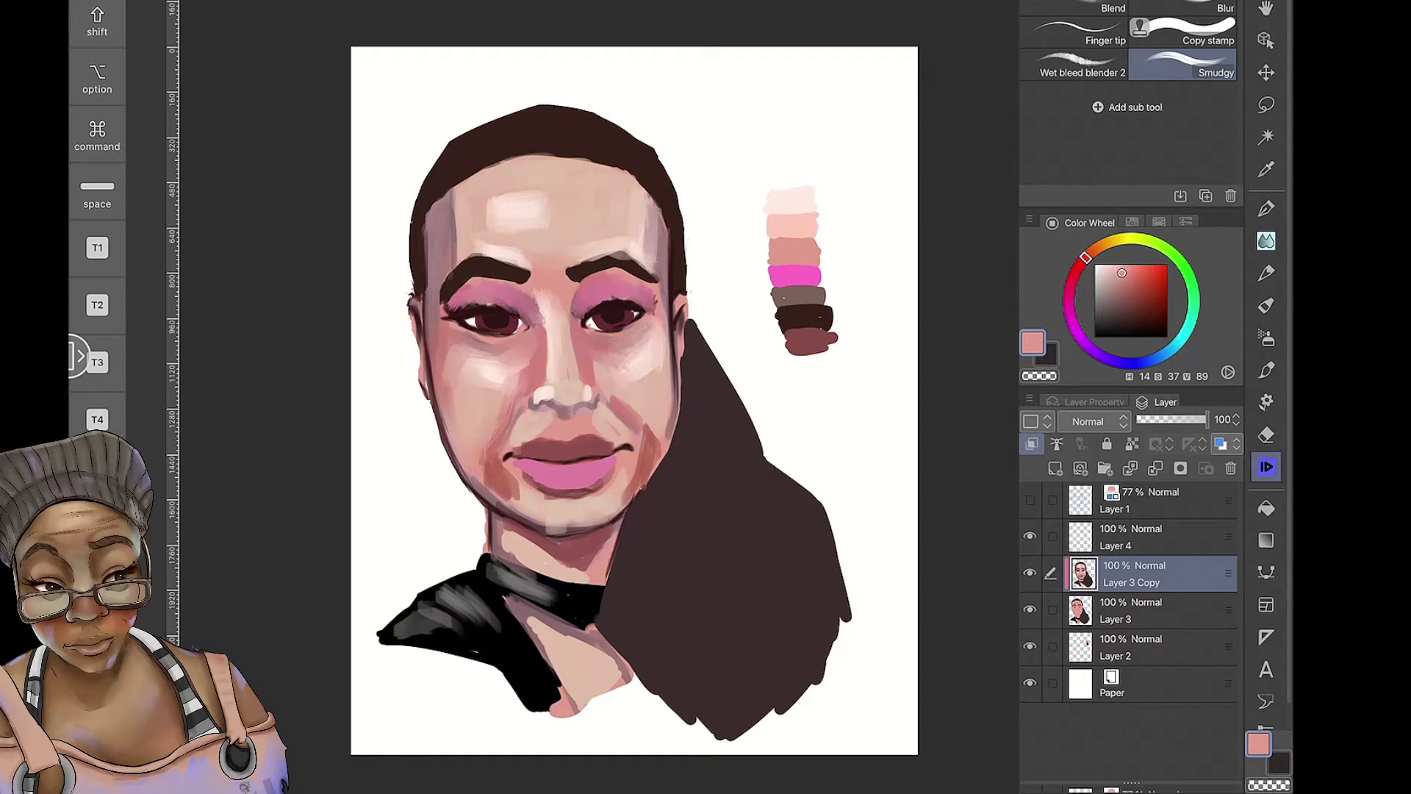
mouse_move(507, 357)
mouse_down()
mouse_move(524, 382)
mouse_move(490, 467)
mouse_up()
drag(610, 411, 639, 393)
drag(485, 220, 526, 192)
drag(658, 427, 647, 481)
drag(633, 438, 623, 501)
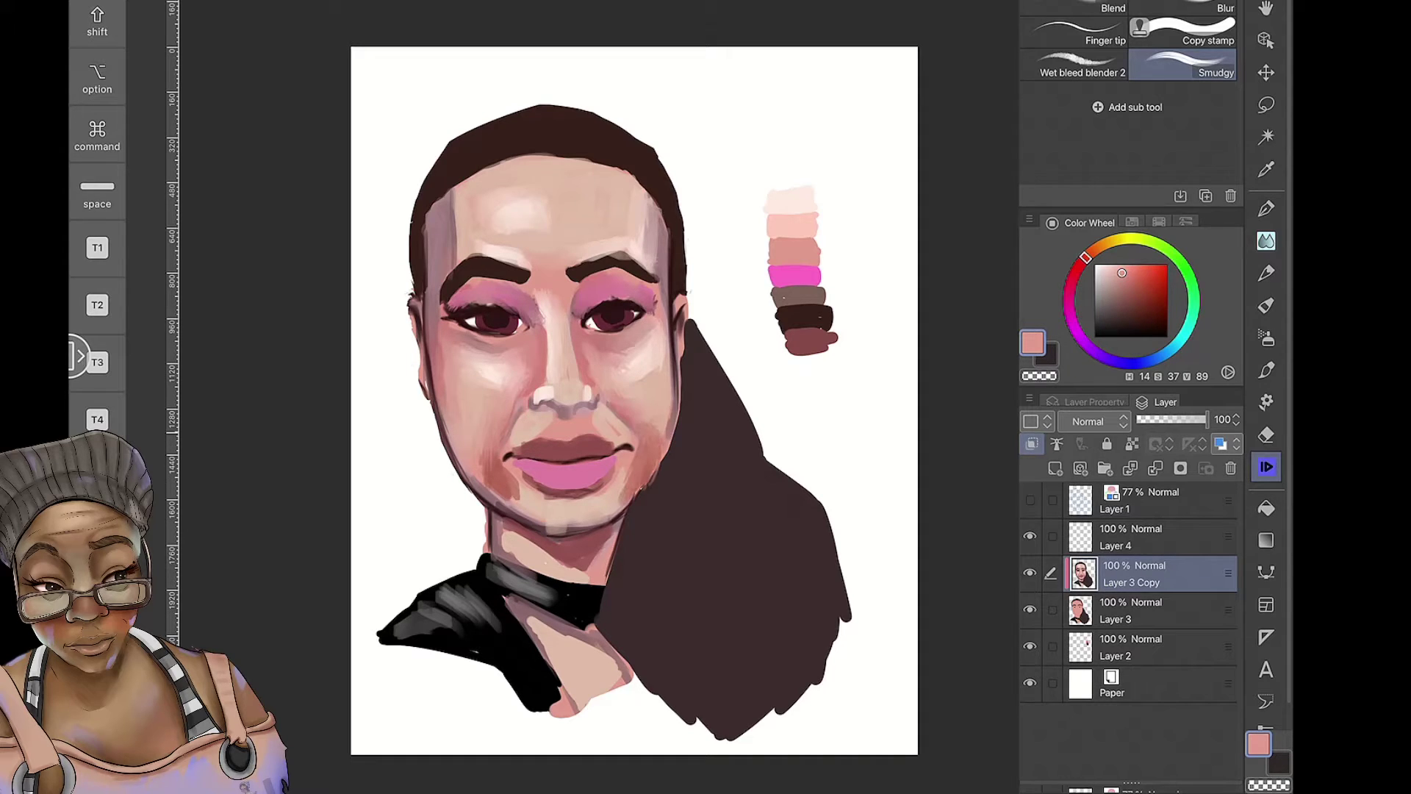
Smudge the face contour along the jaw and chin, and blend the skin into the hairline at the forehead
mouse_move(670, 351)
mouse_down()
mouse_move(665, 435)
mouse_move(618, 514)
mouse_up()
drag(527, 482, 535, 513)
drag(445, 327, 450, 442)
drag(455, 445, 481, 488)
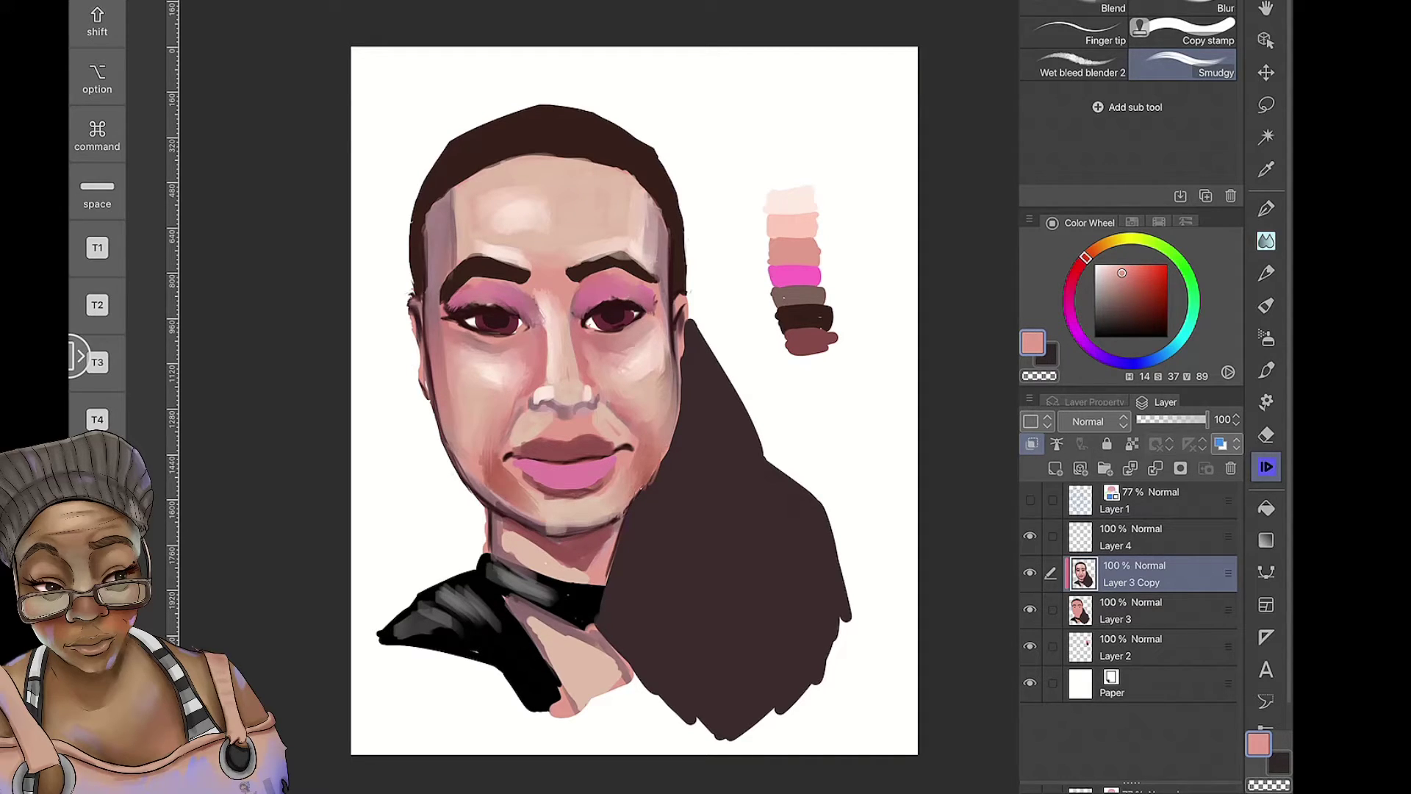
drag(646, 208, 658, 268)
drag(610, 163, 643, 206)
drag(439, 210, 491, 168)
Soften the nose highlights, the shading around the cheeks and the shadow on the neck with the Smudgy blender
drag(665, 280, 670, 397)
drag(588, 345, 592, 371)
drag(529, 401, 562, 400)
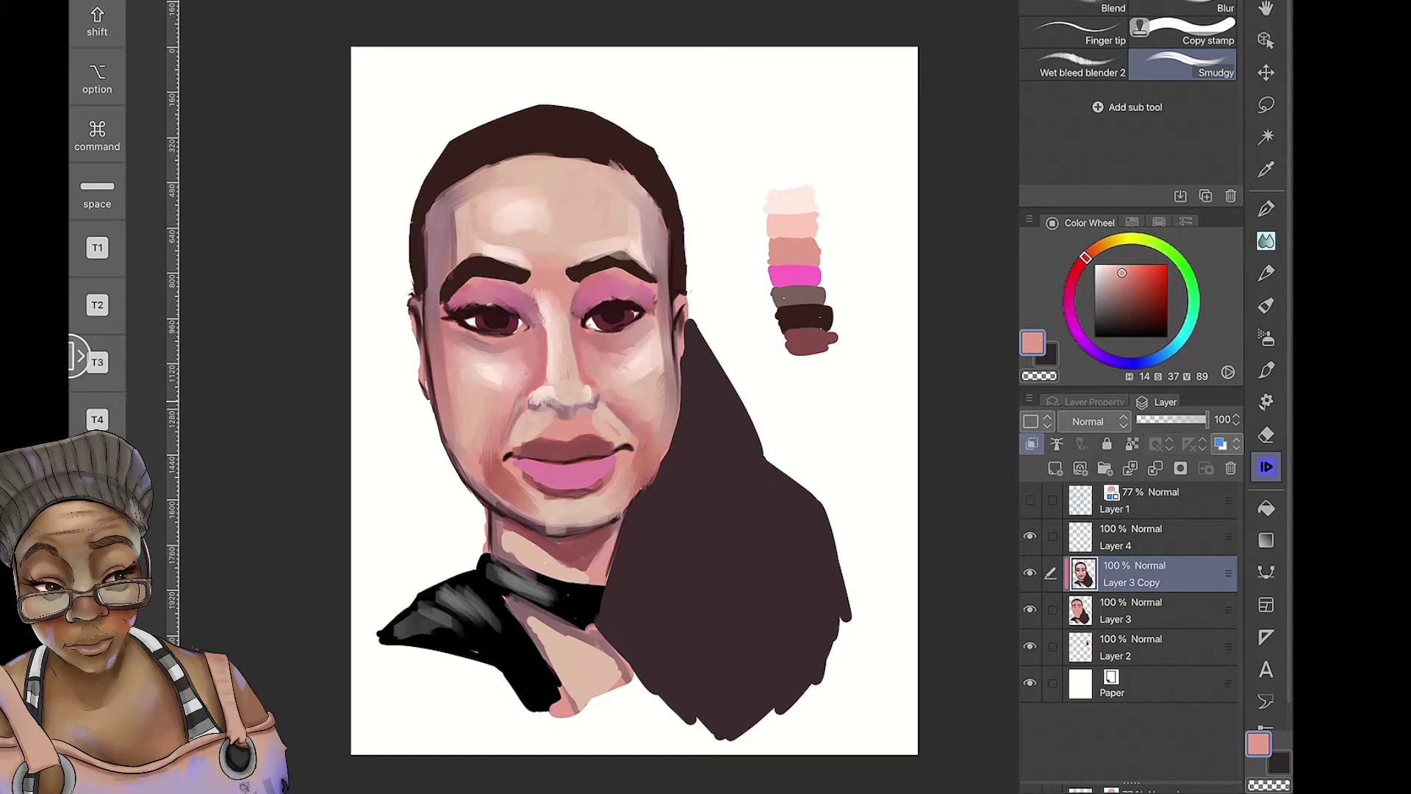
mouse_move(588, 342)
mouse_down()
mouse_move(643, 345)
mouse_move(661, 378)
mouse_up()
drag(511, 410, 510, 456)
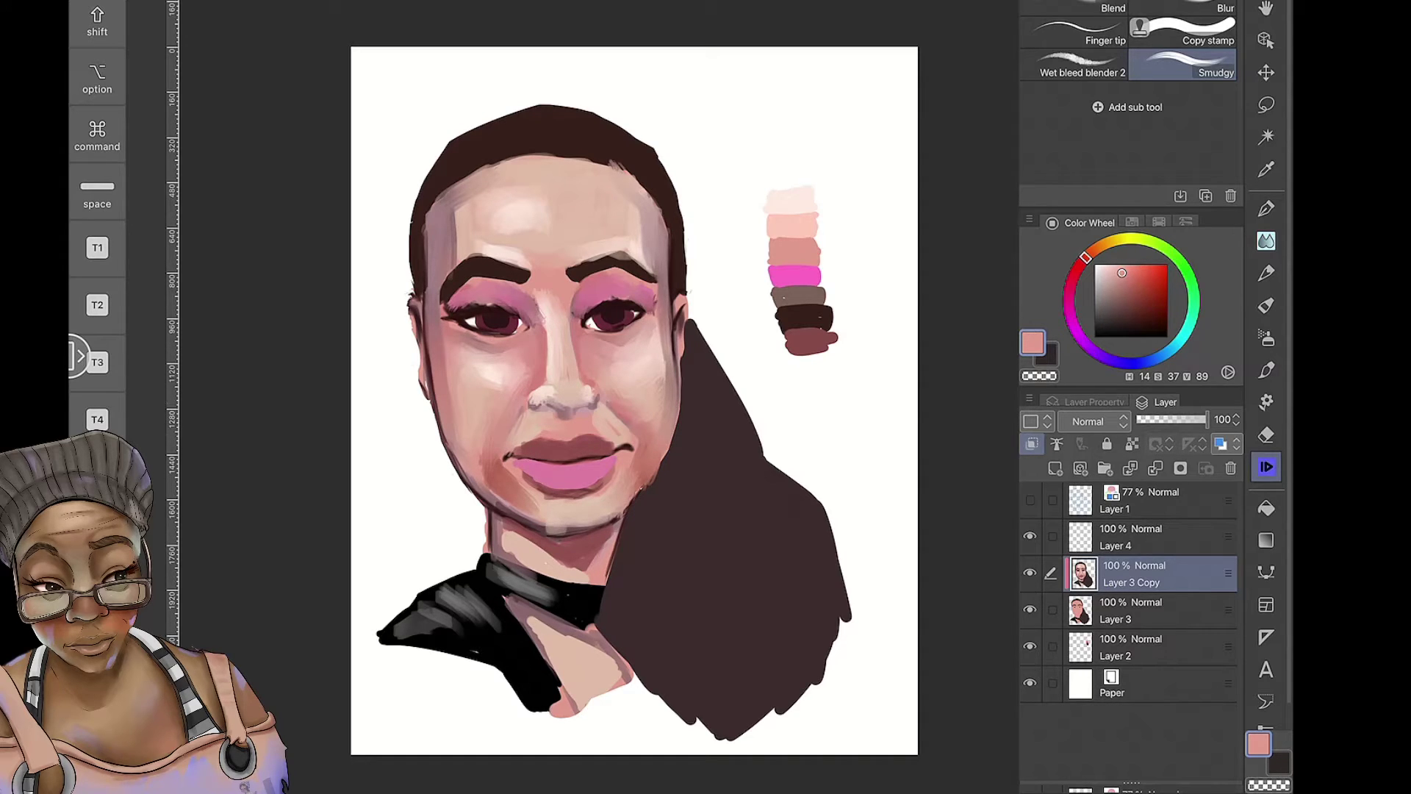
drag(505, 521, 573, 562)
Paint sampled peach skin tones over the cheeks and chin with Sampled Brush 37
key(b)
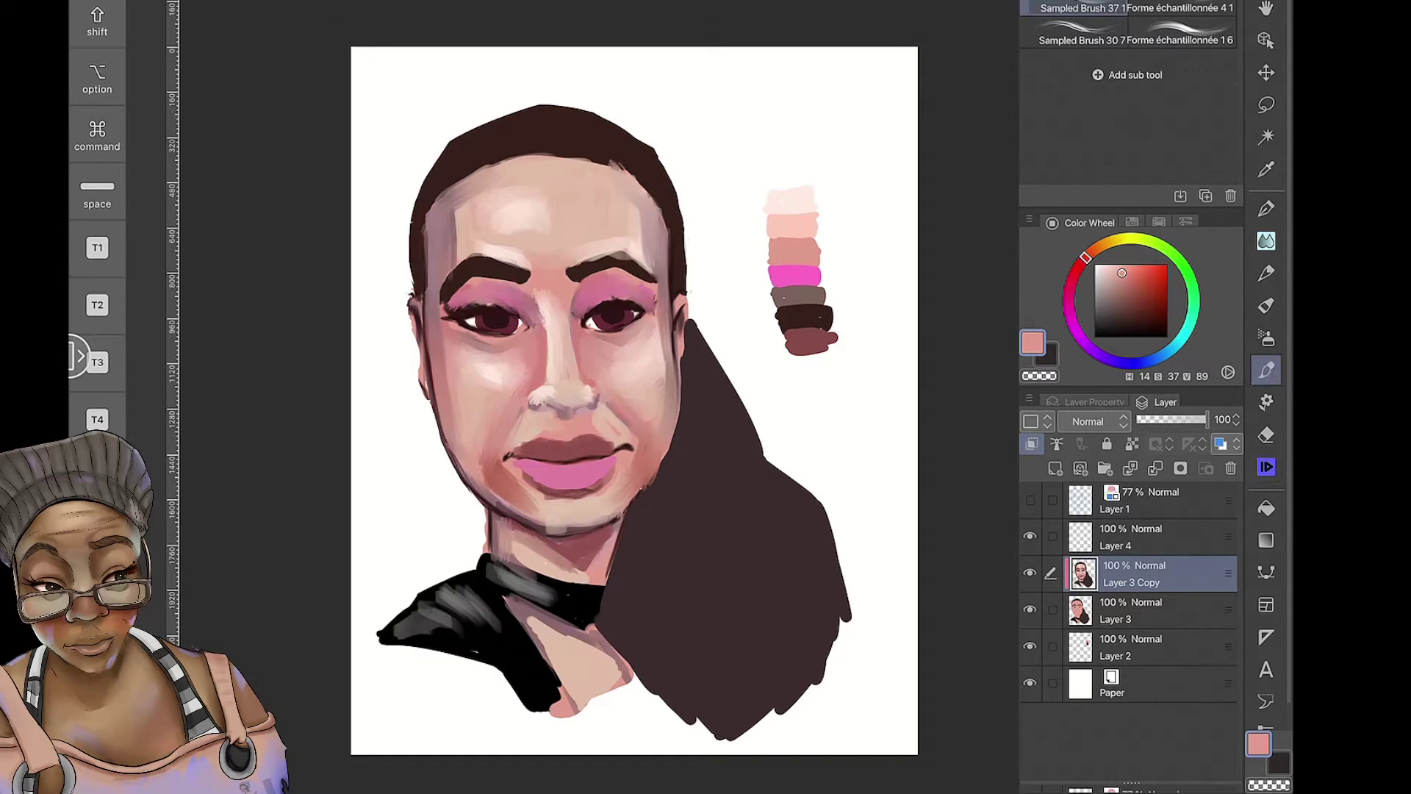
alt+click(792, 221)
drag(500, 352, 518, 389)
mouse_move(448, 338)
mouse_down()
mouse_move(492, 507)
mouse_move(588, 500)
mouse_up()
alt+click(471, 382)
alt+click(793, 246)
alt+click(507, 471)
alt+click(540, 274)
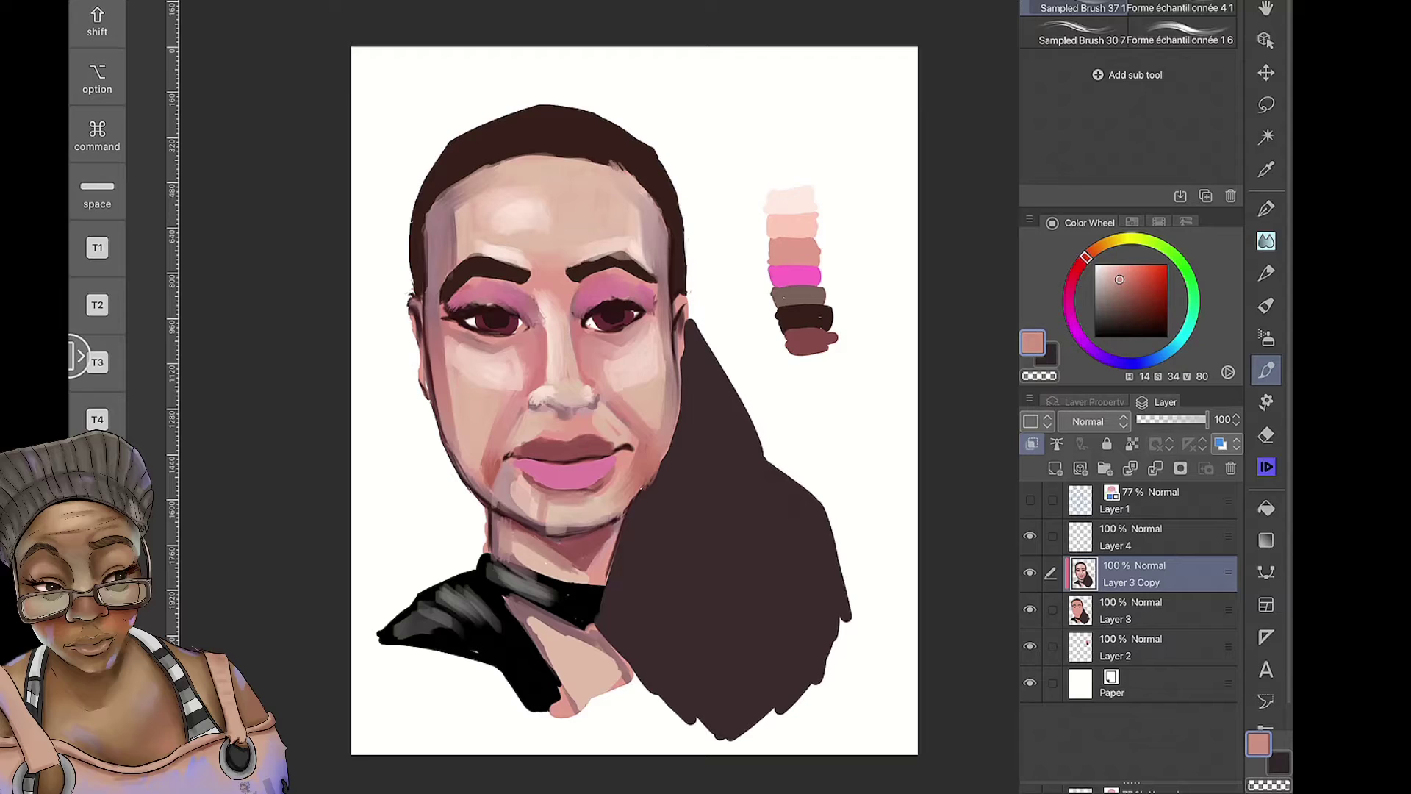
Define the chin with sampled shadow and skin tones, and paint dark nostrils with the Hard airbrush
alt+click(548, 532)
drag(507, 522, 595, 543)
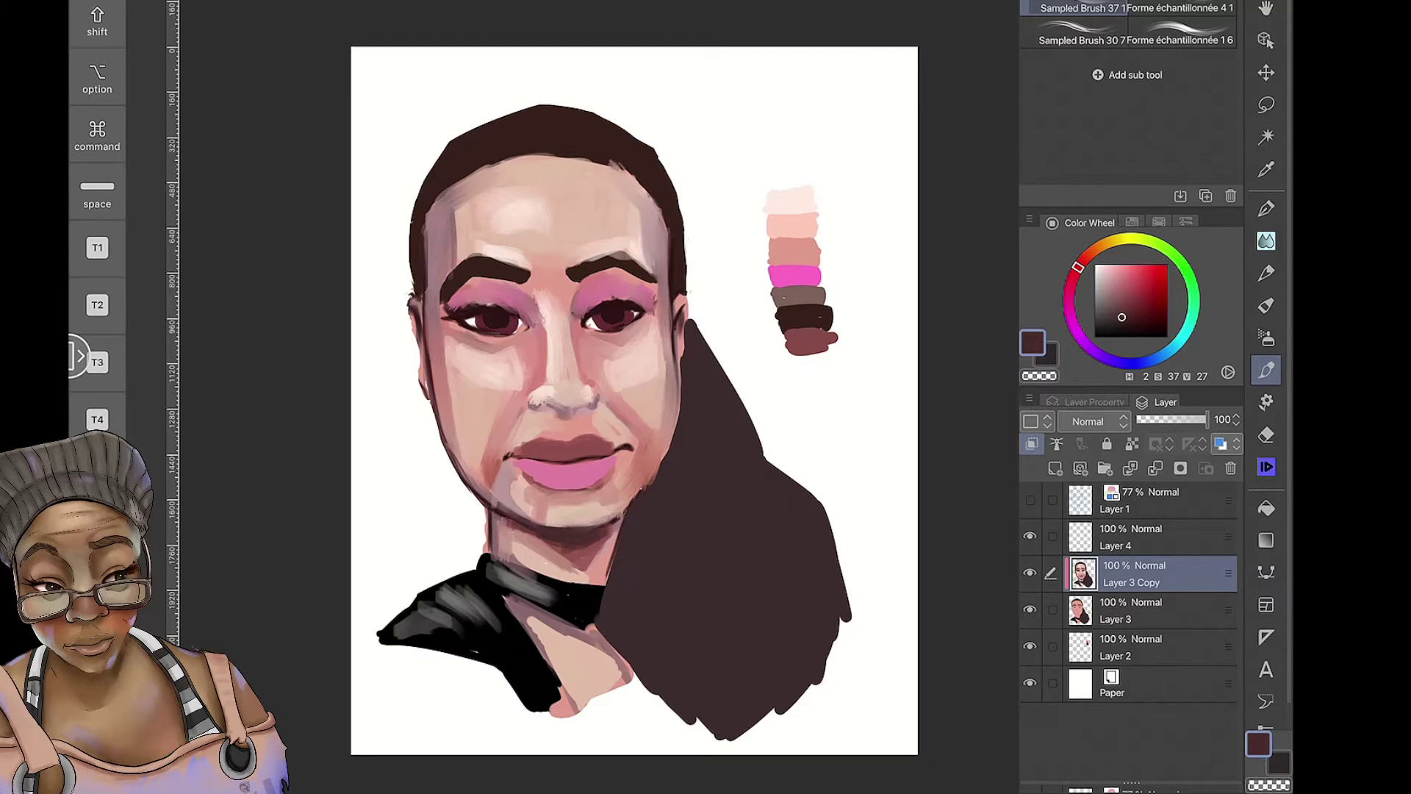
alt+click(566, 514)
drag(553, 503, 544, 525)
key(b)
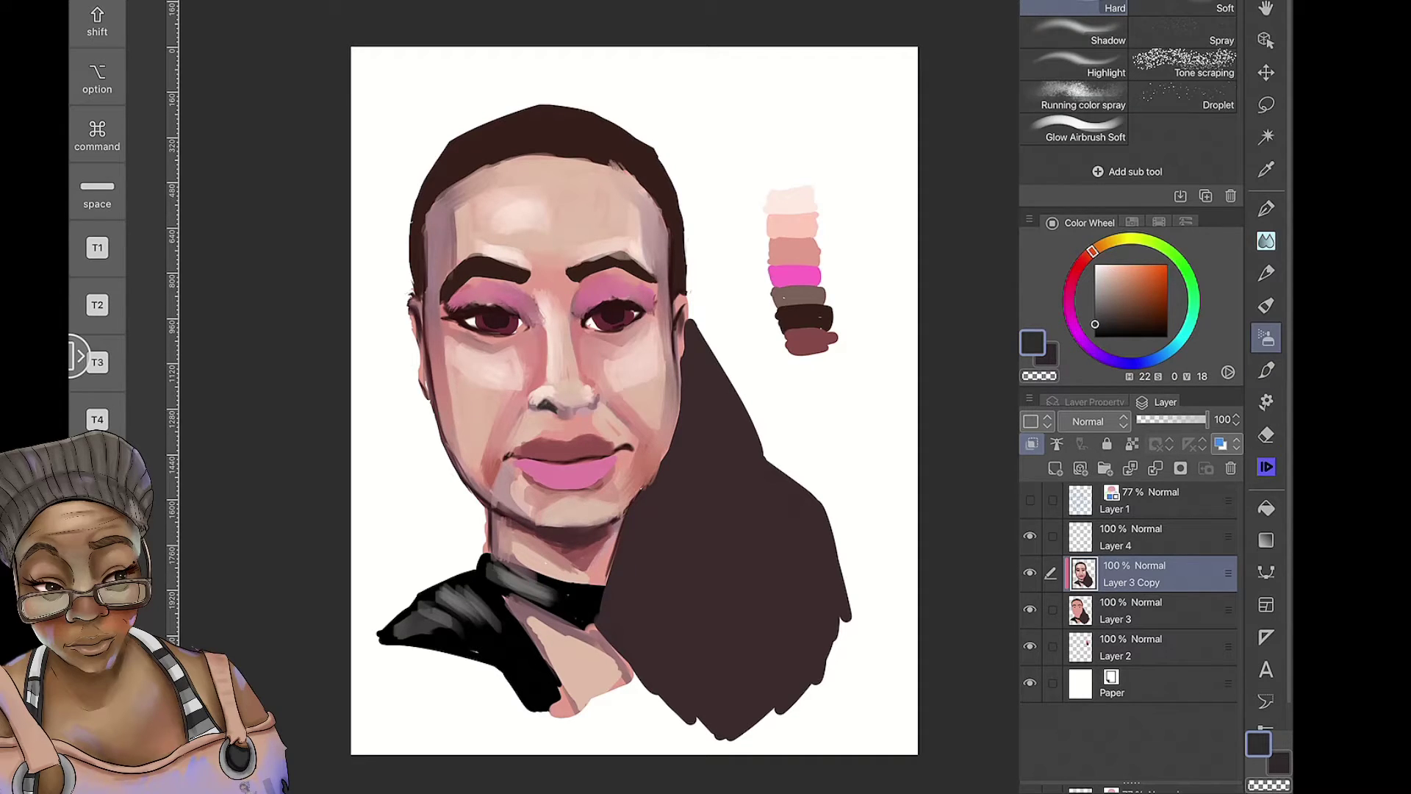
alt+click(551, 125)
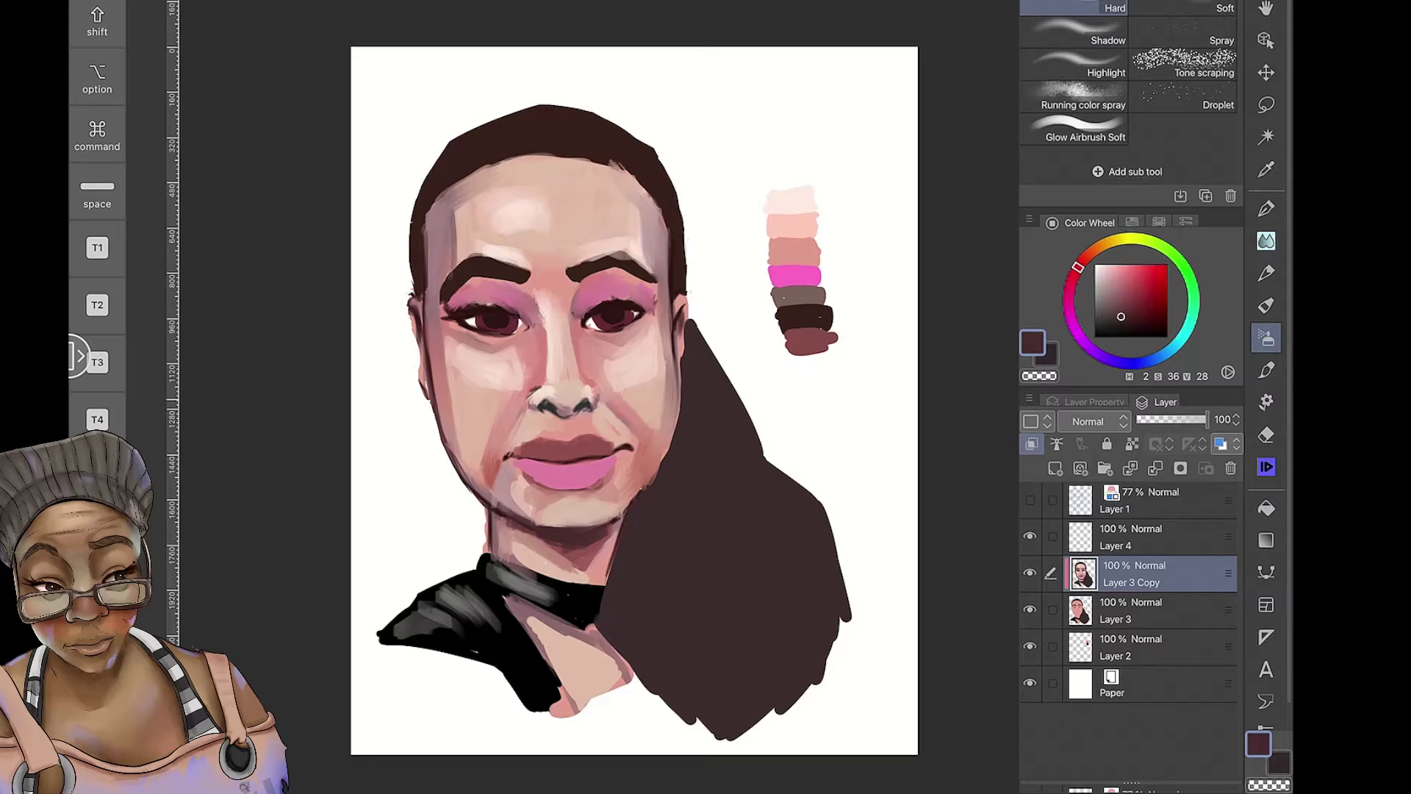
Add pale pink highlights to the eyelids, inner eye corners, neck and chest with the Oil paint brush
key(b)
alt+click(591, 290)
drag(606, 283, 581, 312)
alt+click(625, 294)
alt+click(792, 220)
click(586, 316)
click(516, 307)
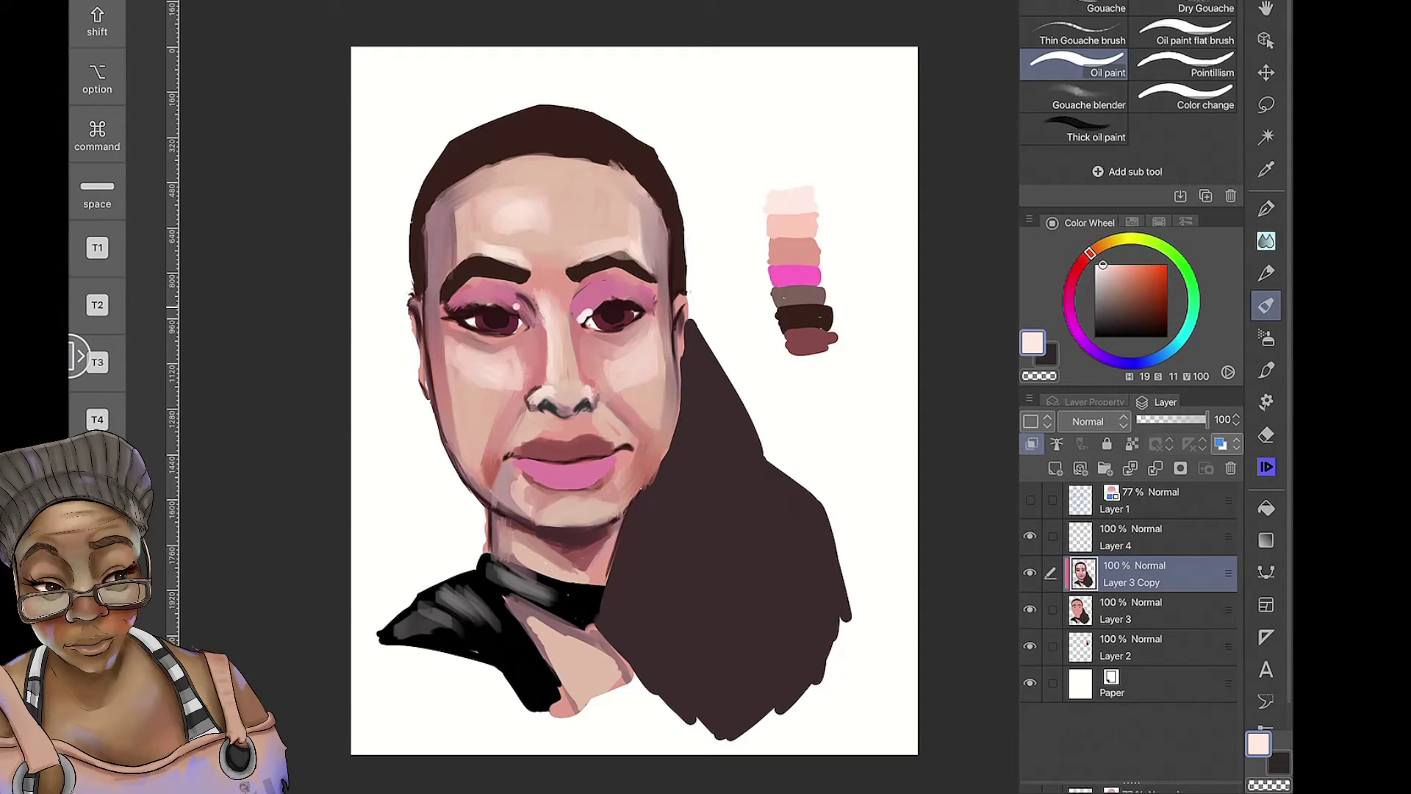
drag(520, 544, 564, 576)
drag(573, 657, 599, 680)
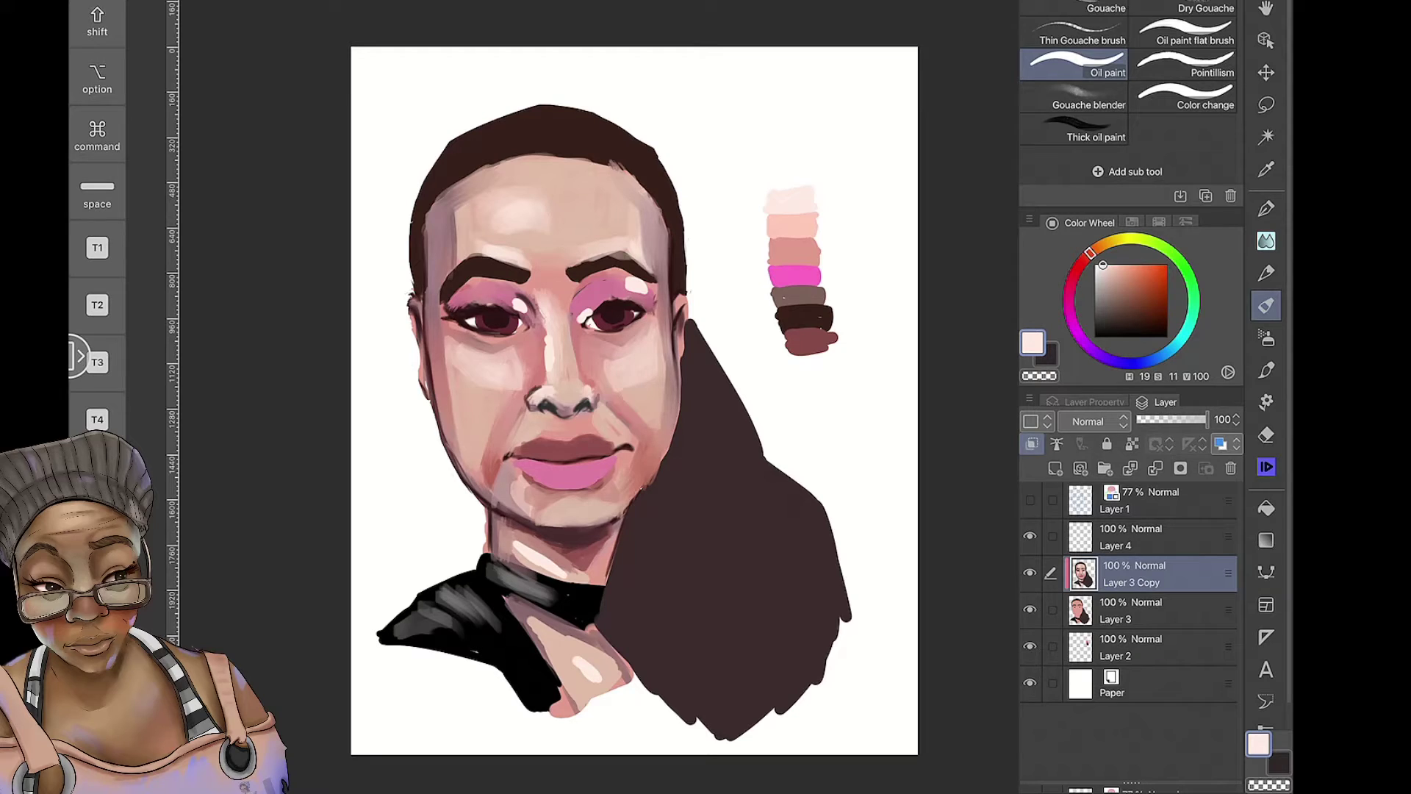
Shade the lower lip with mauve, add pale pink highlights, and darken the mouth corners using brush size 12
alt+click(794, 252)
drag(551, 490, 597, 489)
alt+click(808, 340)
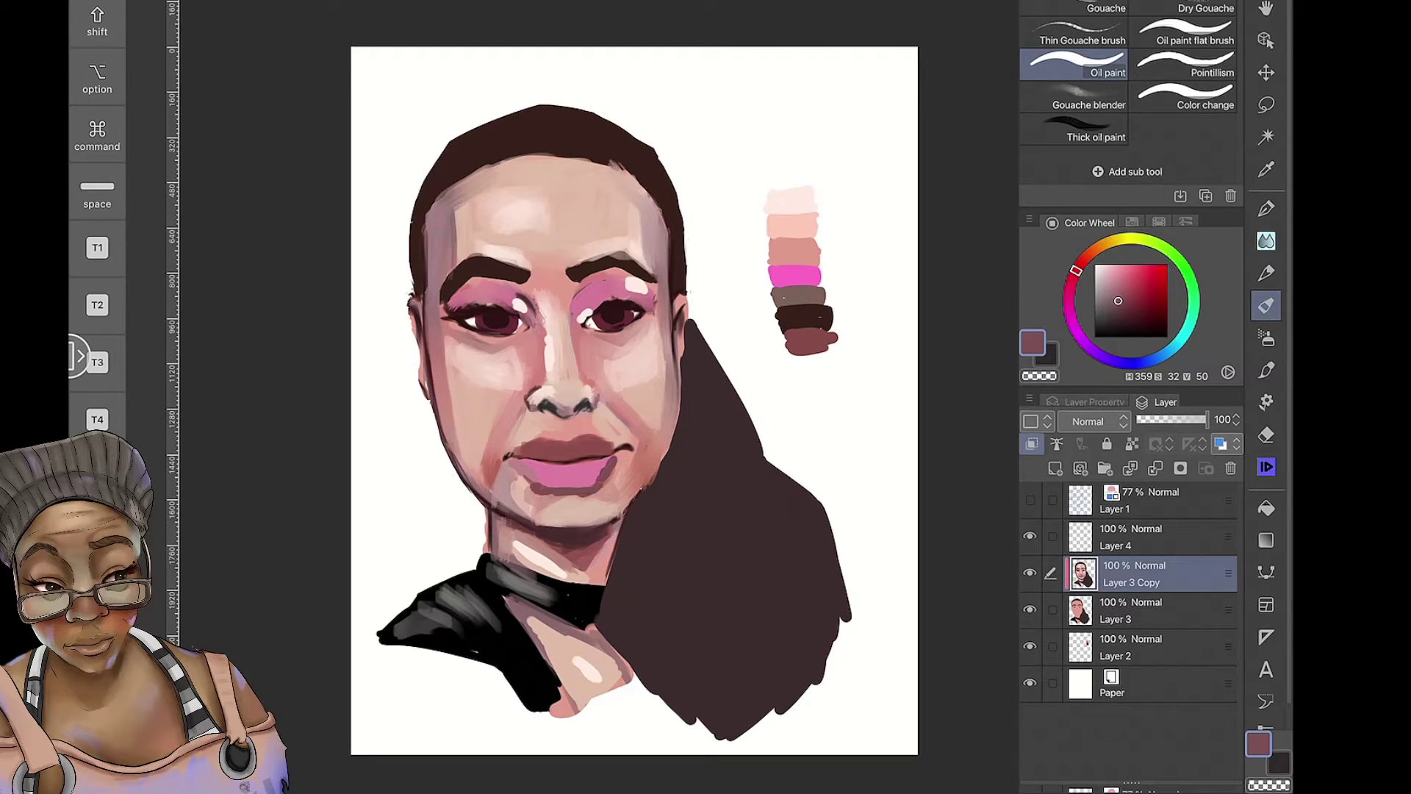
drag(521, 463, 599, 463)
alt+click(790, 197)
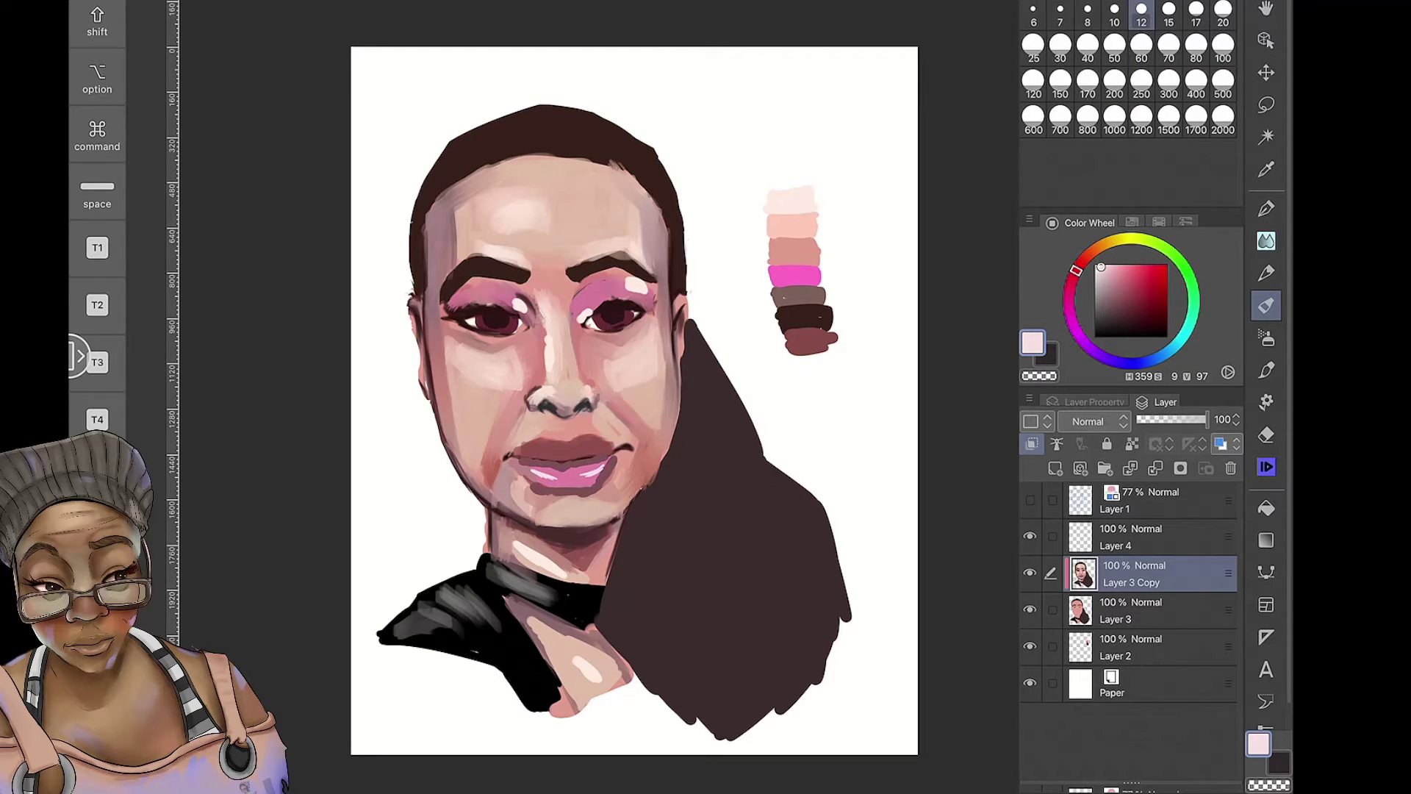
alt+click(804, 317)
drag(510, 449, 500, 461)
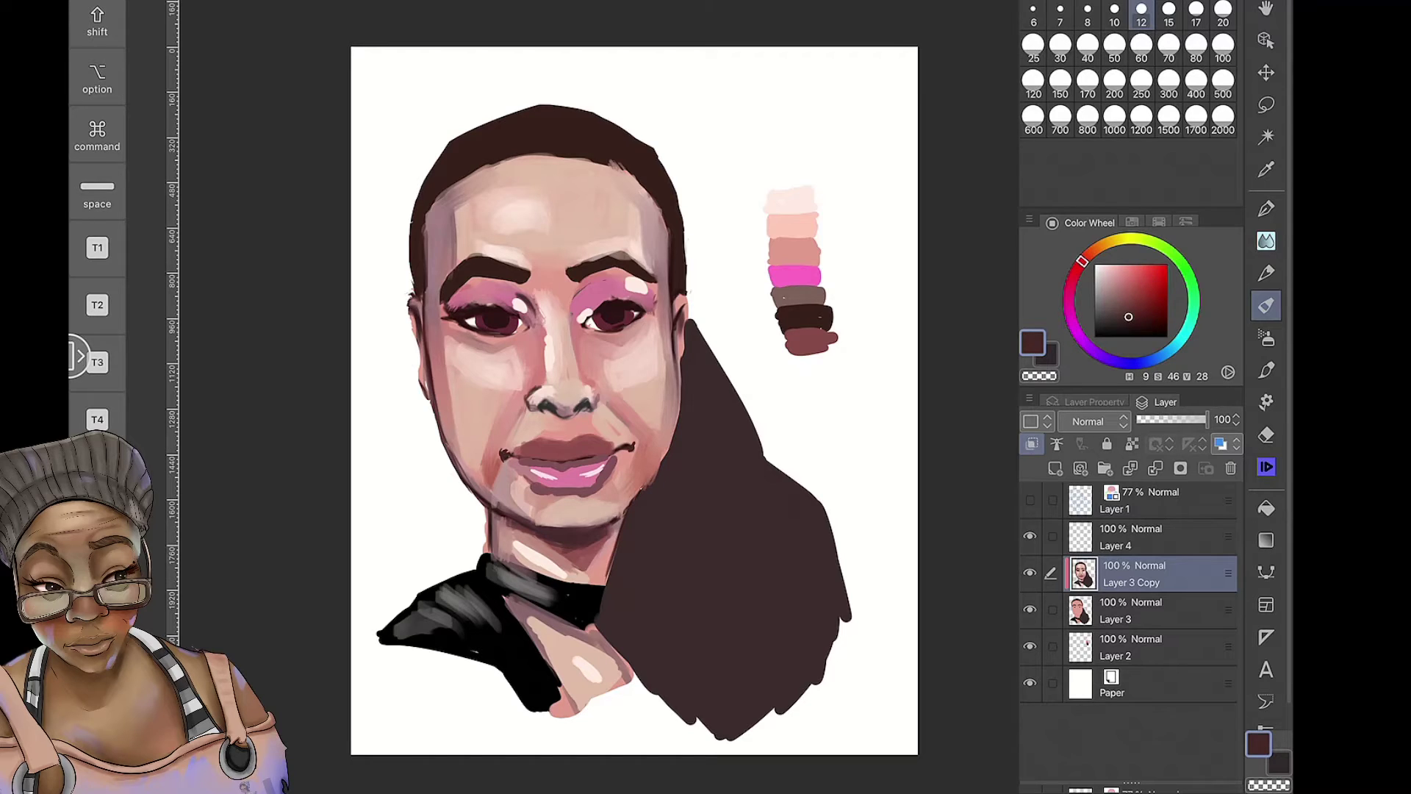
Smudge the pale eyelid highlights into the pink eyeshadow on both eyes
scroll(622, 406, up, 1)
key(j)
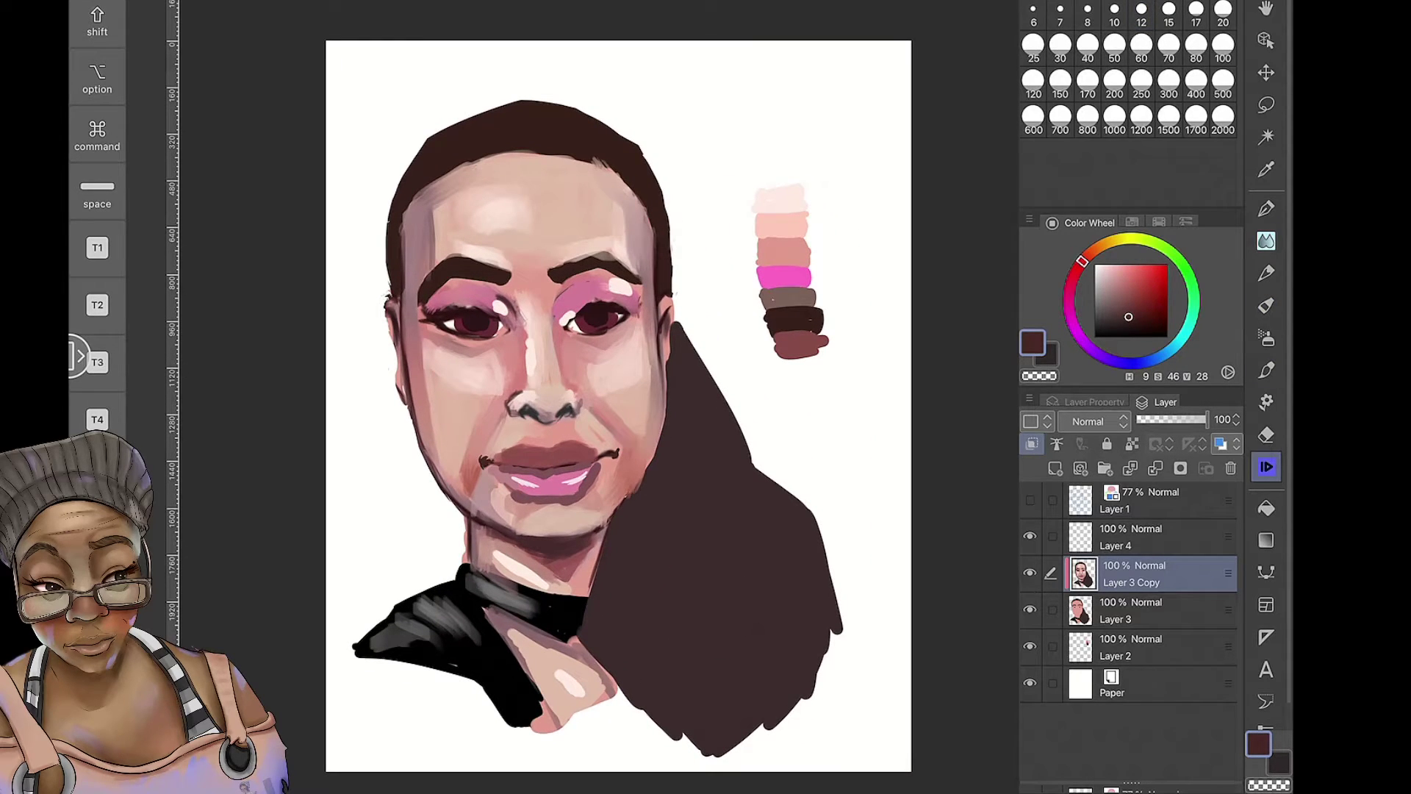
drag(586, 290, 629, 280)
drag(479, 298, 511, 317)
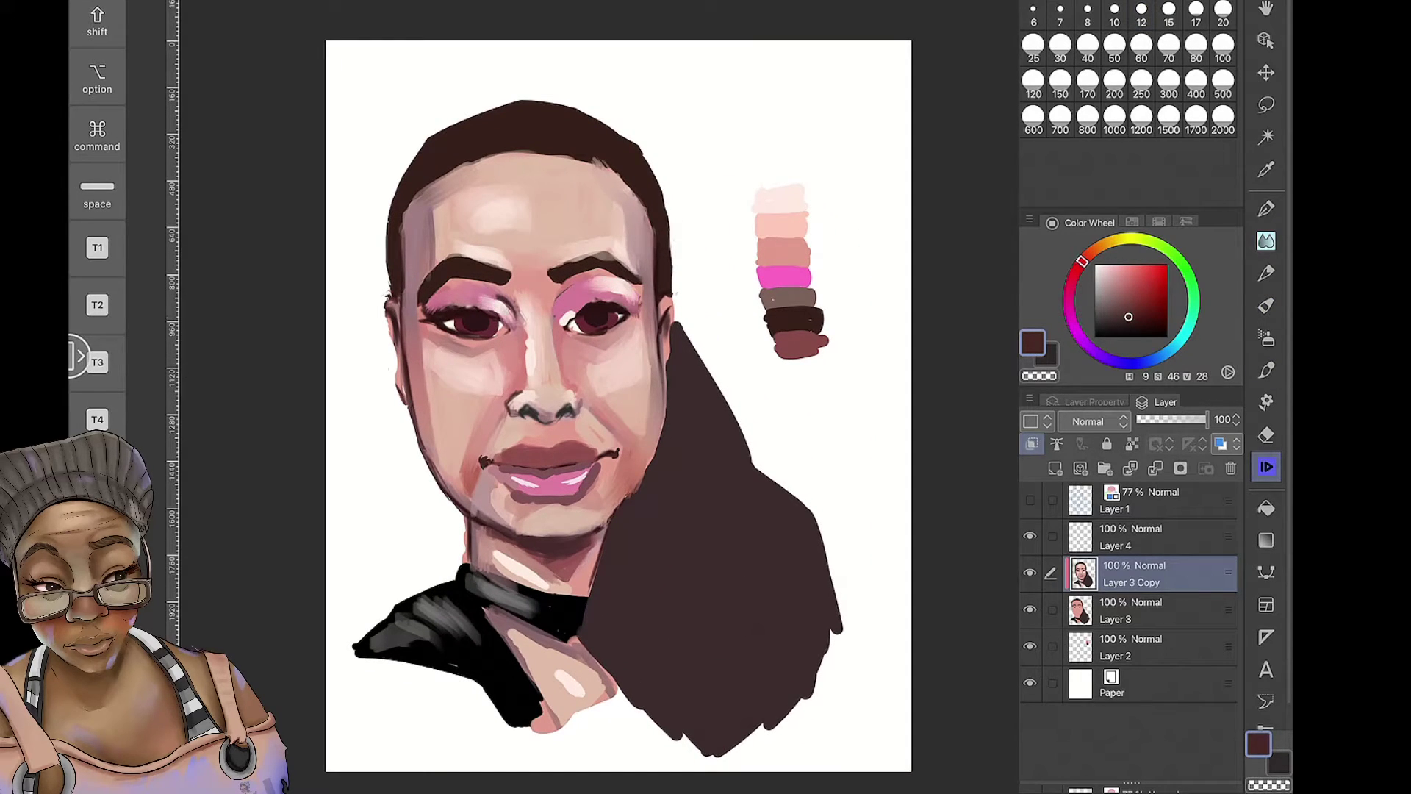
Blend the nose bridge, neck highlight and lips at size 30, and edge the upper lip with light peach at size 12
key(j)
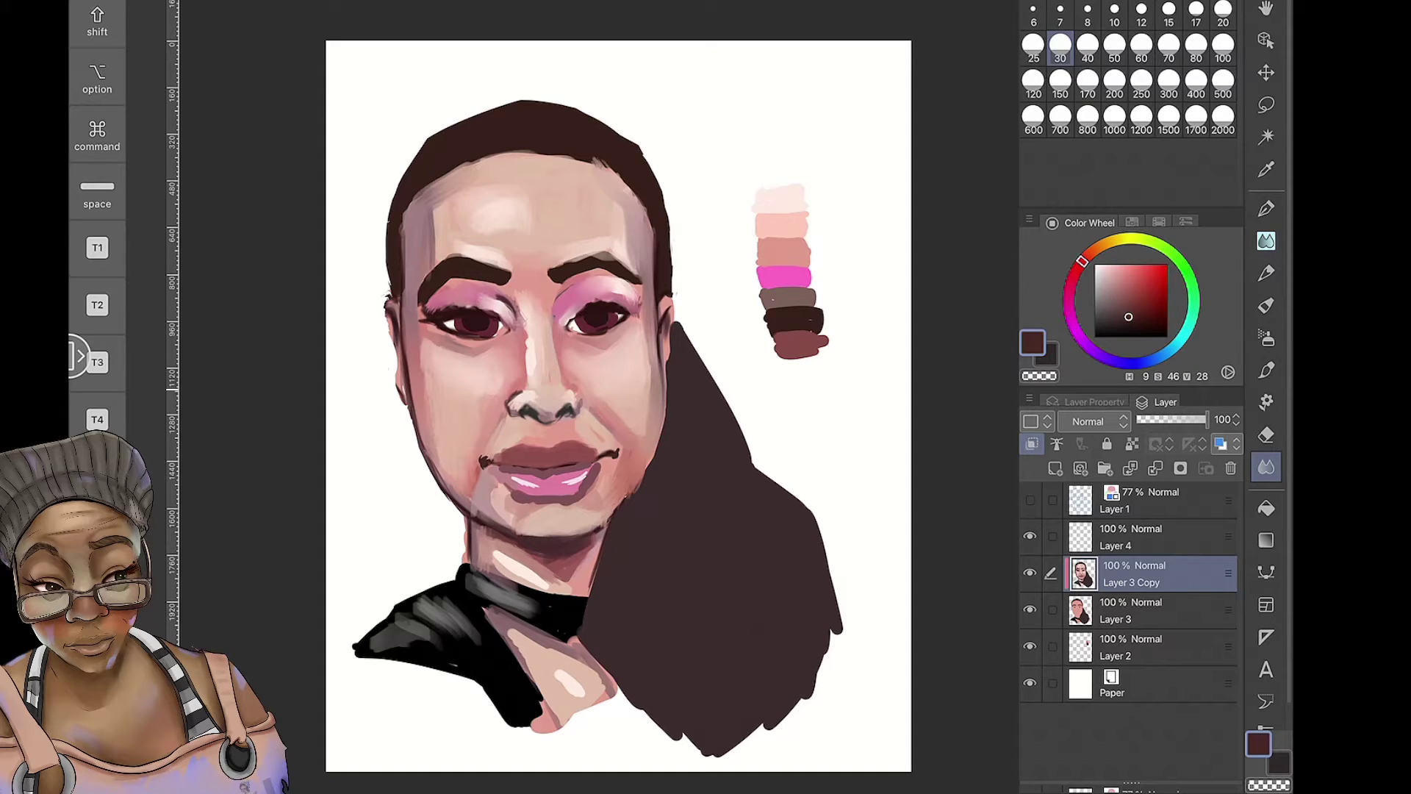
drag(528, 316, 530, 371)
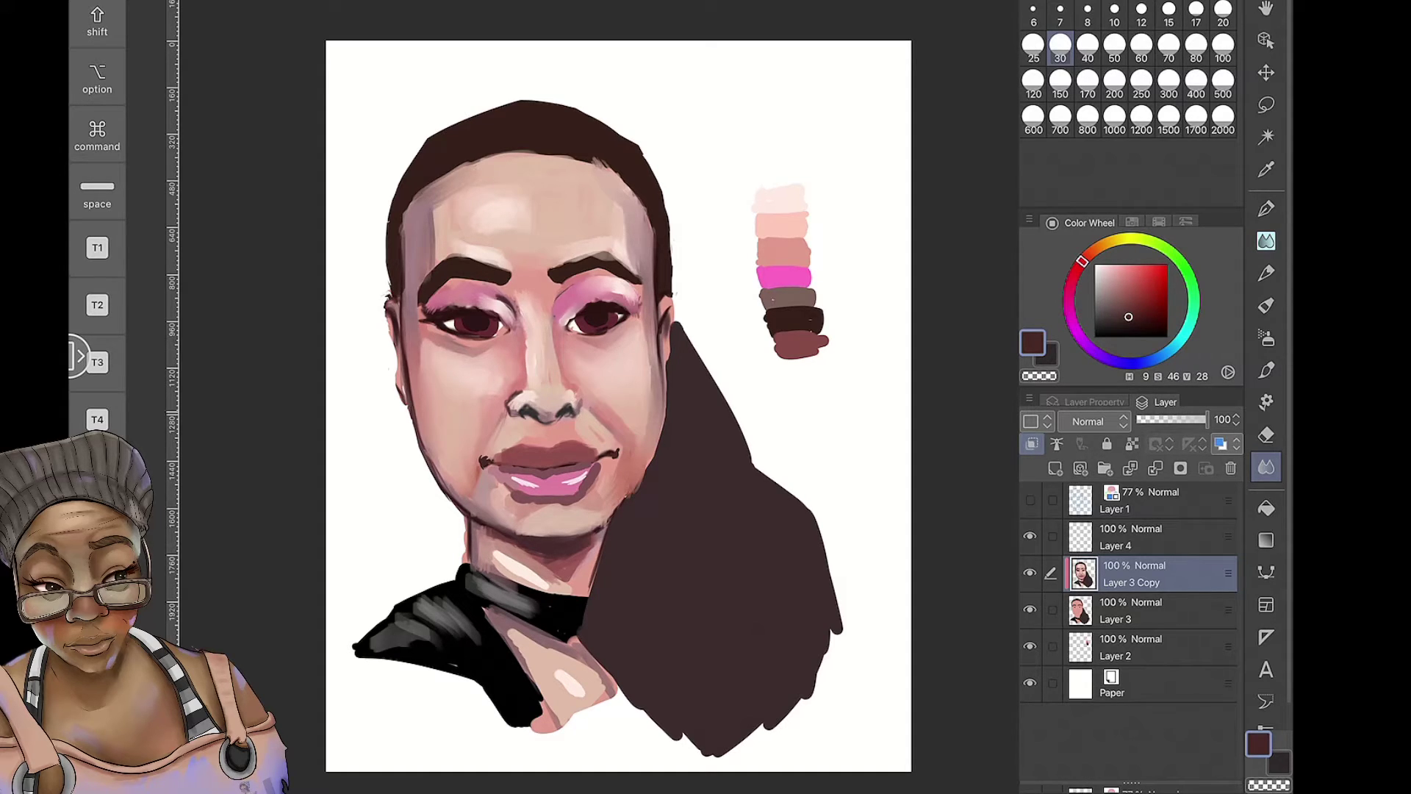
drag(489, 558, 569, 584)
mouse_move(507, 494)
mouse_down()
mouse_move(580, 514)
mouse_move(515, 482)
mouse_move(591, 444)
mouse_up()
key(b)
alt+click(782, 220)
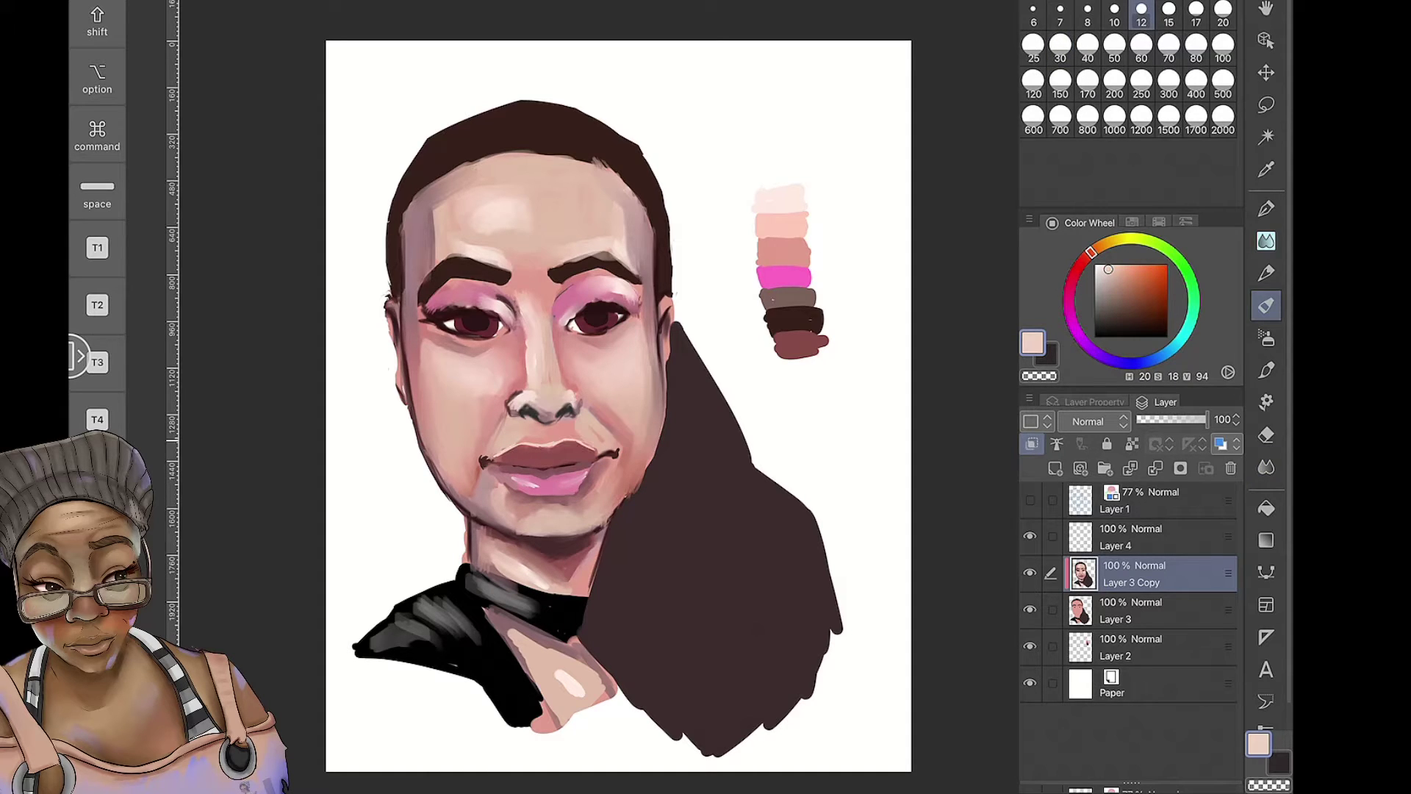
Blend the sides and tip of the nose and the inner eye corners with Wet bleed blender 2
scroll(572, 397, up, 2)
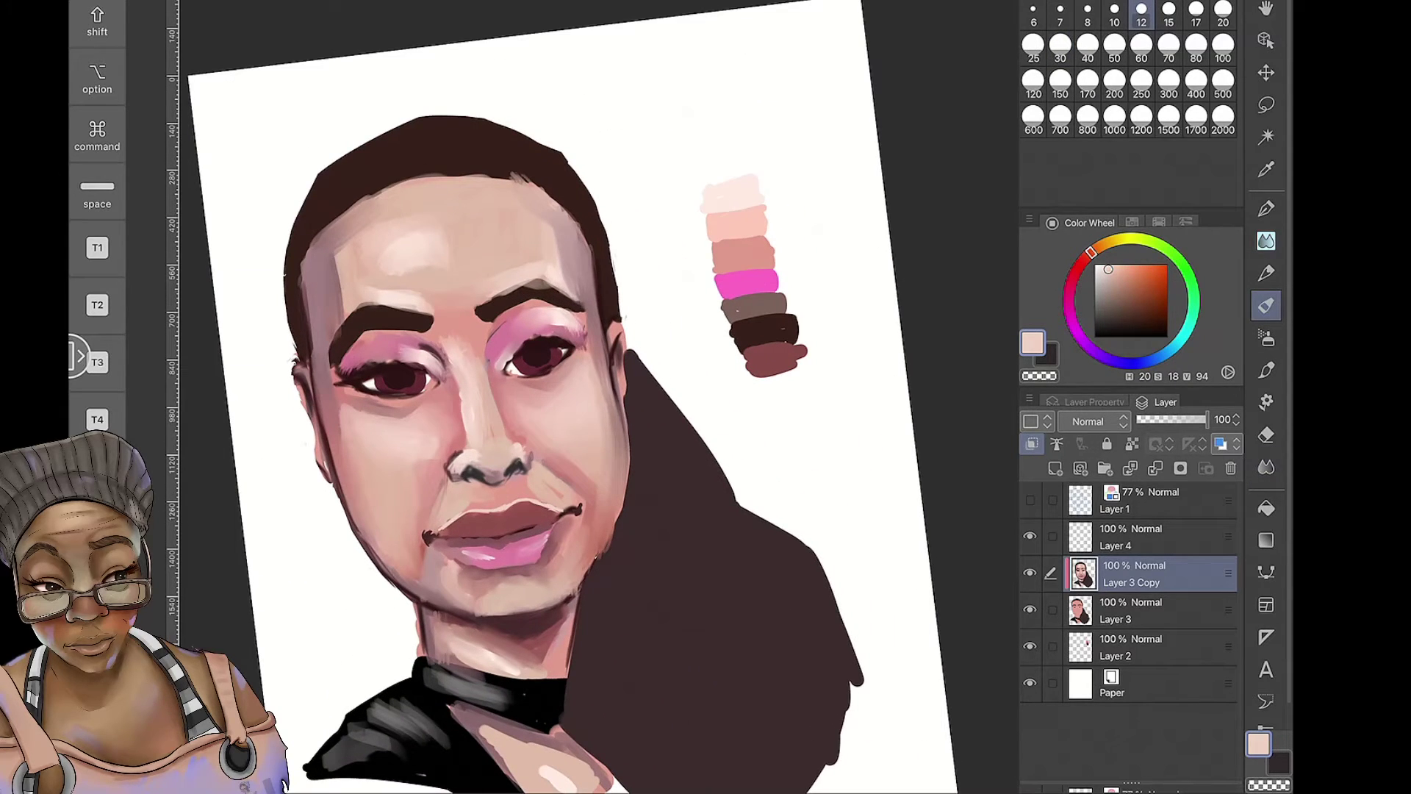
key(bracketright)
key(bracketright)
key(bracketright)
key(j)
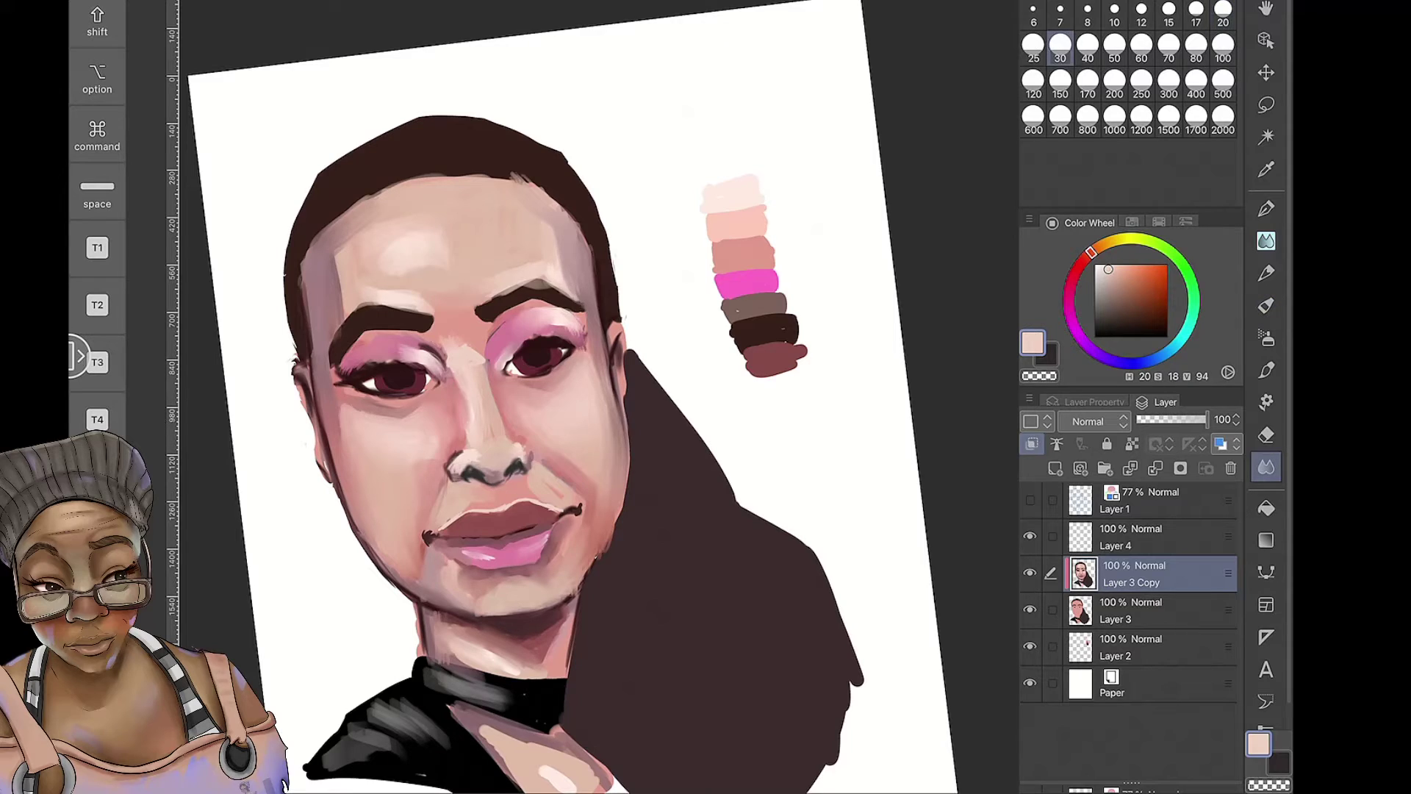
drag(448, 419, 446, 449)
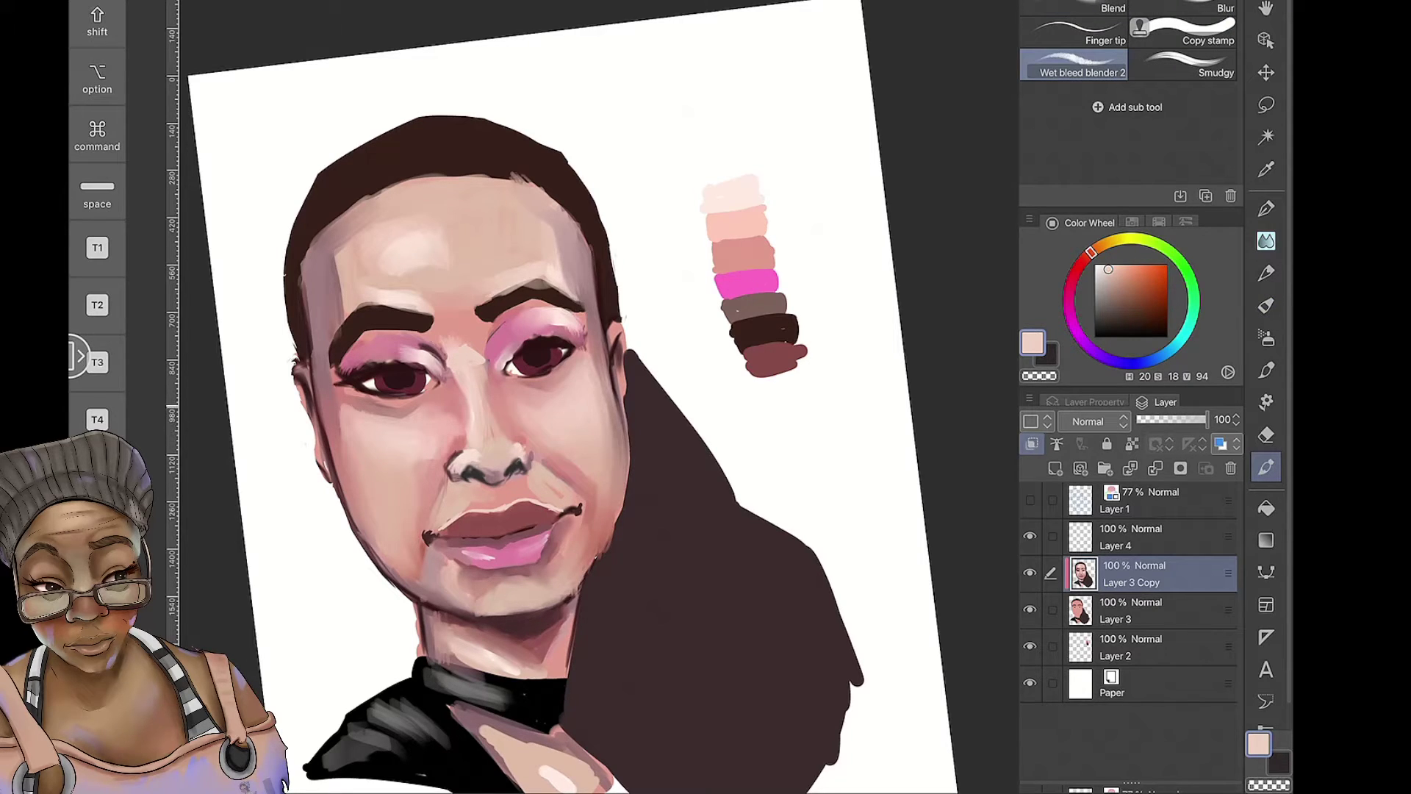
mouse_move(502, 387)
mouse_down()
mouse_move(484, 474)
mouse_move(507, 467)
mouse_up()
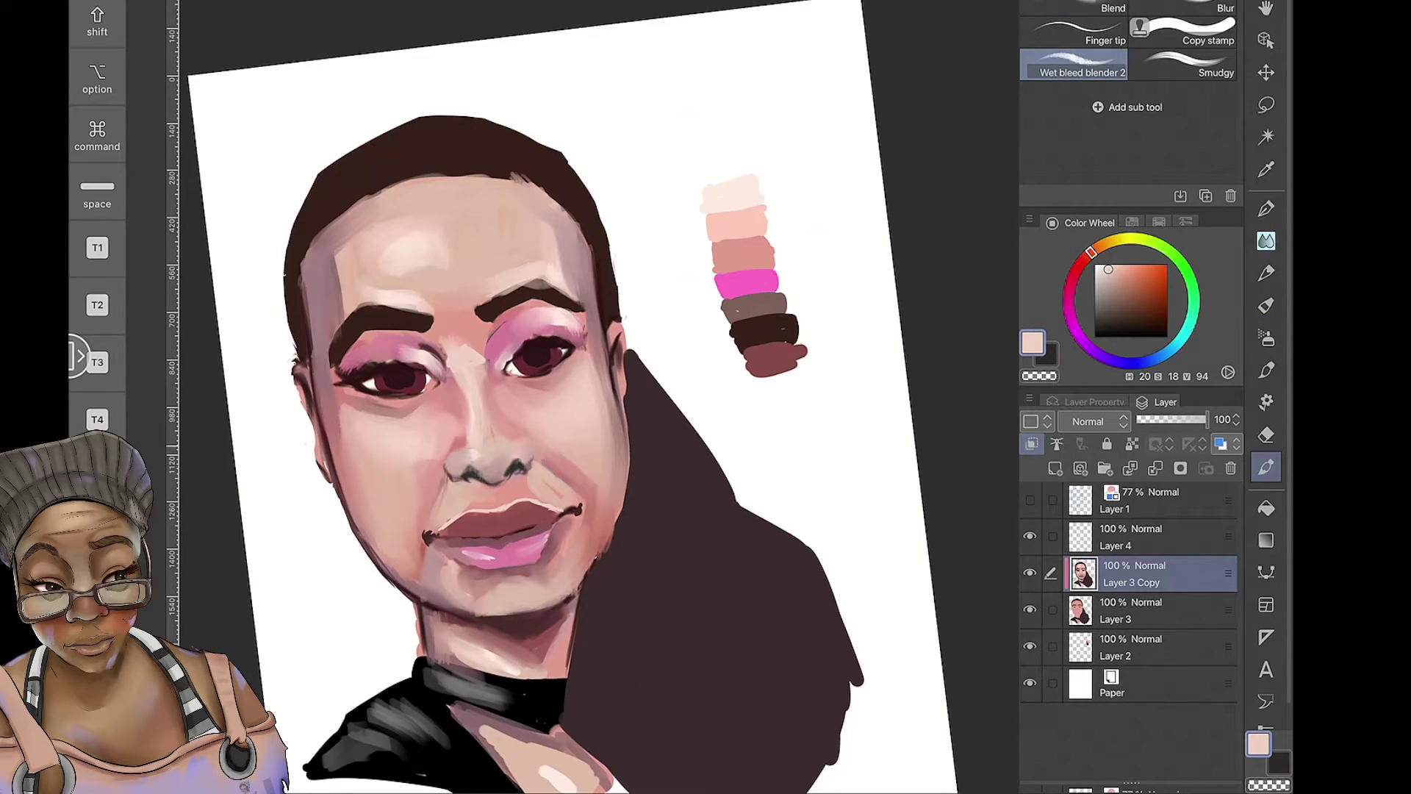
mouse_move(415, 345)
mouse_down()
mouse_move(450, 371)
mouse_move(485, 357)
mouse_up()
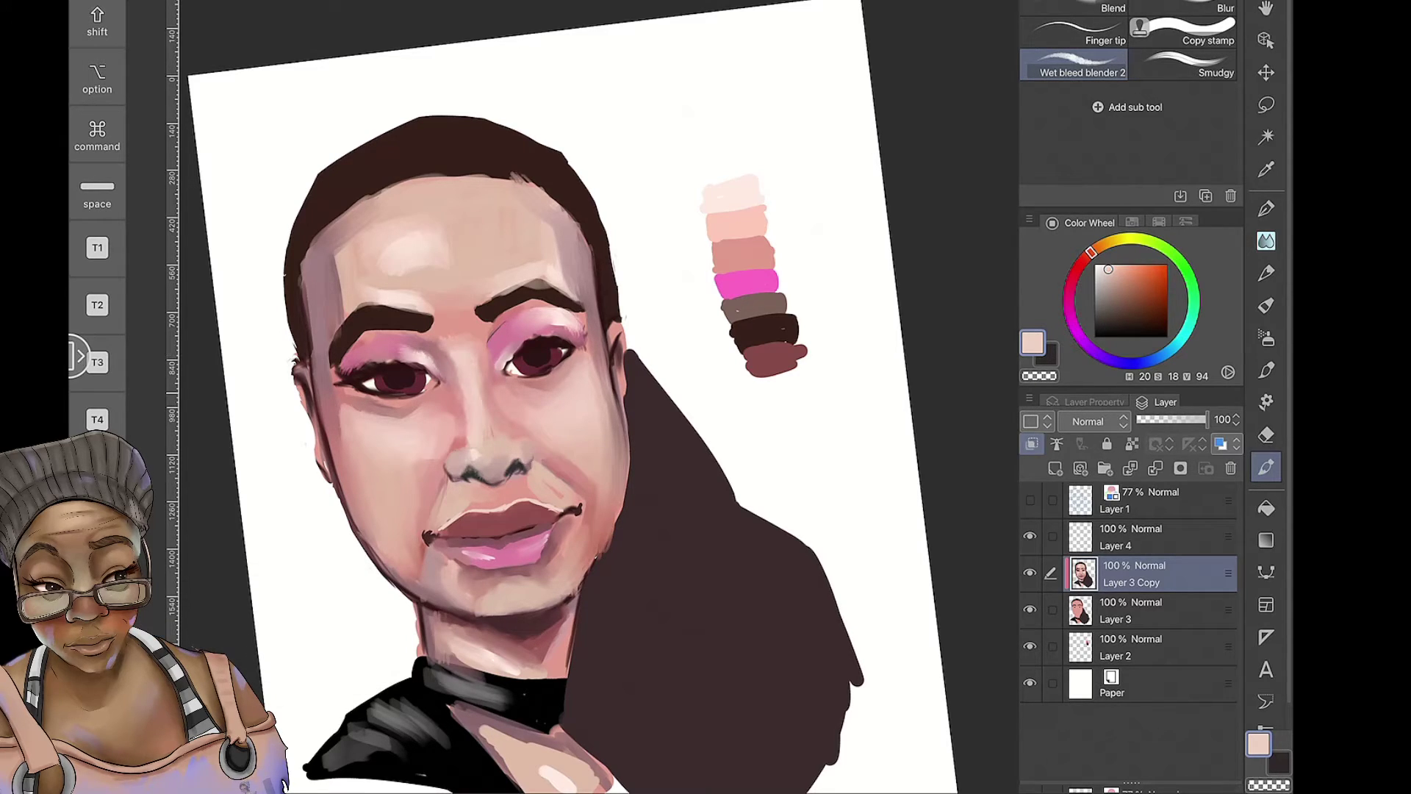
Blend the hairline into the forehead and soften the temple beside the ear with Wet bleed blender 2
drag(580, 312, 596, 382)
drag(544, 202, 507, 173)
mouse_move(309, 250)
mouse_down()
mouse_move(375, 187)
mouse_move(426, 177)
mouse_move(562, 217)
mouse_move(595, 266)
mouse_up()
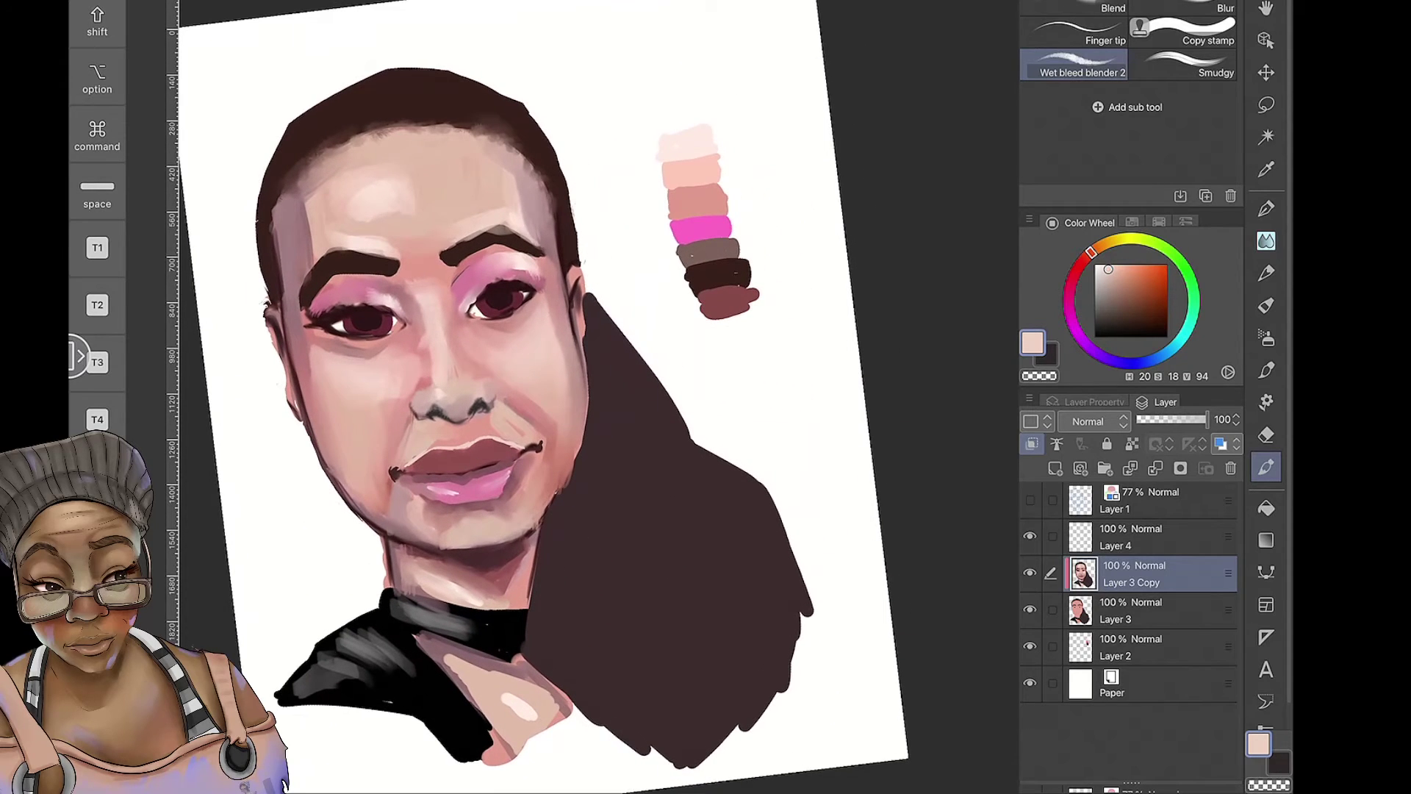
Paint near-white highlights on the forehead, brow bone, cheek and nose with Sampled Brush 37
click(1266, 370)
click(1099, 265)
drag(364, 209, 388, 190)
drag(466, 228, 496, 217)
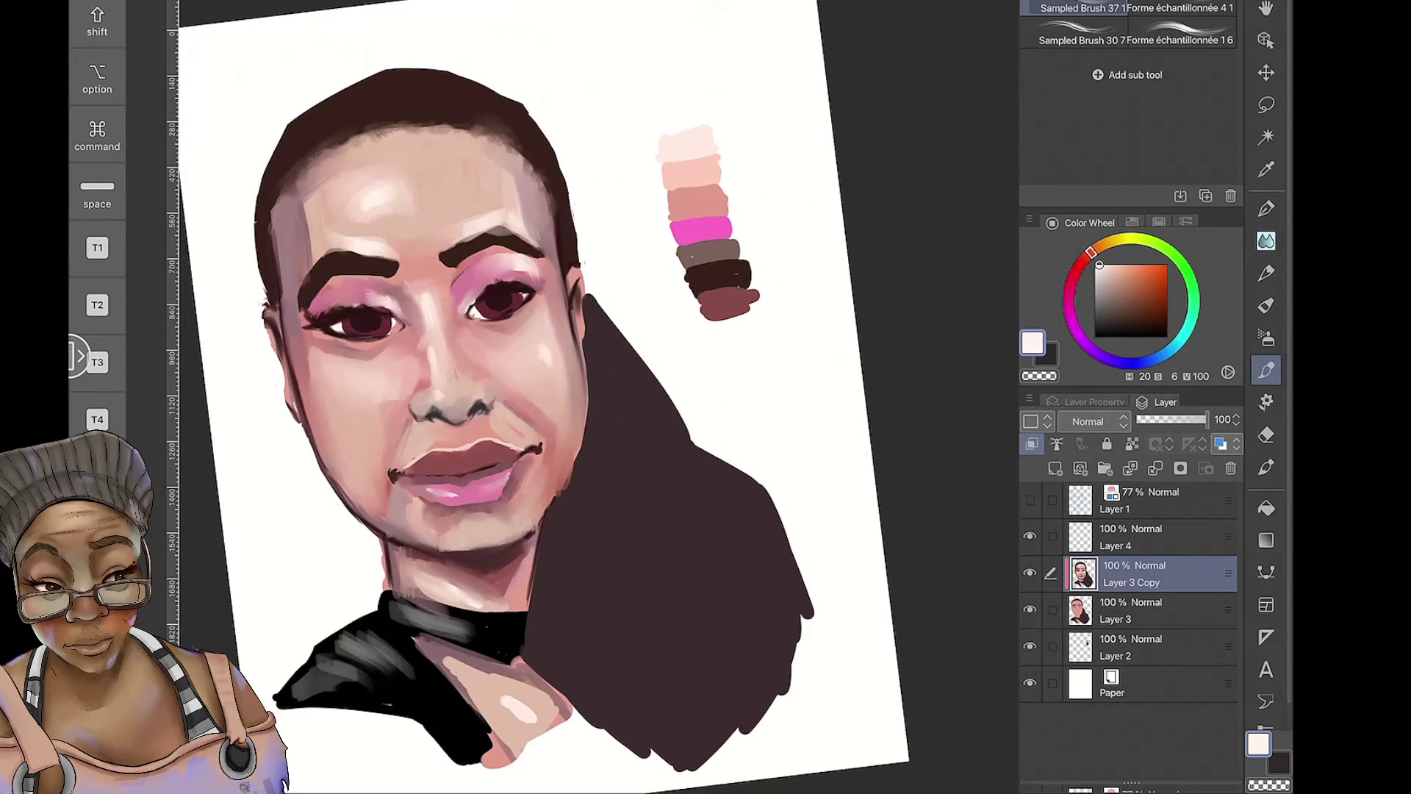
scroll(536, 397, down, 5)
scroll(536, 397, up, 5)
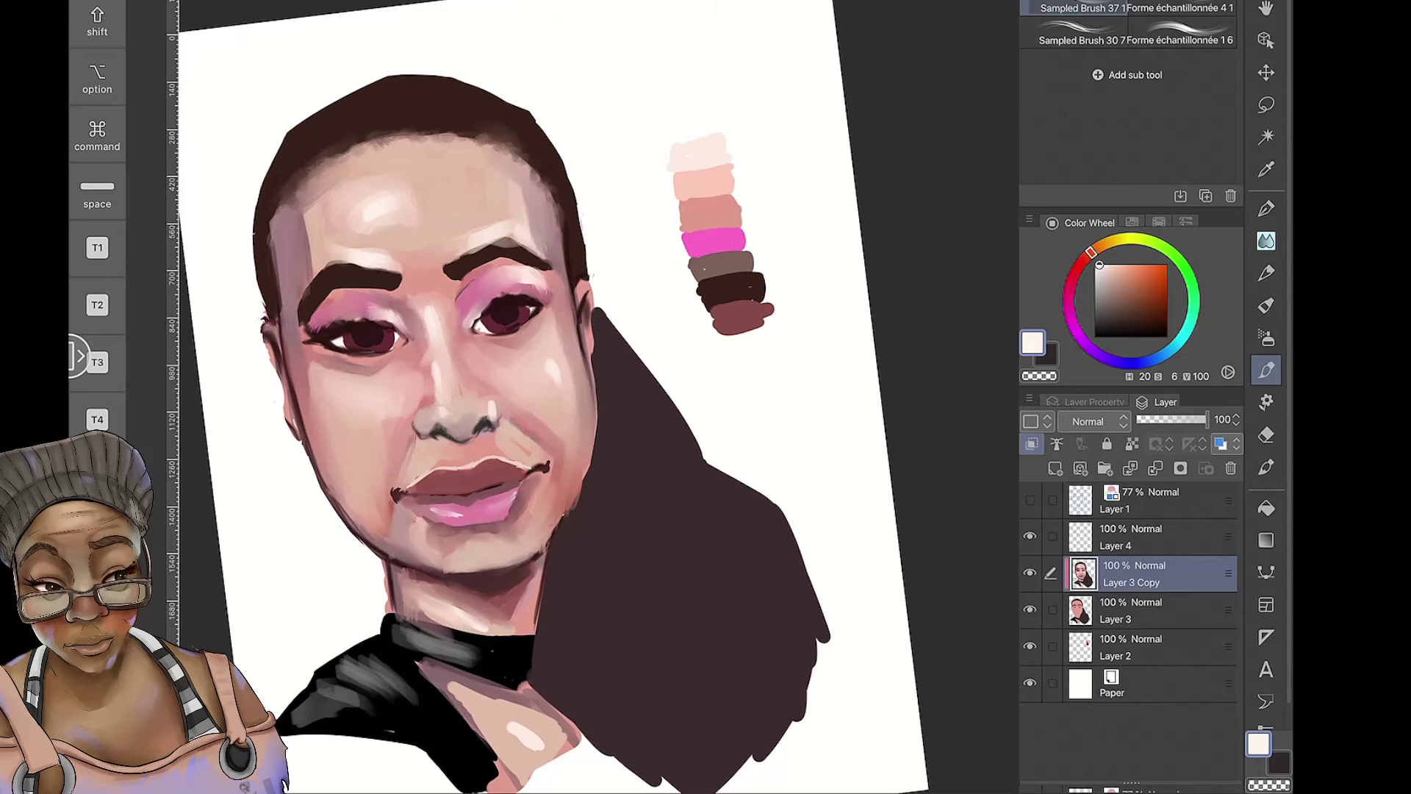
Paint light grey strands across the slicked-back hair on the scalp and both temples with Sampled Brush 37 at size 25
drag(352, 102, 348, 141)
mouse_move(340, 109)
mouse_down()
mouse_move(320, 156)
mouse_move(332, 144)
mouse_move(272, 195)
mouse_up()
click(1101, 288)
click(1033, 45)
mouse_move(384, 81)
mouse_down()
mouse_move(381, 136)
mouse_move(416, 125)
mouse_up()
mouse_move(447, 81)
mouse_down()
mouse_move(443, 132)
mouse_move(463, 135)
mouse_up()
drag(513, 105, 520, 154)
mouse_move(545, 134)
mouse_down()
mouse_move(541, 180)
mouse_move(568, 250)
mouse_up()
drag(572, 184, 569, 247)
drag(367, 85, 366, 139)
drag(550, 142, 547, 185)
drag(274, 156, 269, 205)
drag(266, 202, 265, 272)
Paint near-black strands between the grey ones along the upper hairline and temple
click(1101, 327)
drag(269, 171, 266, 210)
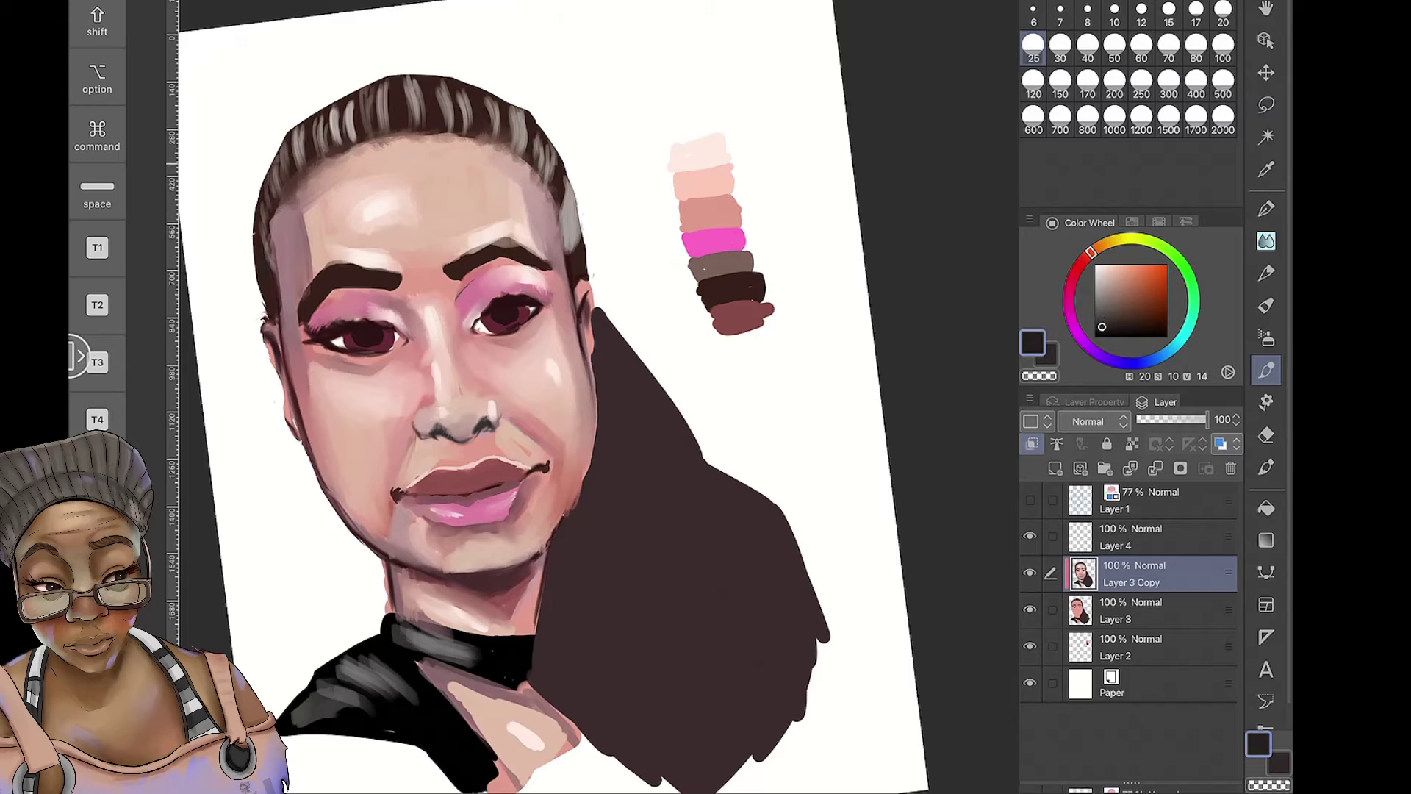
drag(302, 127, 300, 157)
drag(286, 143, 285, 168)
drag(332, 112, 330, 144)
drag(315, 121, 313, 144)
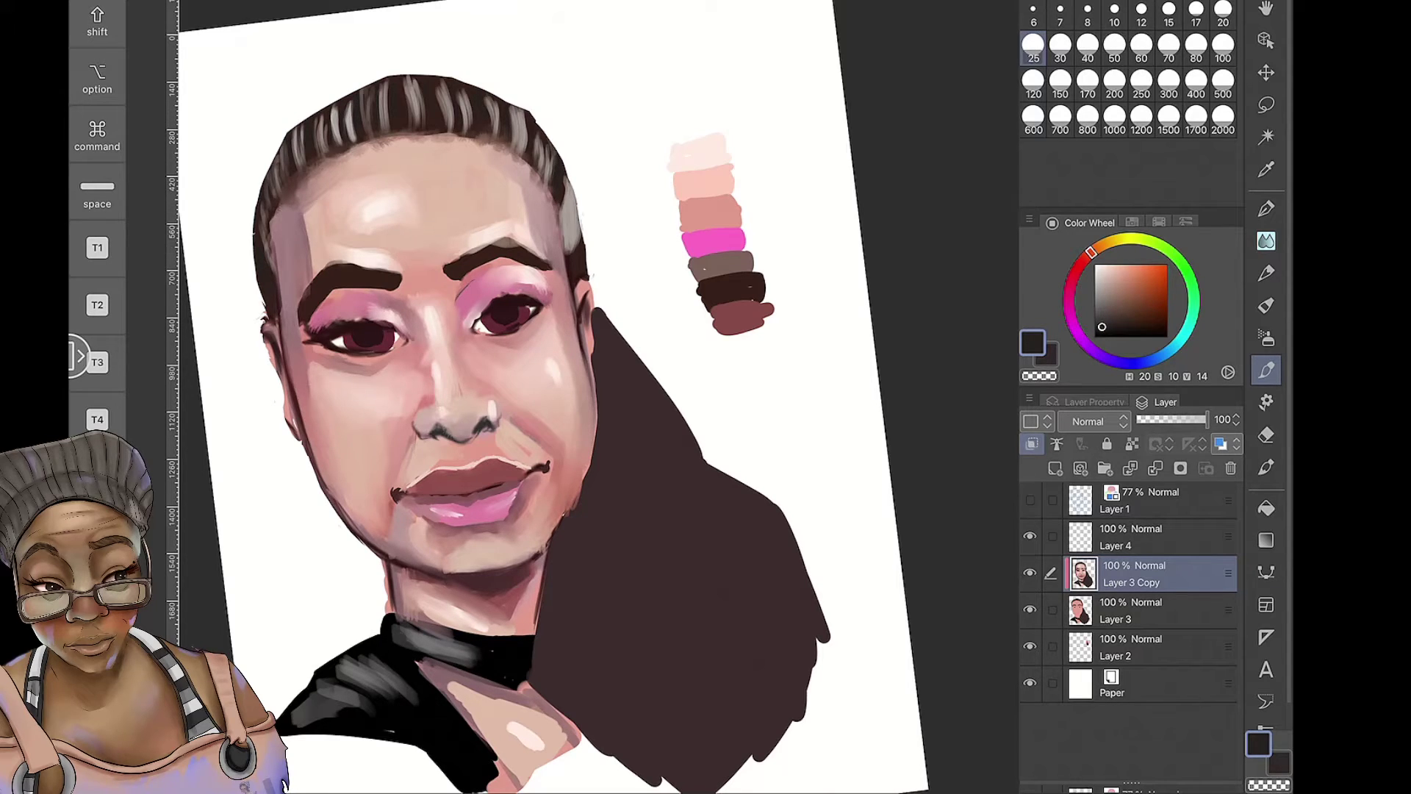
Shade the ponytail's inner edge beside the jaw and neck with dark brown at size 80
alt+click(583, 277)
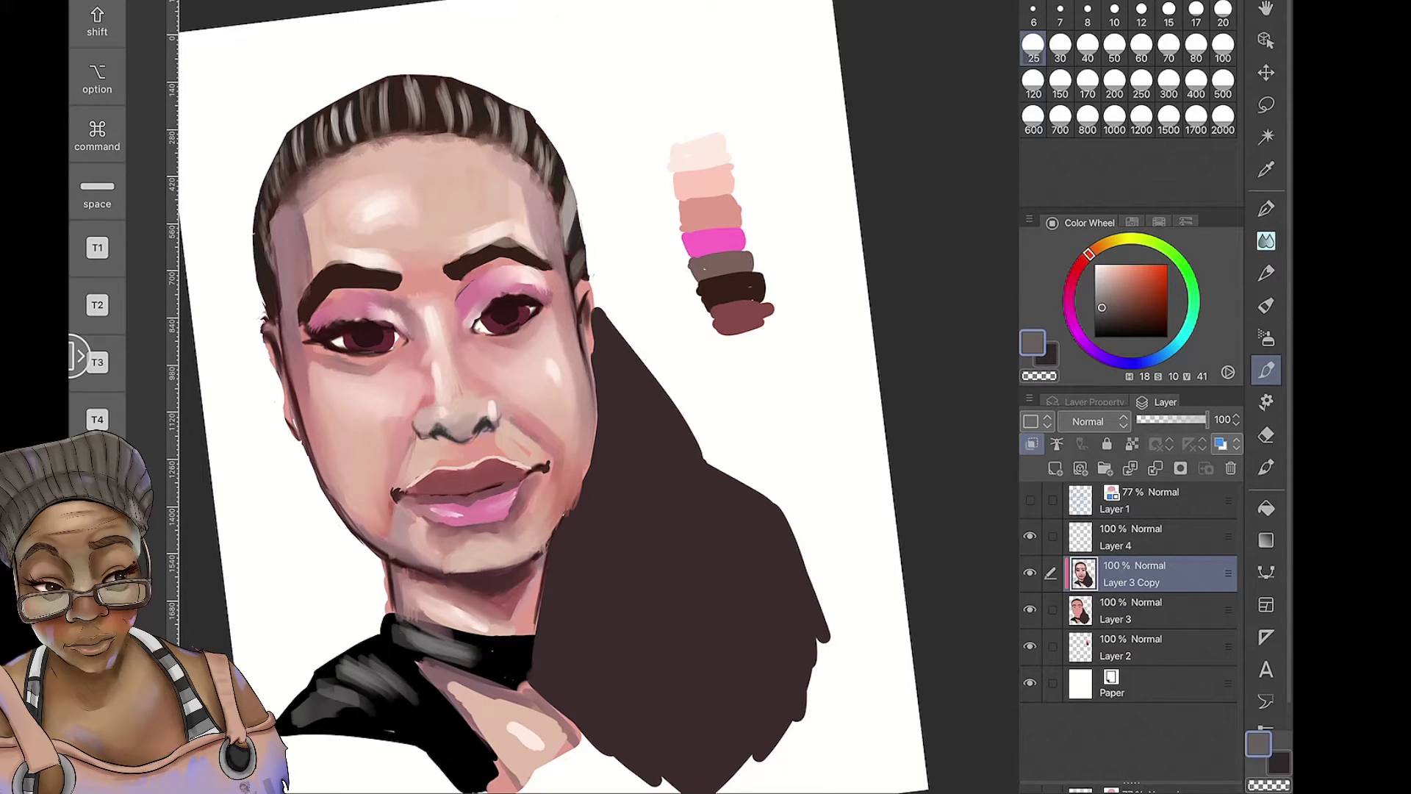
alt+click(567, 249)
mouse_move(593, 359)
mouse_down()
mouse_move(587, 479)
mouse_move(540, 596)
mouse_up()
scroll(514, 397, down, 2)
click(1195, 49)
drag(588, 565, 542, 647)
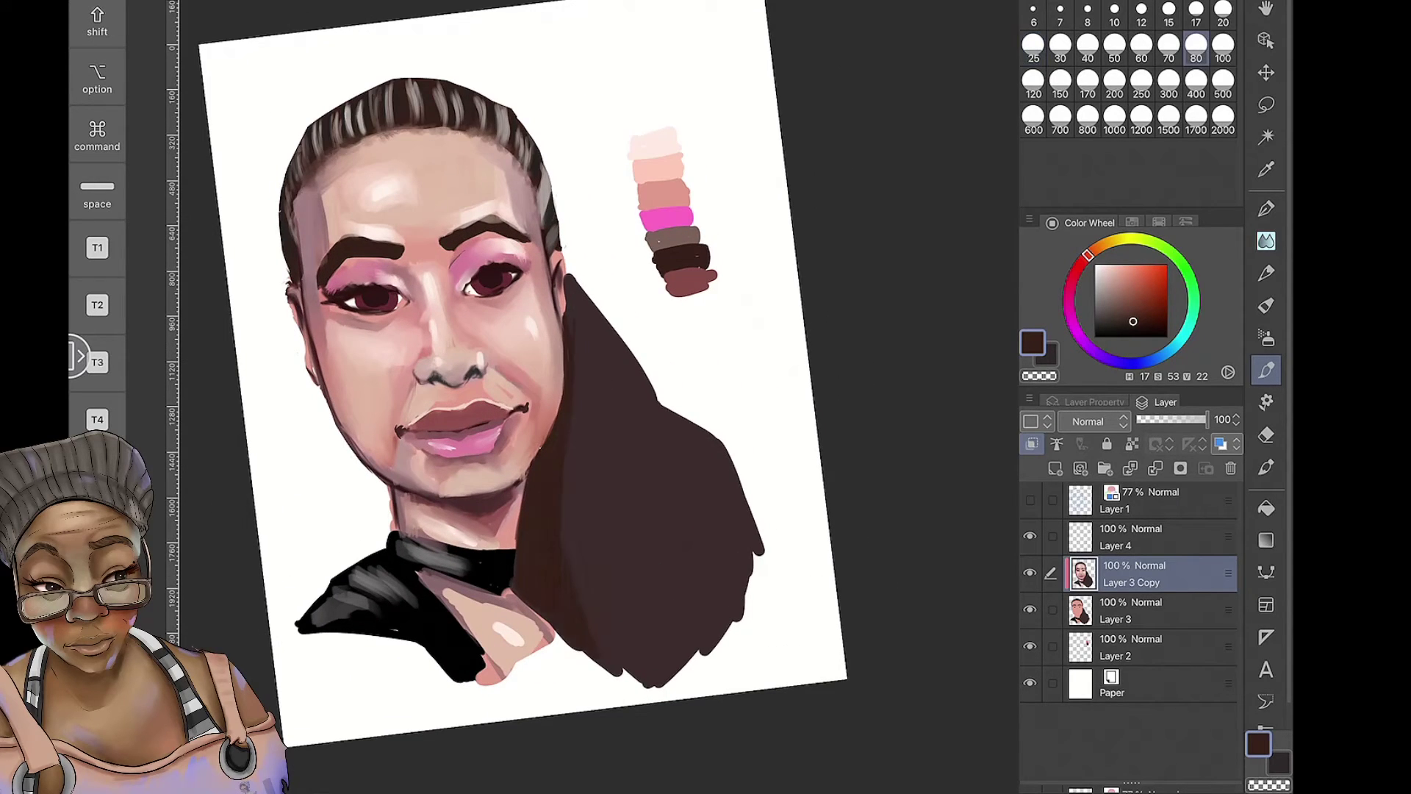
Paint grey-brown strands along the ponytail's outer edge and down its middle with the Hair C brush
click(1265, 402)
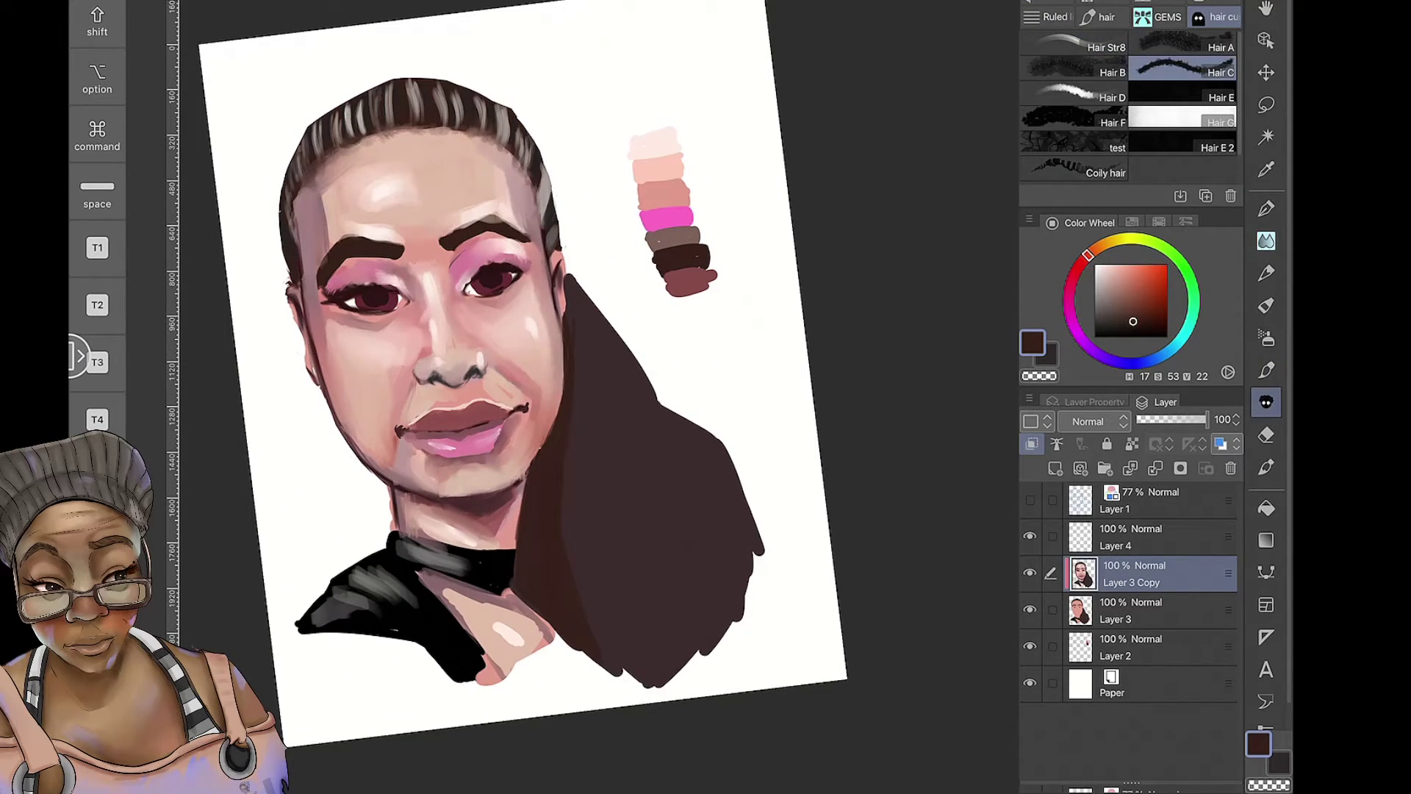
click(1109, 309)
mouse_move(578, 293)
mouse_down()
mouse_move(741, 496)
mouse_move(763, 551)
mouse_up()
drag(665, 418, 749, 537)
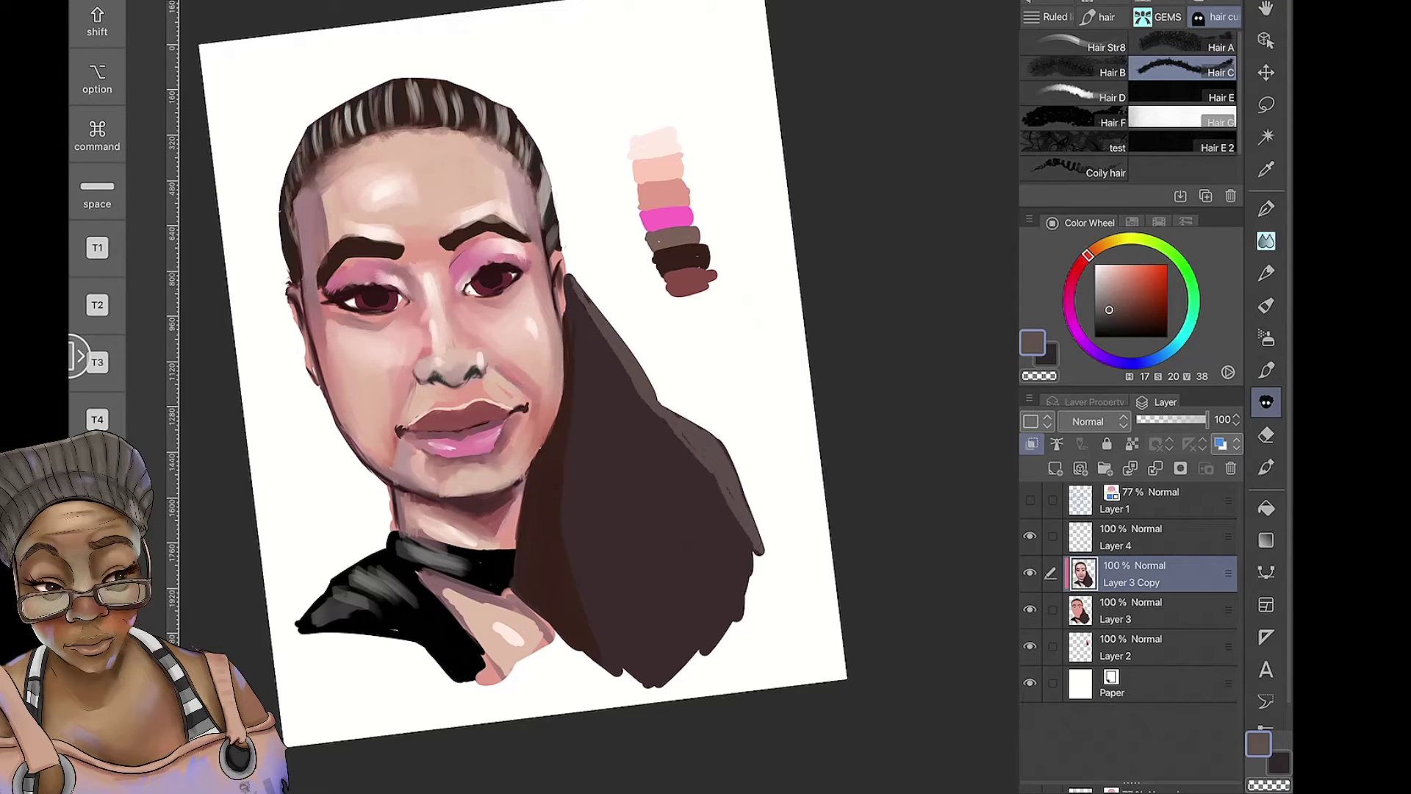
drag(569, 337, 647, 599)
drag(649, 529, 676, 673)
drag(563, 312, 639, 603)
drag(581, 334, 673, 665)
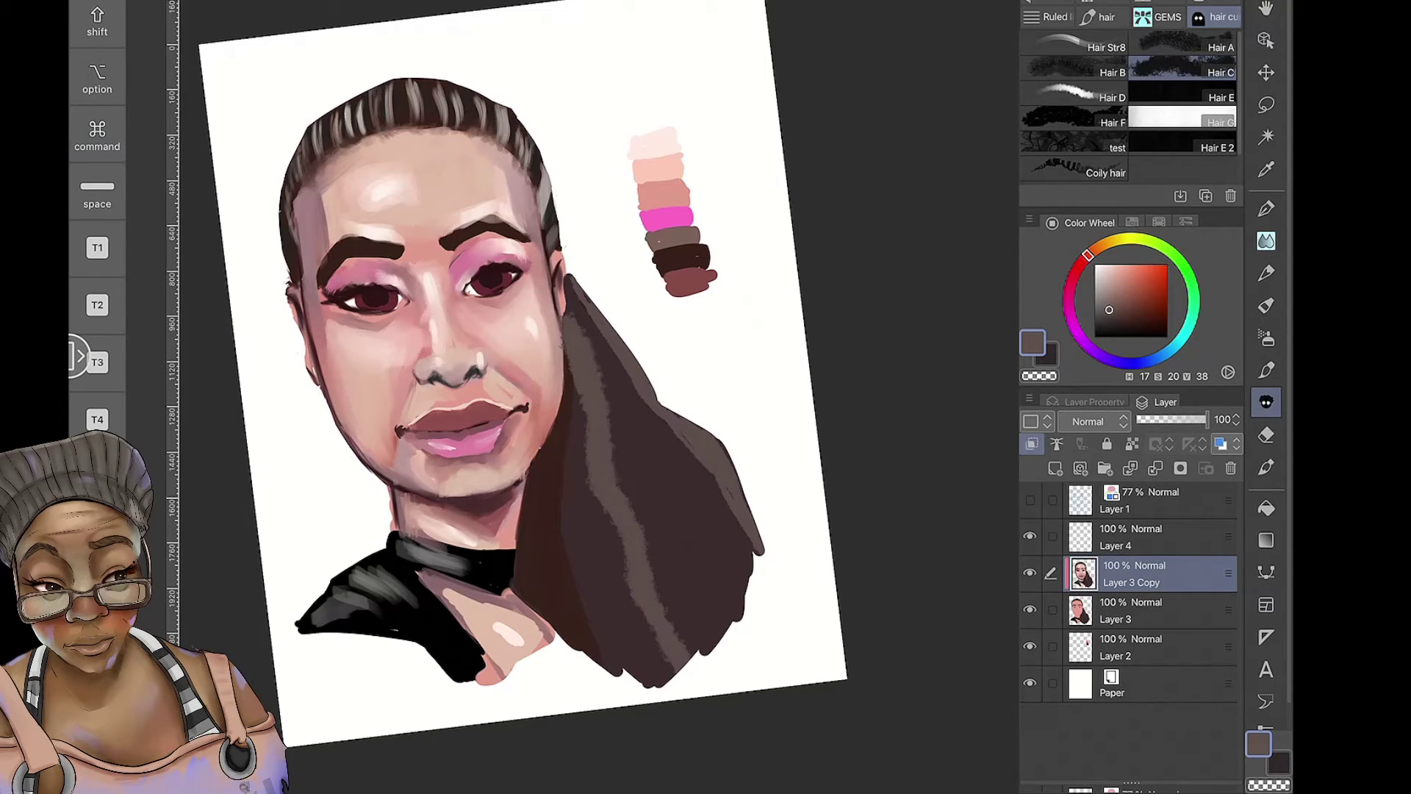
drag(643, 614, 676, 676)
Paint very dark brown strands down the full length of the ponytail with the Hair C brush
click(1131, 316)
click(1129, 325)
drag(559, 437, 555, 515)
drag(574, 353, 565, 554)
drag(588, 309, 695, 650)
drag(632, 363, 750, 639)
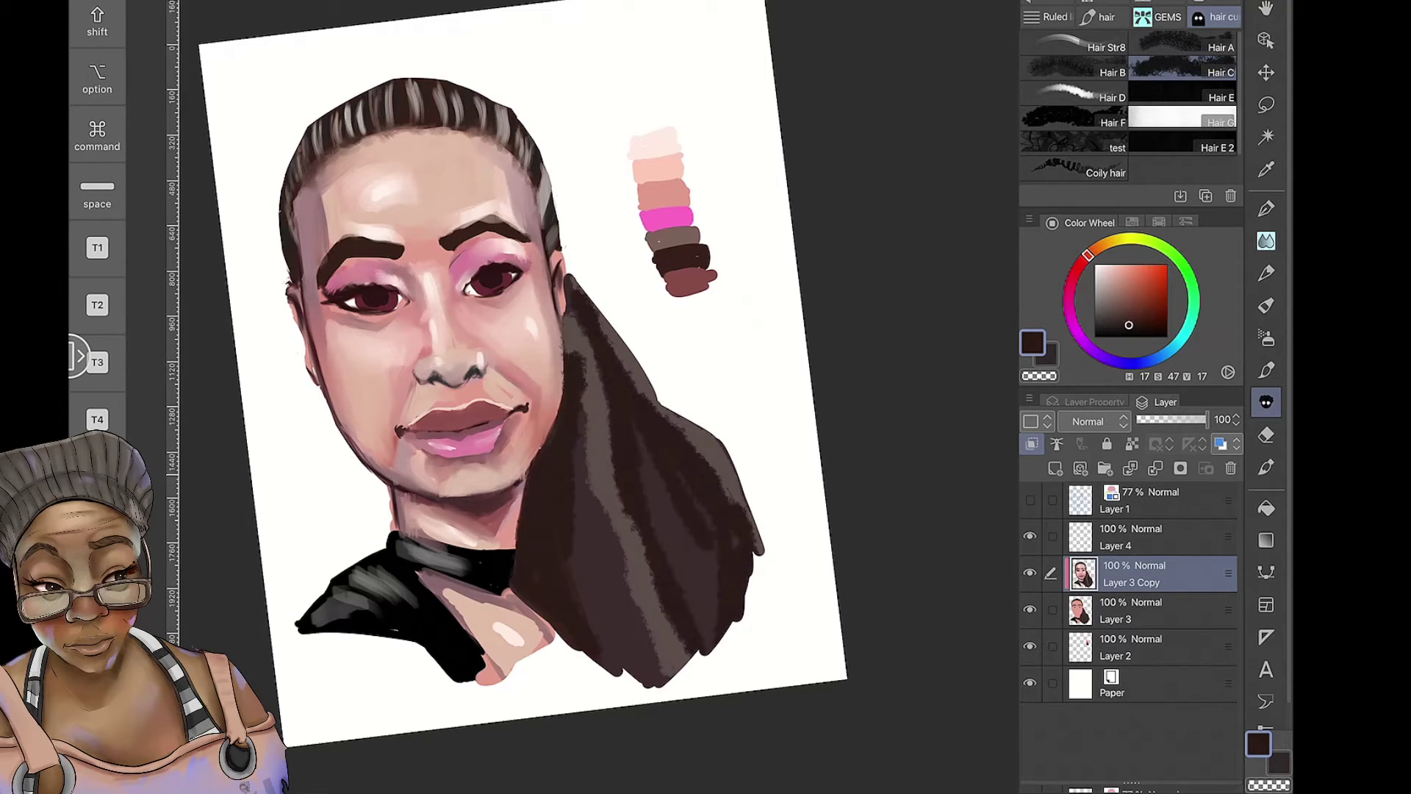
drag(640, 434, 705, 632)
drag(584, 400, 588, 537)
drag(569, 434, 669, 679)
Layer grey-brown strands between the dark ones from the ponytail's base to its tips
click(1109, 309)
drag(577, 434, 647, 683)
drag(552, 455, 588, 684)
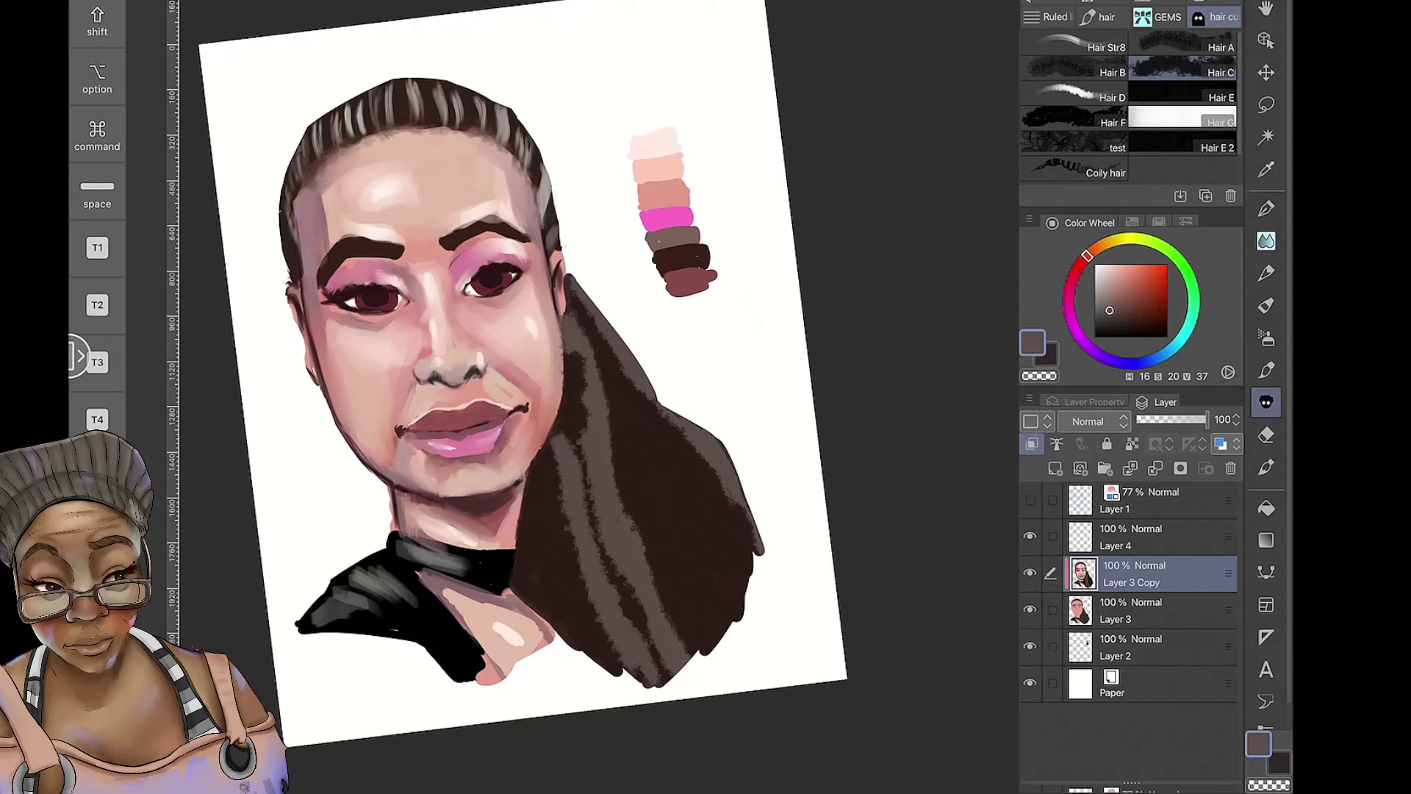
drag(606, 361, 727, 633)
drag(576, 305, 613, 383)
drag(658, 489, 720, 647)
Paint long dark eyelashes on the upper and lower lids of both eyes
key(b)
scroll(587, 396, up, 3)
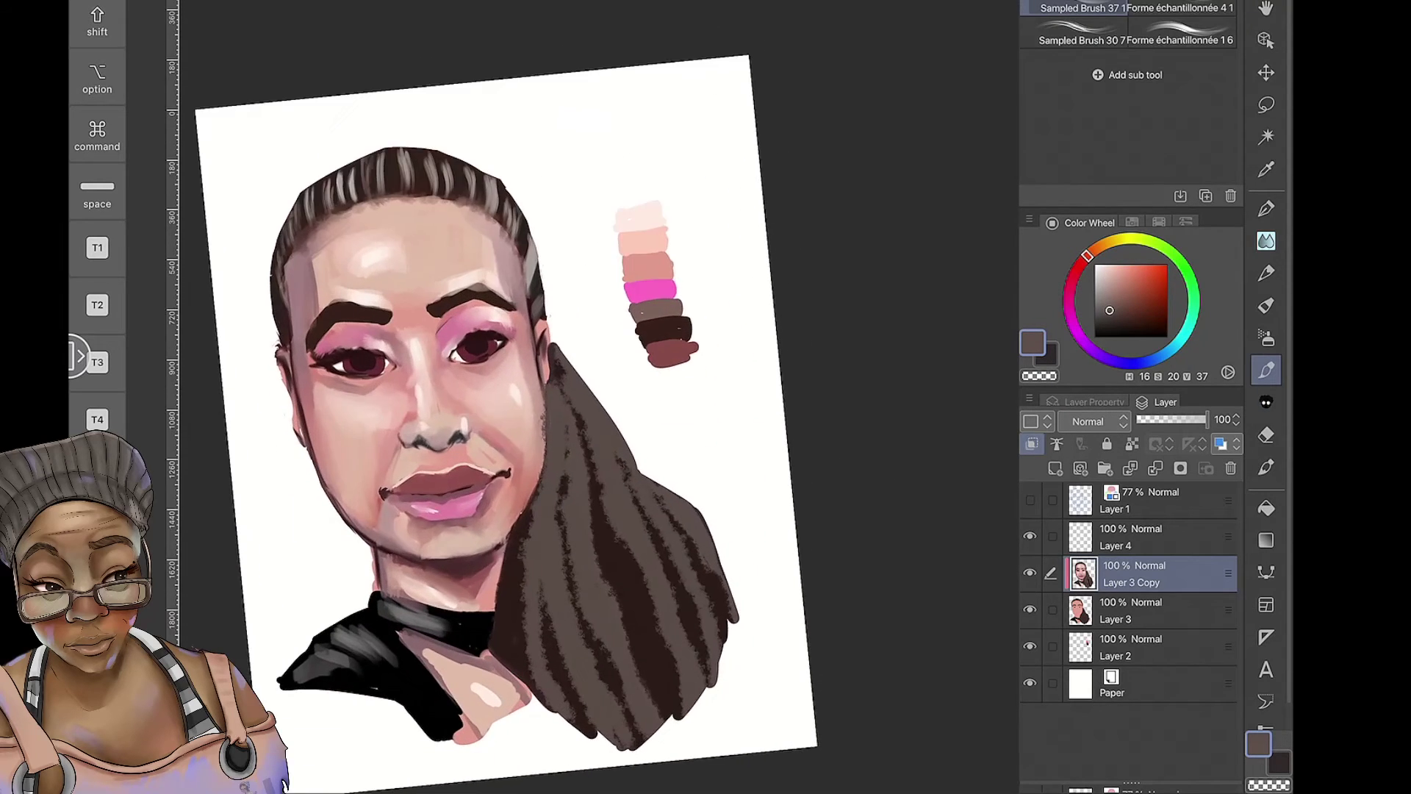
key(b)
click(1105, 326)
mouse_move(416, 377)
mouse_down()
mouse_move(486, 393)
mouse_move(437, 368)
mouse_up()
drag(541, 371, 639, 340)
mouse_move(588, 356)
mouse_down()
mouse_move(613, 337)
mouse_move(533, 345)
mouse_up()
drag(552, 378, 532, 387)
drag(618, 370, 640, 375)
drag(418, 382, 390, 366)
drag(401, 393, 372, 415)
mouse_move(471, 394)
mouse_down()
mouse_move(501, 375)
mouse_move(507, 396)
mouse_up()
drag(485, 382, 434, 356)
drag(430, 375, 411, 359)
drag(588, 360, 557, 334)
Brighten both irises with a muted dark red using the Hard airbrush
alt+click(441, 397)
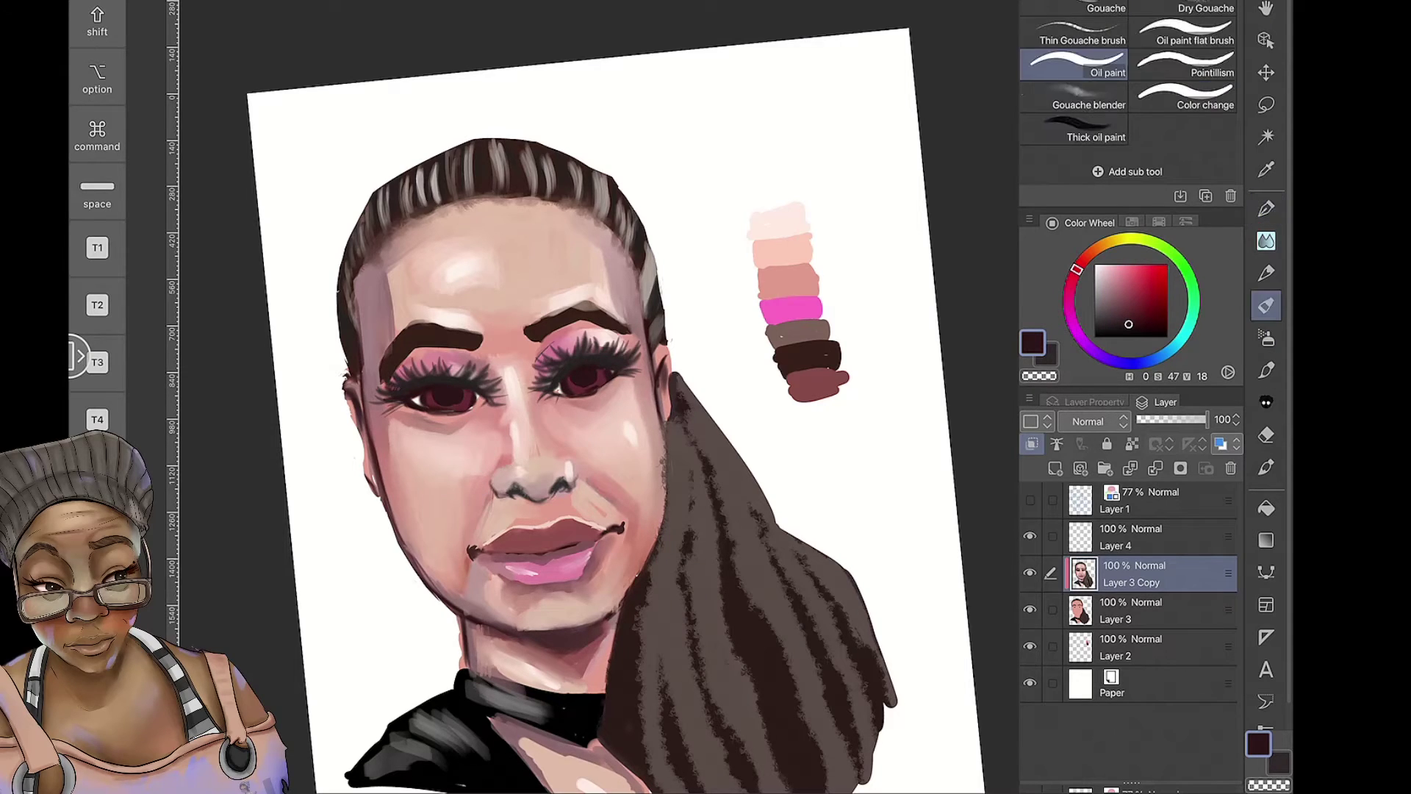
alt+click(812, 385)
alt+click(431, 397)
alt+click(428, 394)
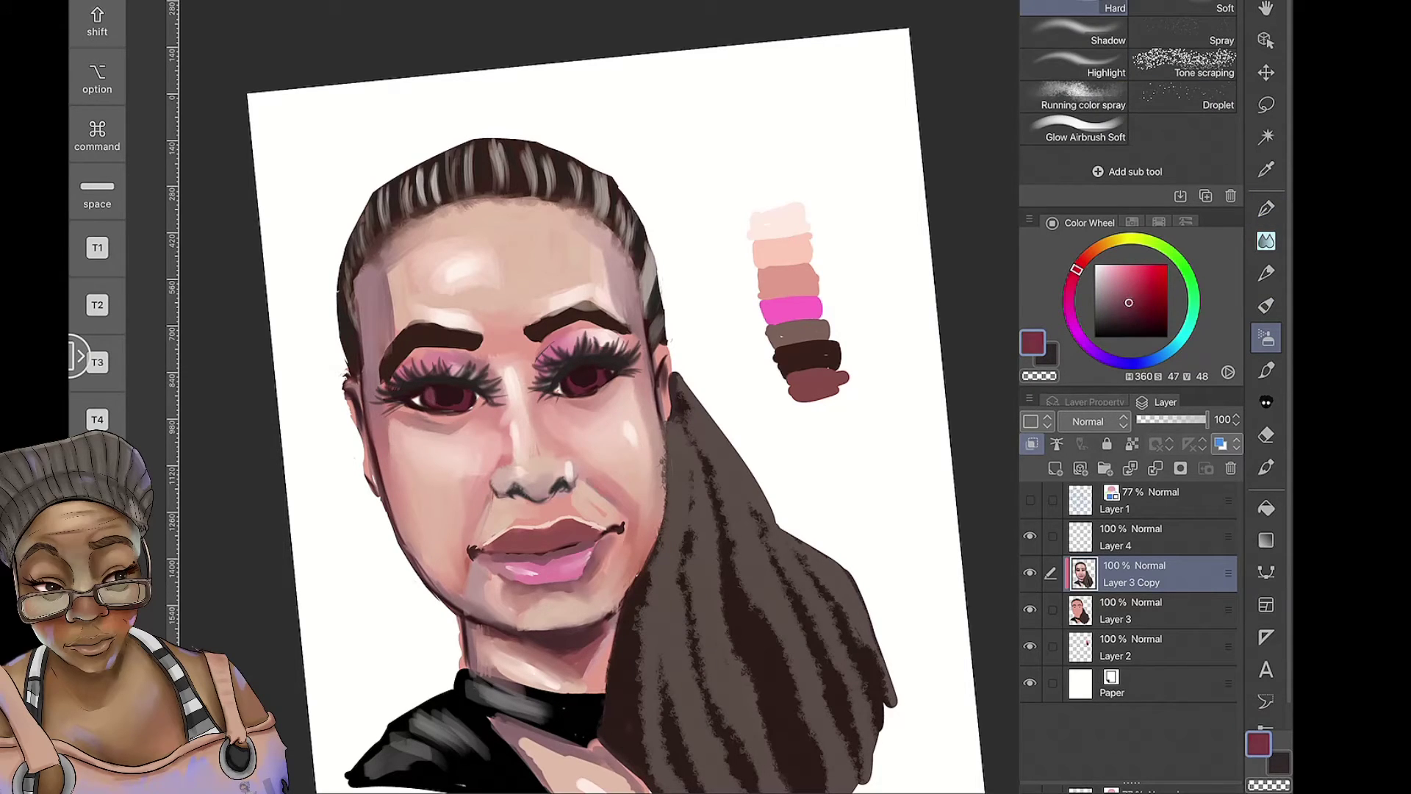
alt+click(586, 386)
Add small white highlights to the eyes and lashes with the G-pen
key(p)
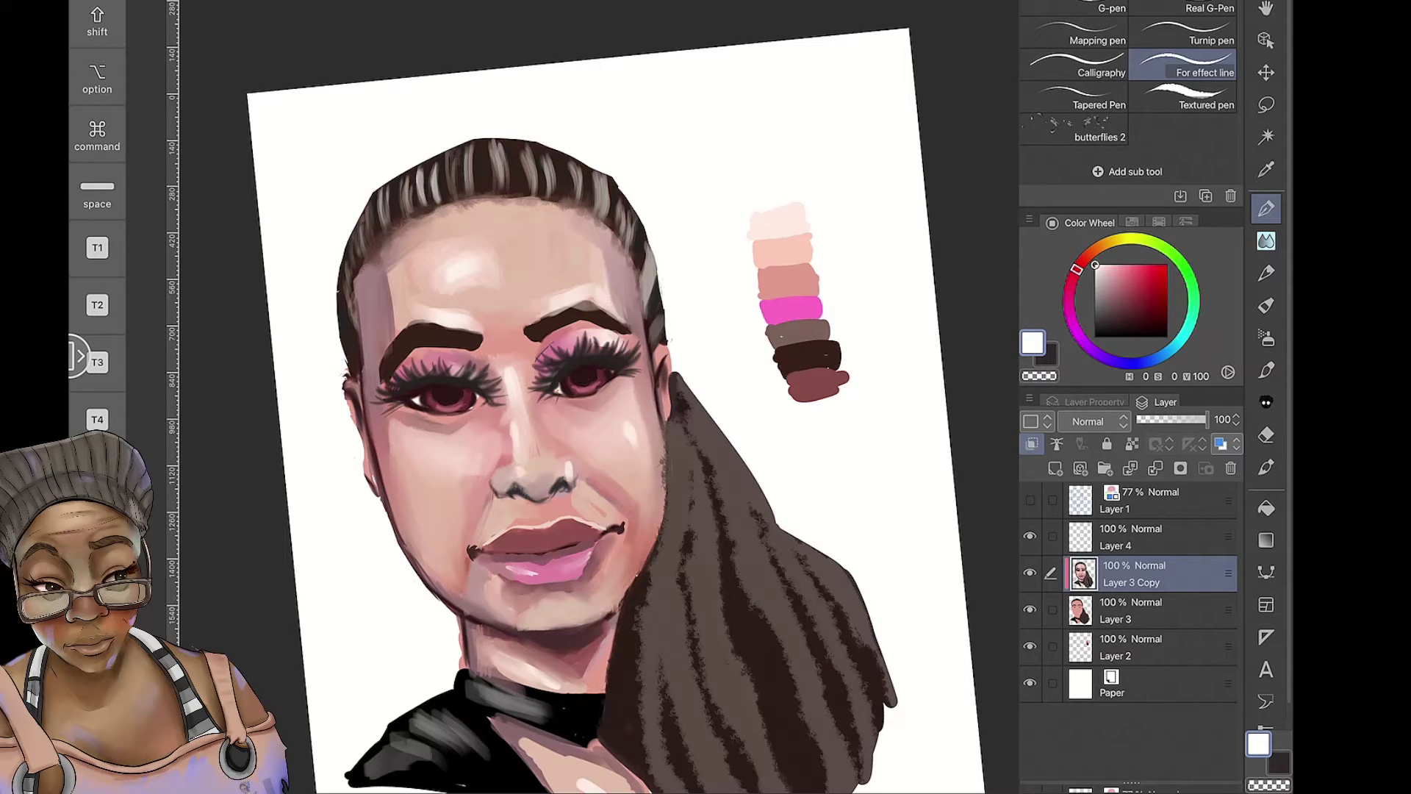
click(1075, 8)
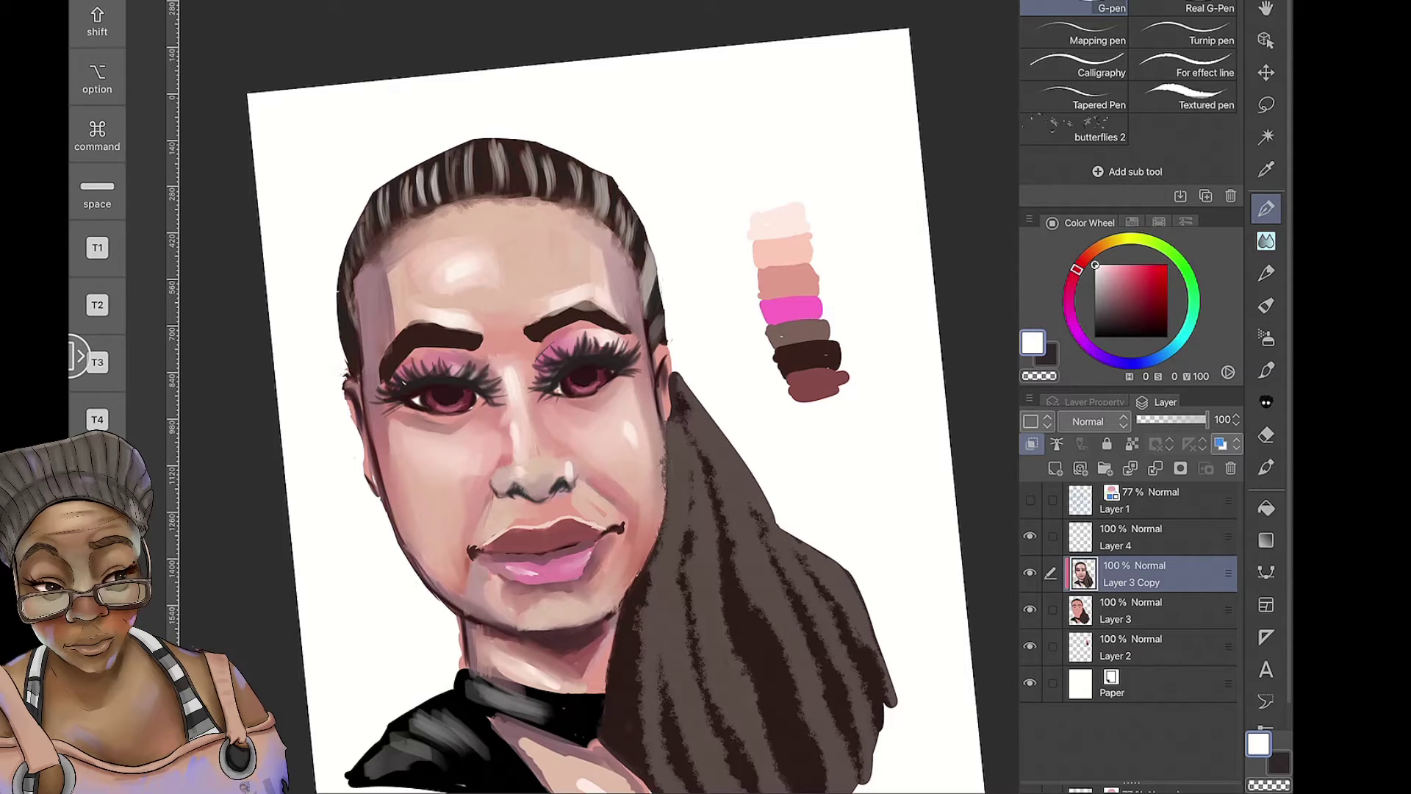
scroll(588, 397, down, 5)
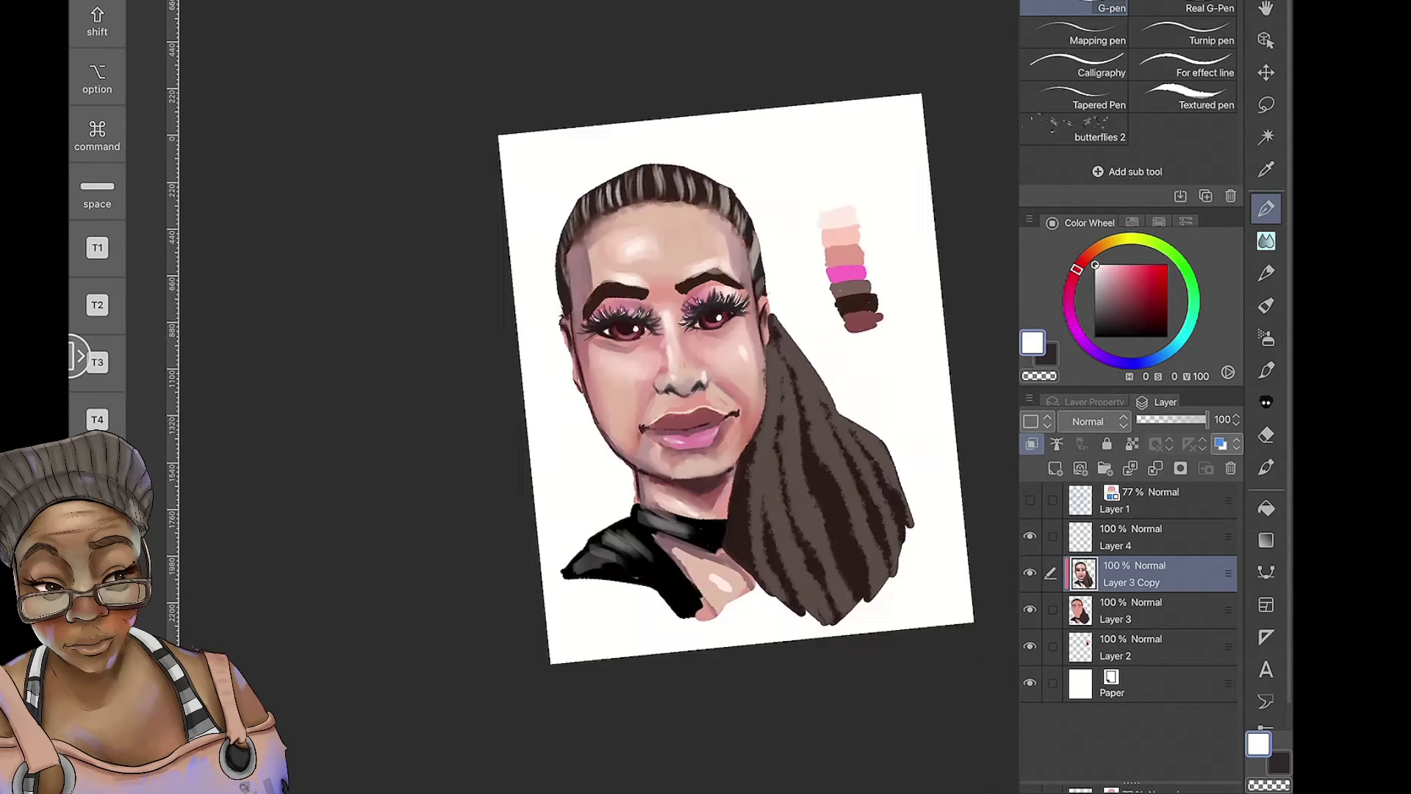
scroll(514, 367, up, 7)
scroll(588, 397, down, 5)
scroll(588, 397, up, 2)
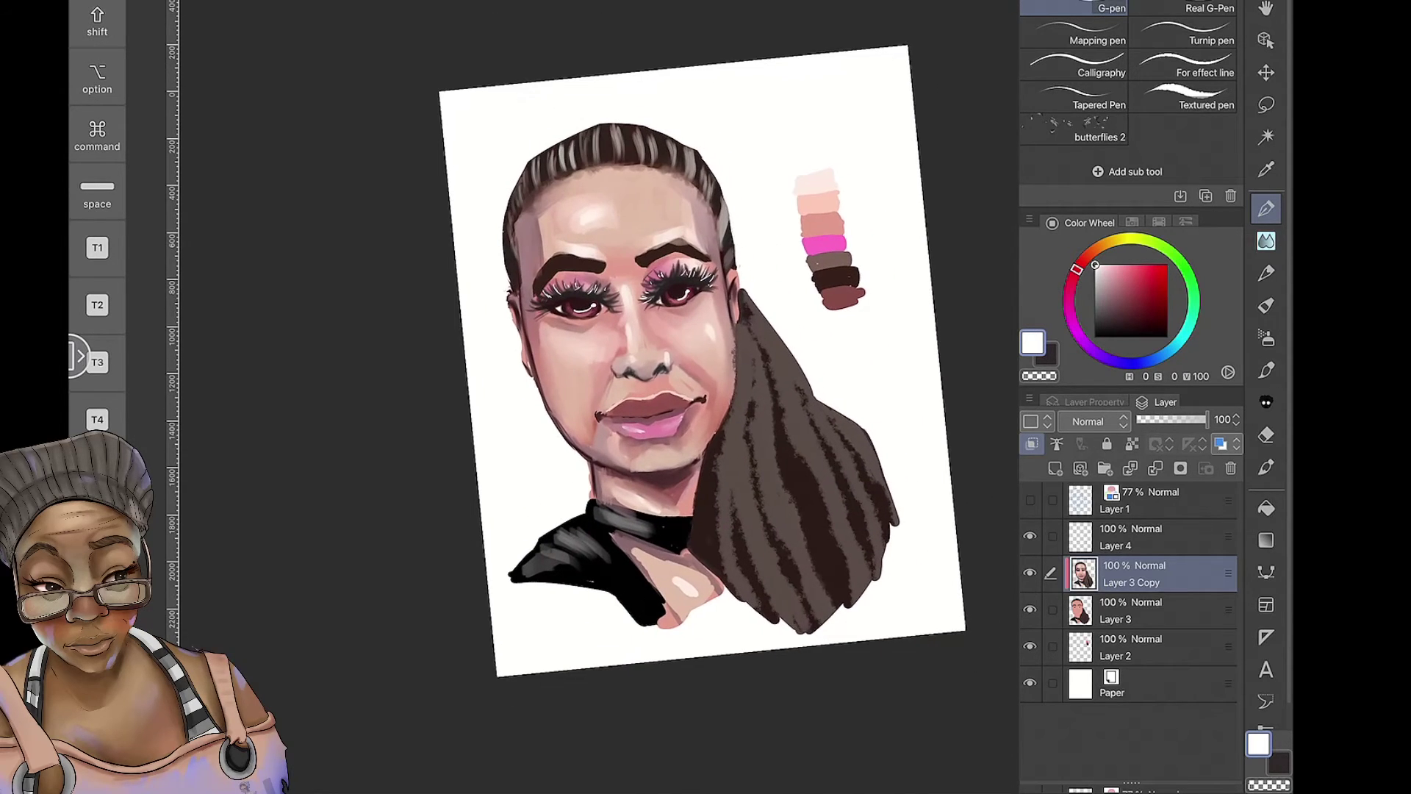
Add a raster layer above the Paper layer, and blend the black top on Layer 3 Copy with Smudgy
click(1112, 683)
click(1055, 469)
click(1147, 573)
click(1266, 241)
mouse_move(566, 559)
mouse_down()
mouse_move(614, 577)
mouse_move(525, 610)
mouse_up()
drag(485, 566, 544, 625)
mouse_move(441, 617)
mouse_down()
mouse_move(522, 587)
mouse_move(617, 625)
mouse_up()
drag(621, 613, 606, 665)
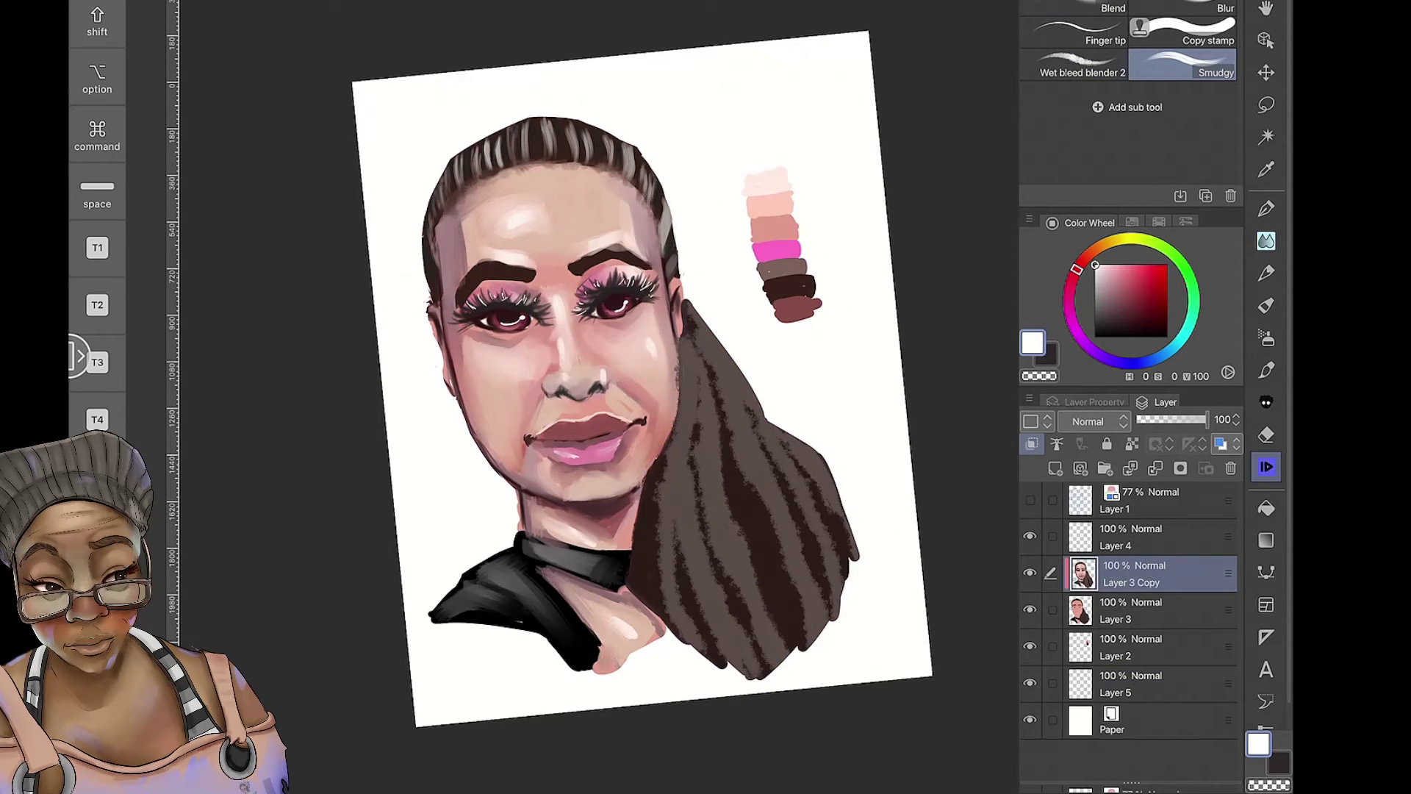
Fill Layer 5 with purple (H 288, S 88, V 70) as the background
click(1132, 683)
click(1085, 342)
click(1159, 287)
key(alt+BackSpace)
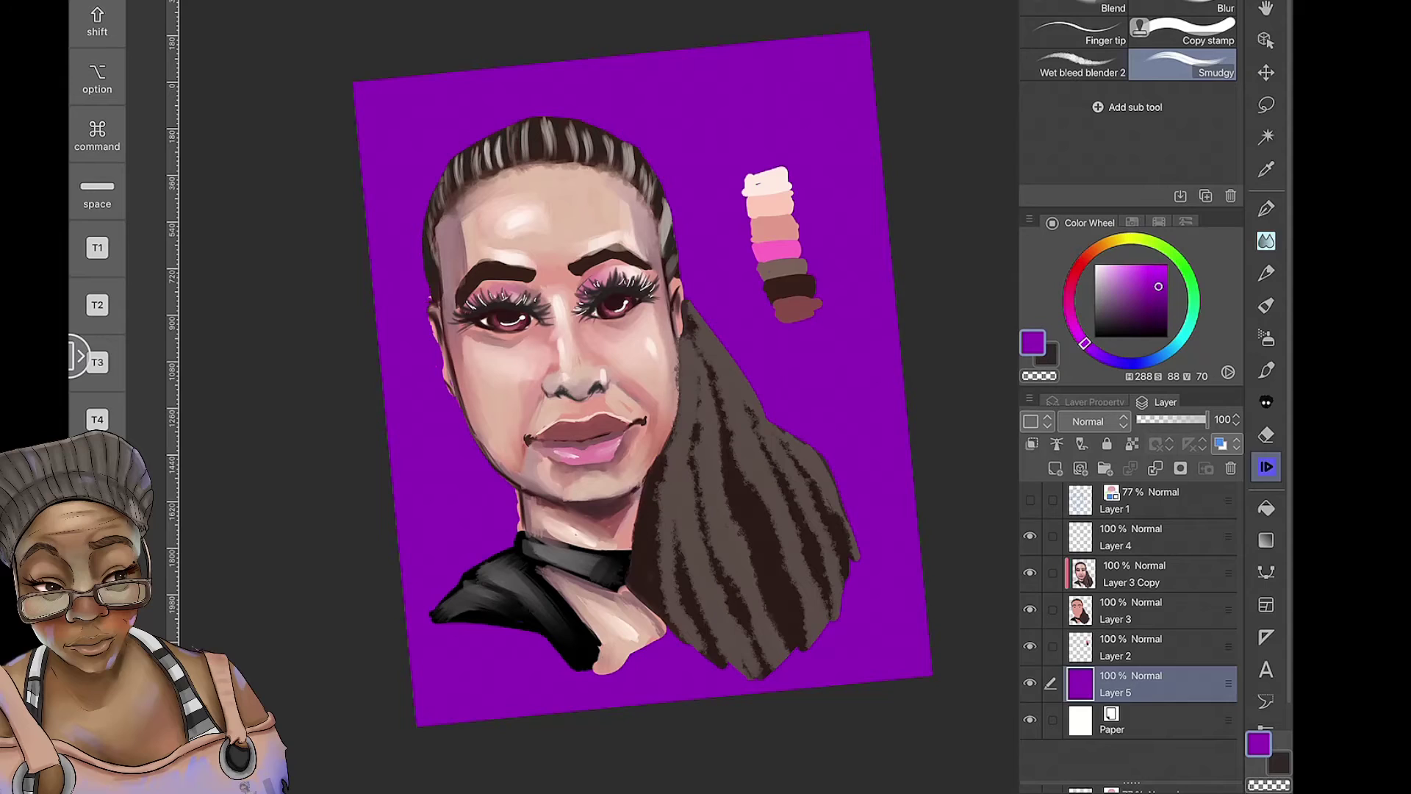
Smear the lower edges of the shoulder, chest and ponytail outward on Layer 3 with Smudgy
click(1265, 435)
click(1146, 609)
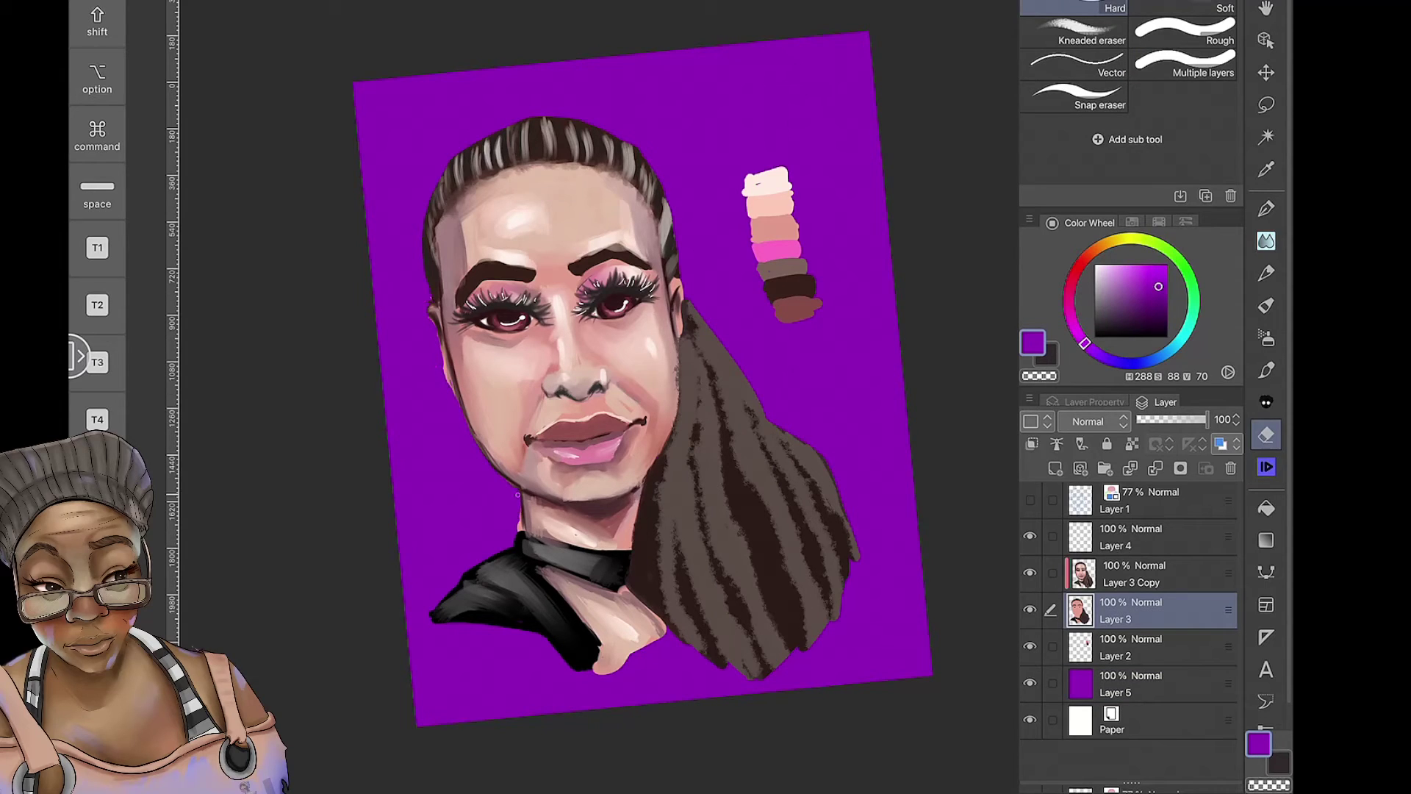
click(1265, 241)
drag(573, 672, 658, 641)
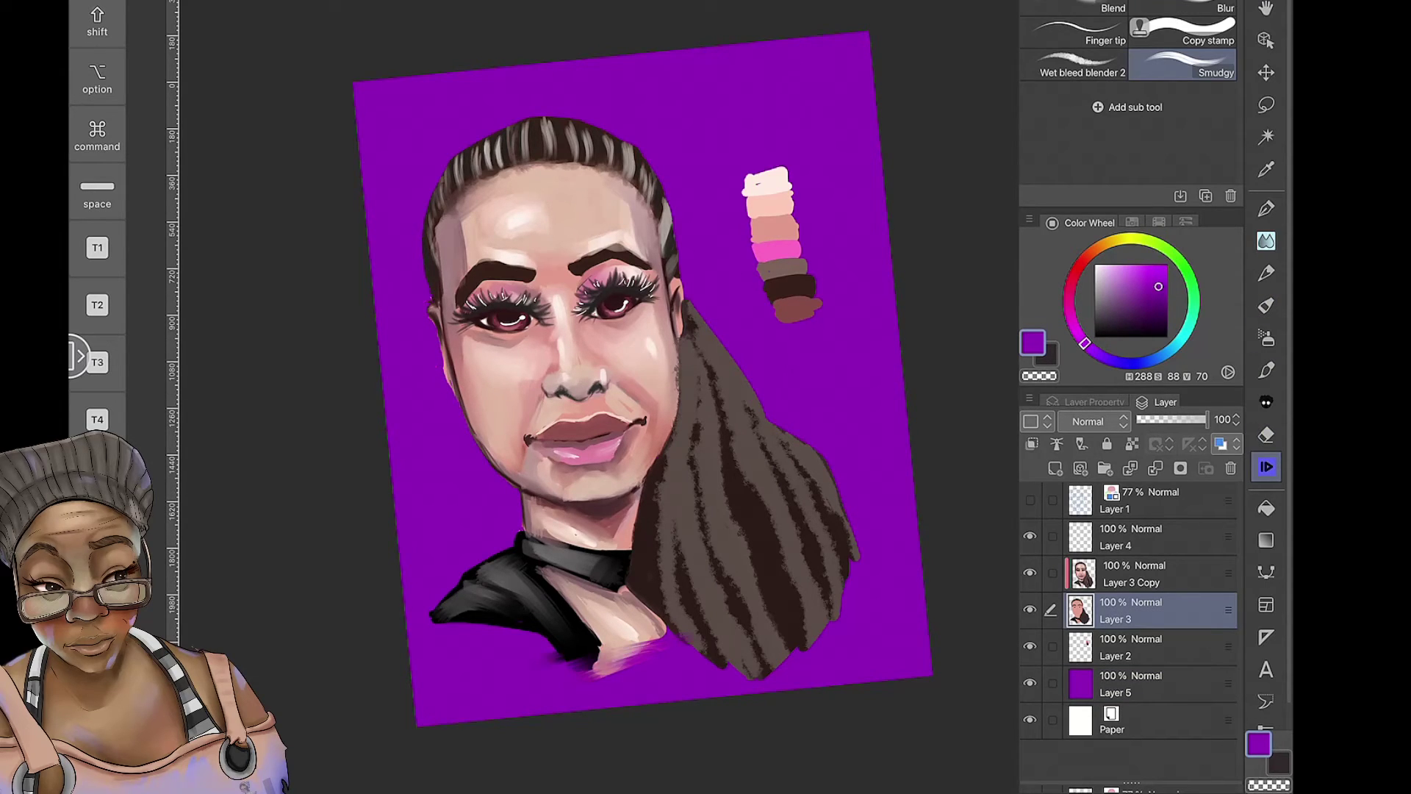
drag(430, 621, 533, 630)
mouse_move(617, 655)
mouse_down()
mouse_move(808, 662)
mouse_move(853, 602)
mouse_up()
drag(852, 599, 831, 485)
Smear the outer edges of the head, face, neck and upper ponytail outward on Layer 3
drag(672, 193, 588, 120)
drag(474, 144, 435, 190)
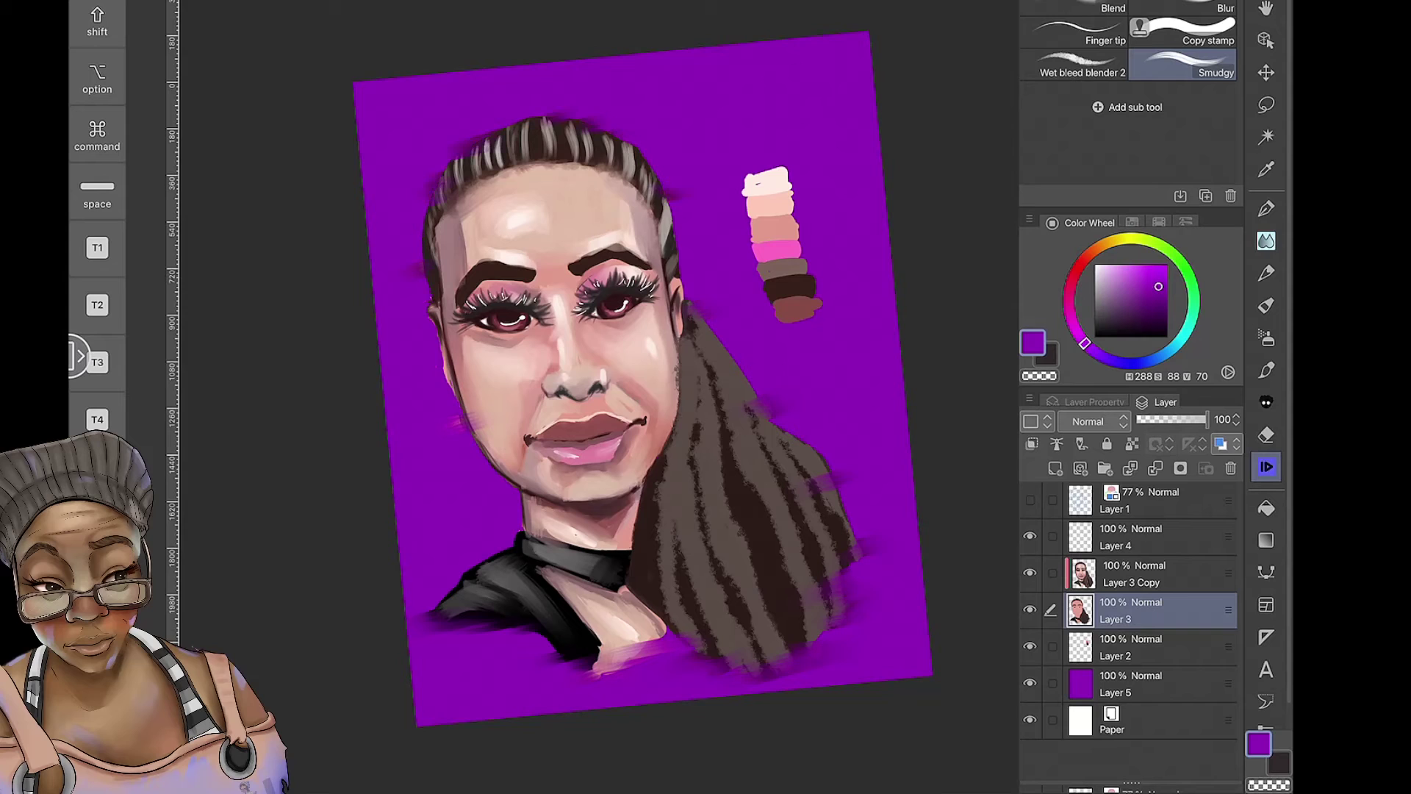
drag(670, 278, 687, 294)
drag(441, 360, 489, 463)
drag(514, 524, 507, 491)
mouse_move(729, 362)
mouse_down()
mouse_move(738, 371)
mouse_move(741, 358)
mouse_up()
drag(511, 533, 448, 580)
Duplicate the smeared portrait layer and recolor Layer 2 as a light green silhouette (H 100, S 30, V 93)
click(1228, 610)
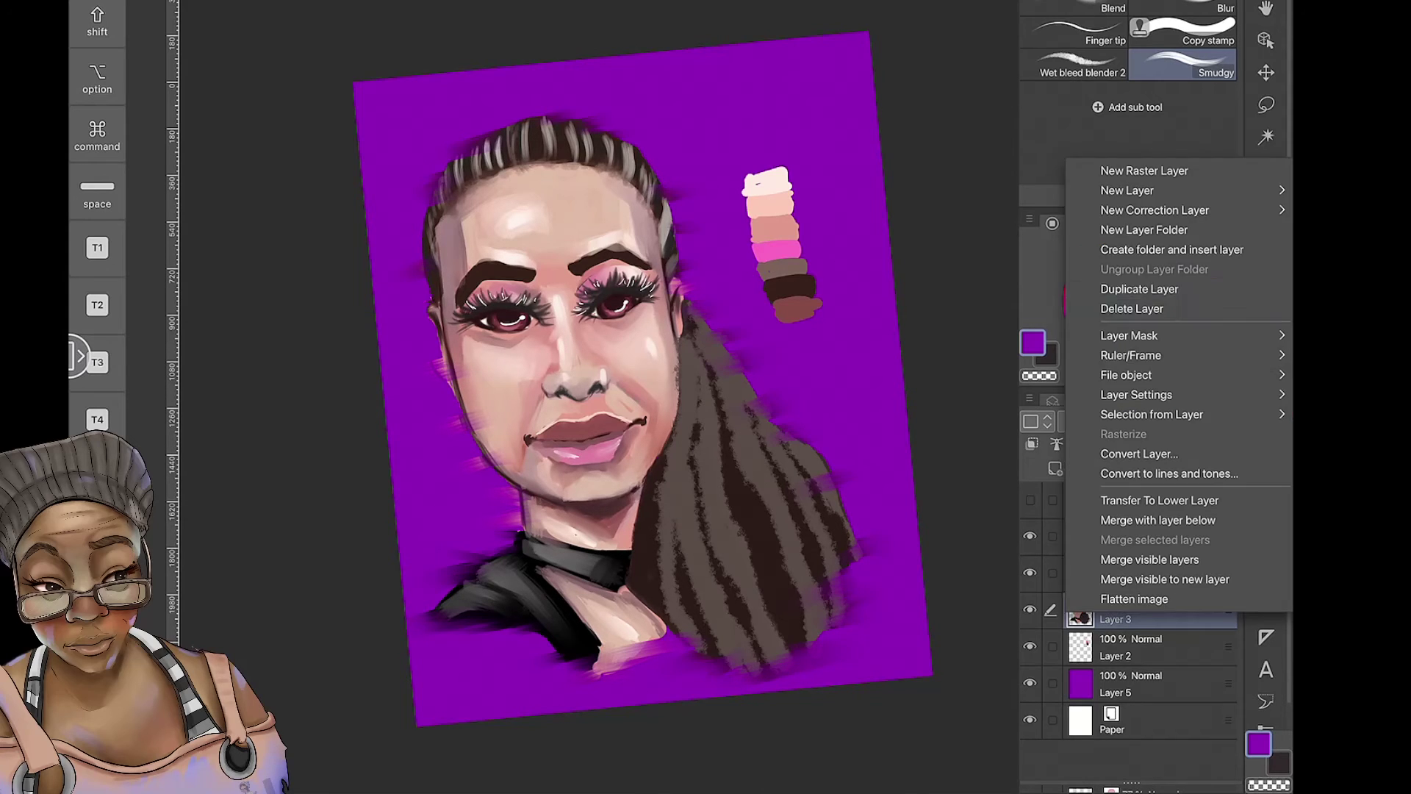
click(1150, 274)
click(1228, 646)
click(1149, 559)
click(1172, 252)
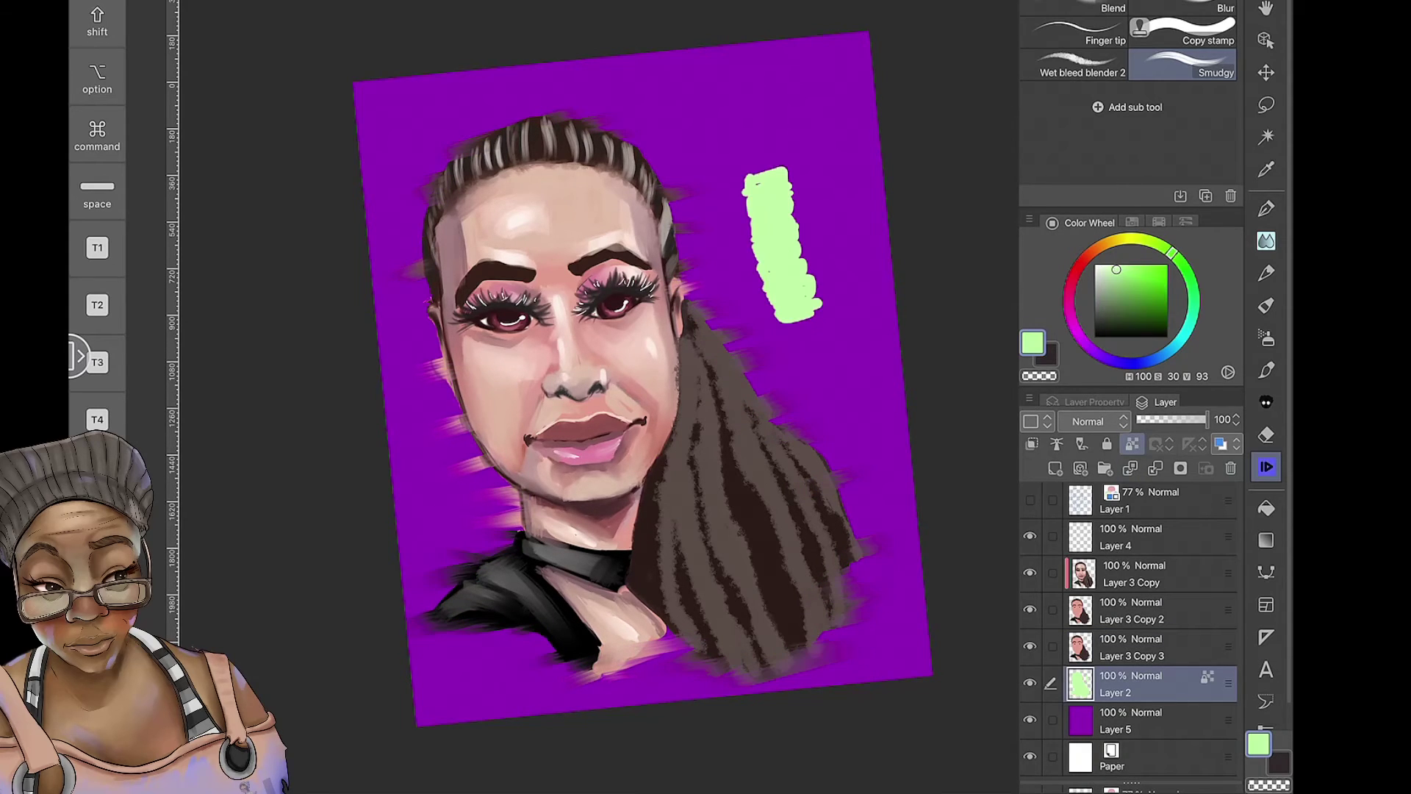
Try a blurred copy of Layer 2 in Glow dodge mode as a glow behind the portrait
click(1228, 684)
click(1150, 350)
click(1097, 421)
click(1087, 77)
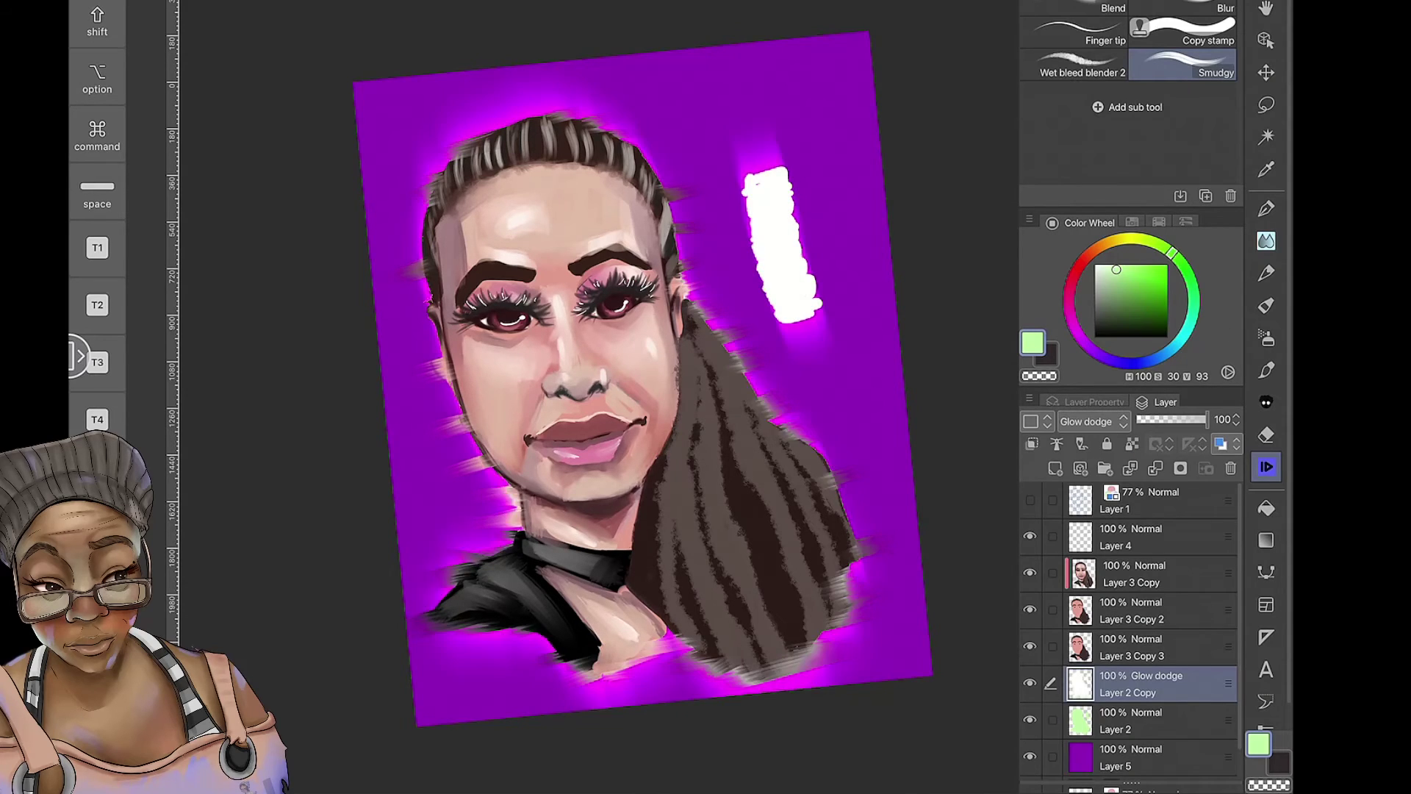
key(ctrl+z)
key(ctrl+z)
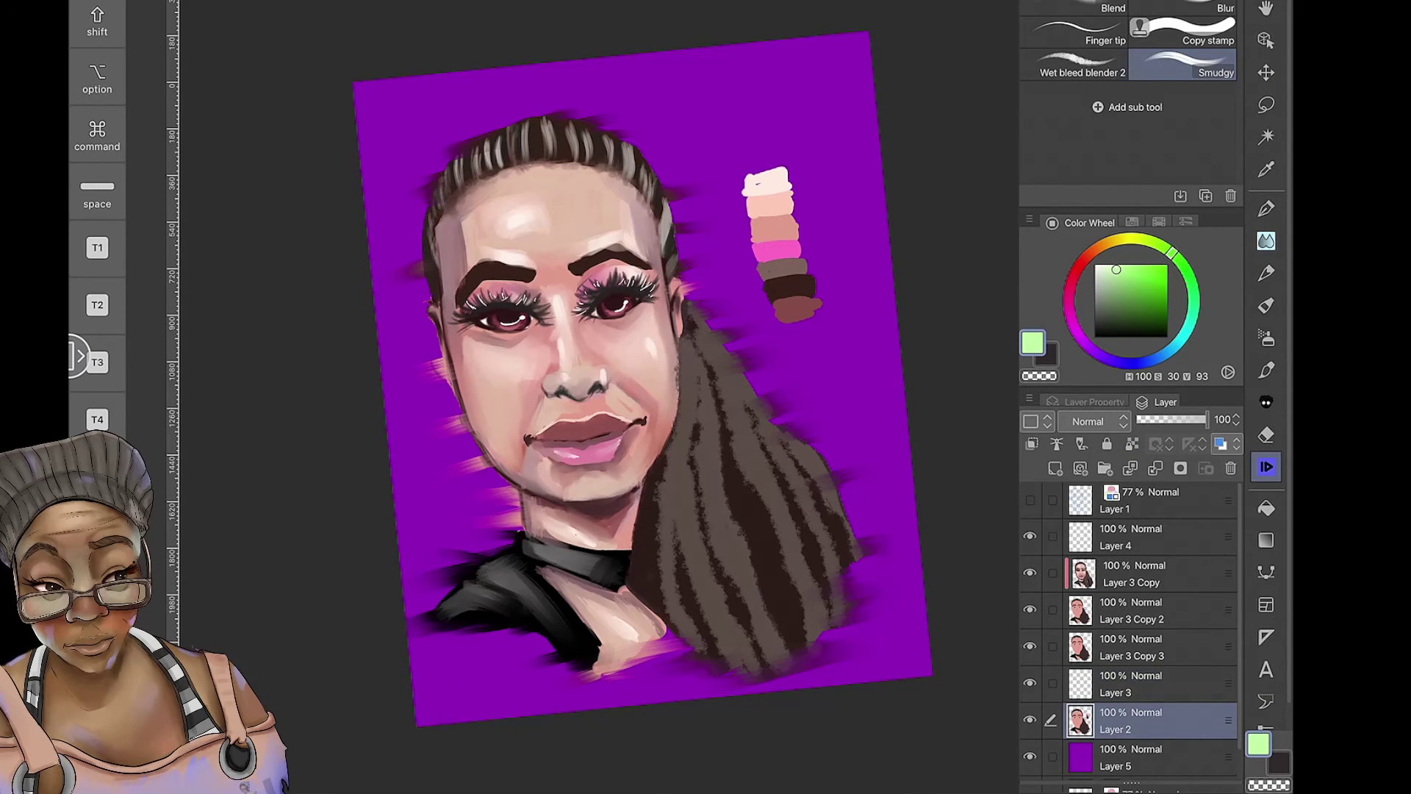
Separate the color swatches from the silhouette with the Lasso and recolor Layer 2 light green
key(m)
drag(757, 158, 742, 176)
key(ctrl+z)
key(ctrl+z)
key(ctrl+z)
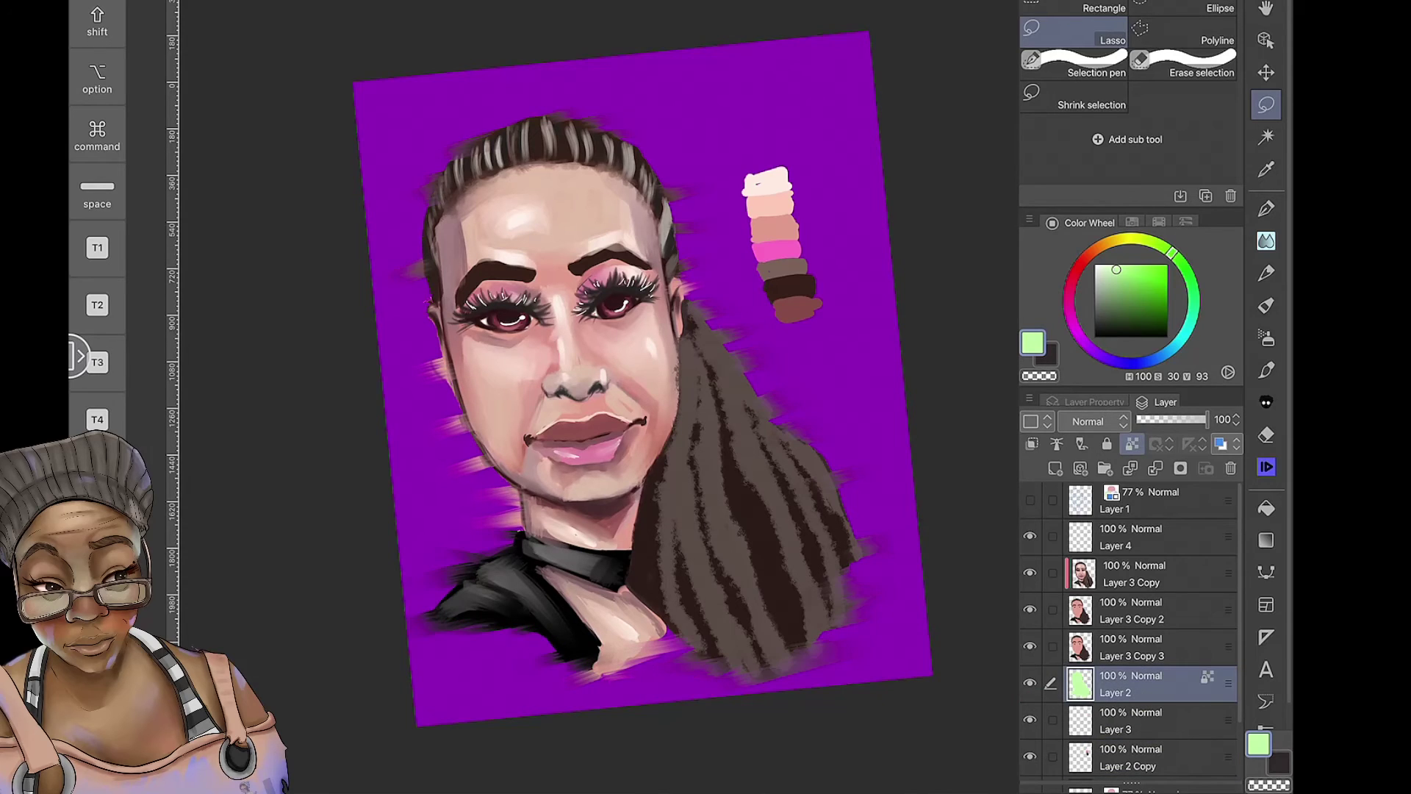
Duplicate the light green silhouette and blur it into a soft glow around the portrait
key(ctrl+shift+z)
key(ctrl+shift+z)
key(Return)
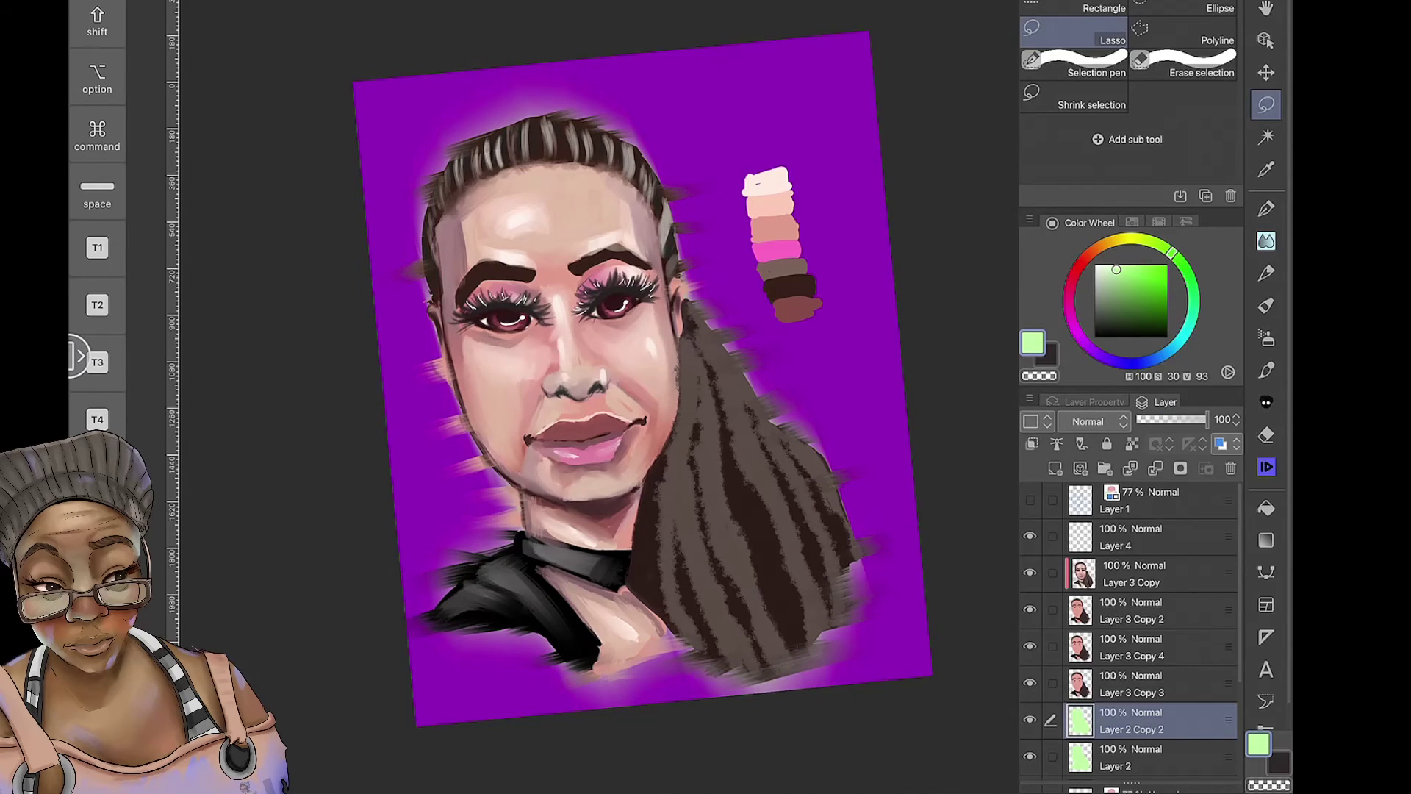
Try the Glow dodge blending mode on Layer 2 Copy 2
click(1092, 421)
click(1088, 220)
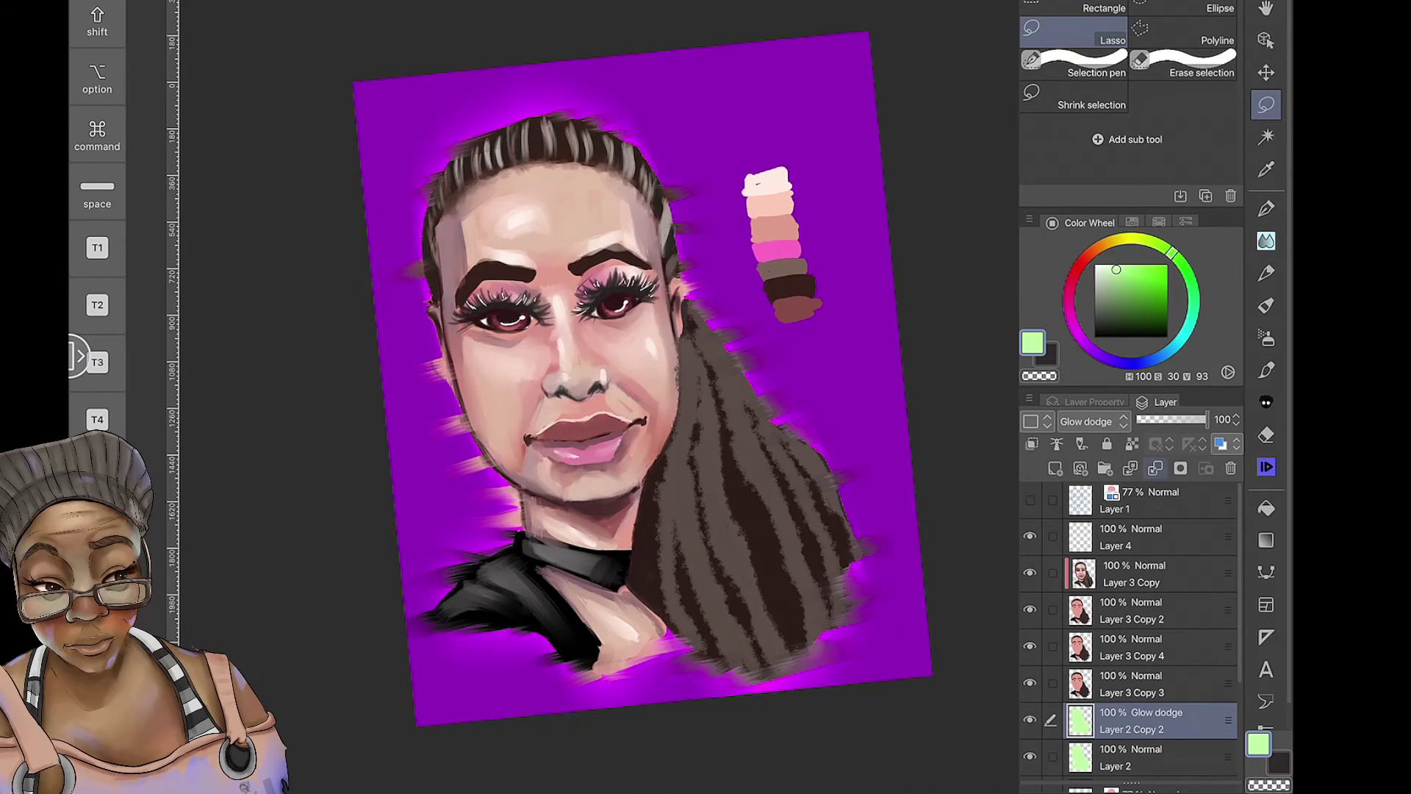
key(ctrl+z)
key(ctrl+z)
Enlarge the pale silhouette on Layer 2 slightly so it outlines the portrait
key(ctrl+t)
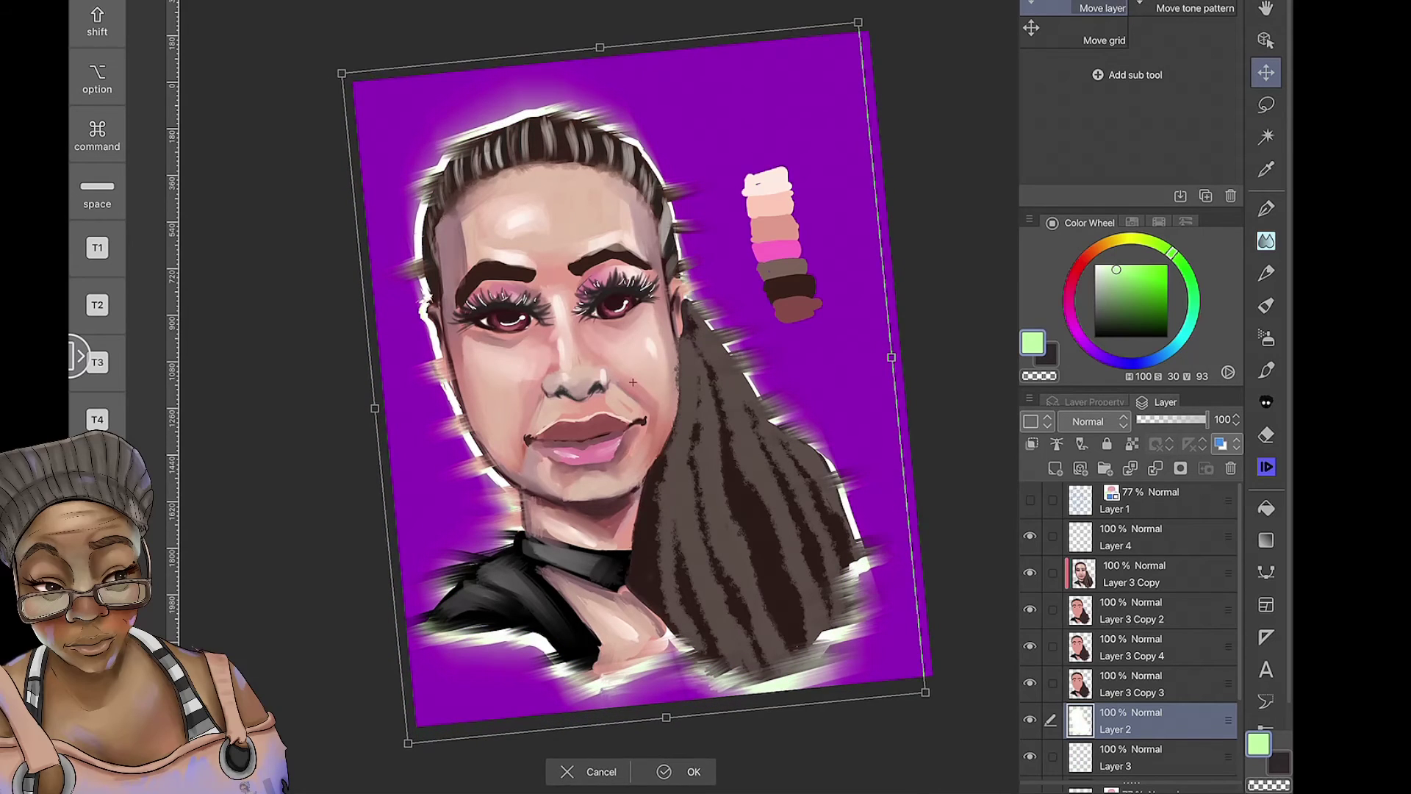
key(Return)
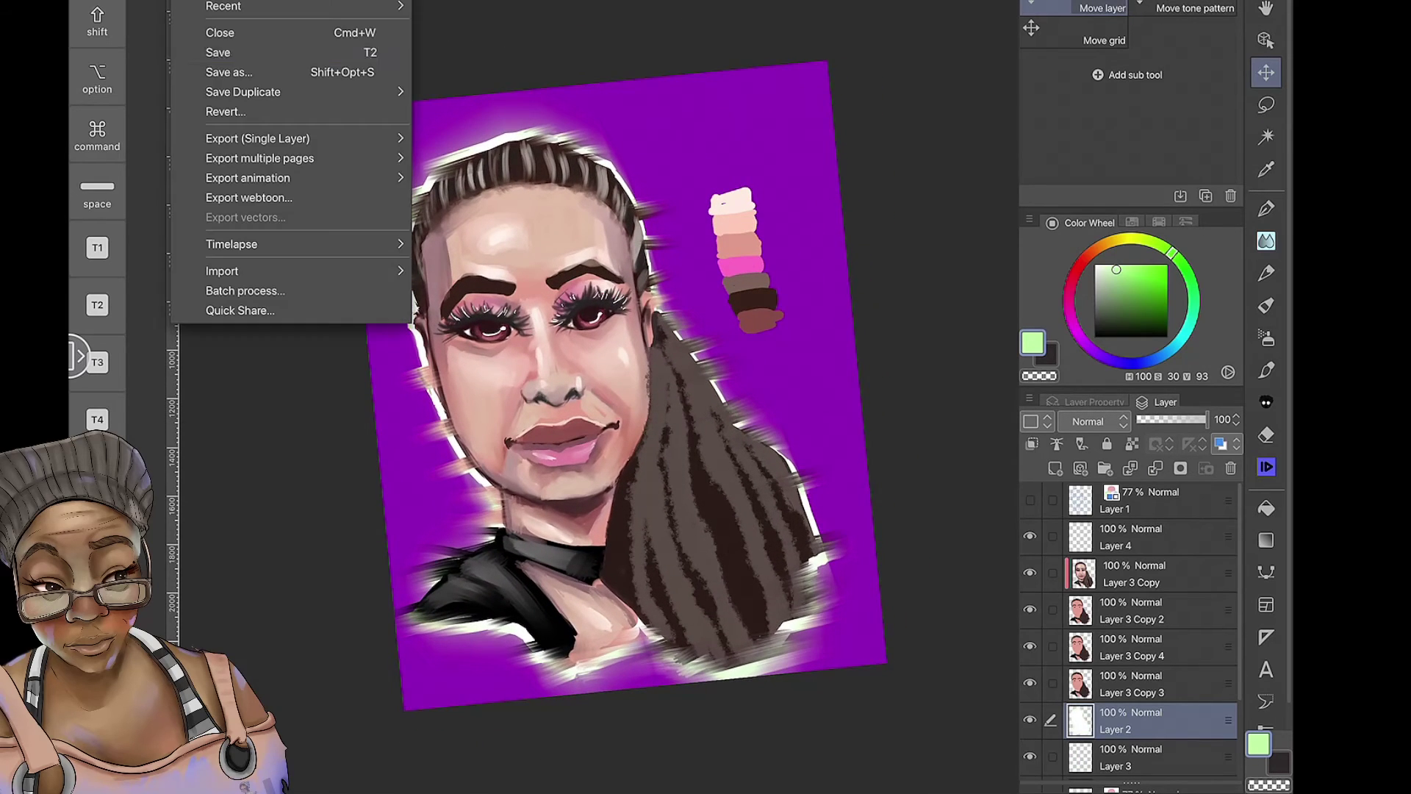
Save the artwork as a Photoshop Document named pixi31
click(213, 51)
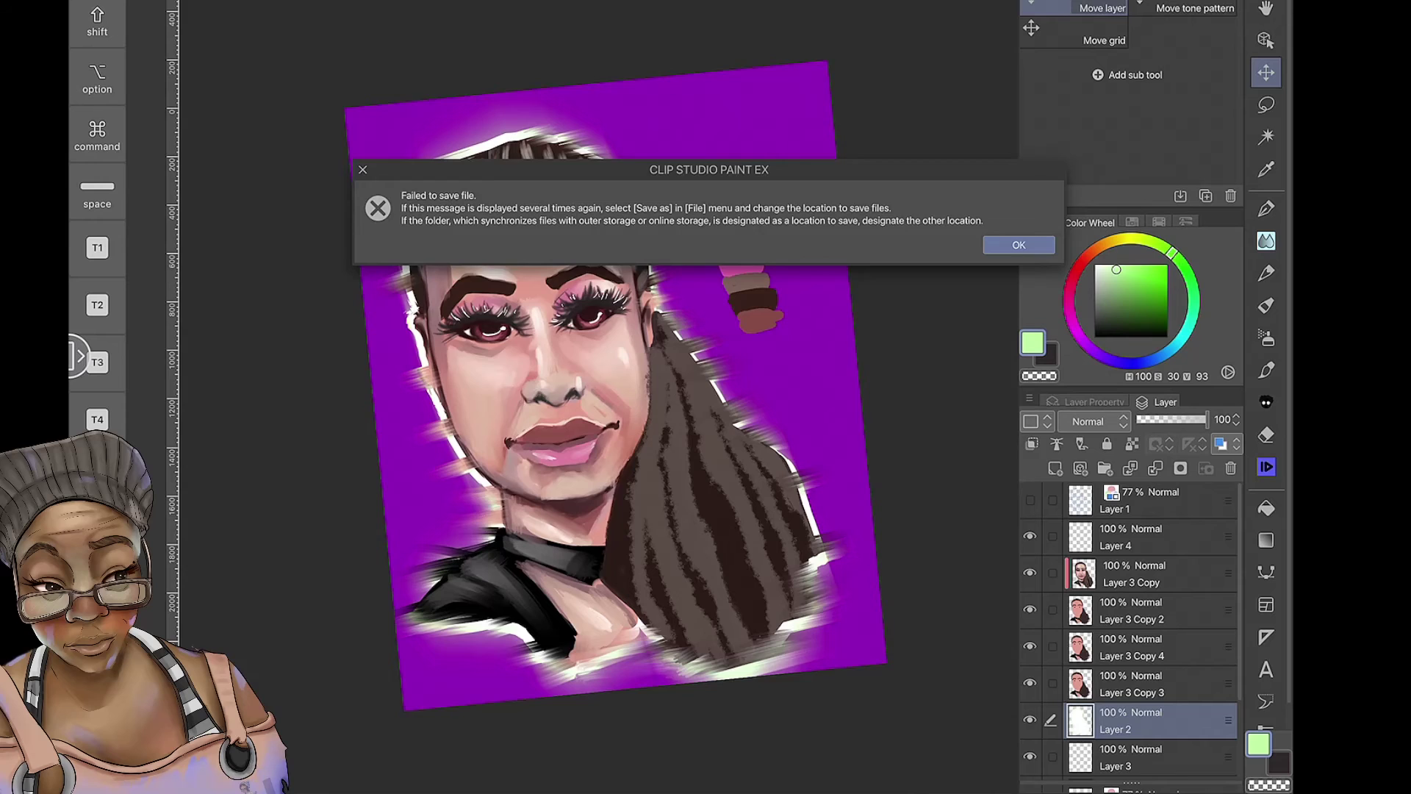
key(Return)
click(559, 340)
text(31)
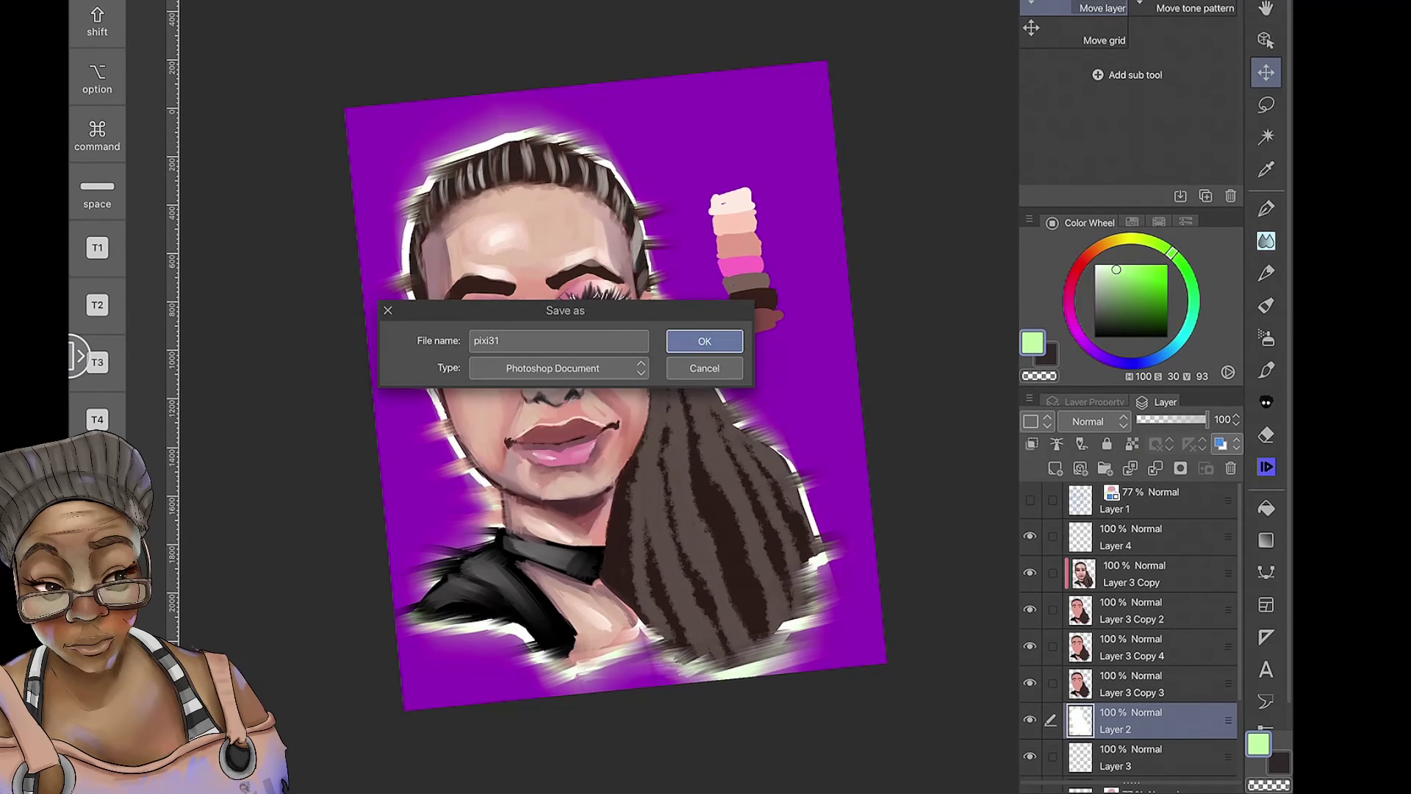
key(Return)
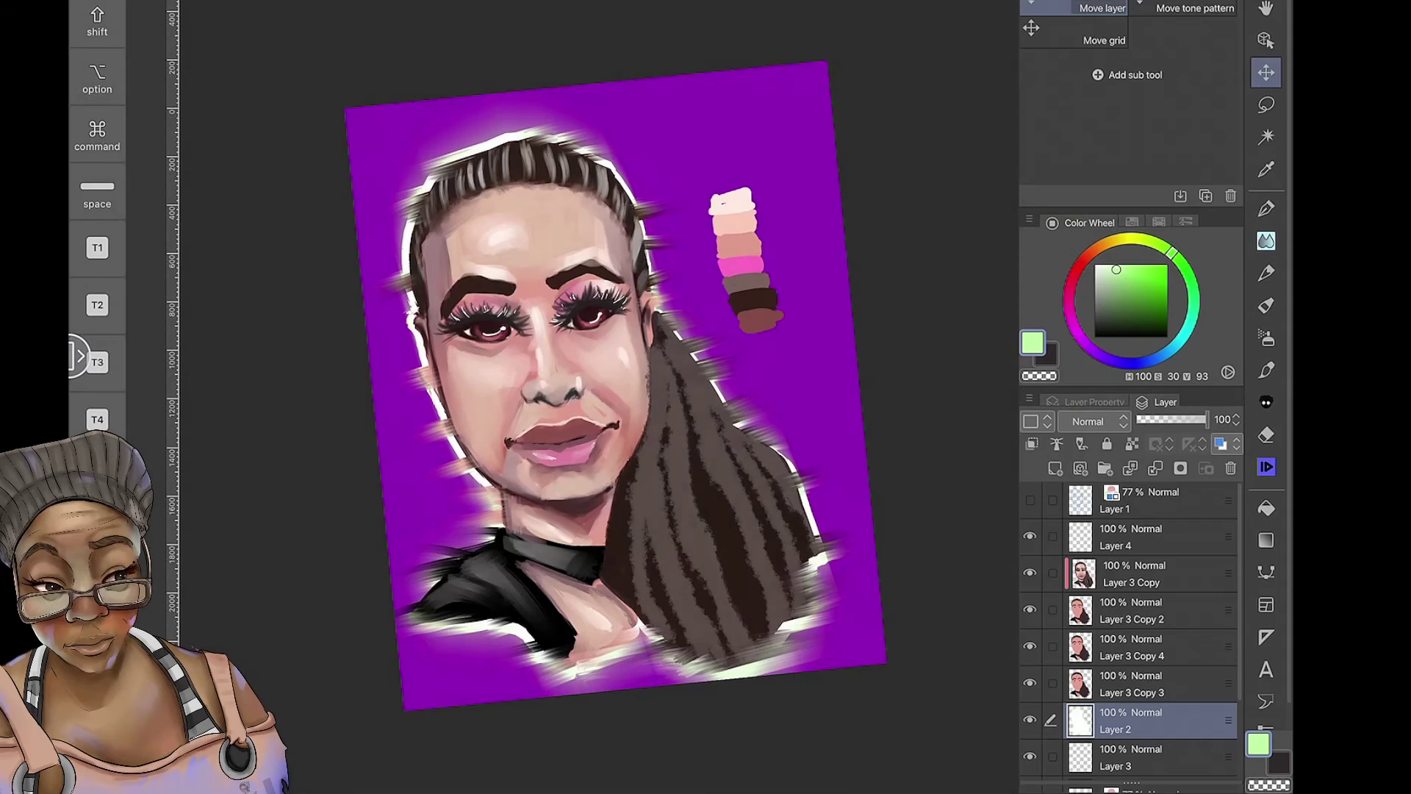
Add the text "#10" above Layer 1 and place it in the canvas's upper-right corner
click(1147, 500)
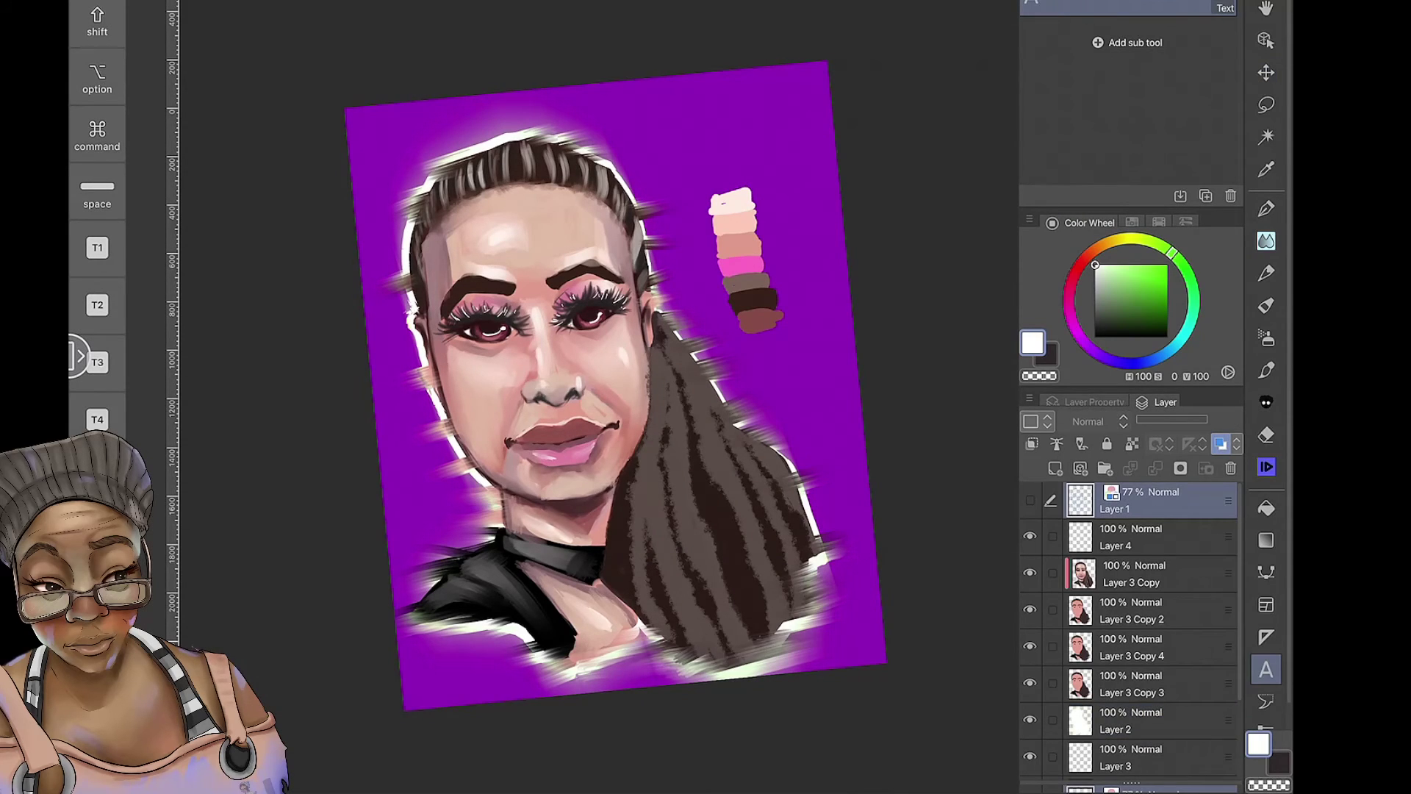
click(690, 106)
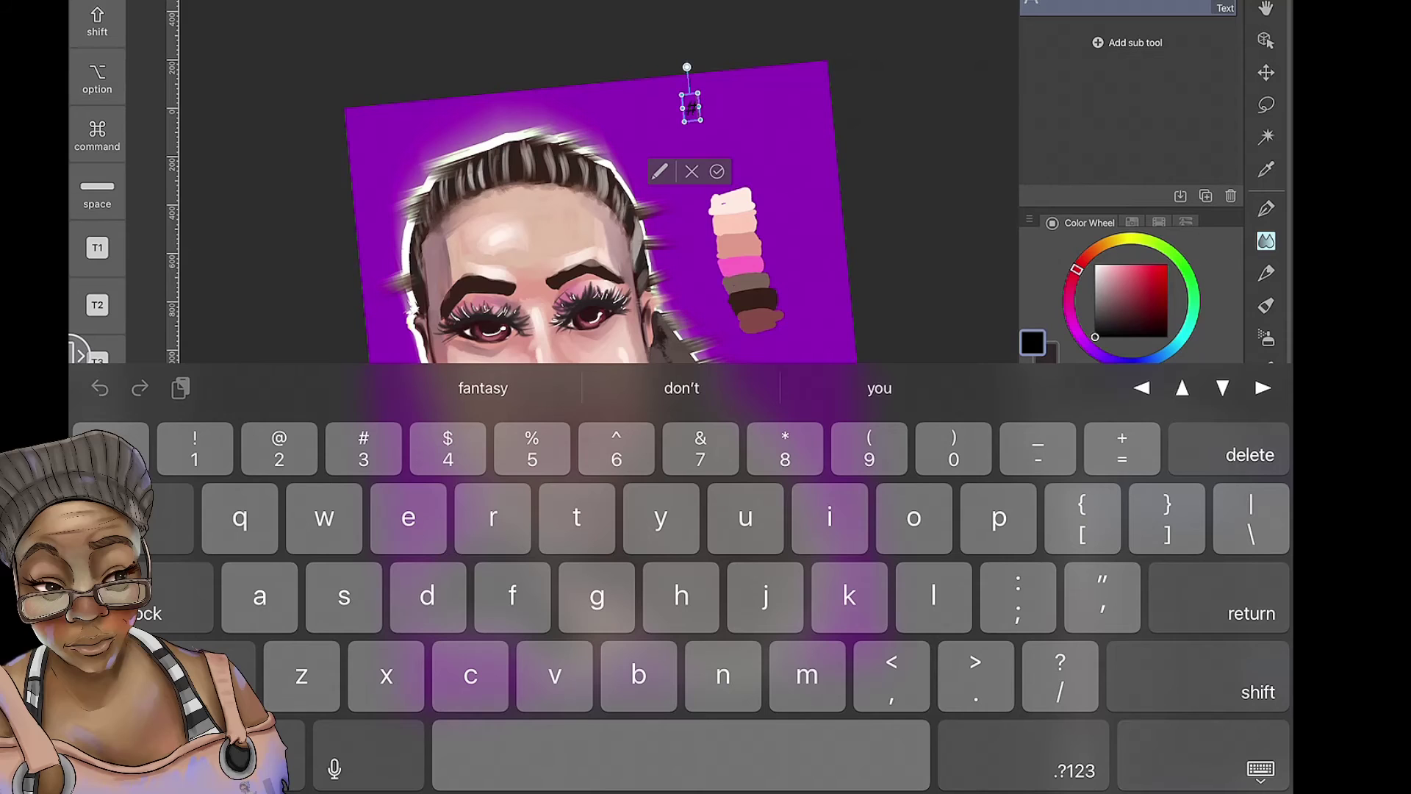
text(#10)
drag(691, 107, 777, 78)
Add the caption "100 Heads Challenge" beneath the #10 text
click(665, 140)
text(100 Heads C)
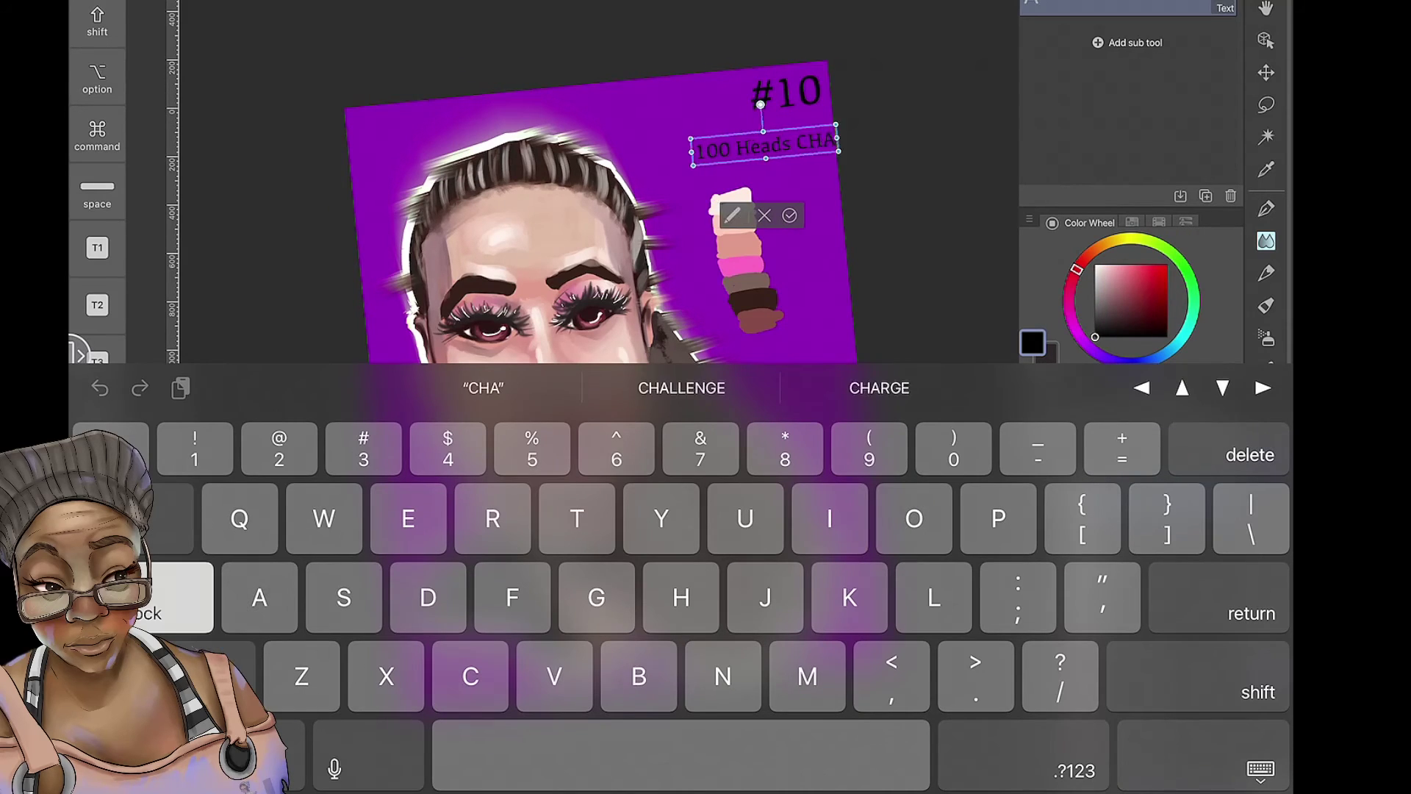
text(hallenge)
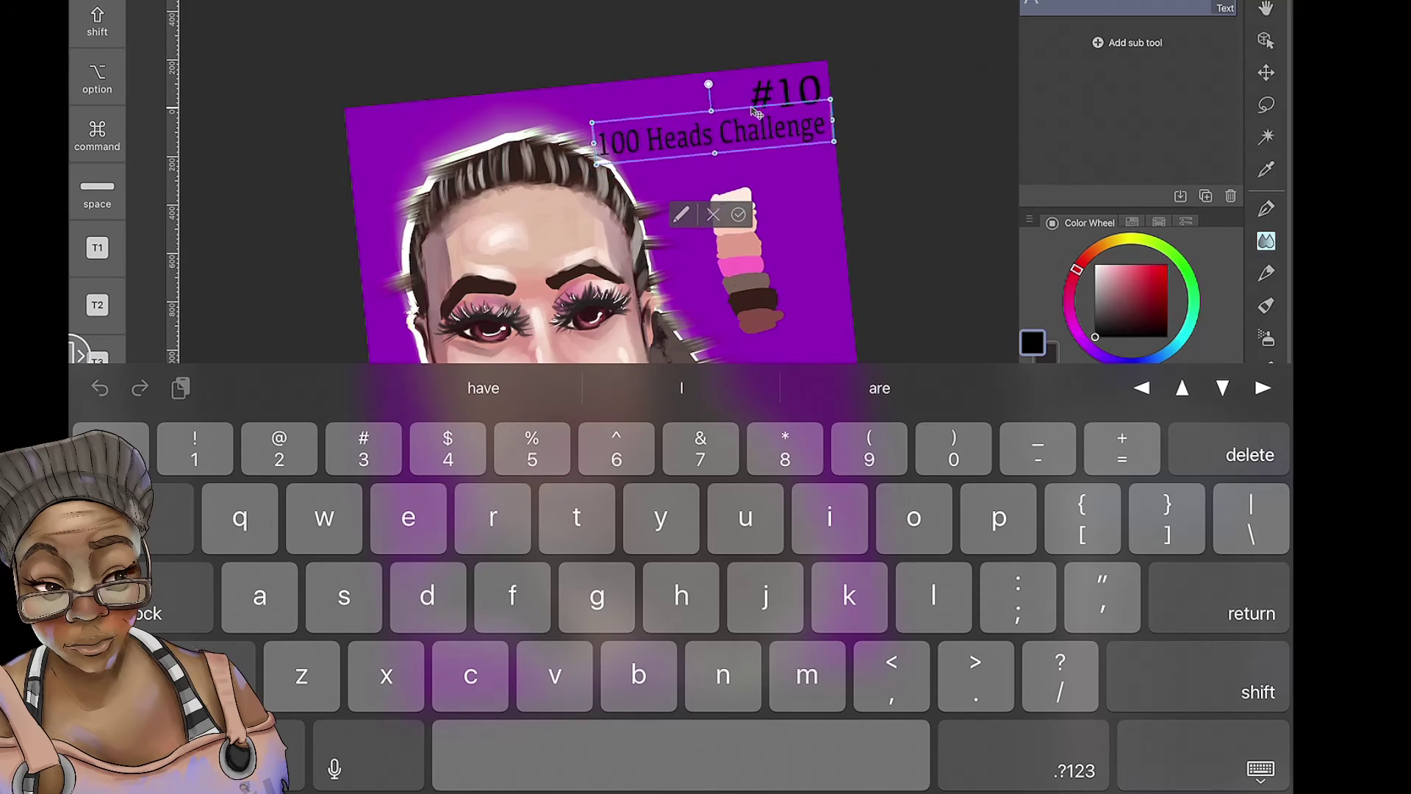
Break the caption after "100", right-justify it and fit it under the #10 text at size 13.5
click(785, 91)
click(717, 136)
key(Return)
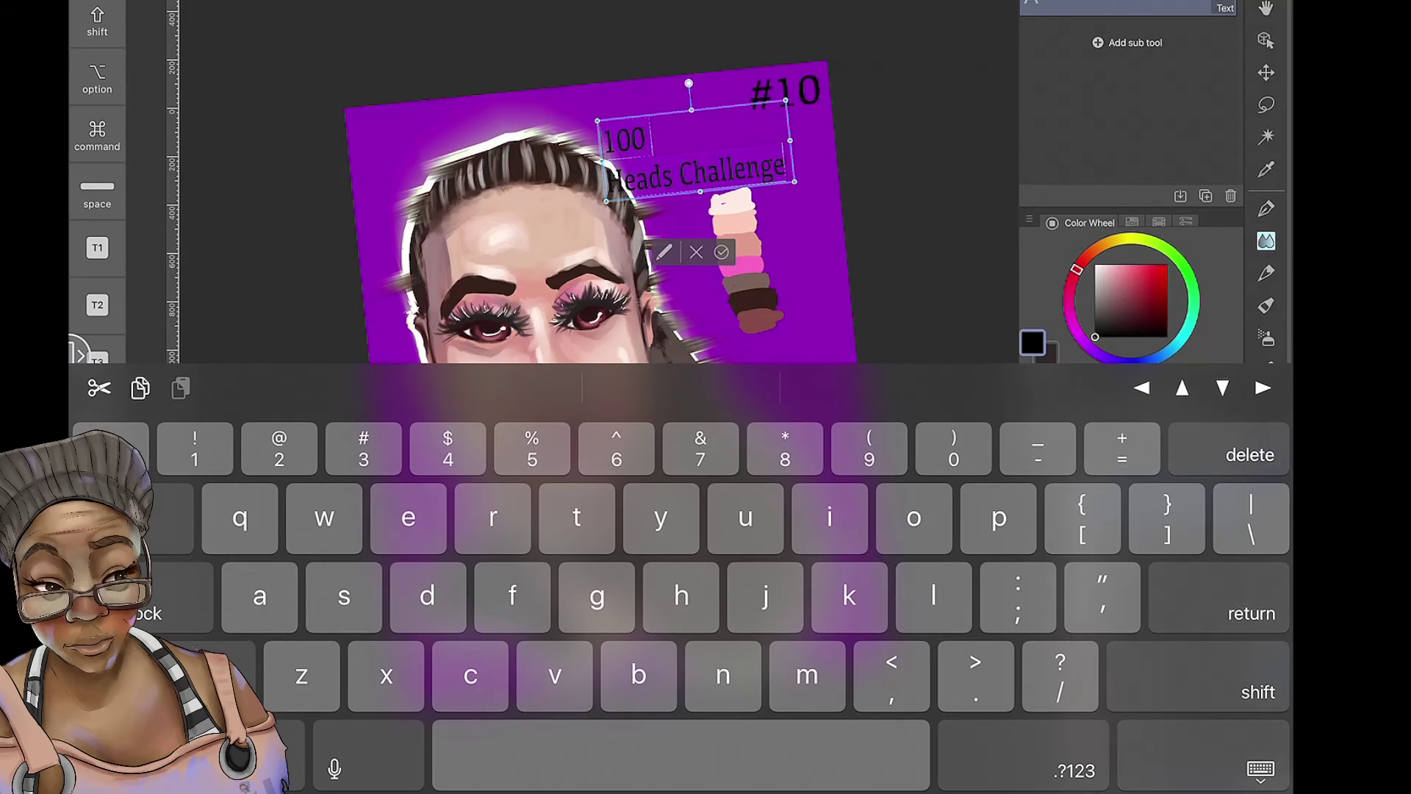
click(724, 169)
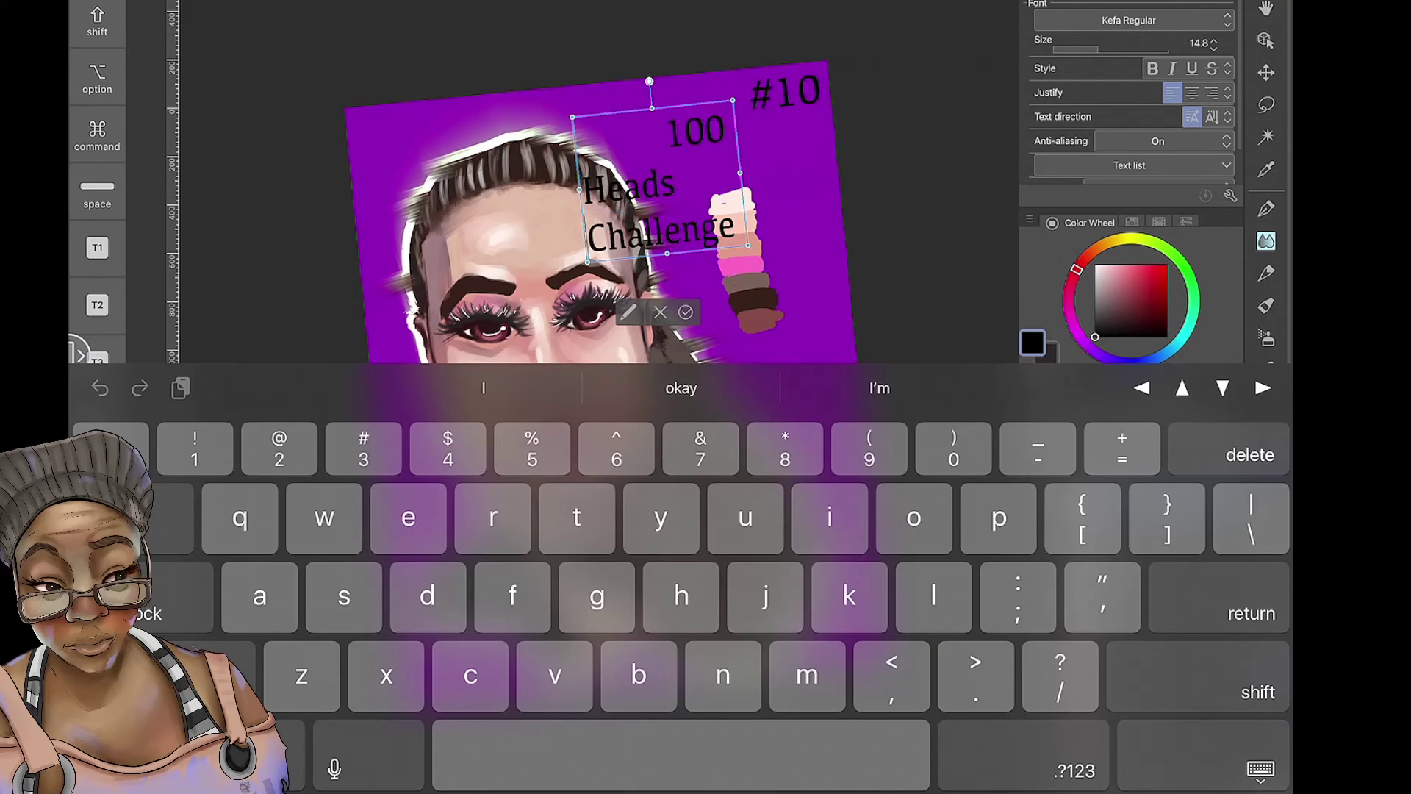
key(BackSpace)
click(709, 143)
drag(688, 184, 724, 180)
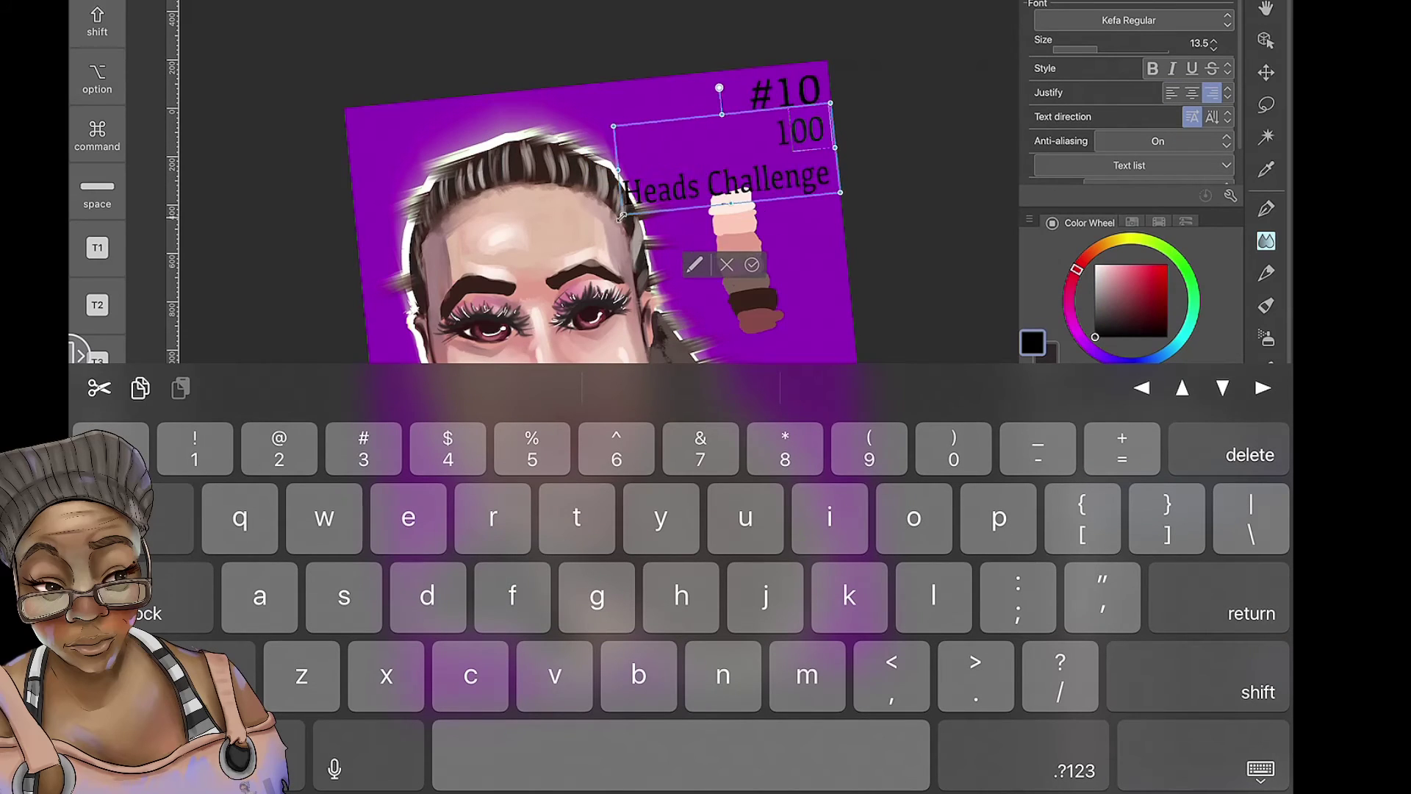
click(735, 264)
Group the portrait layers into Folder 1 and shift the whole portrait up and slightly left
scroll(1132, 625, up, 3)
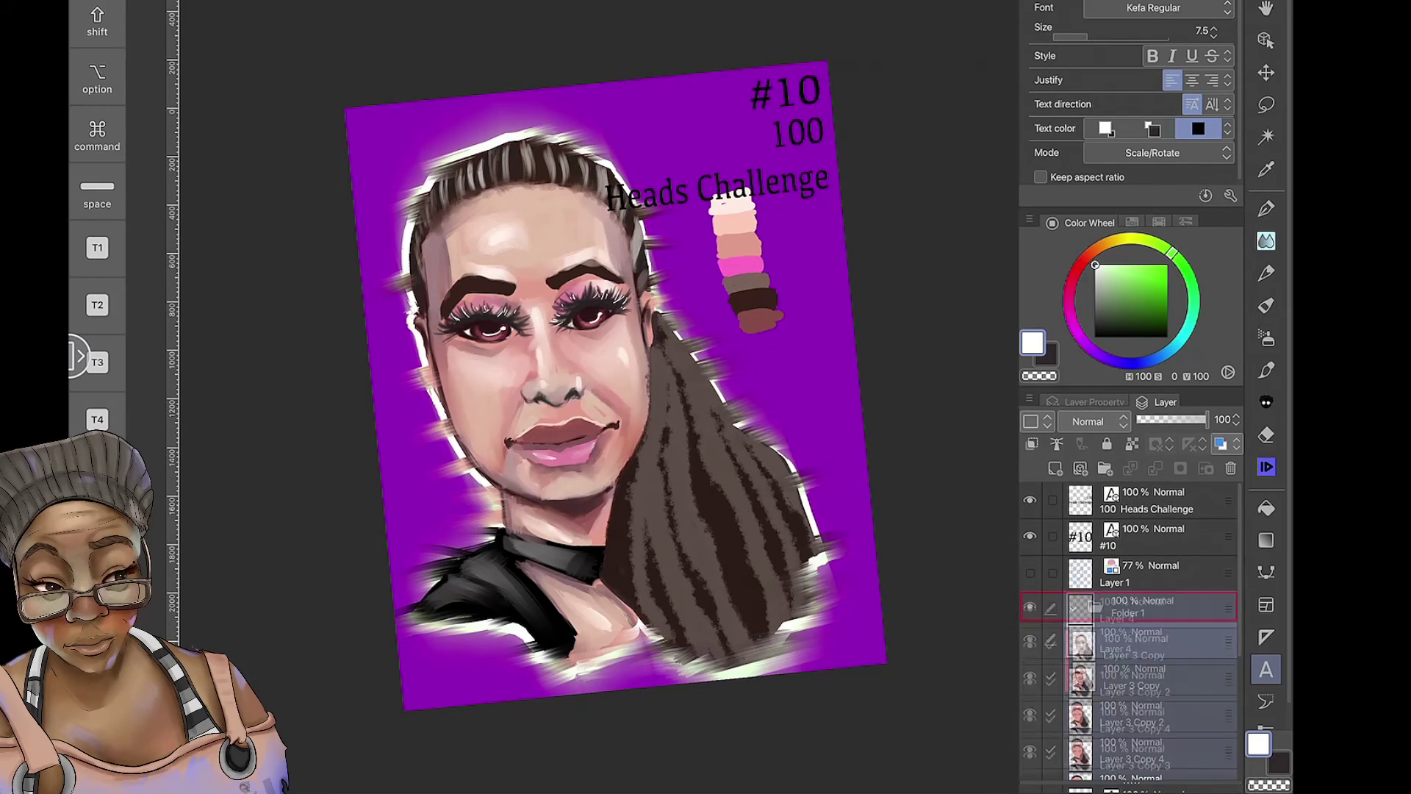
click(1074, 607)
click(1265, 72)
drag(588, 367, 574, 323)
click(1154, 500)
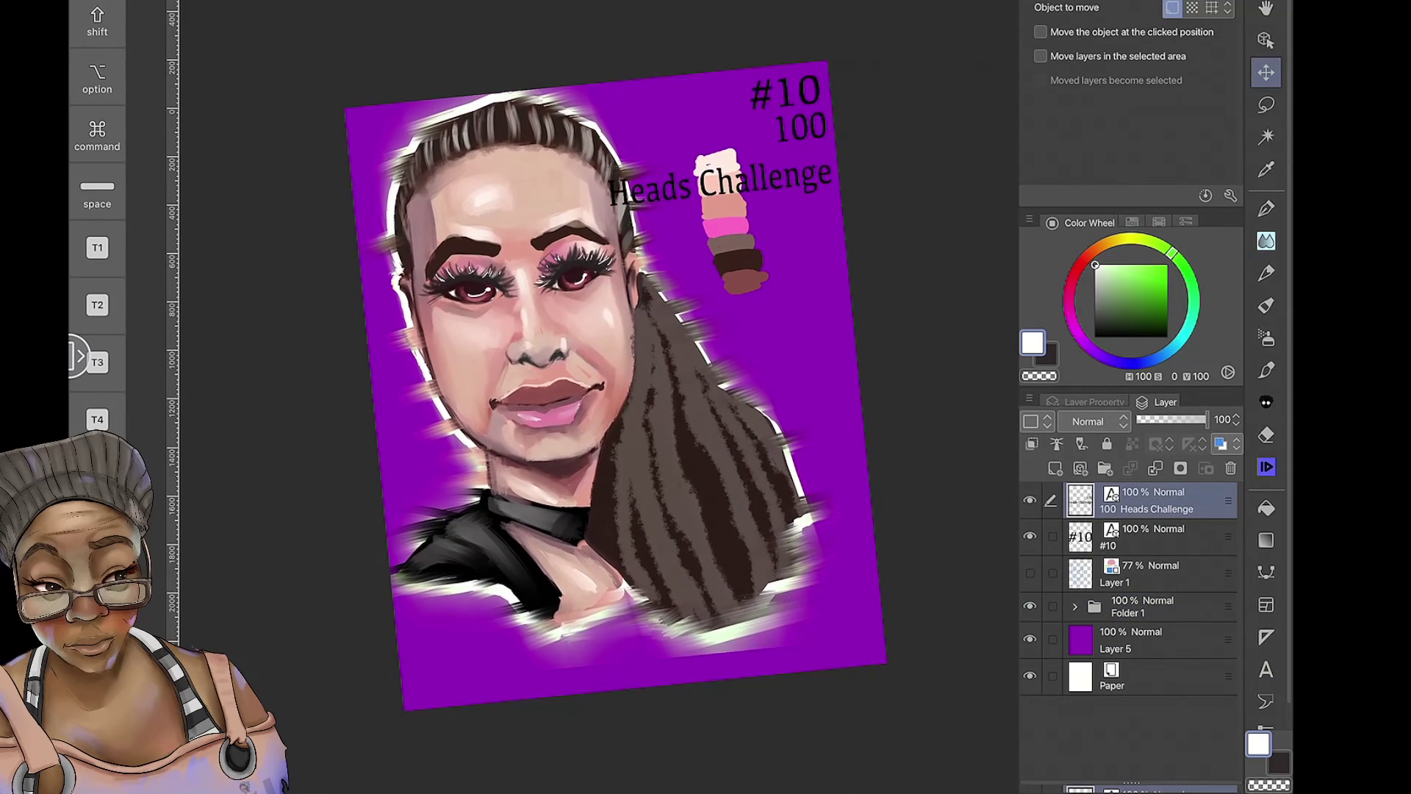
Put "Heads" and "Challenge" on separate lines, then merge the caption with the #10 text and duplicate the merged layer
double_click(735, 187)
right_click(1147, 537)
click(955, 441)
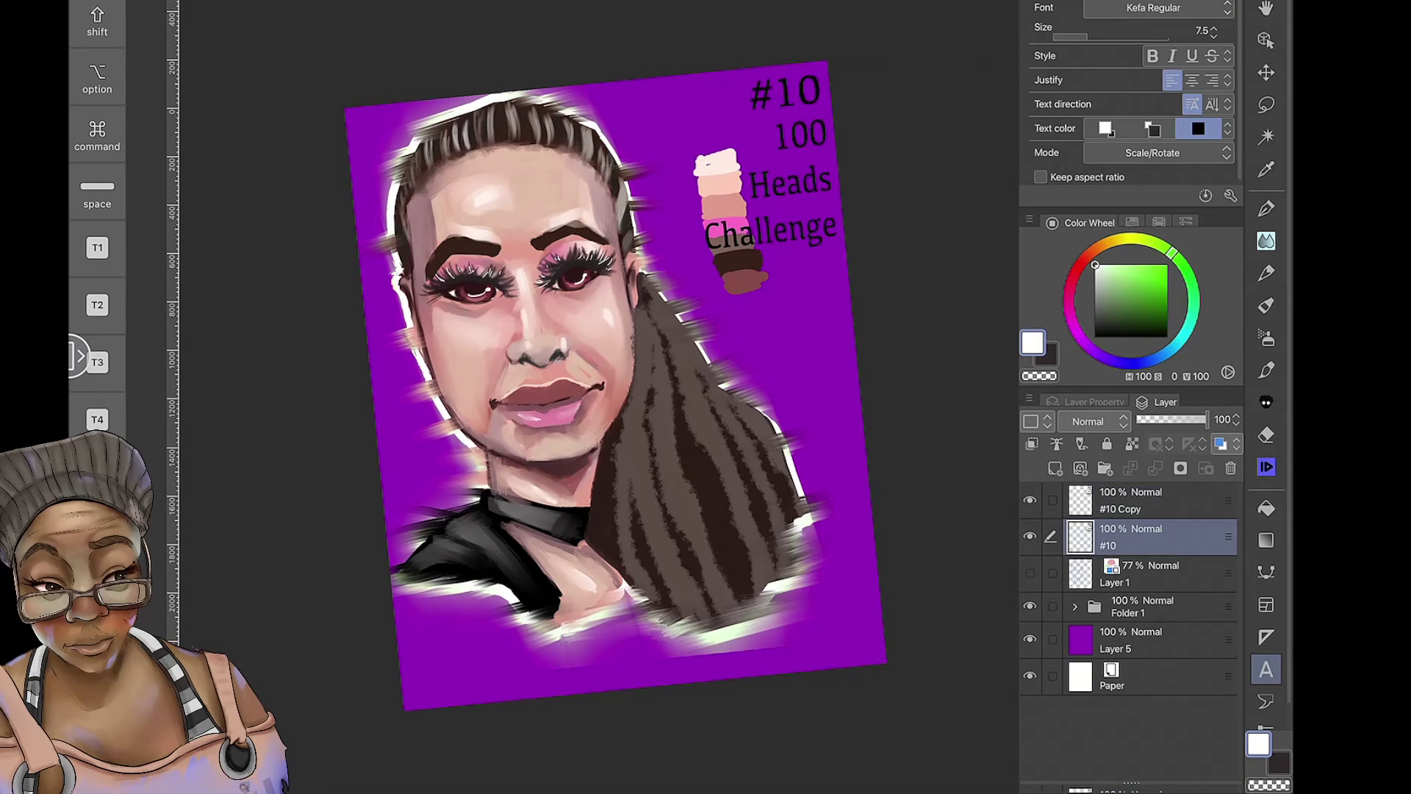
Offset a white copy of the text over the black one as a drop shadow, and move the colour swatches below the caption
click(1265, 72)
click(1074, 570)
click(1145, 707)
drag(735, 221, 790, 338)
Start saving the artwork as pixi31 in the Clip Studio Artwork folder
key(super+shift+s)
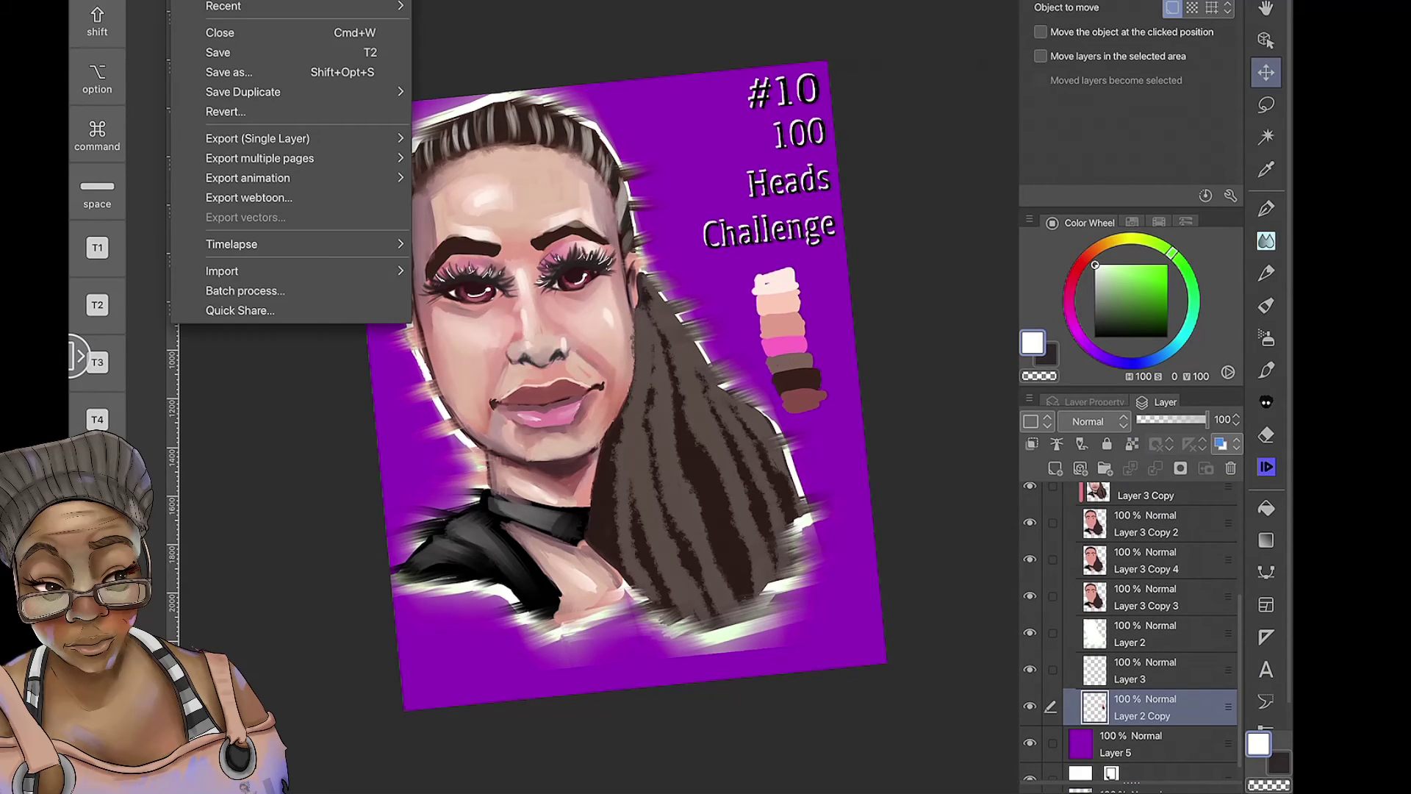
key(Return)
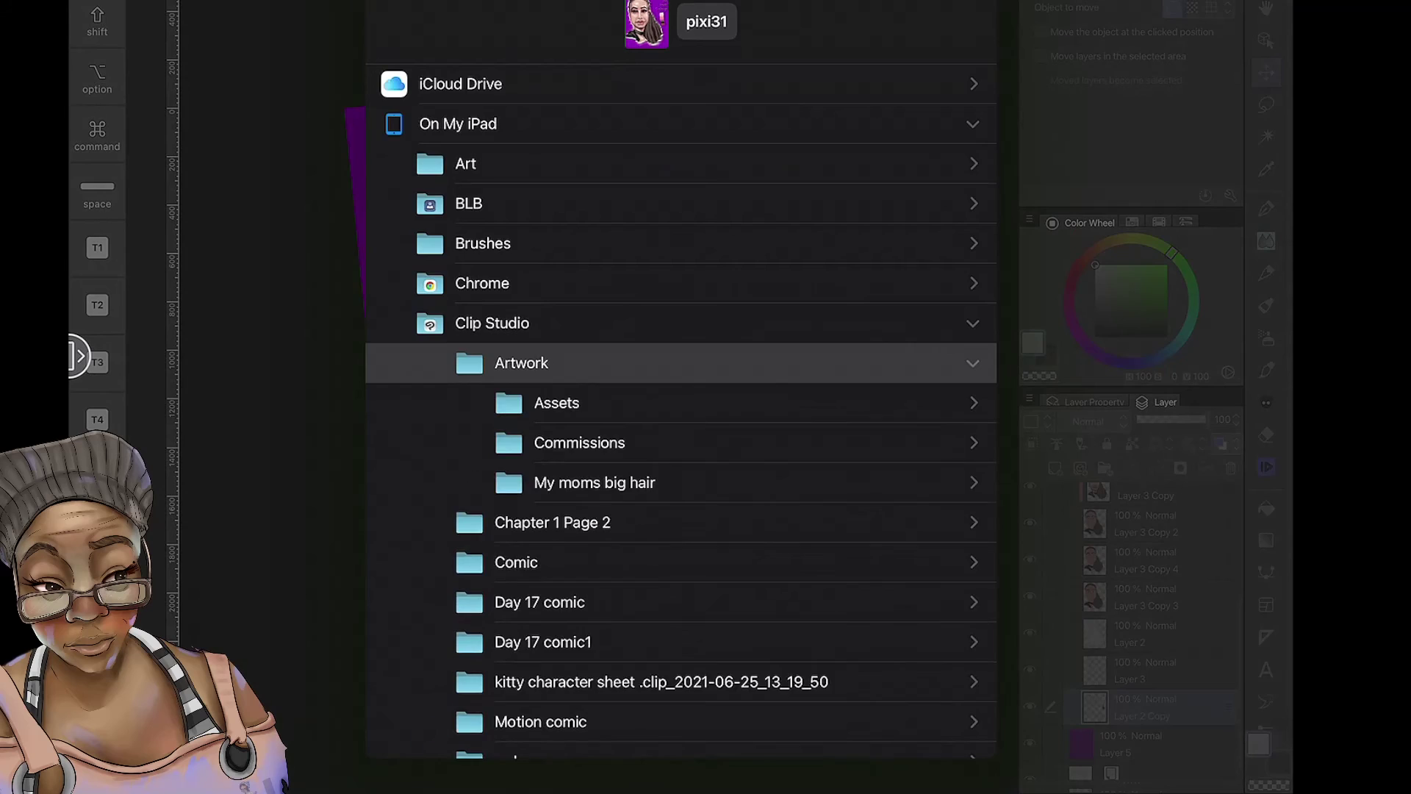